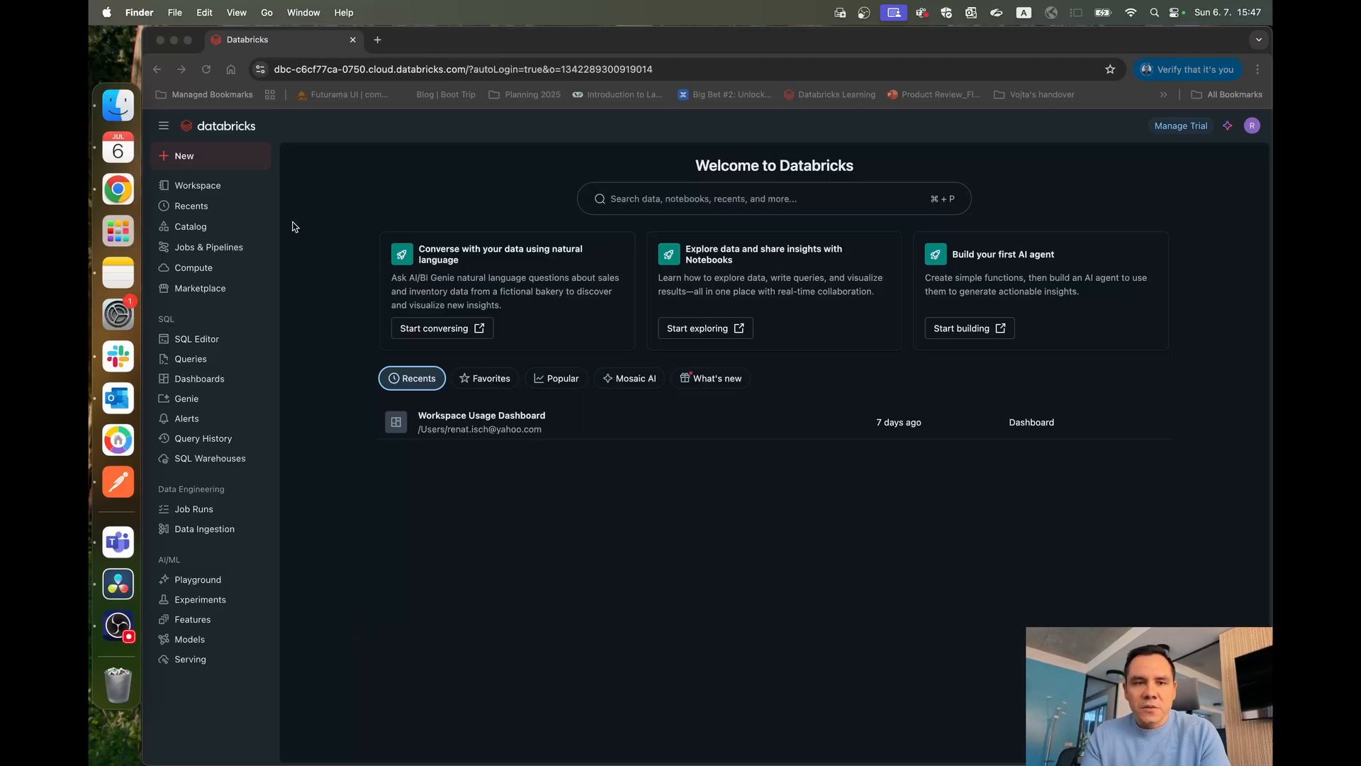
# Open a new Chrome tab and start typing the accounts.cloud.databricks.com address.
pyautogui.press('super+n')
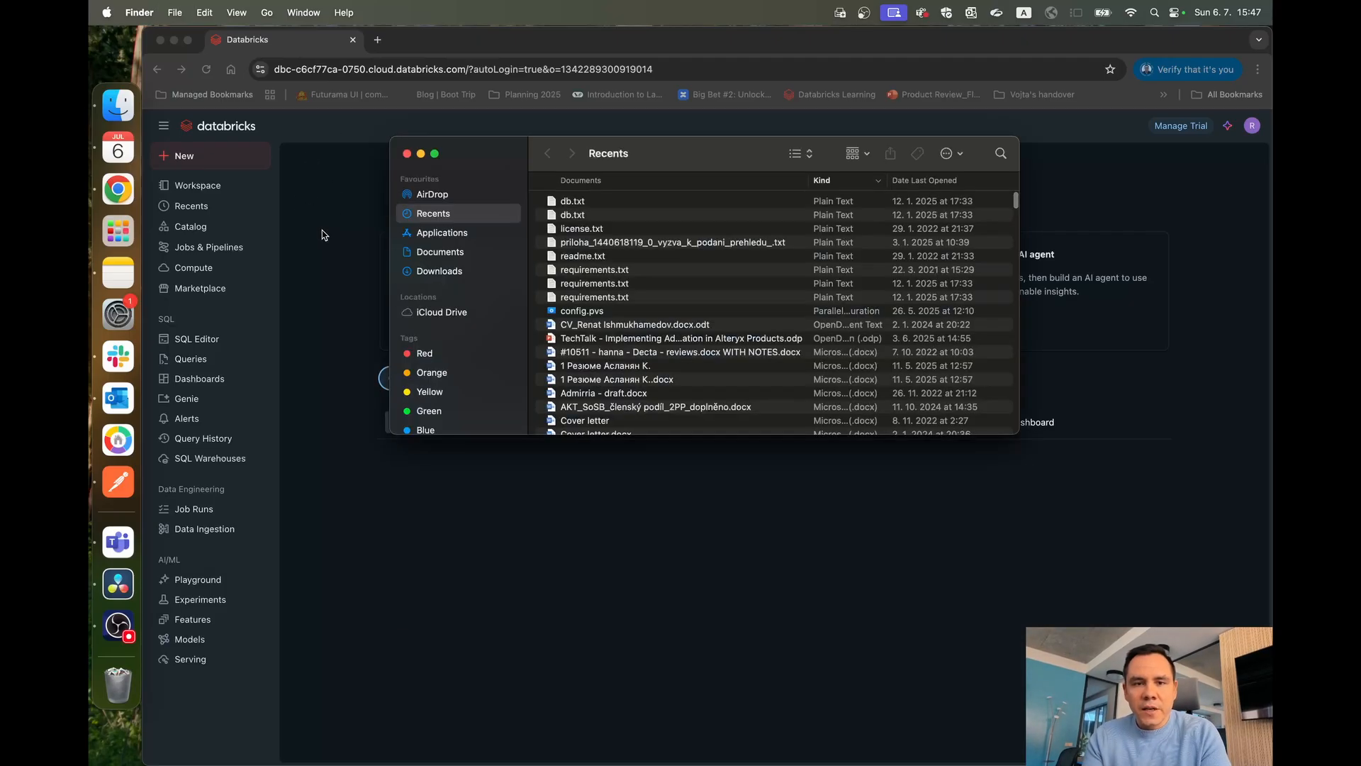
pyautogui.press('super+Tab')
pyautogui.press('super+t')
pyautogui.write('accounts.cloud.databricks.com')
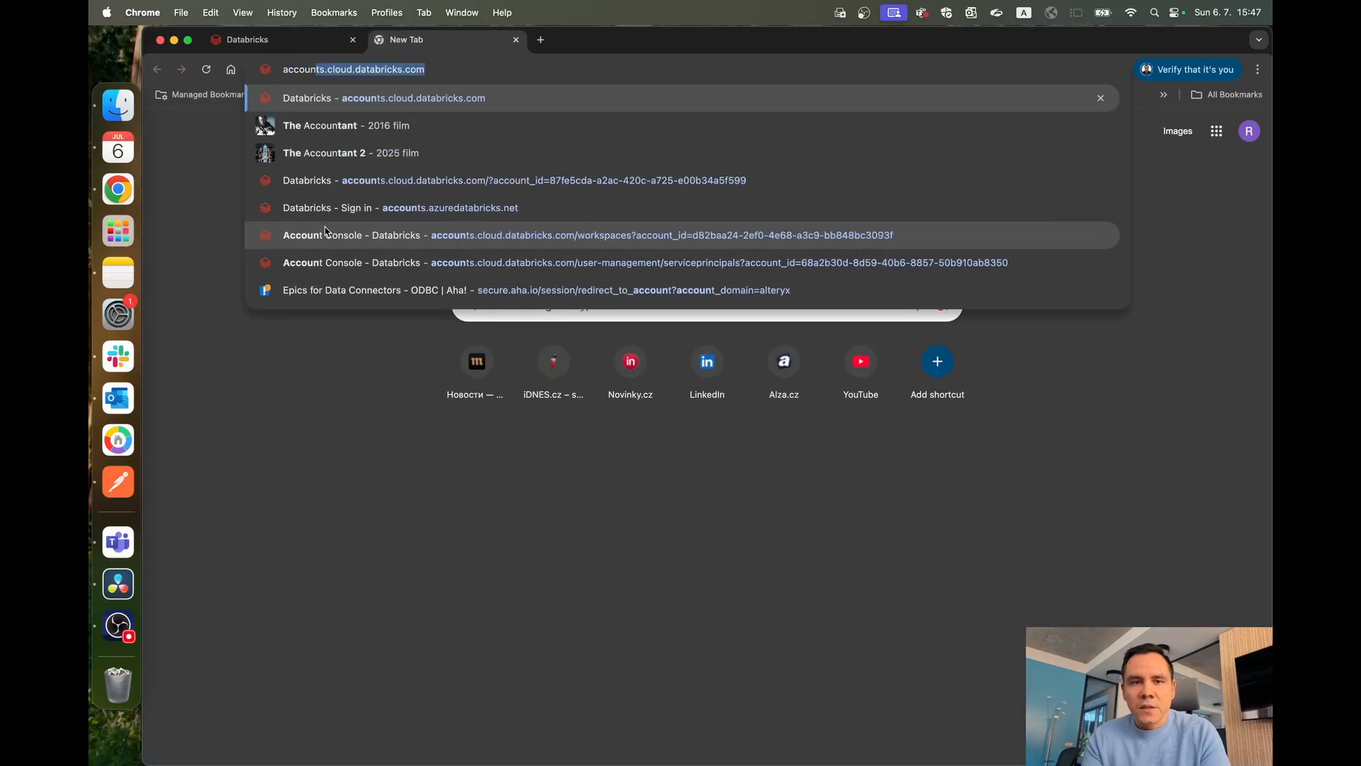
# Load the account console and start a new connection under Settings > App connections.
pyautogui.press('Return')
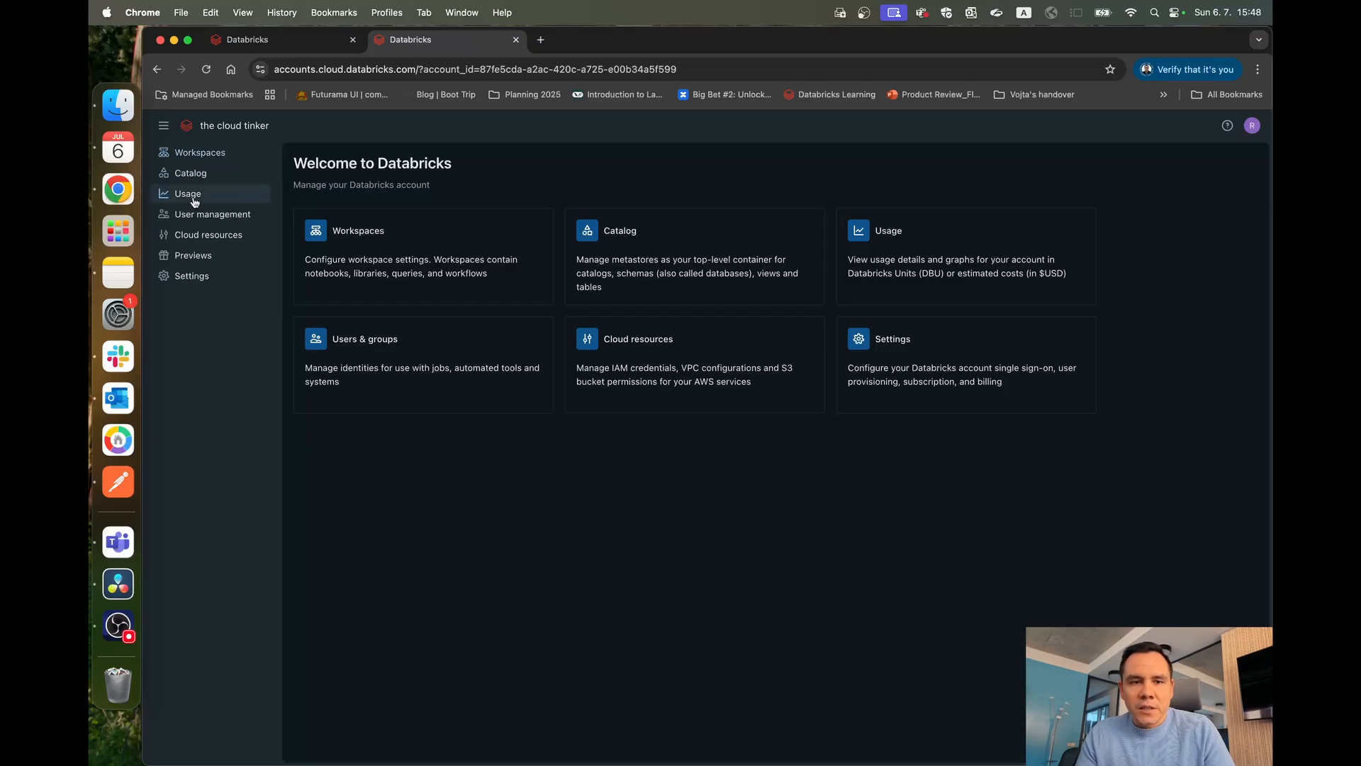
pyautogui.click(215, 276)
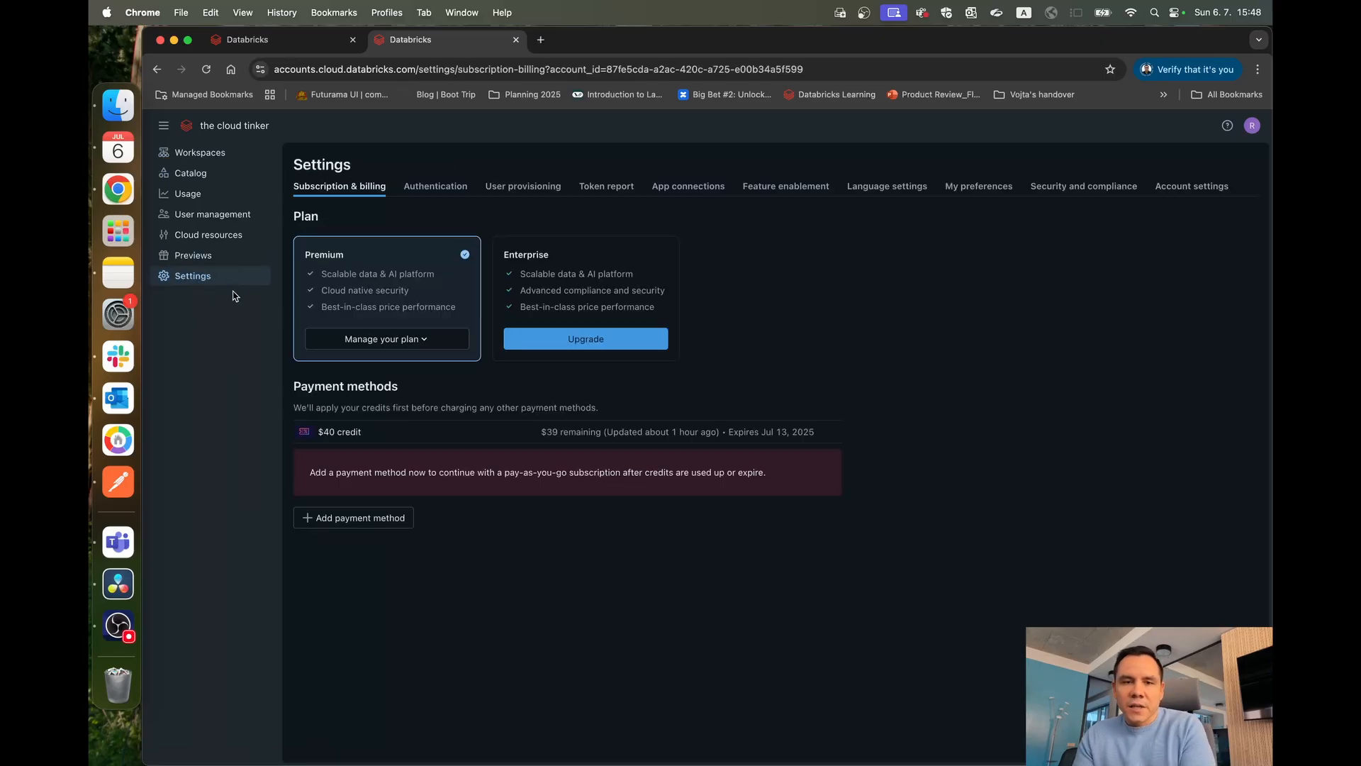
pyautogui.click(678, 190)
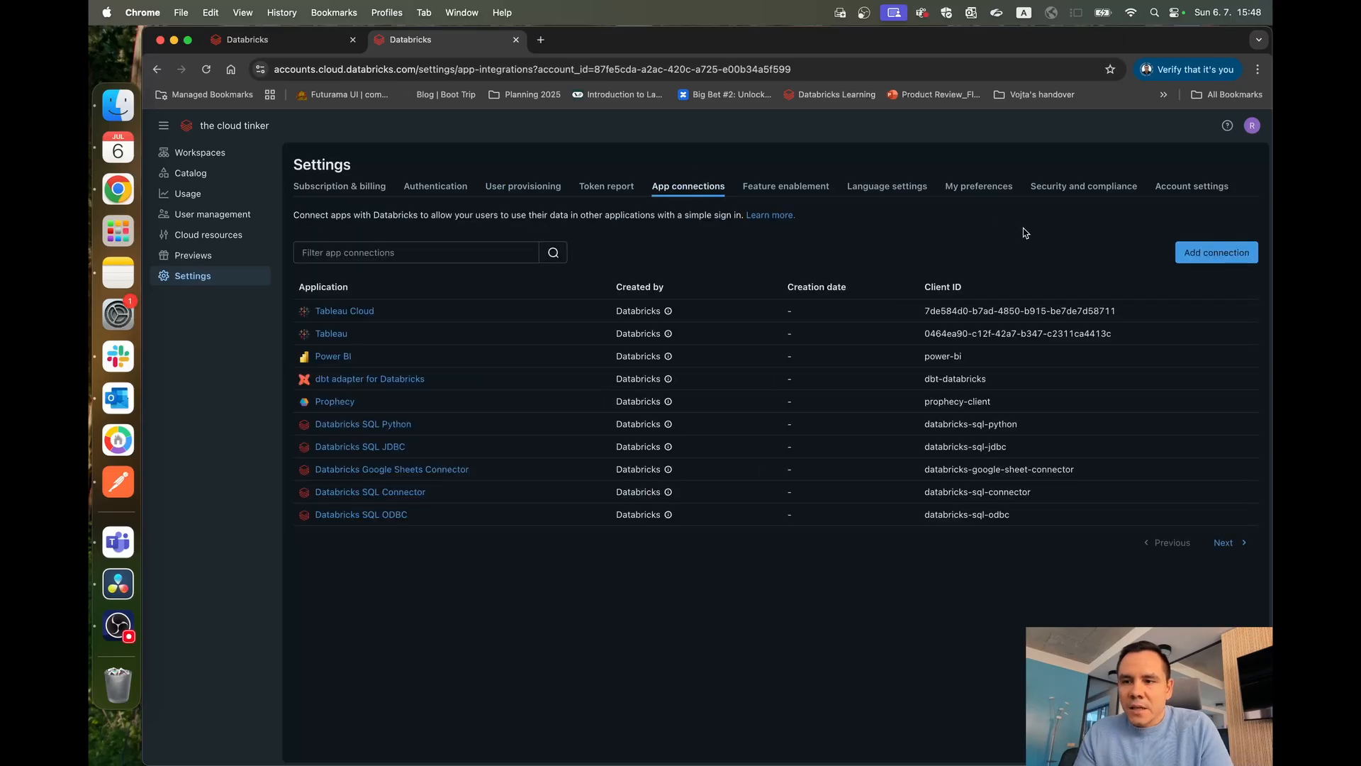
pyautogui.click(1212, 254)
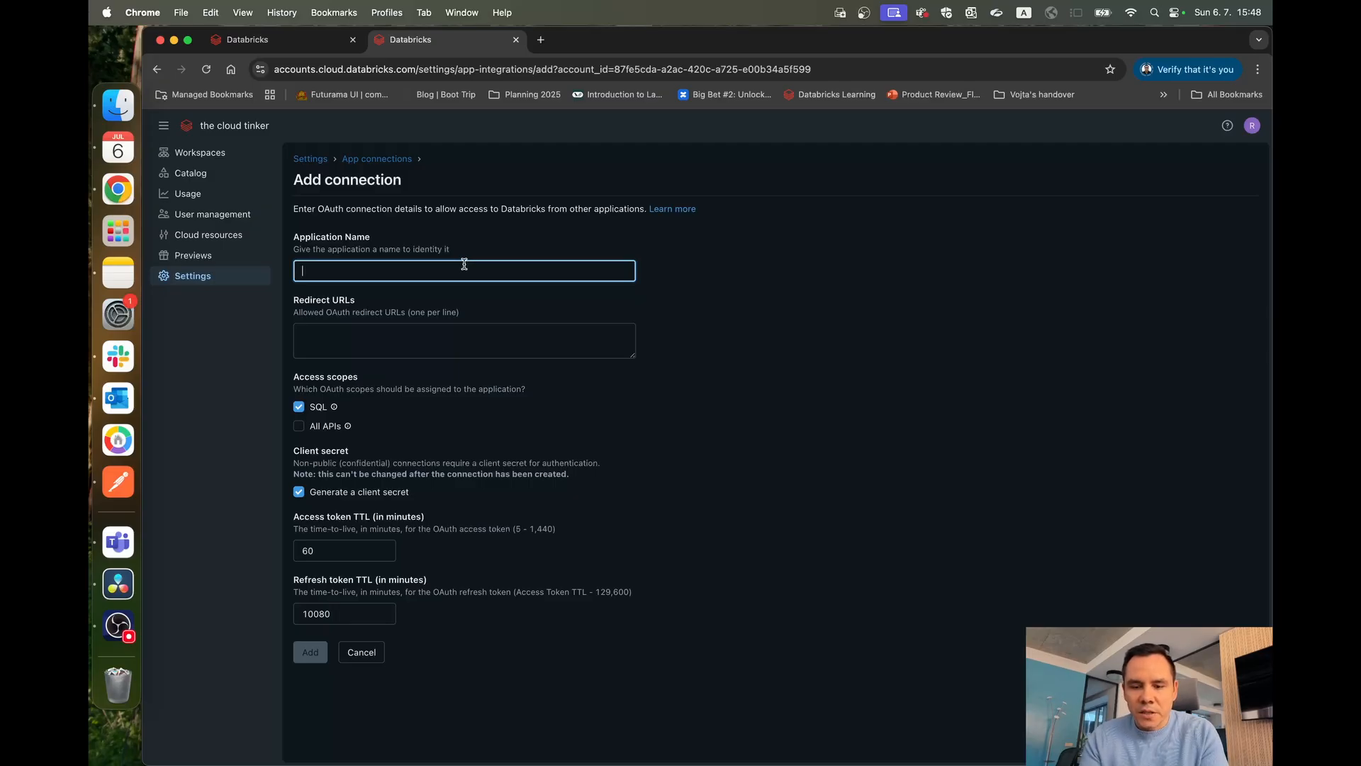
# Enter 'U2M flow OAuth2 application' as the application name.
pyautogui.write('us')
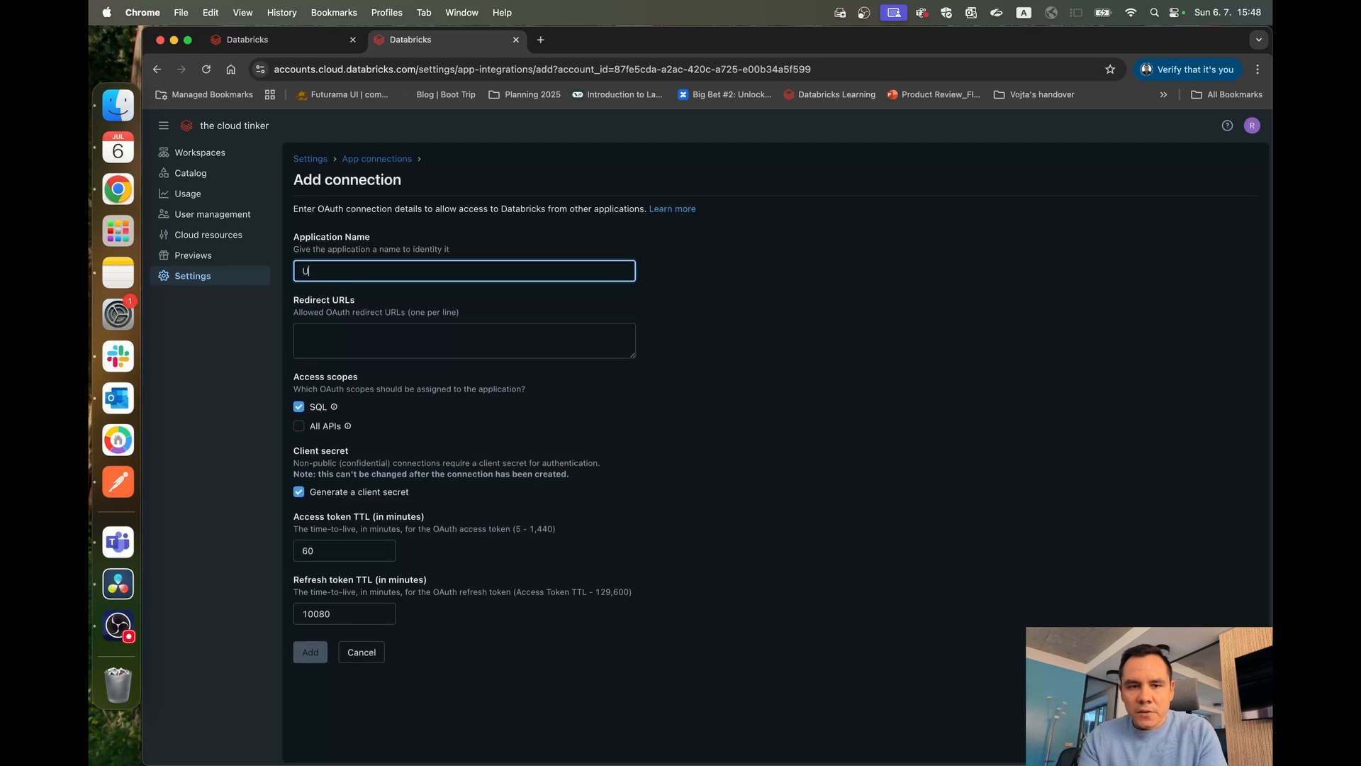
pyautogui.write('2M flow OauOau')
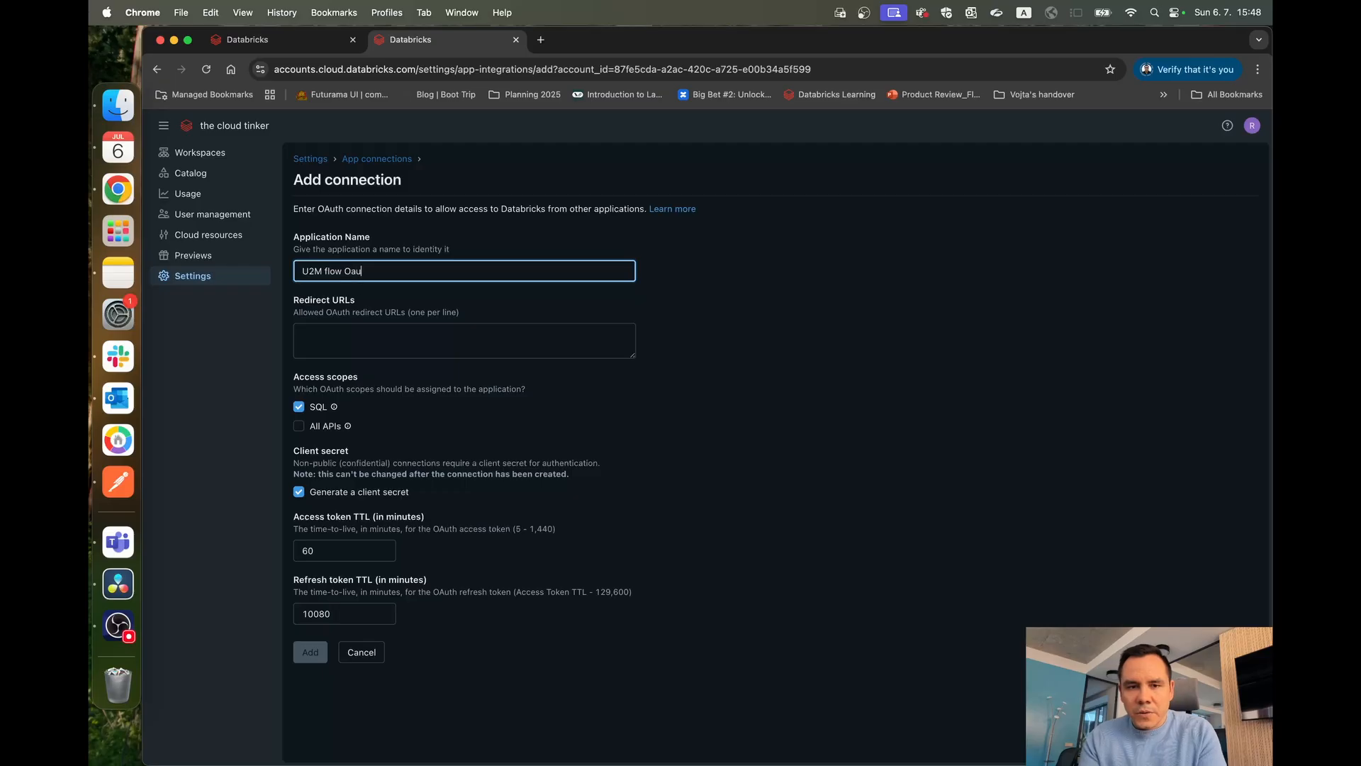
pyautogui.write('Auth')
pyautogui.write('2 appl')
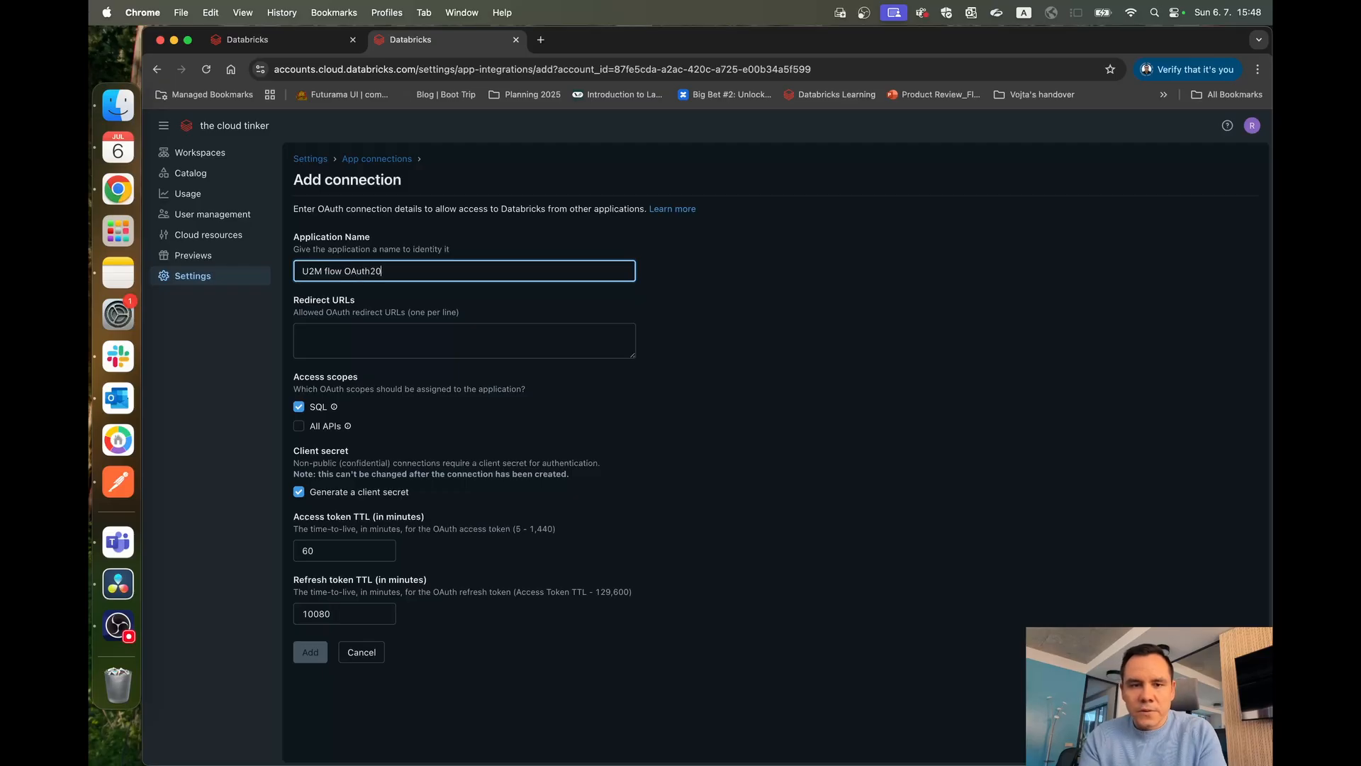
pyautogui.write('ication')
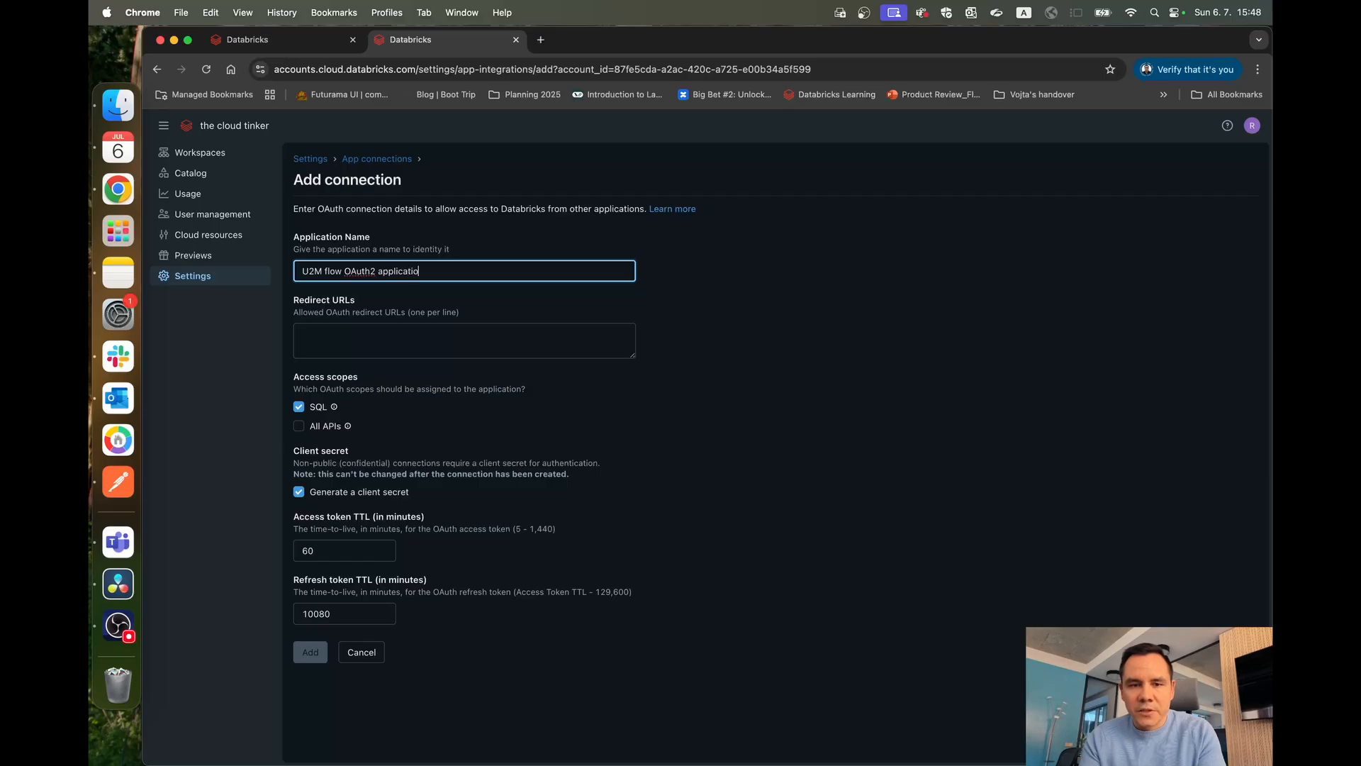
pyautogui.press('Tab')
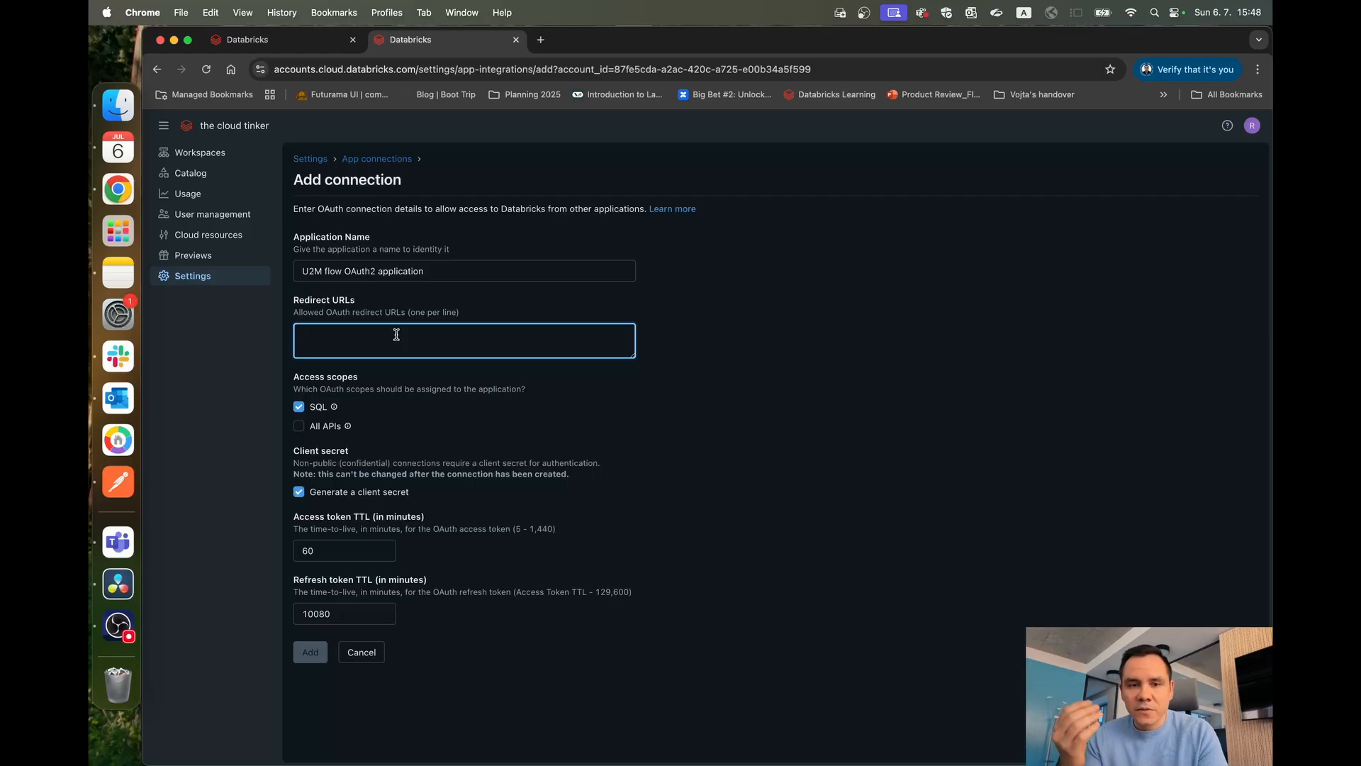
pyautogui.write('http://')
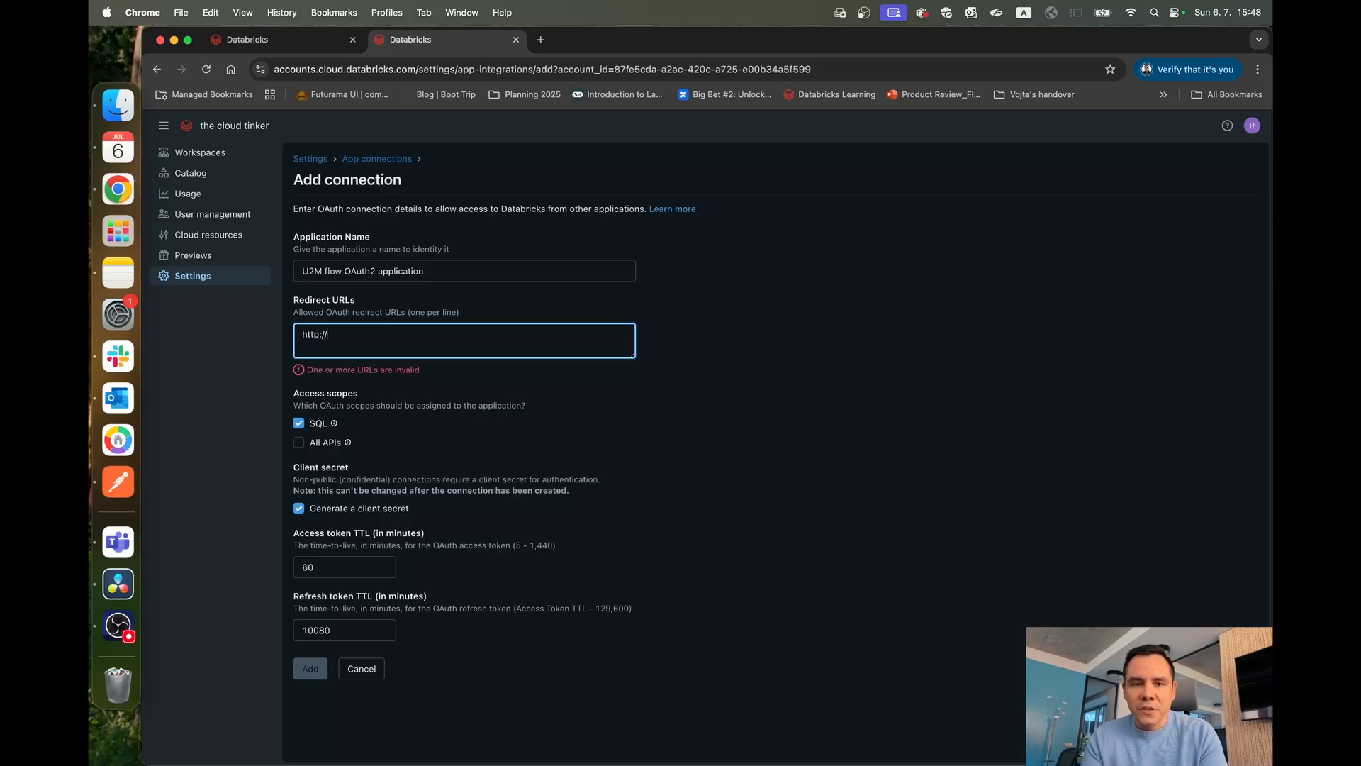
pyautogui.write('localhs')
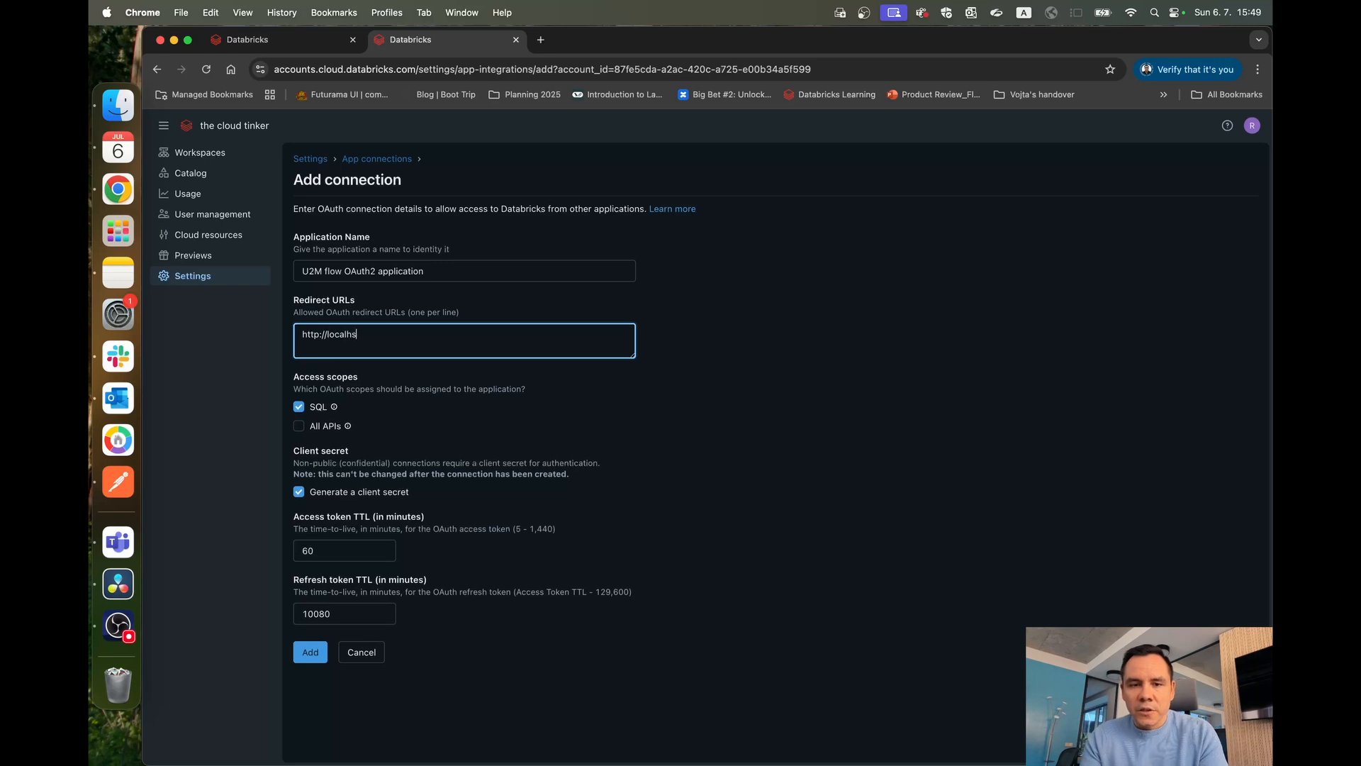
pyautogui.press('BackSpace')
pyautogui.write('ost')
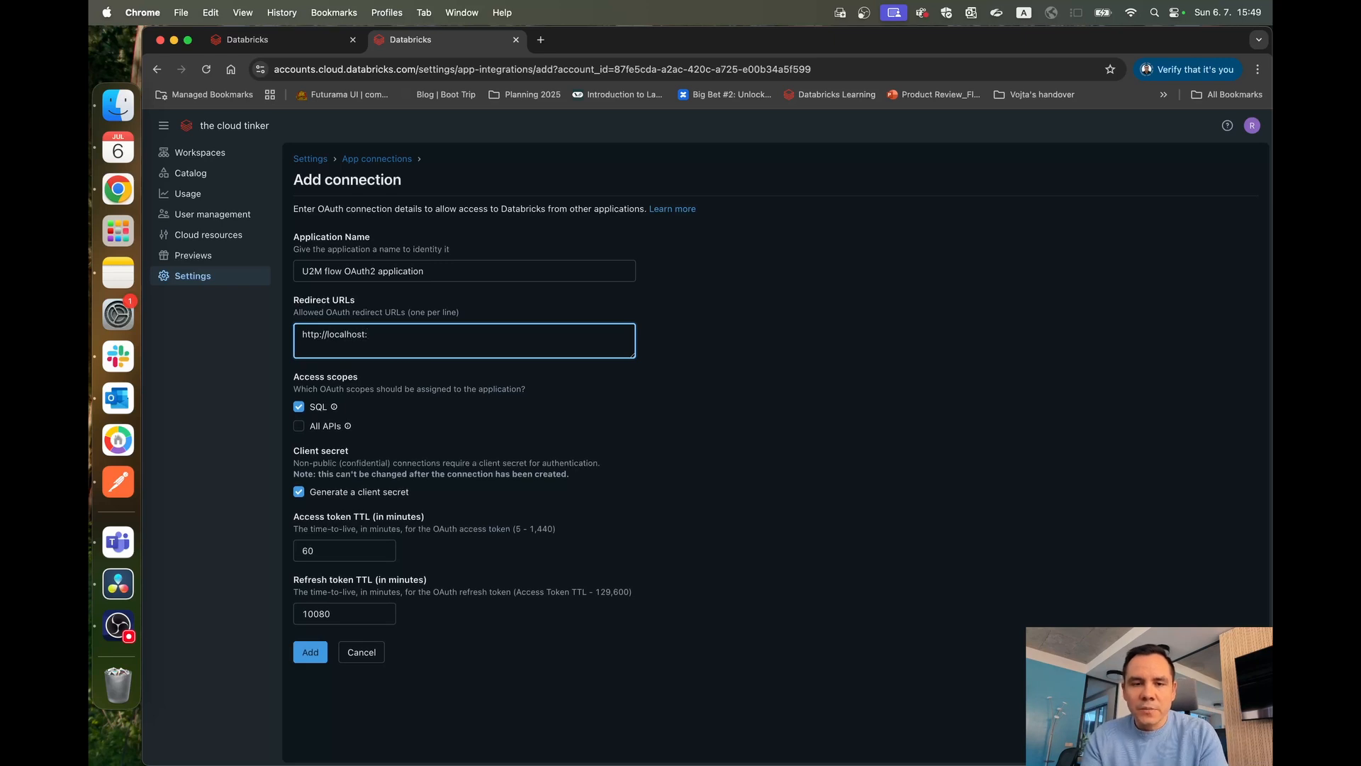
pyautogui.write(':7010')
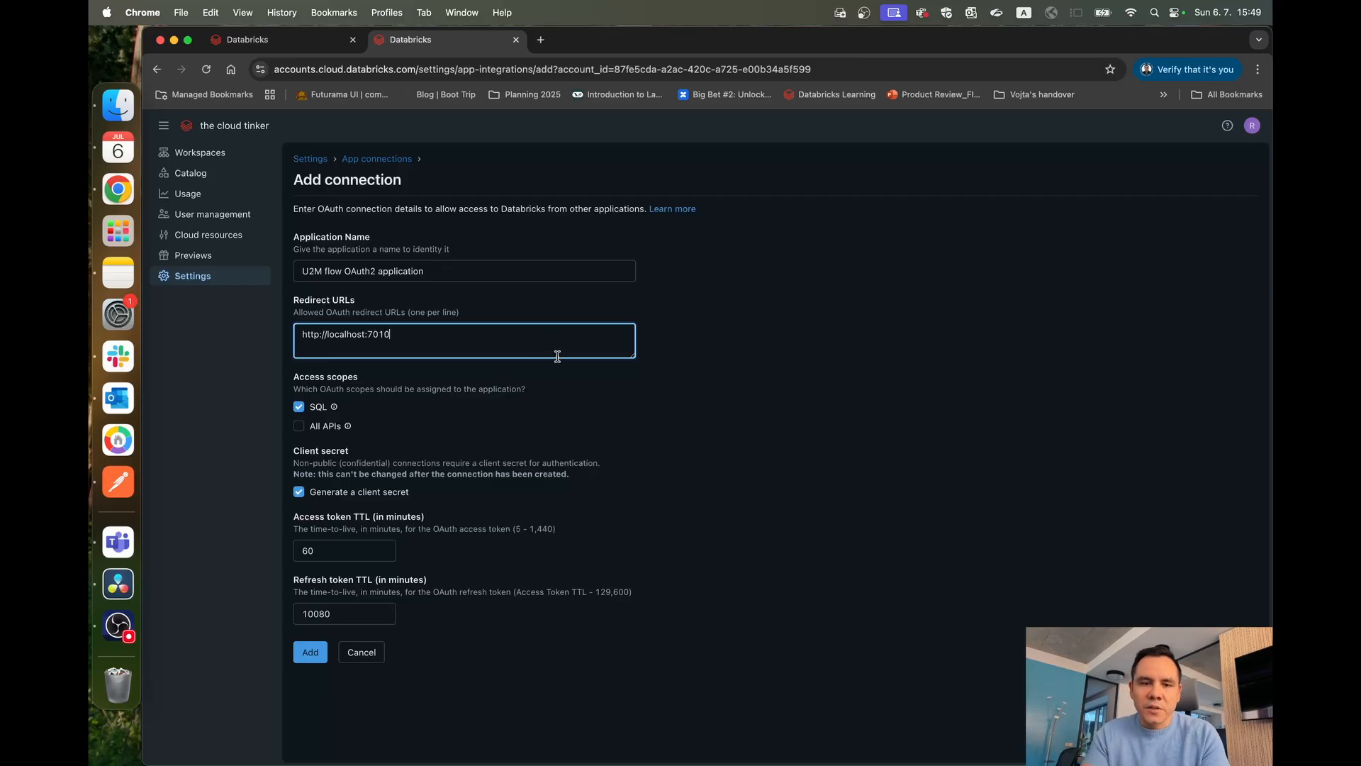
pyautogui.click(646, 371)
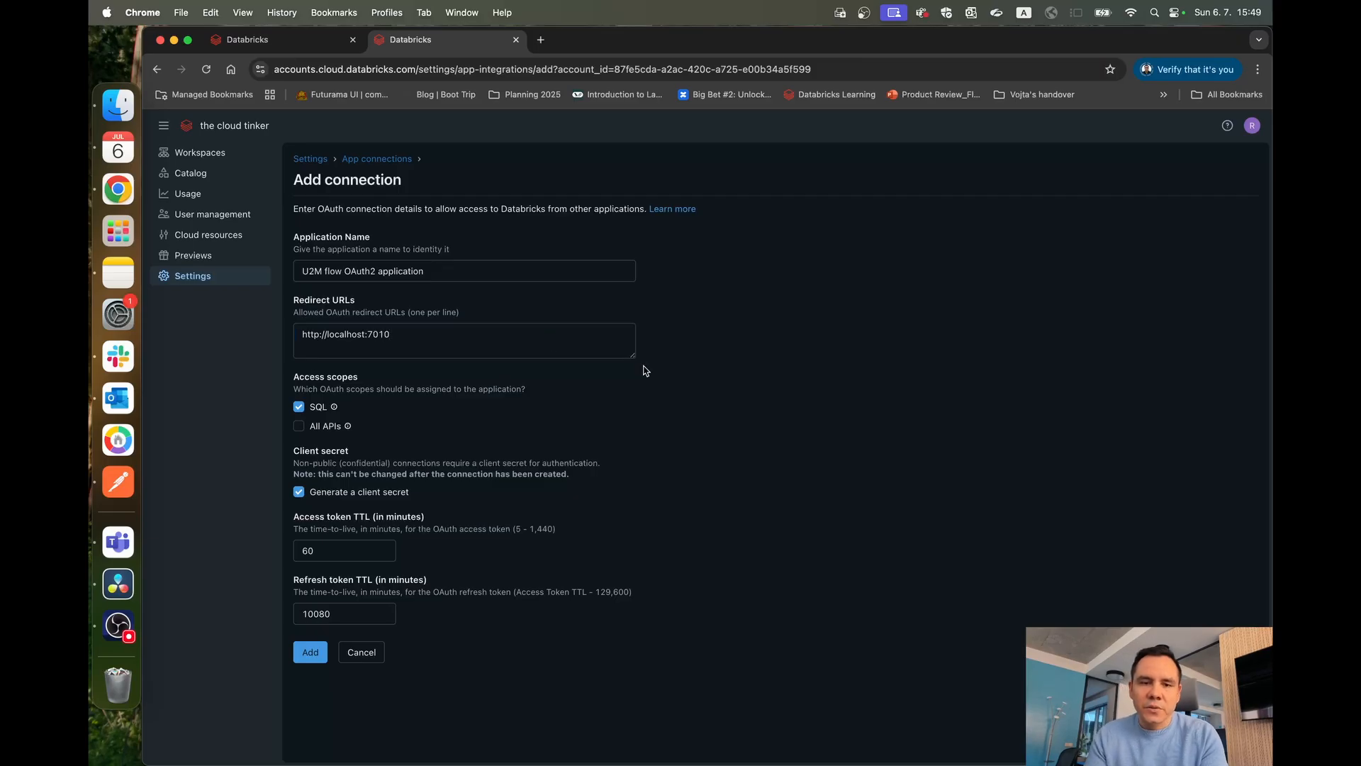
pyautogui.doubleClick(468, 323)
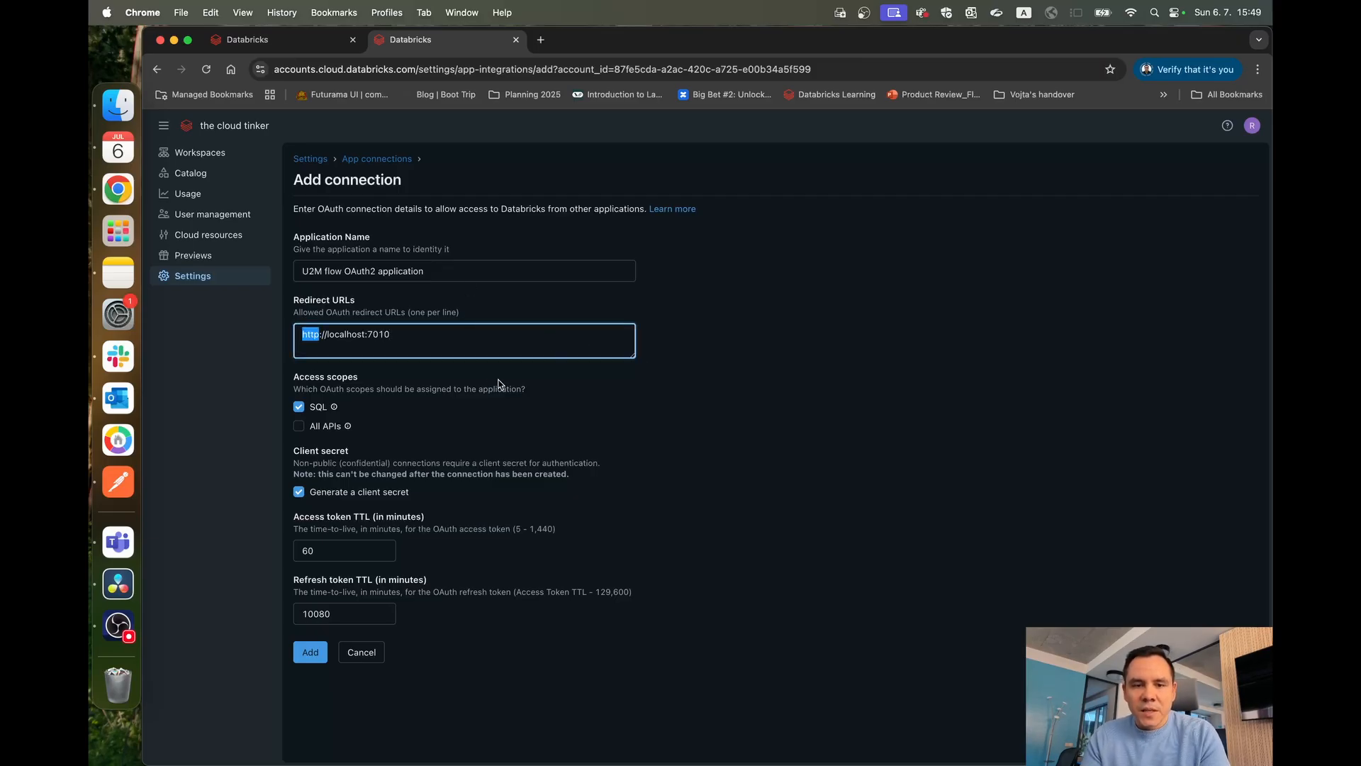
# Grant All APIs scope, keep client secret generation on, and create the connection.
pyautogui.click(299, 425)
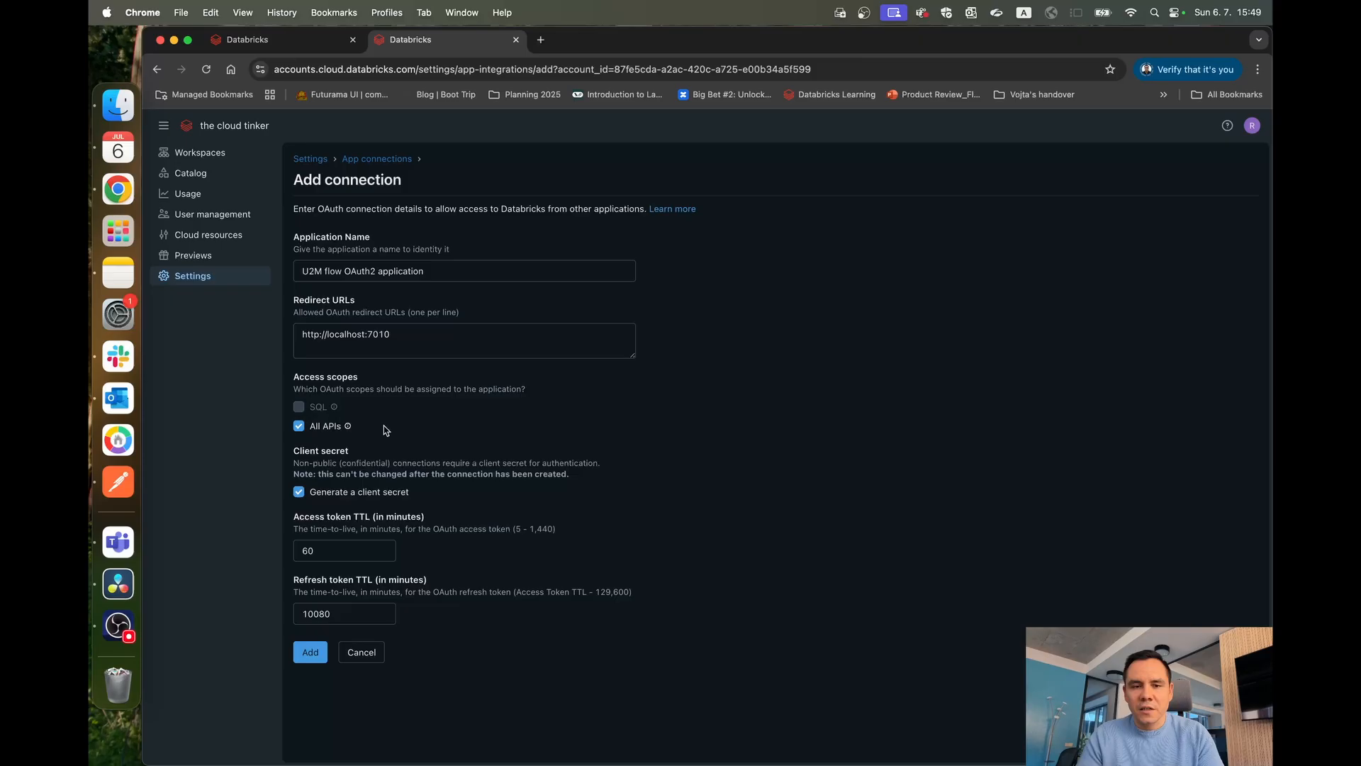
pyautogui.click(299, 492)
pyautogui.click(299, 492)
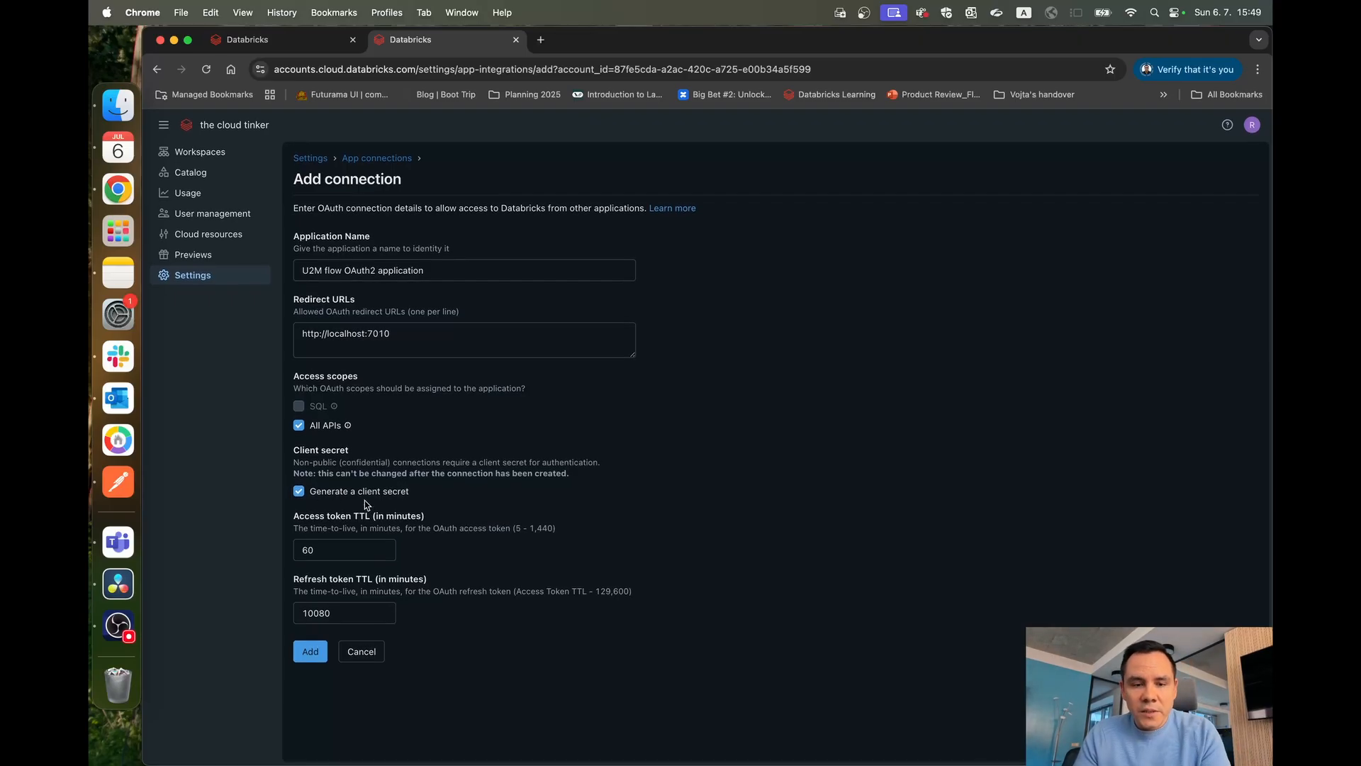
pyautogui.moveTo(294, 517); pyautogui.dragTo(394, 520)
pyautogui.click(440, 543)
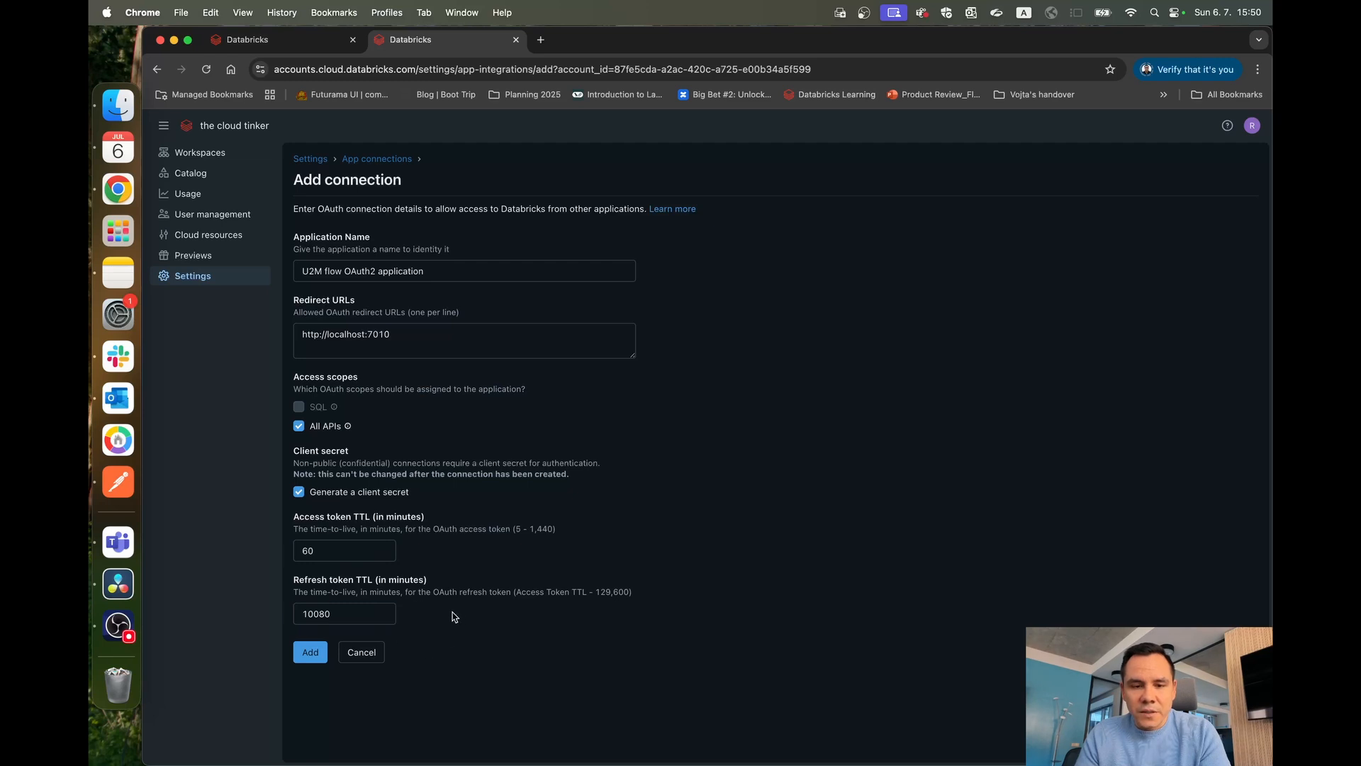
pyautogui.click(310, 651)
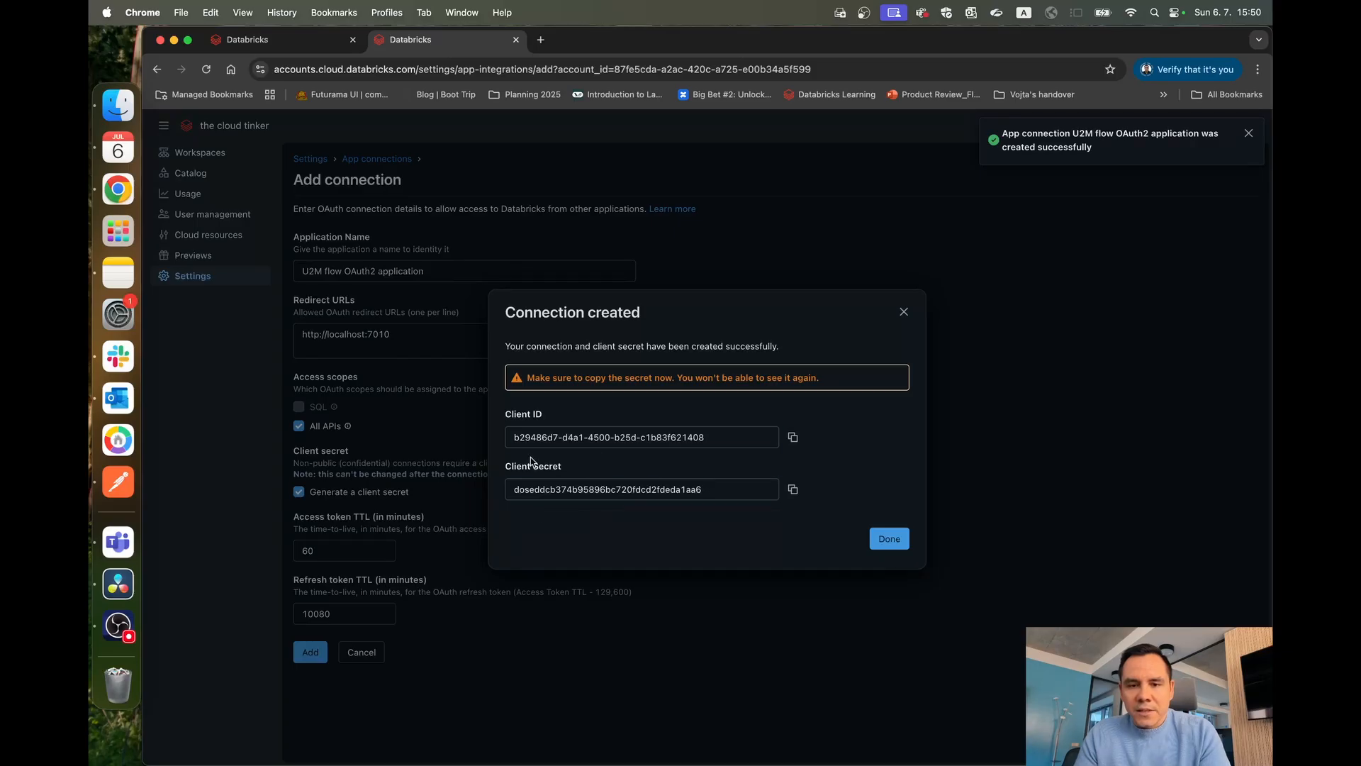
# Copy the new connection's client ID and switch to the desktop holding the notes.
pyautogui.click(561, 437)
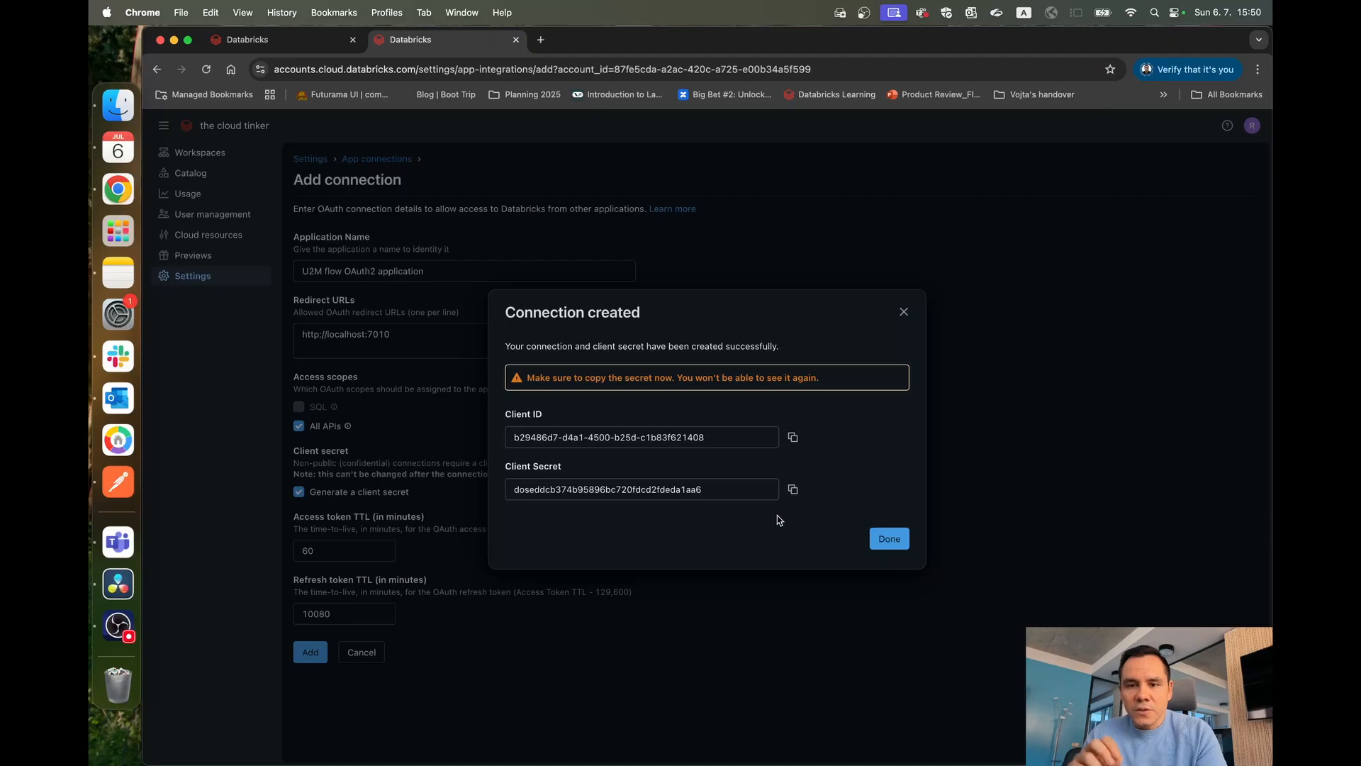
pyautogui.click(793, 437)
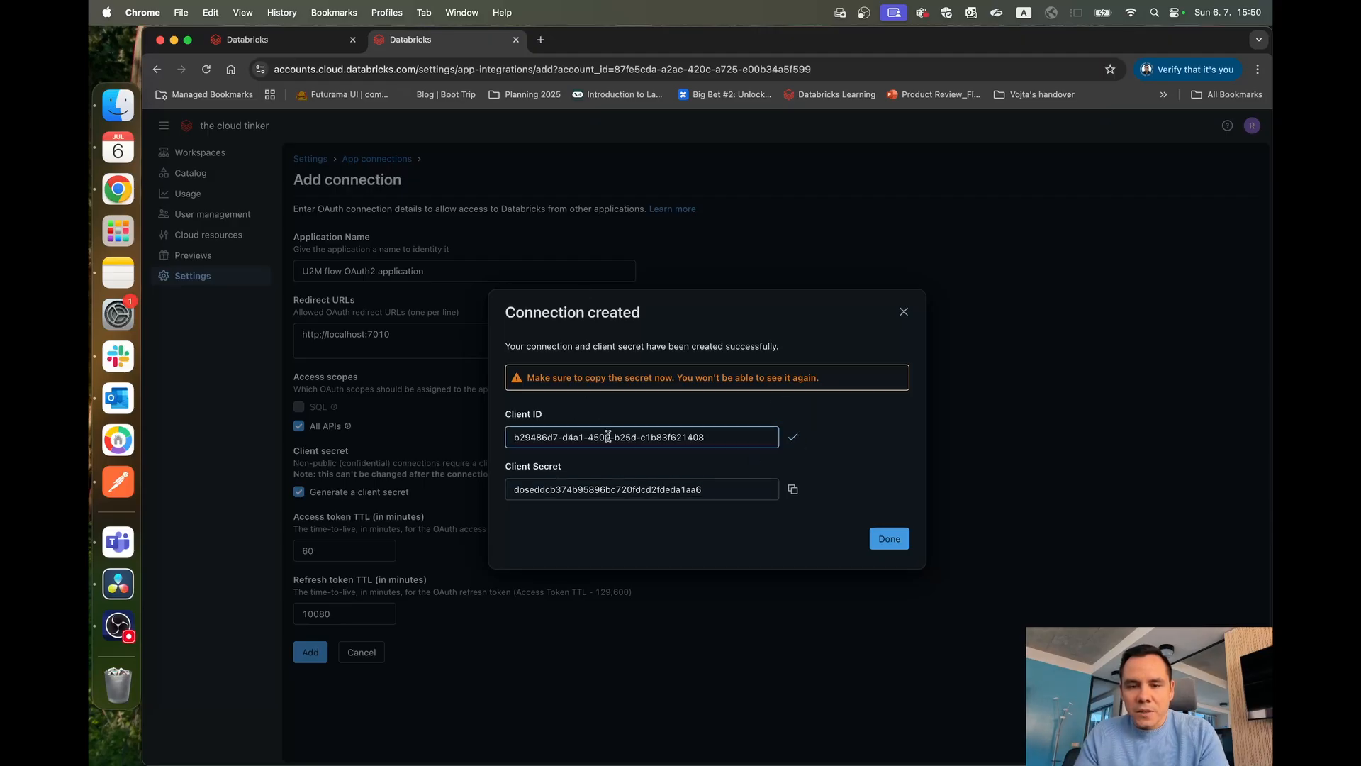
pyautogui.hotkey('ctrl', 'Up')
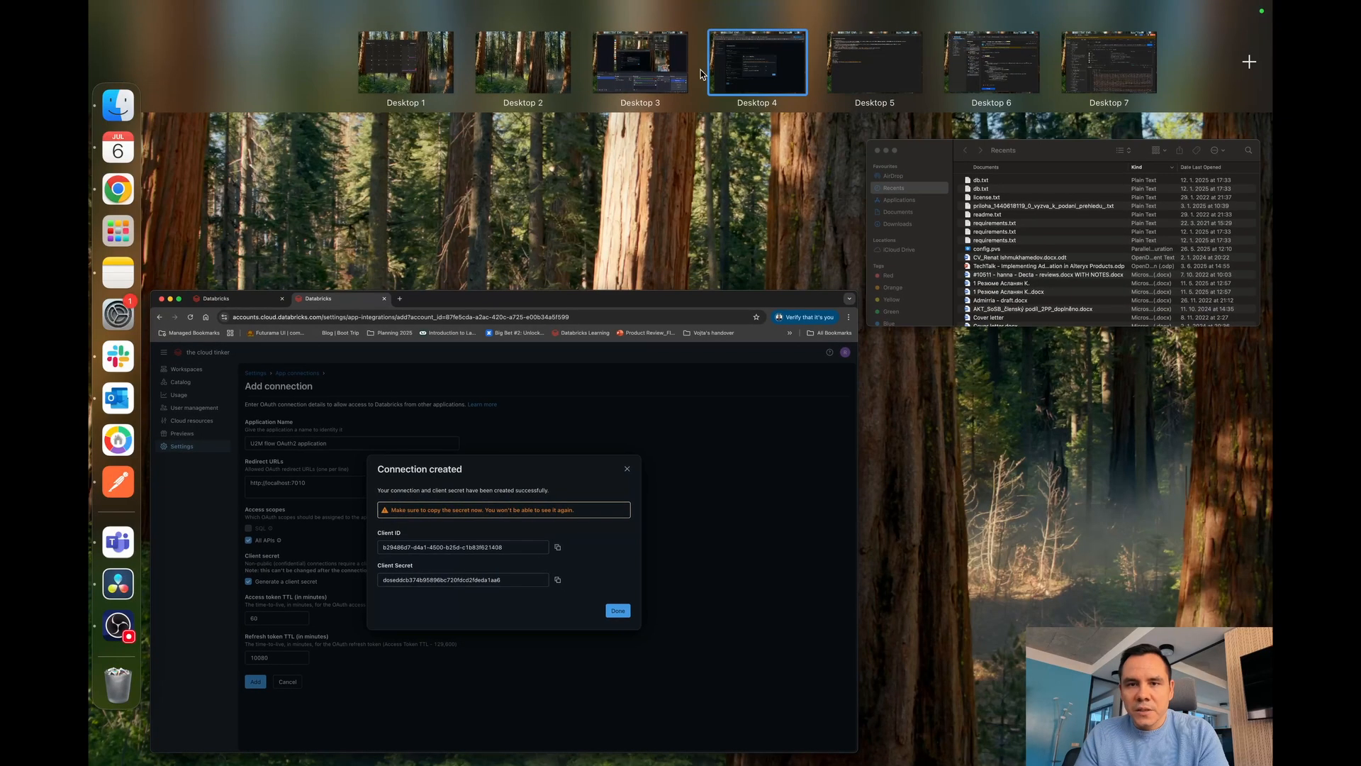
pyautogui.click(814, 86)
pyautogui.hotkey('ctrl', 'Up')
# Paste the client ID after 'Client id:' in the connection-details note.
pyautogui.click(840, 74)
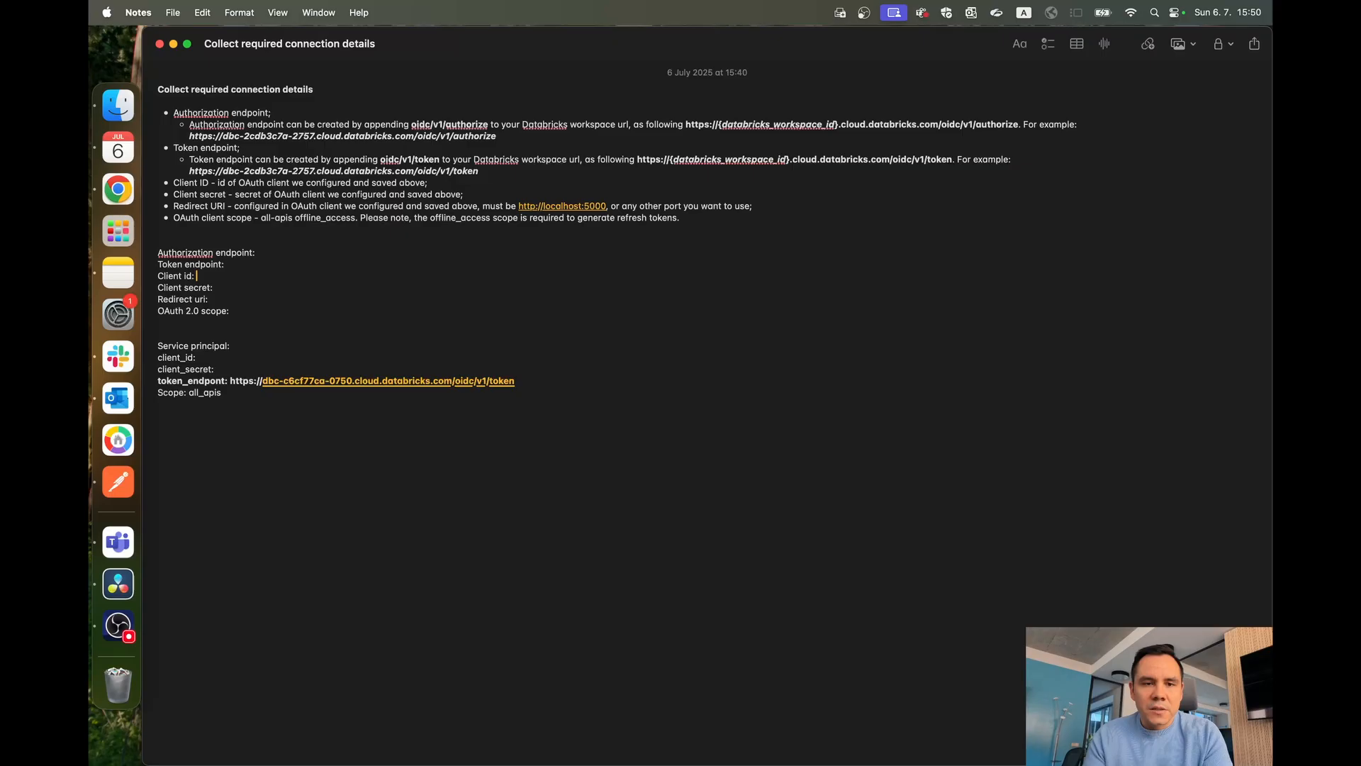
pyautogui.click(214, 253)
pyautogui.hotkey('shift', 'Down')
pyautogui.hotkey('shift', 'Down')
pyautogui.hotkey('shift', 'Down')
pyautogui.hotkey('shift', 'Down')
pyautogui.hotkey('shift', 'Down')
pyautogui.hotkey('shift', 'Down')
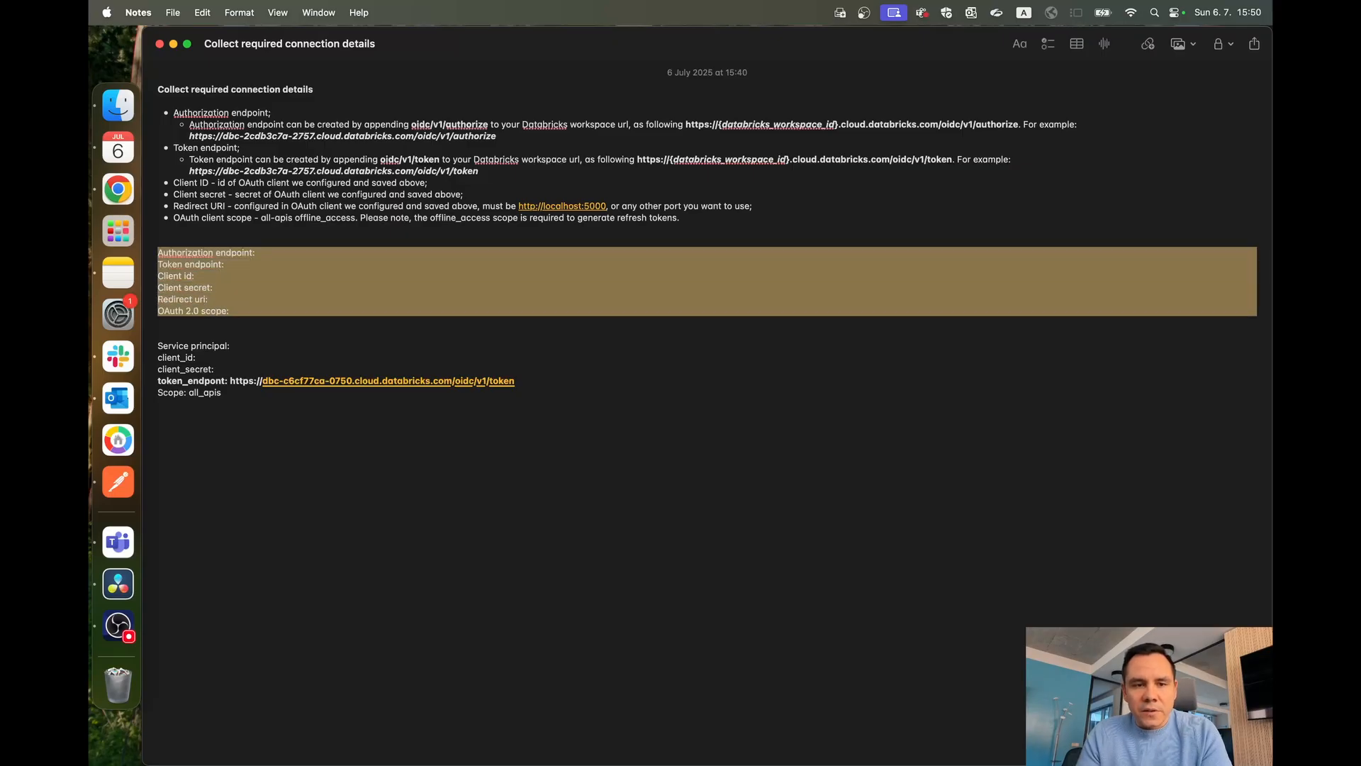
pyautogui.press('Right')
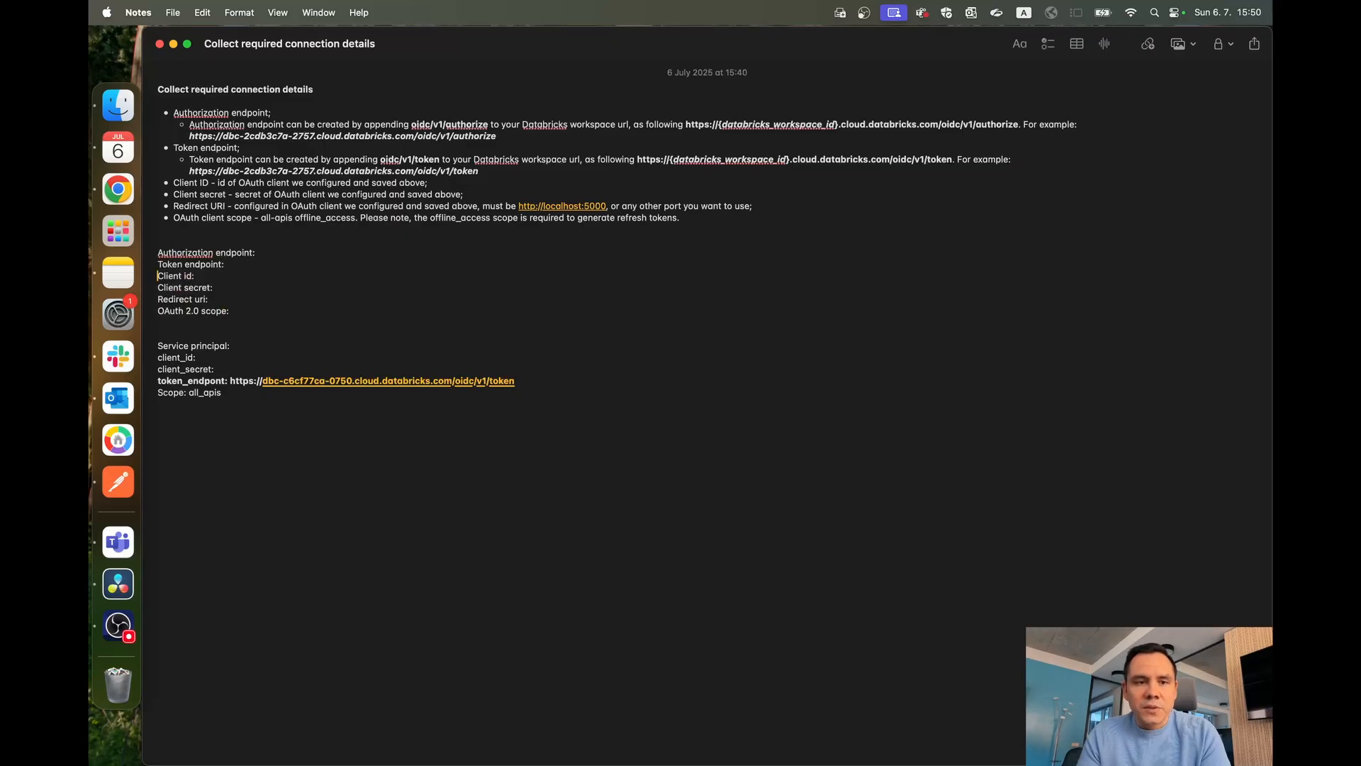
pyautogui.press('Up')
pyautogui.press('Up')
pyautogui.click(388, 296)
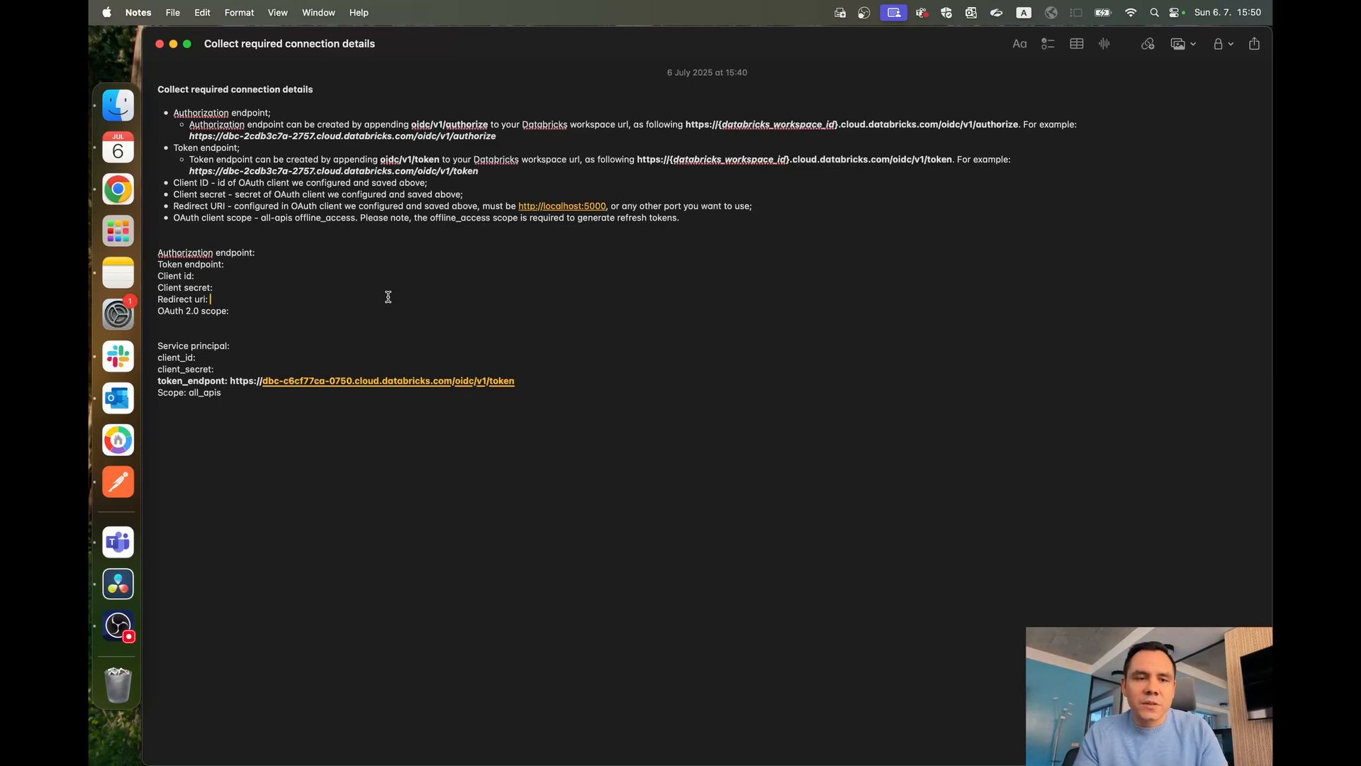
pyautogui.press('Up')
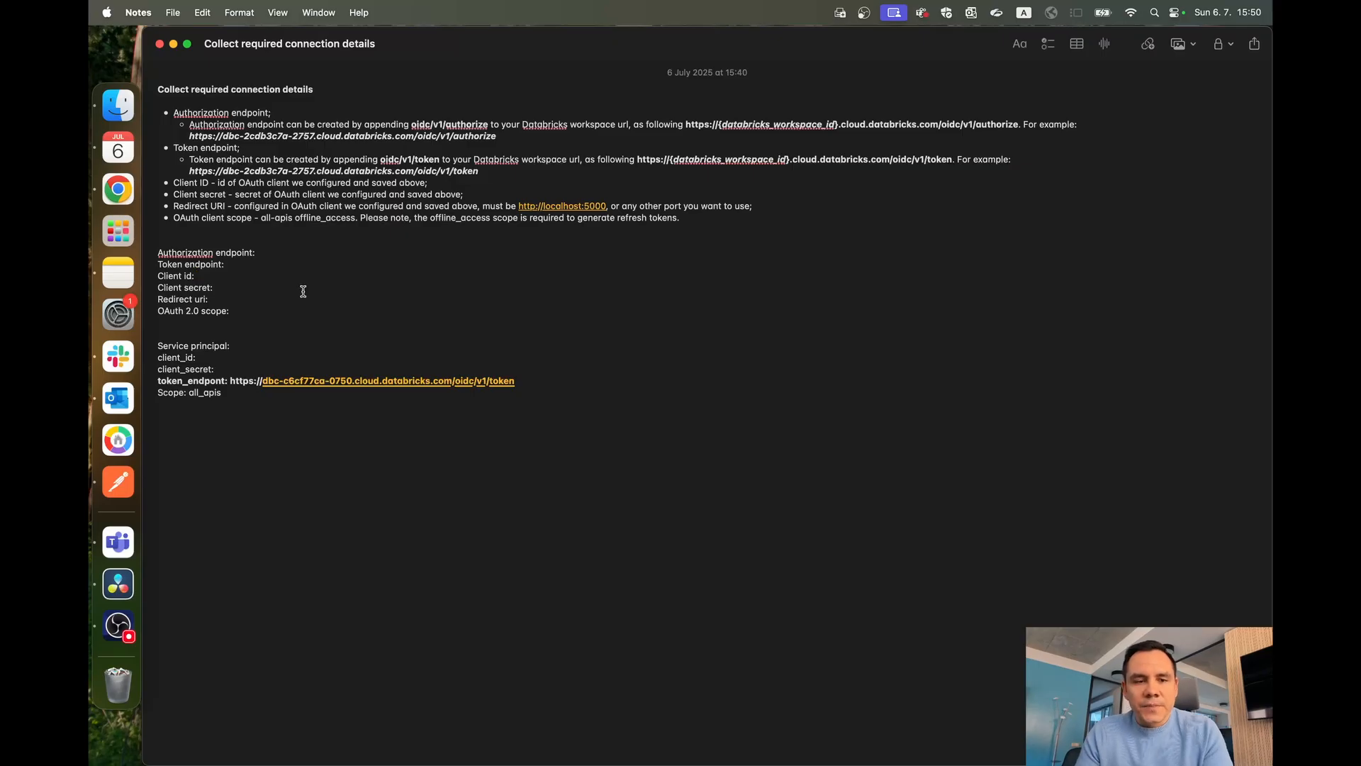
pyautogui.doubleClick(161, 264)
pyautogui.moveTo(161, 264); pyautogui.dragTo(226, 265)
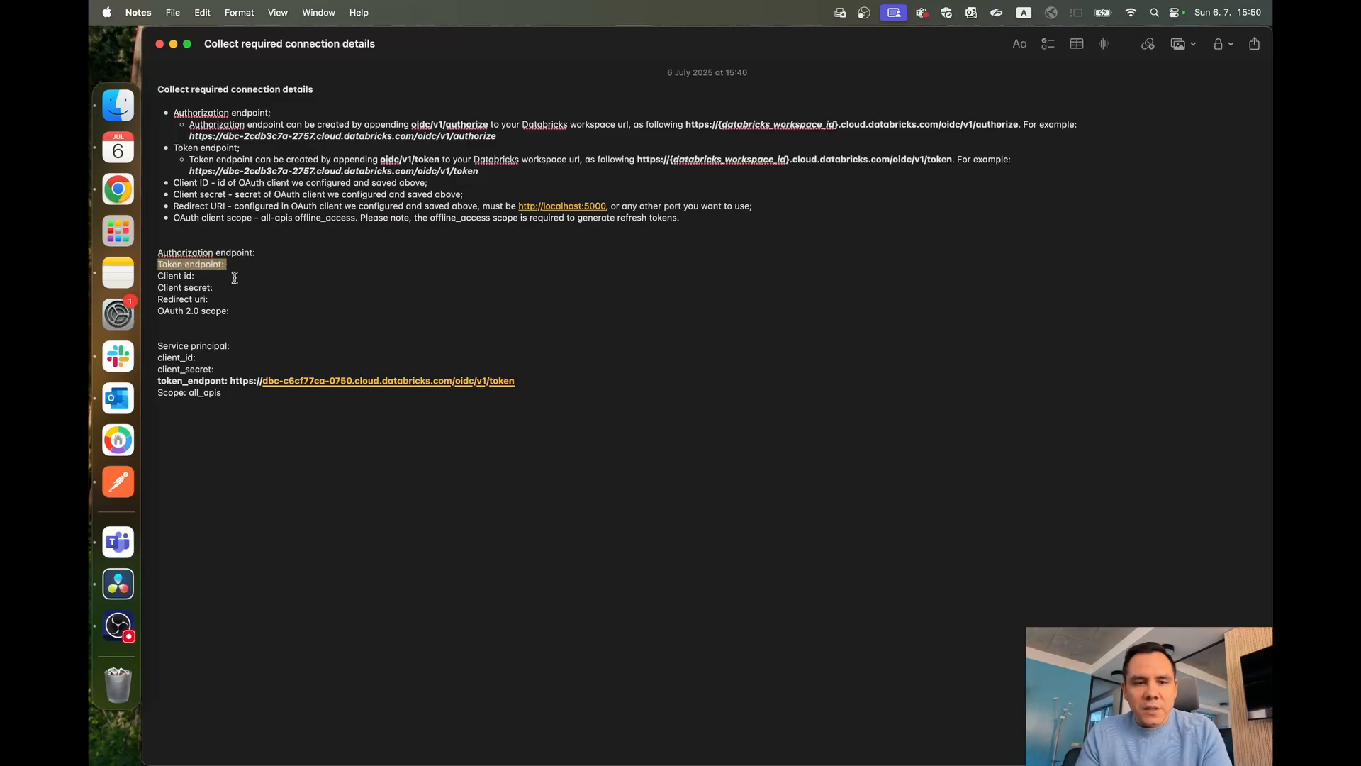
pyautogui.click(234, 277)
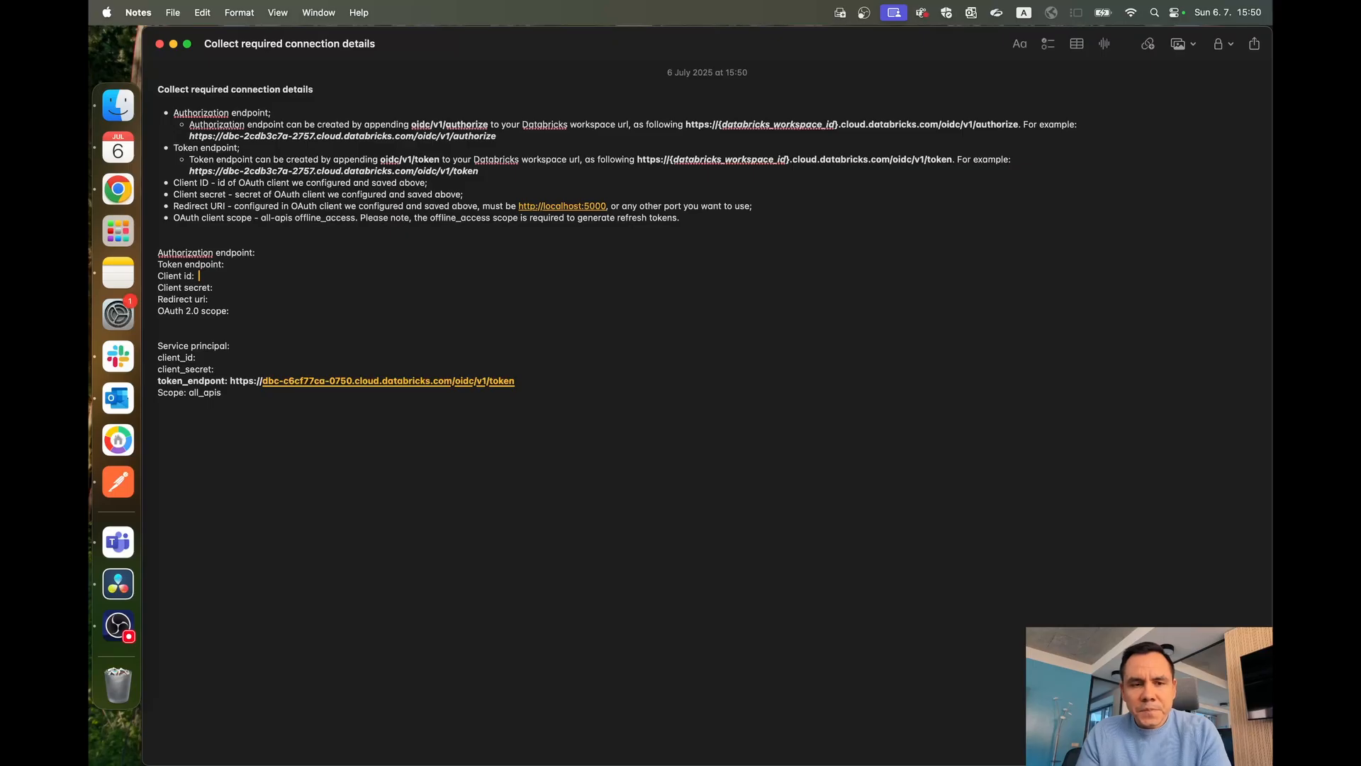
pyautogui.press('super+v')
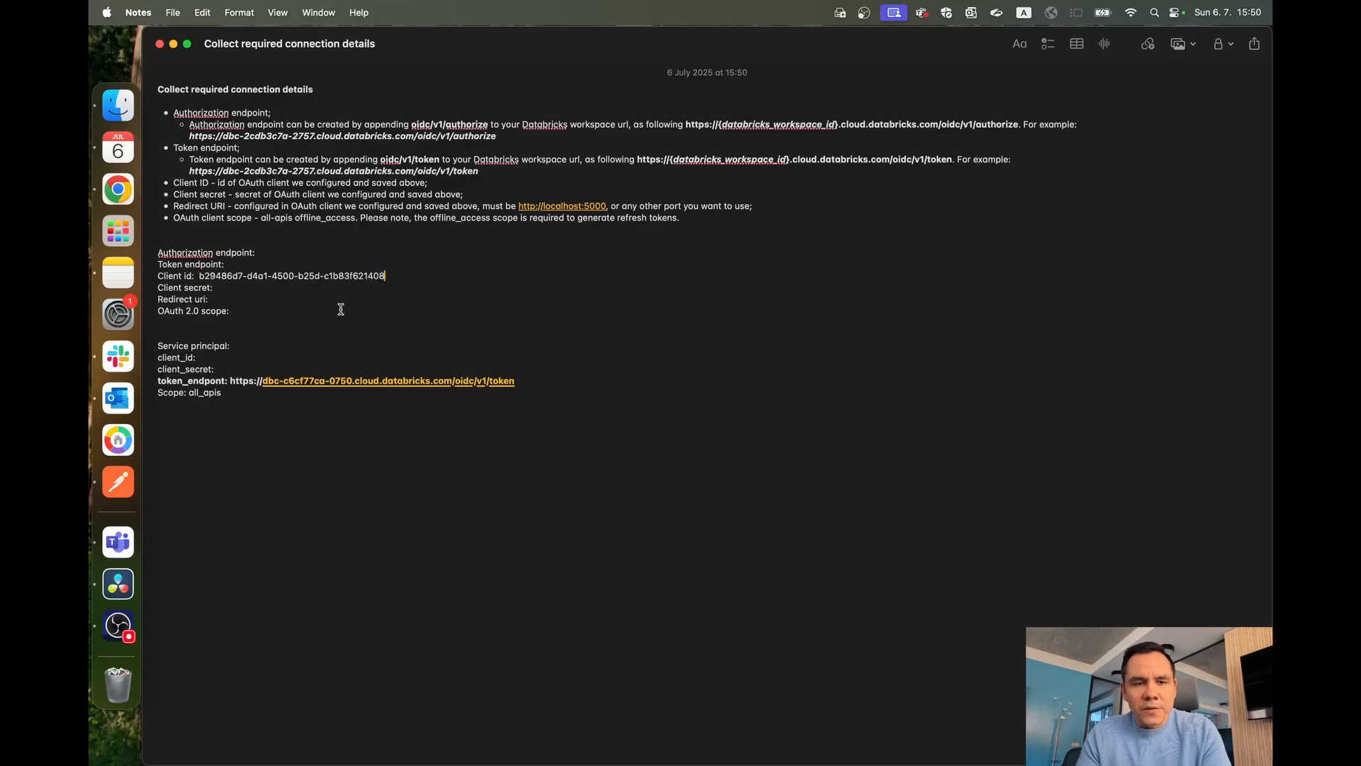
pyautogui.moveTo(195, 275)
pyautogui.mouseDown()
pyautogui.moveTo(386, 275)
pyautogui.moveTo(198, 275)
pyautogui.mouseUp()
pyautogui.click(239, 278)
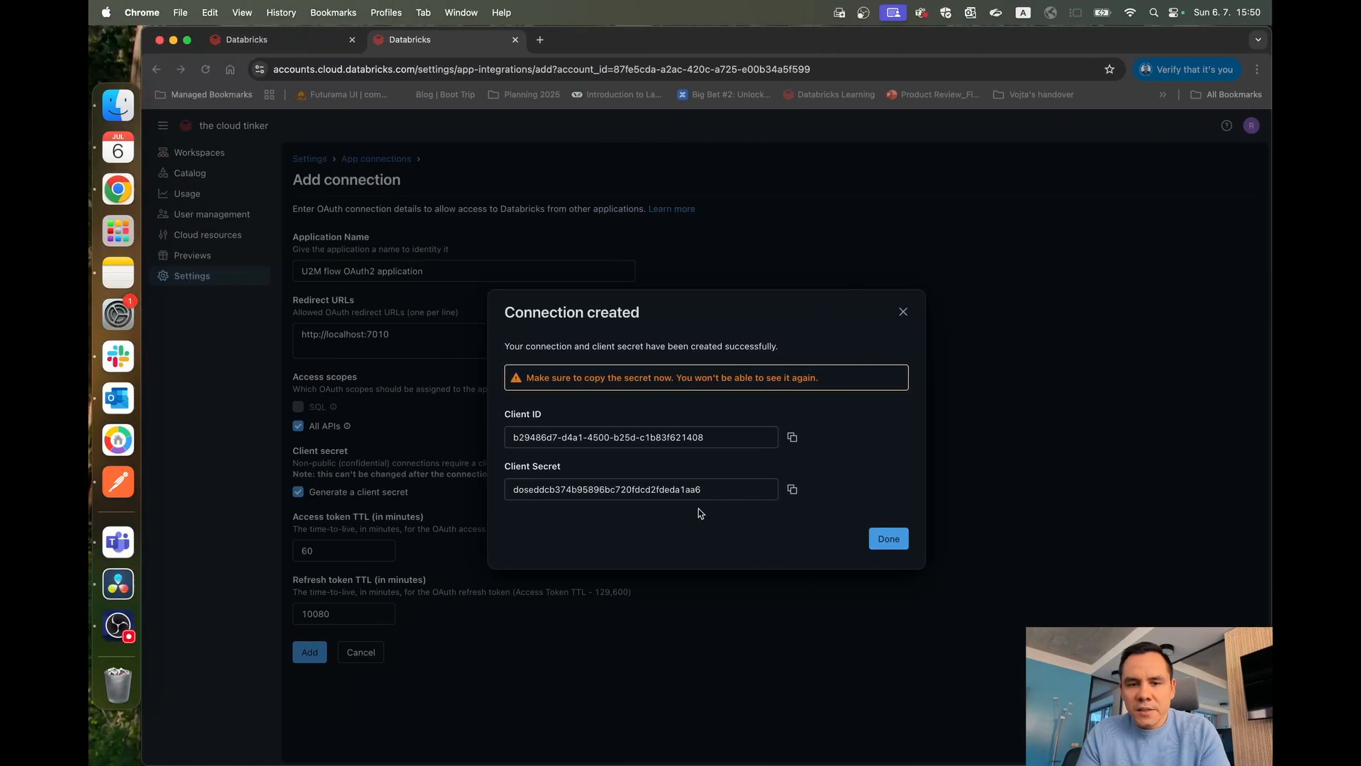
# Copy the client secret in after 'Client secret:' and dismiss the connection-created dialog.
pyautogui.click(750, 489)
pyautogui.hotkey('ctrl', 'Right')
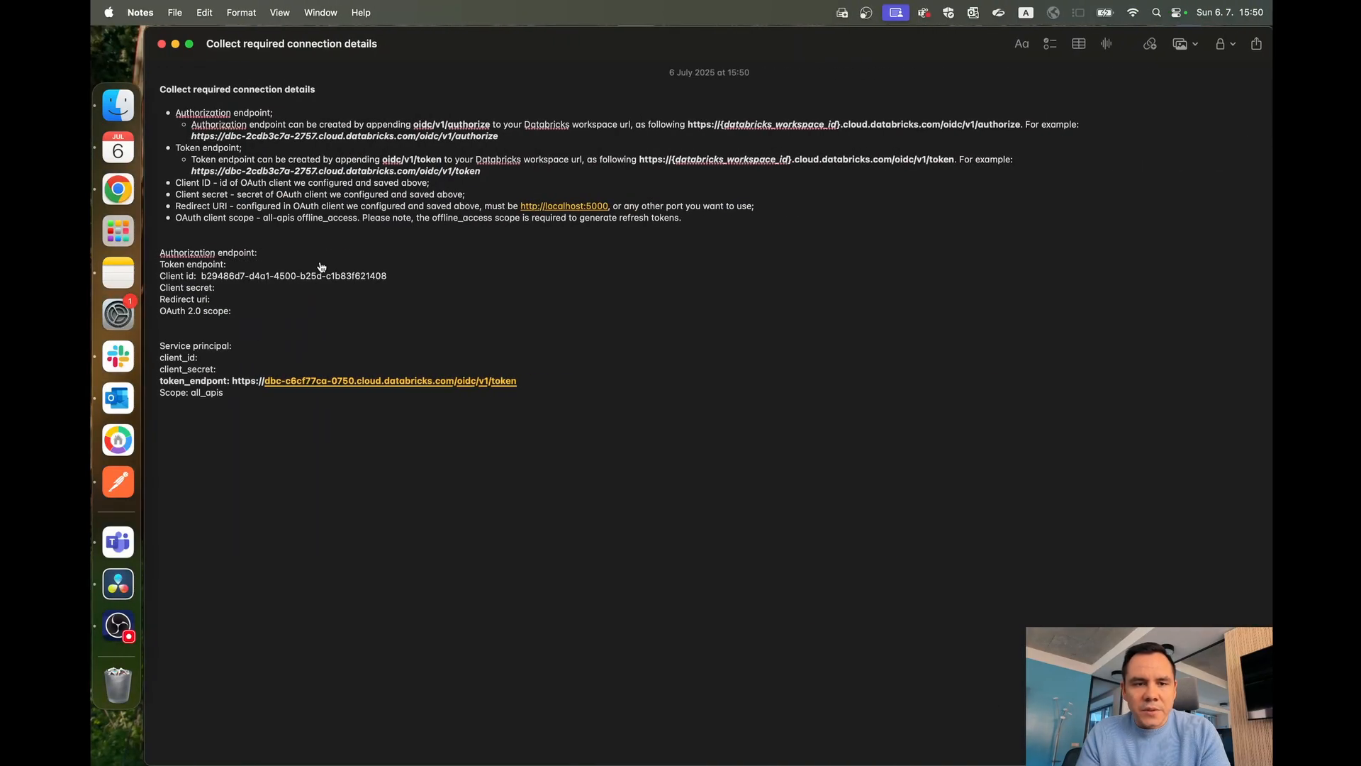
pyautogui.click(321, 288)
pyautogui.press('super+v')
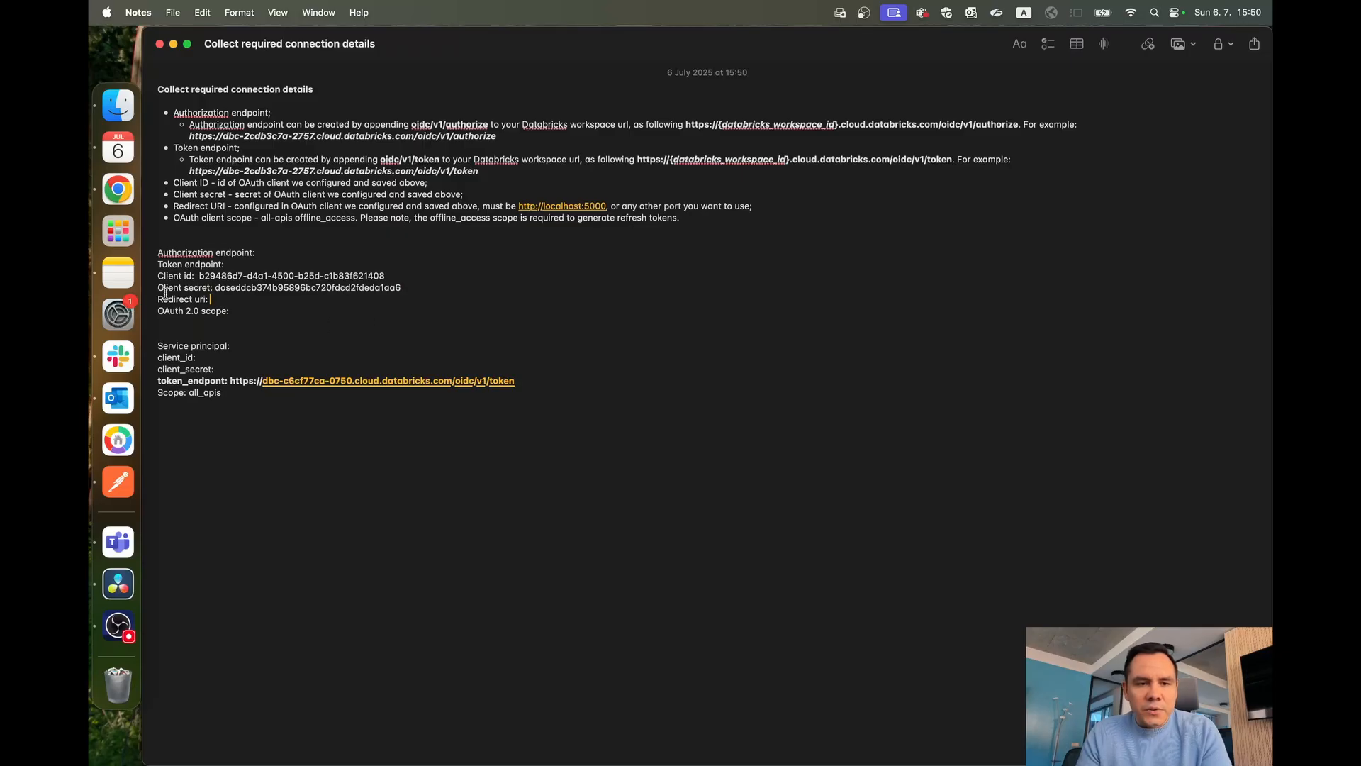
pyautogui.moveTo(183, 312); pyautogui.dragTo(211, 304)
pyautogui.click(211, 303)
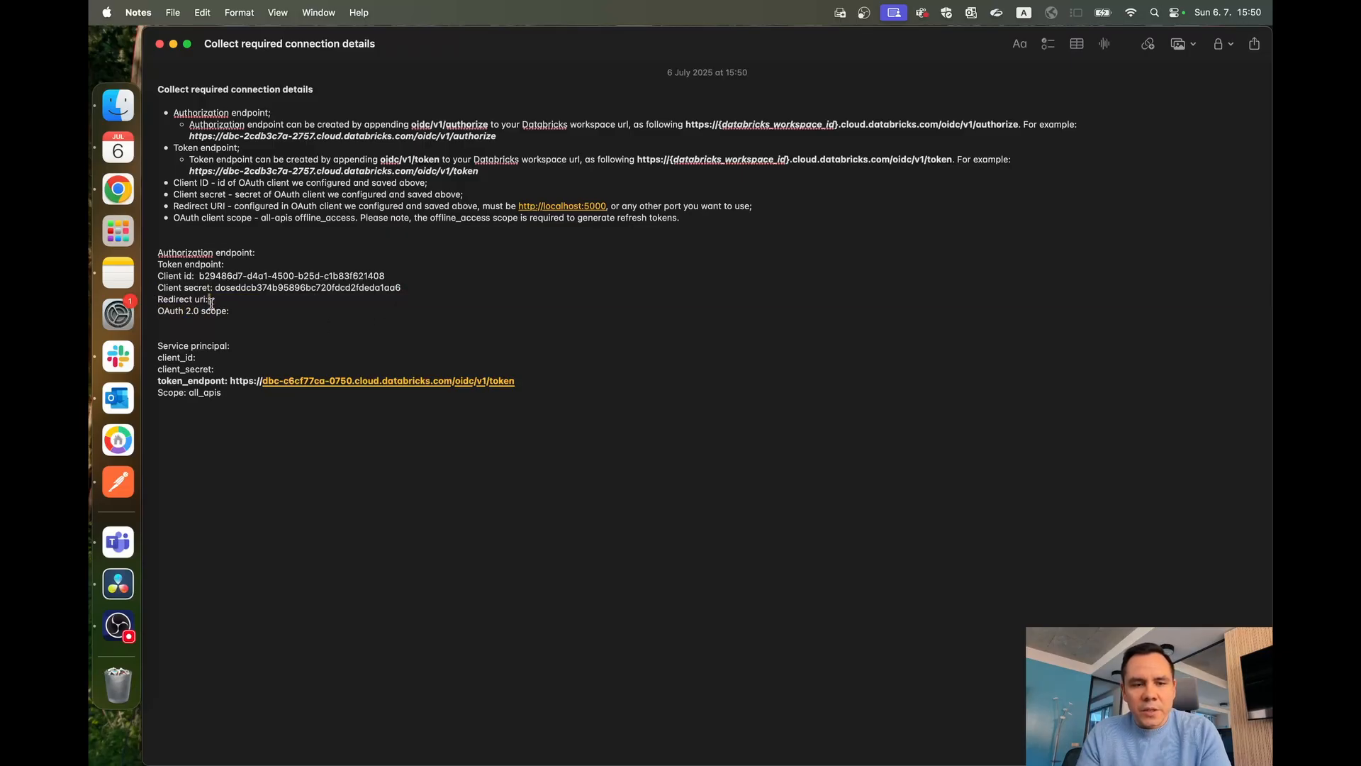
pyautogui.hotkey('ctrl', 'Left')
pyautogui.click(892, 538)
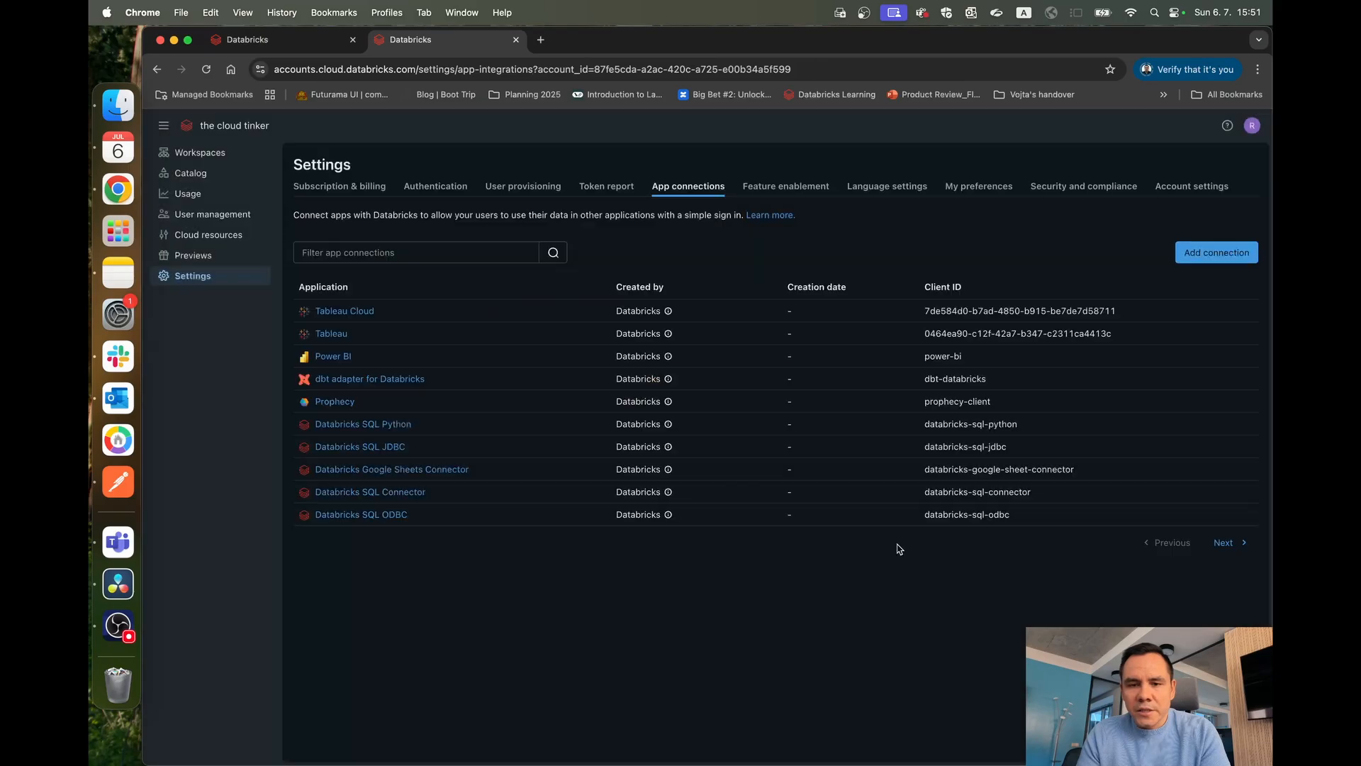
# Filter connections by 'auth', open U2M flow OAuth2 application, and copy its redirect URL.
pyautogui.click(522, 252)
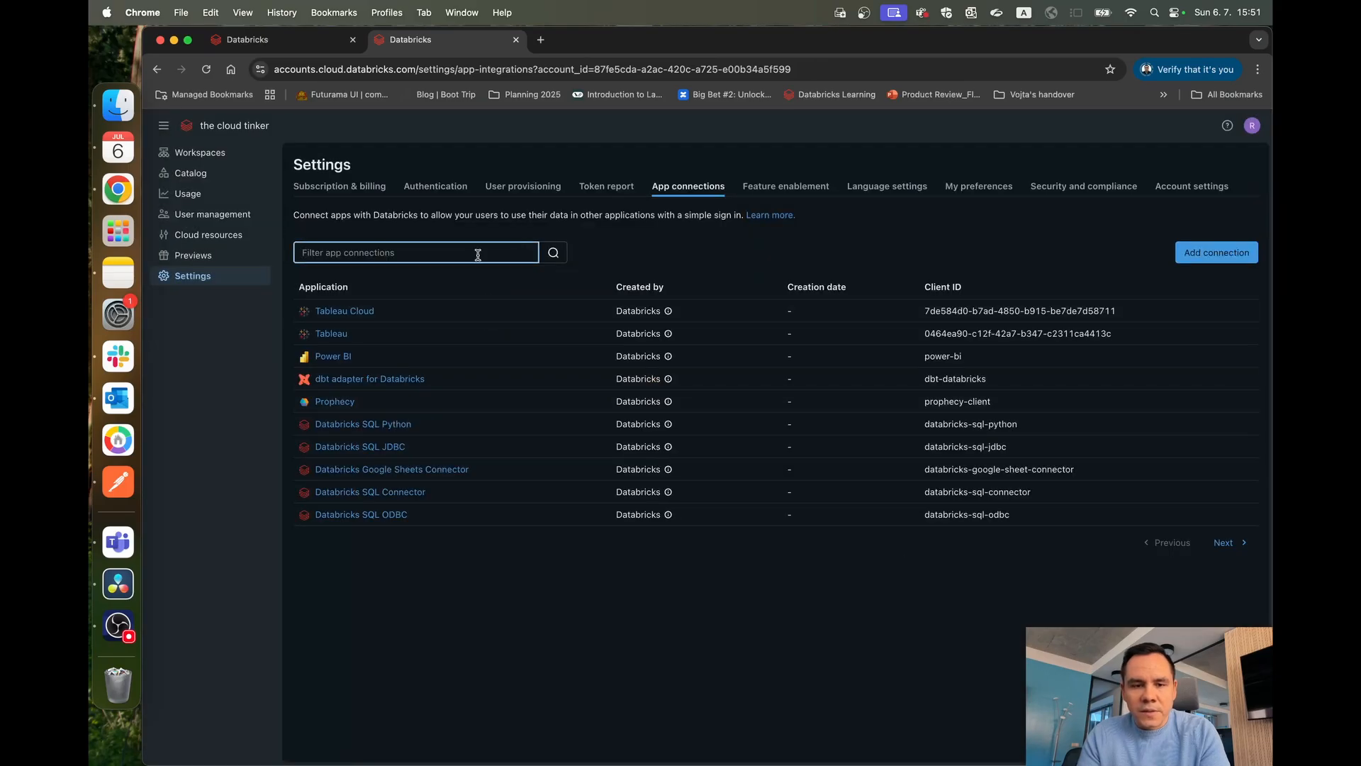
pyautogui.write('auth')
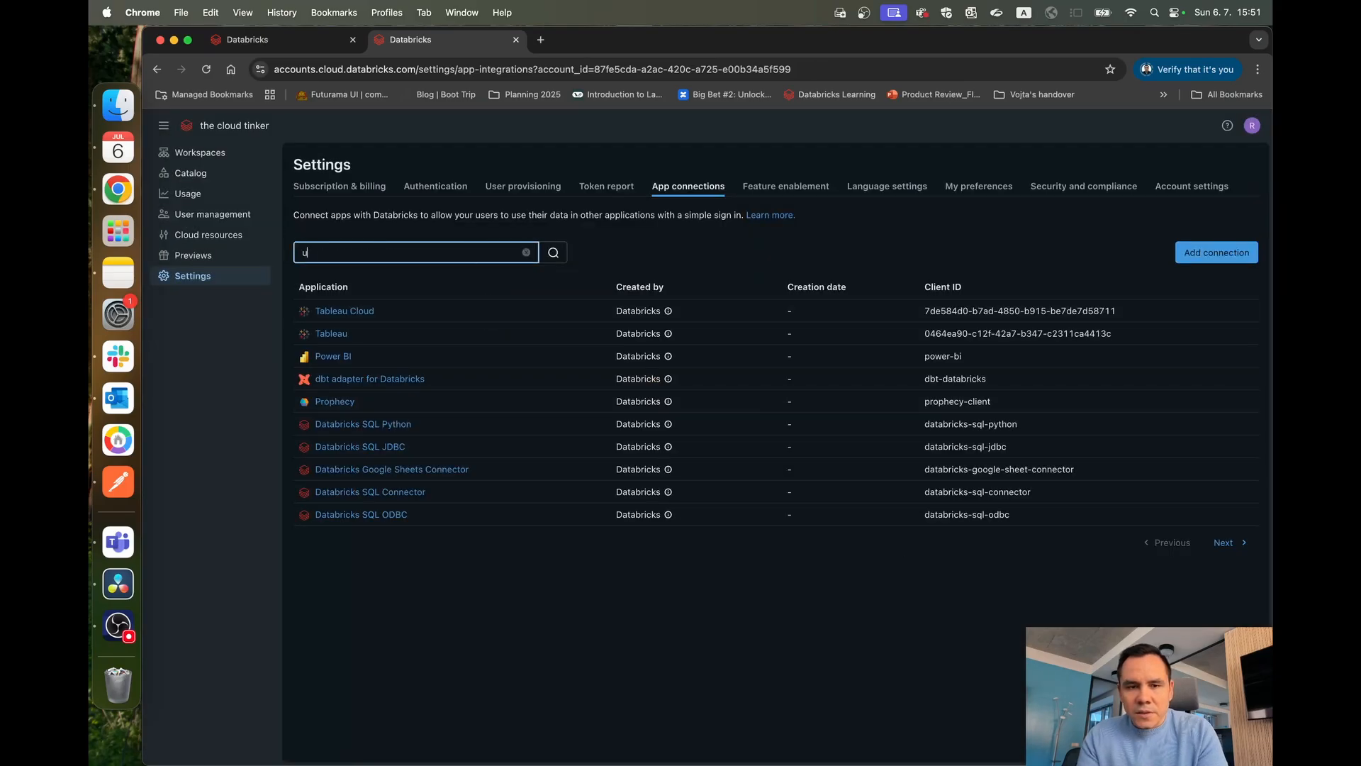
pyautogui.press('Return')
pyautogui.click(423, 310)
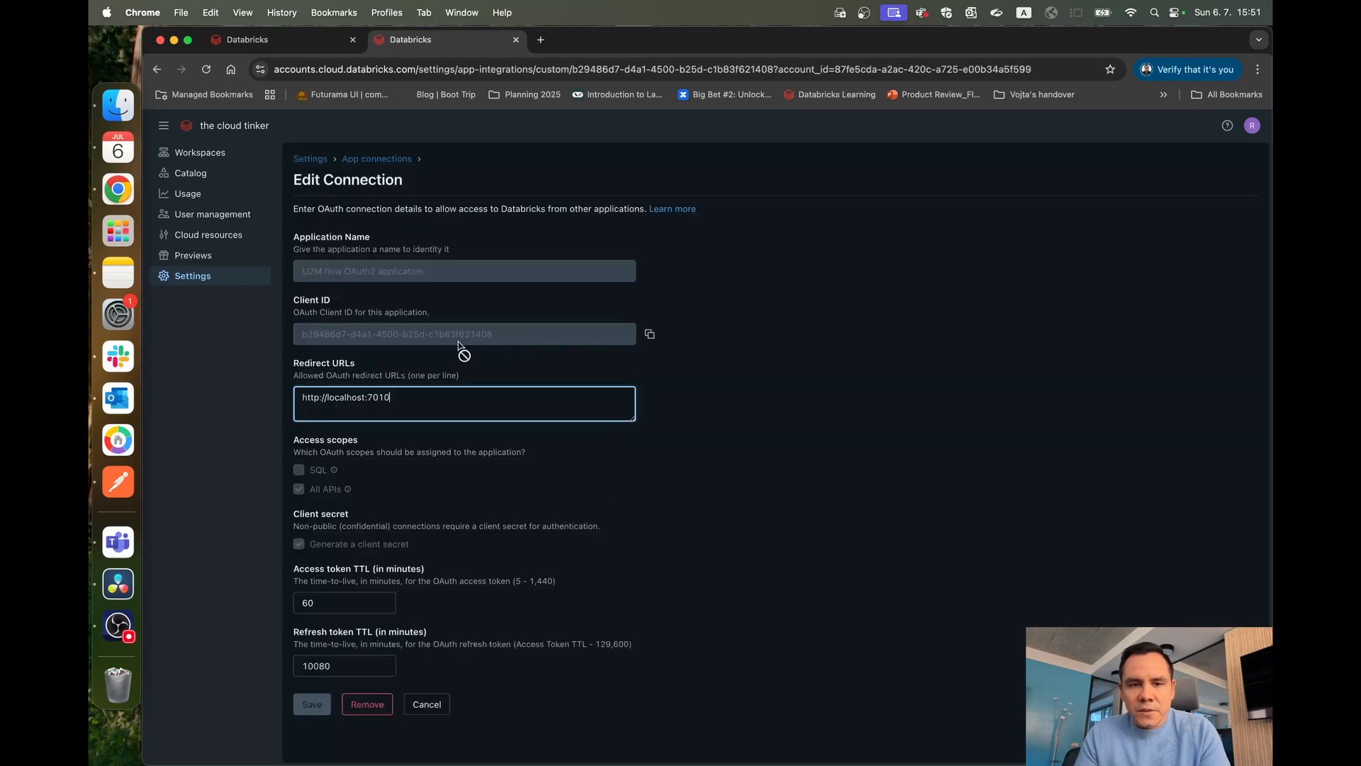
pyautogui.tripleClick(434, 405)
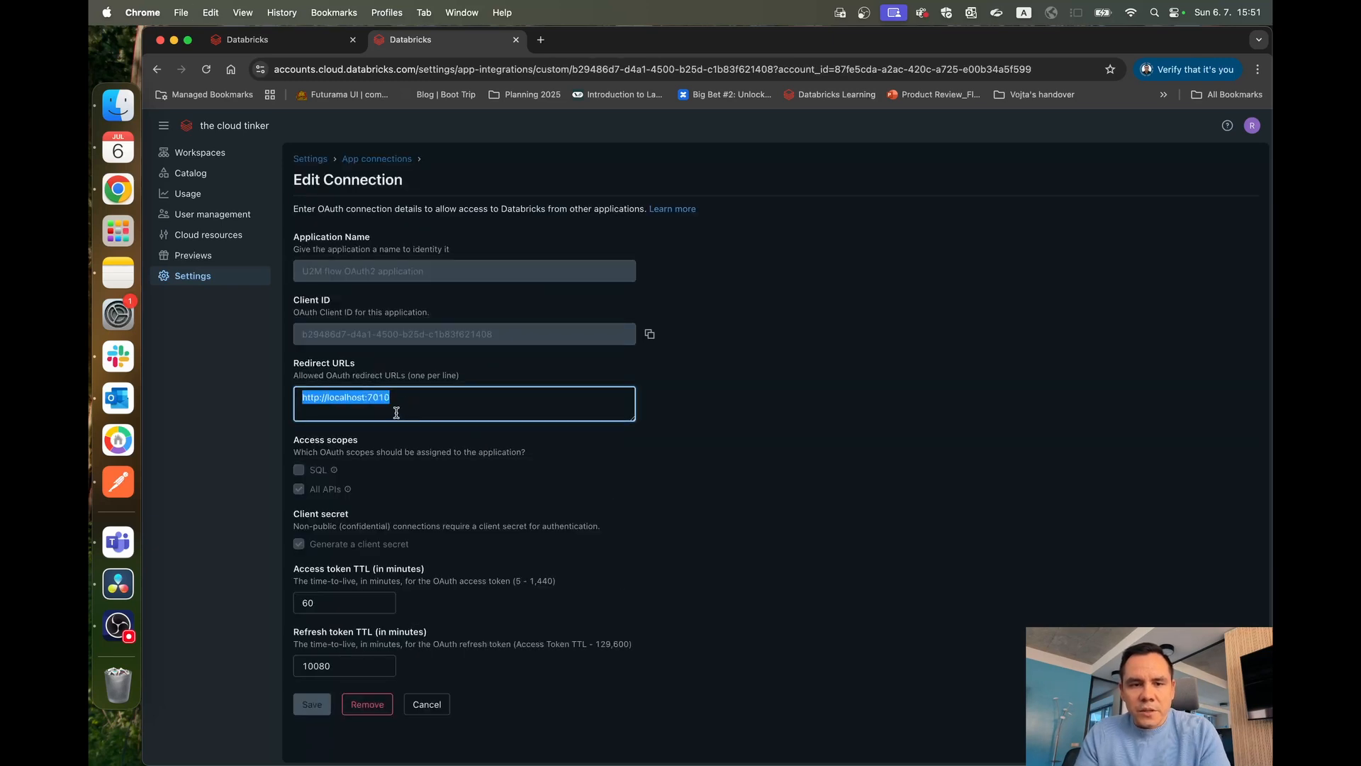
pyautogui.hotkey('ctrl', 'Right')
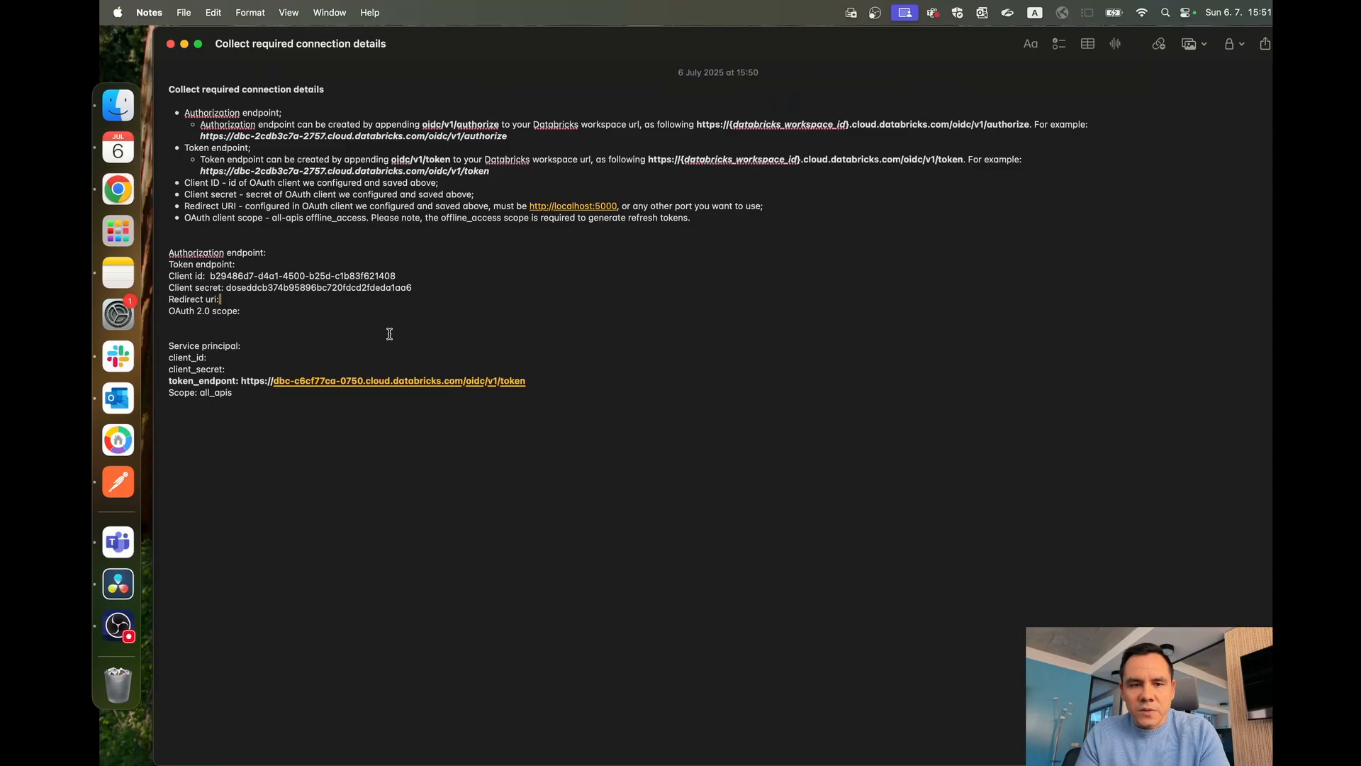
pyautogui.press('super+v')
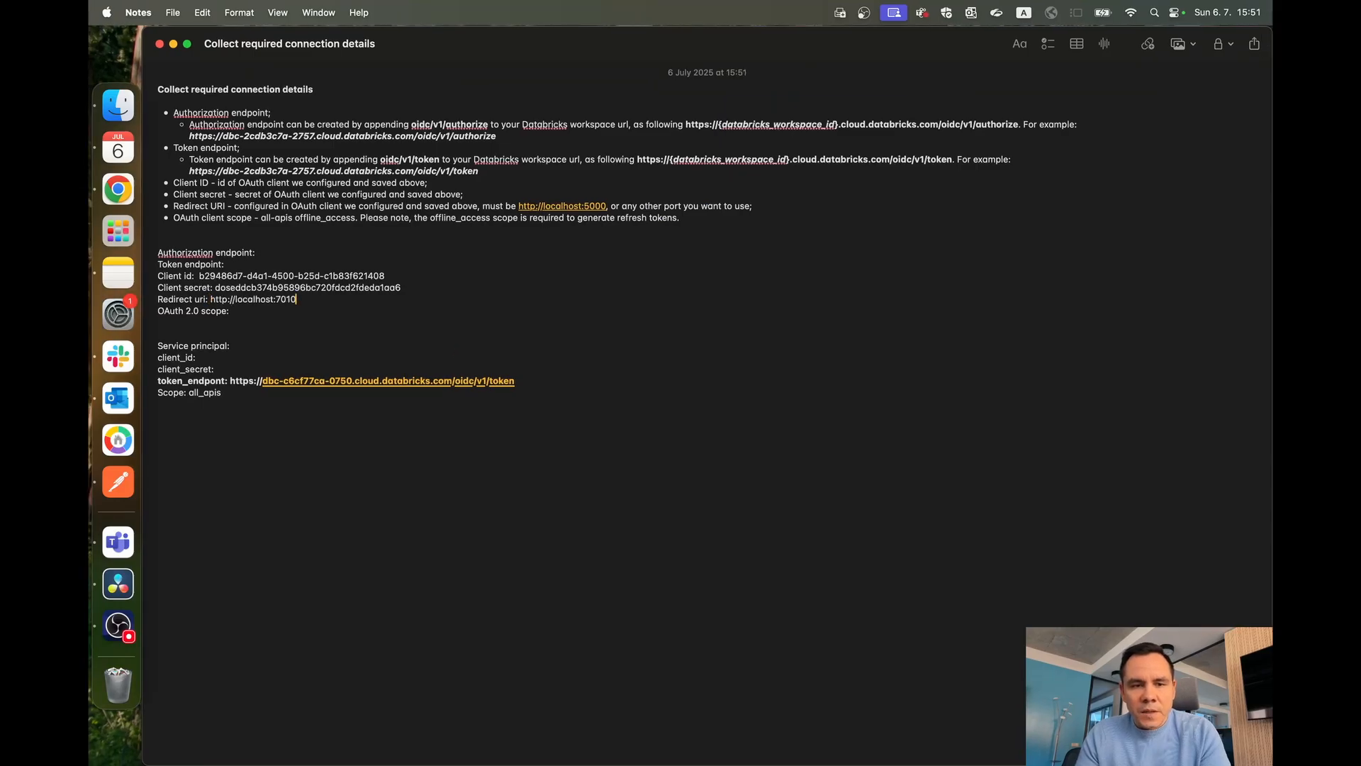
pyautogui.click(296, 265)
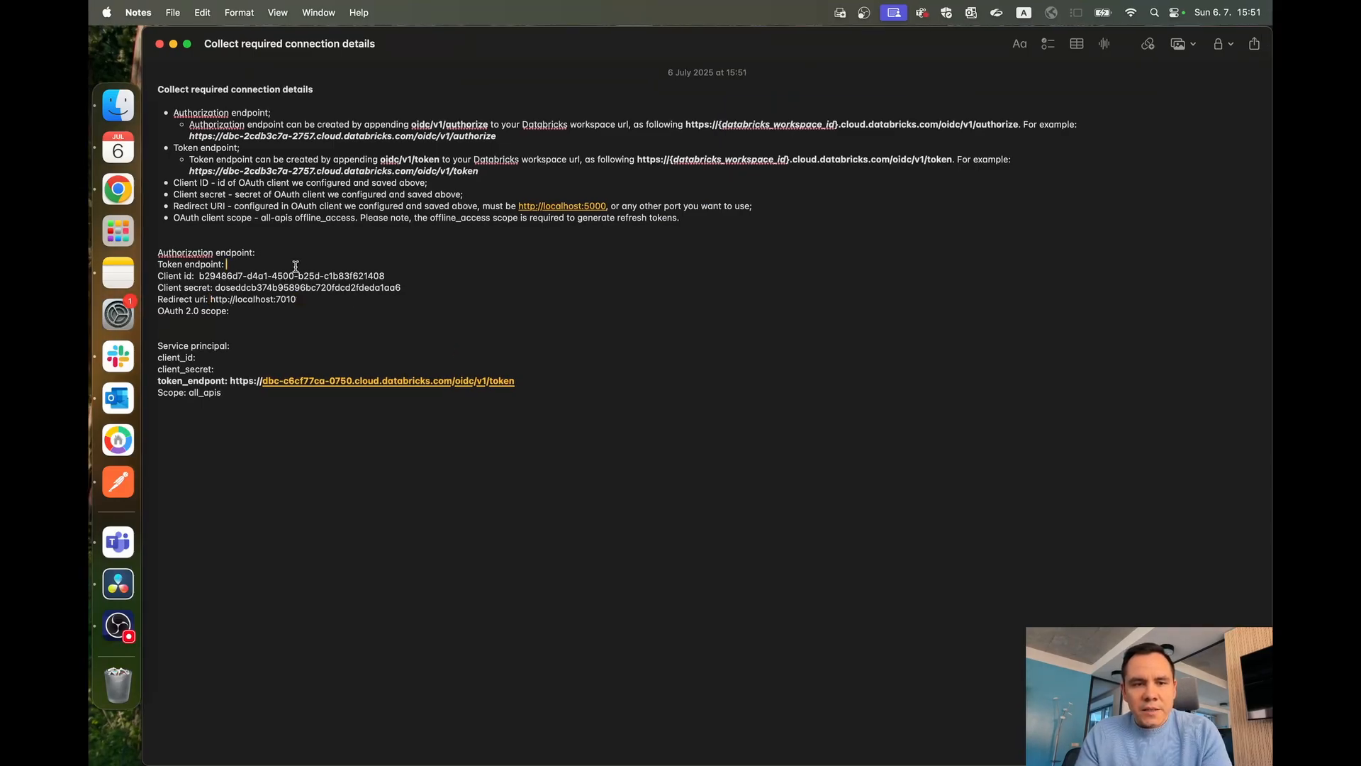
pyautogui.press('Up')
pyautogui.press('super+Right')
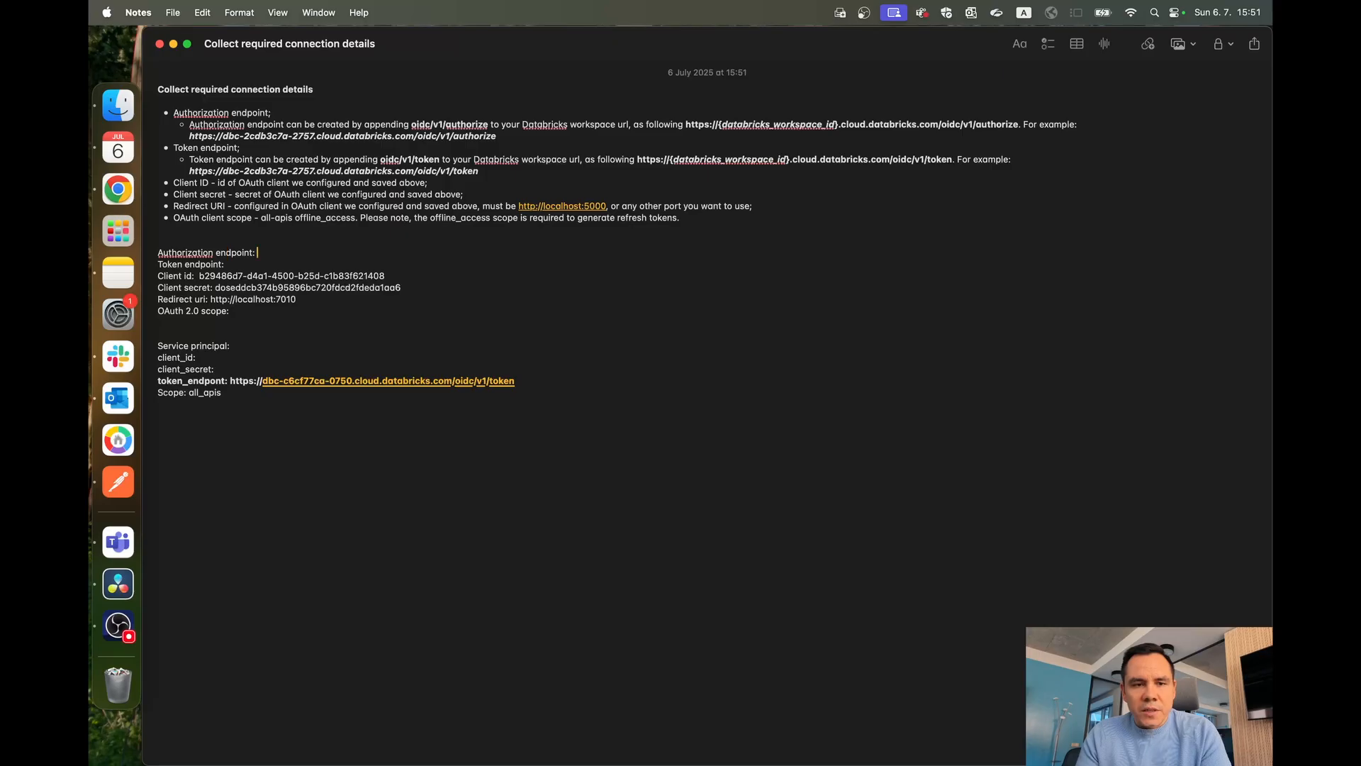
pyautogui.press('shift+super+Left')
pyautogui.press('Down')
pyautogui.press('shift+super+Right')
pyautogui.press('Up')
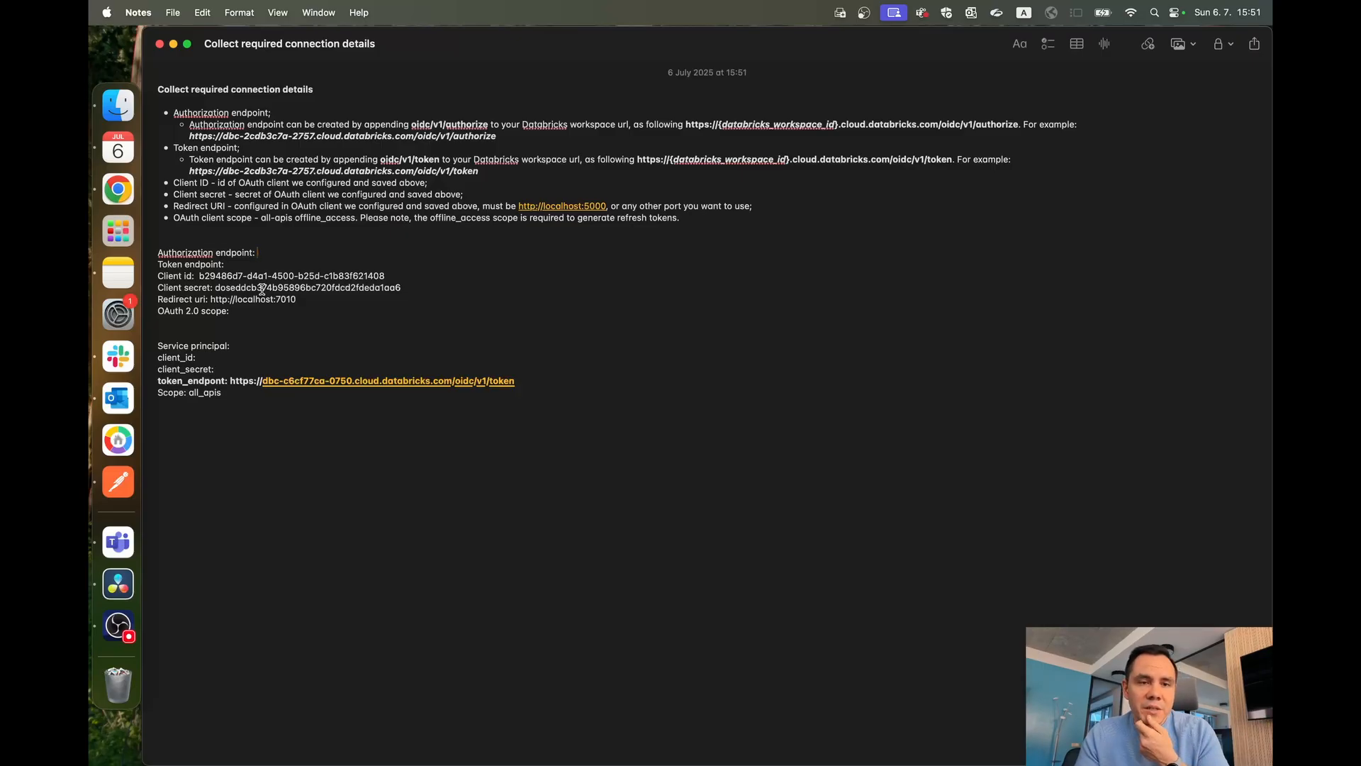
# Copy the authorize URL template into the note after 'Authorization endpoint:'.
pyautogui.moveTo(189, 136); pyautogui.dragTo(502, 147)
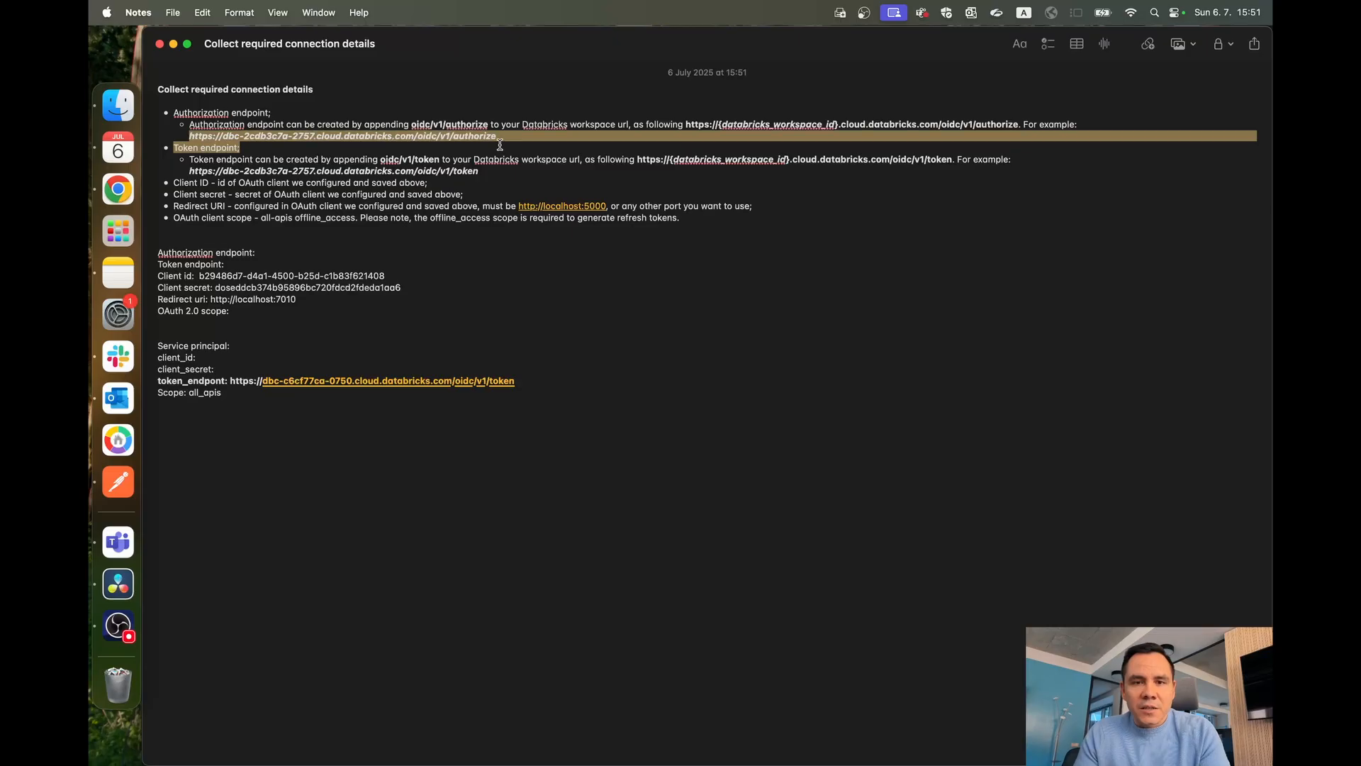
pyautogui.click(500, 144)
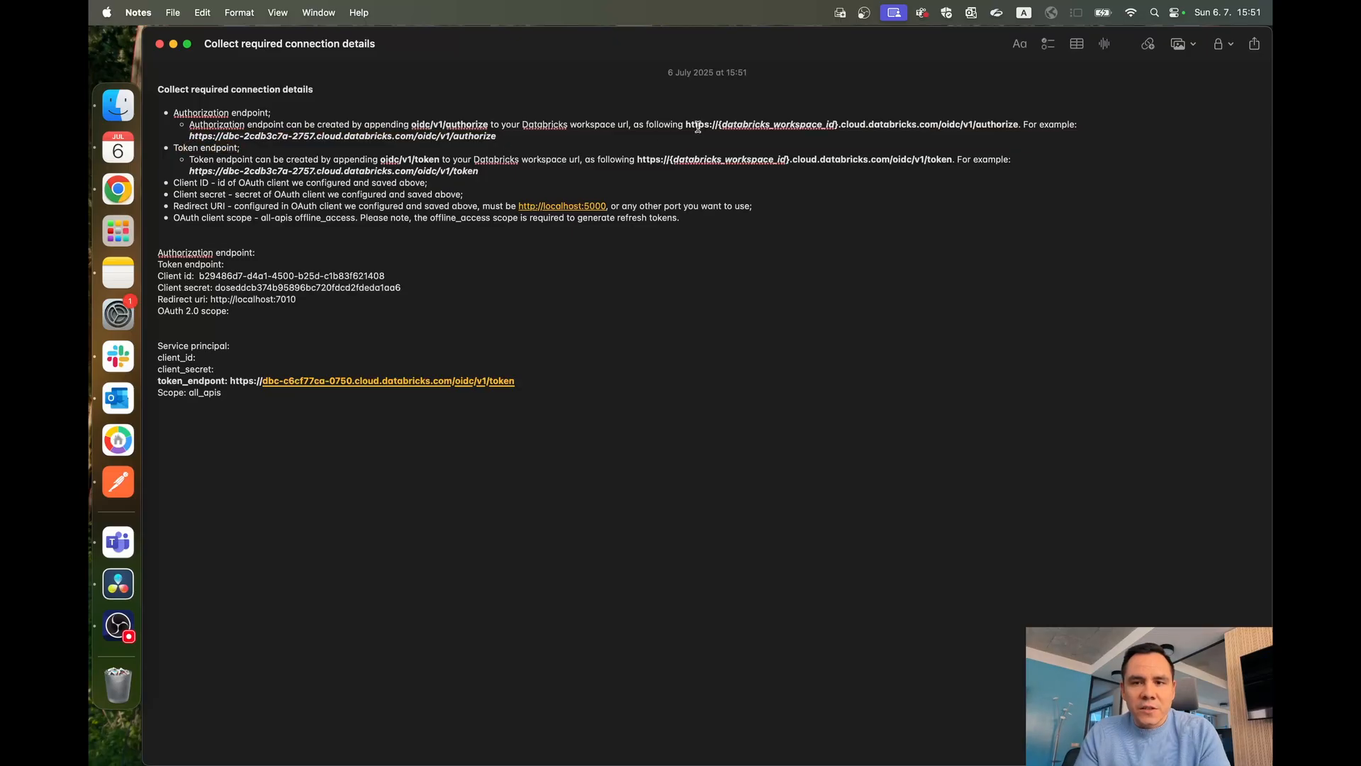
pyautogui.moveTo(686, 125); pyautogui.dragTo(1019, 126)
pyautogui.press('super+c')
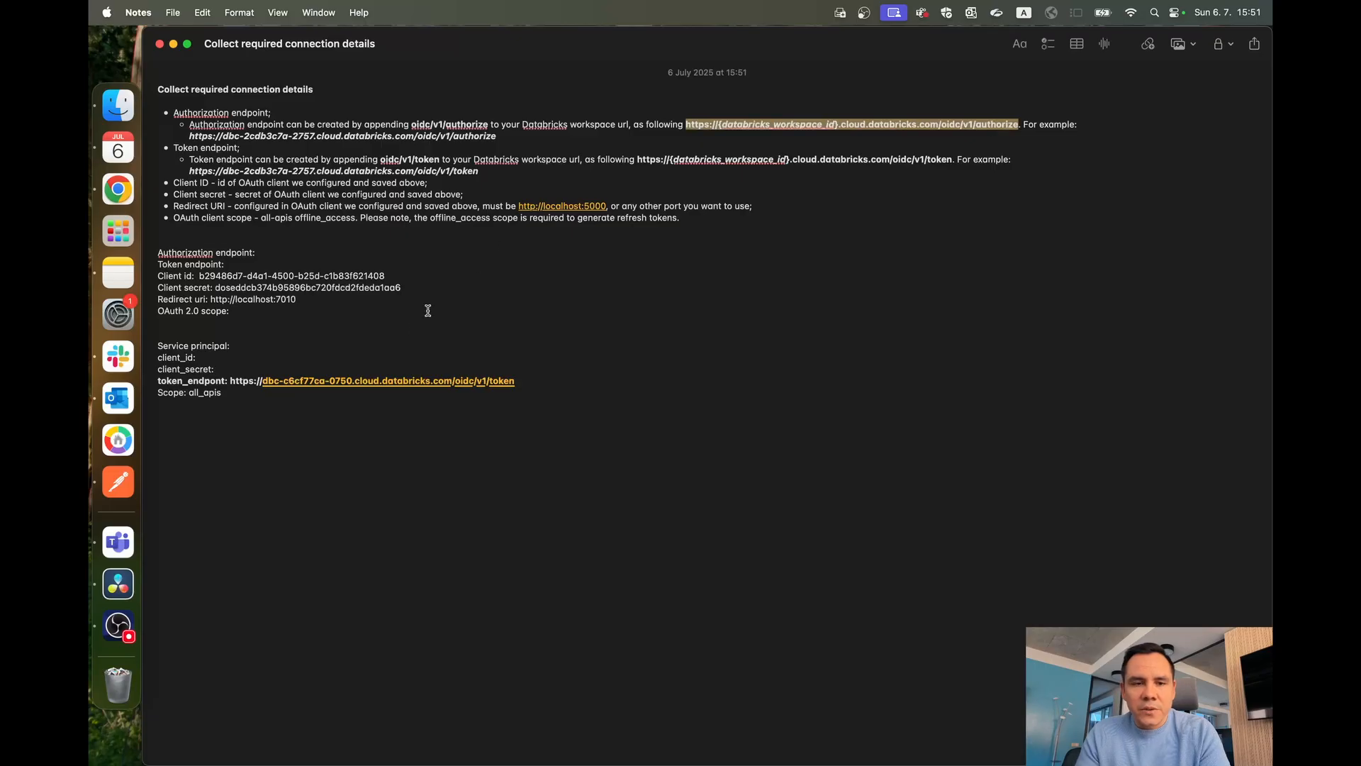
pyautogui.click(368, 248)
pyautogui.press('super+v')
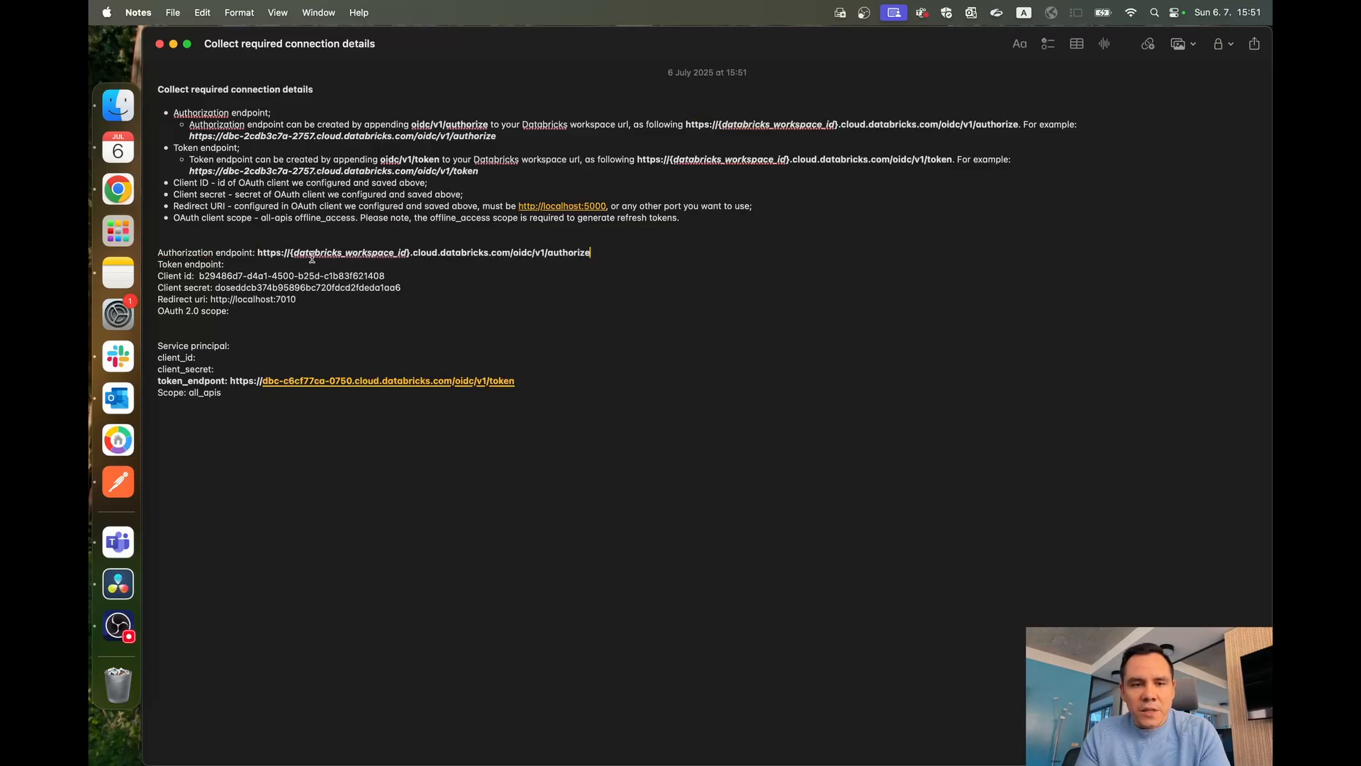
pyautogui.click(270, 253)
pyautogui.doubleClick(314, 255)
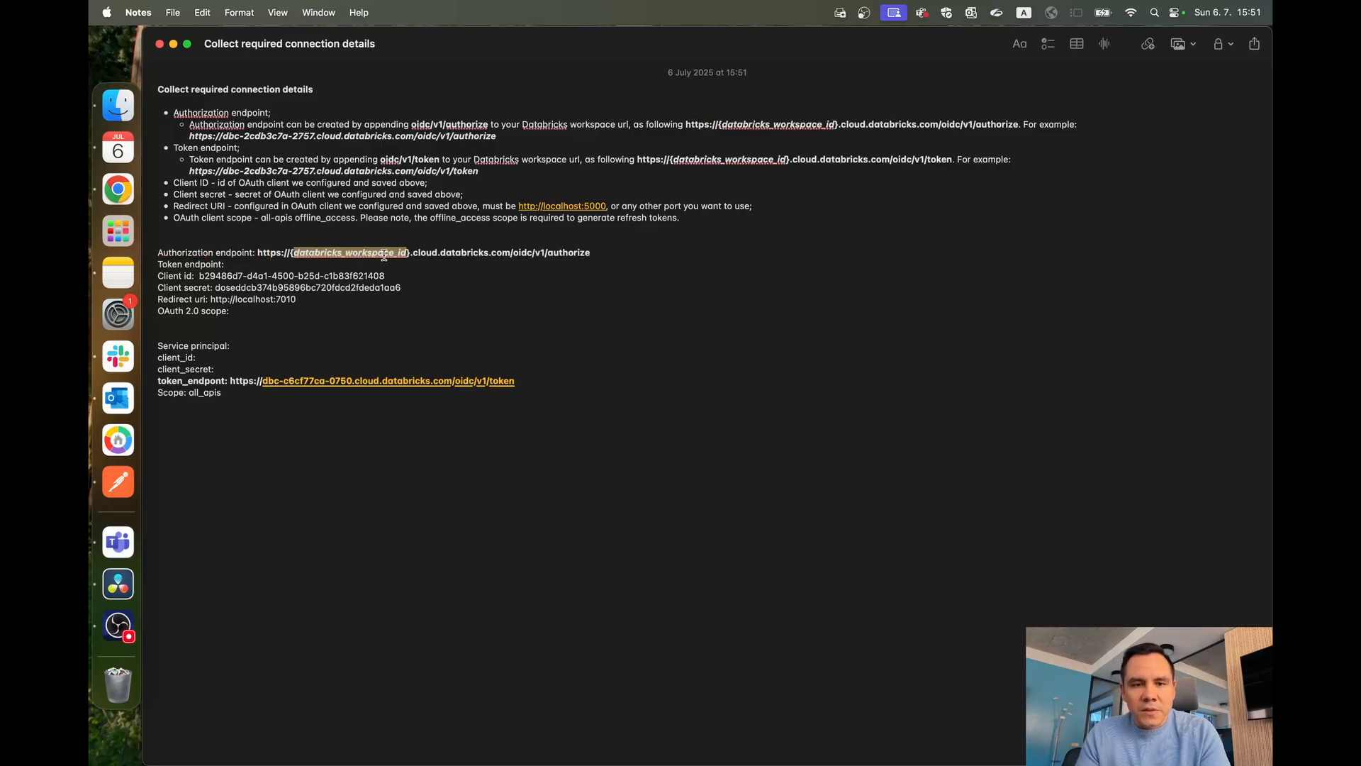
pyautogui.doubleClick(425, 253)
pyautogui.click(471, 254)
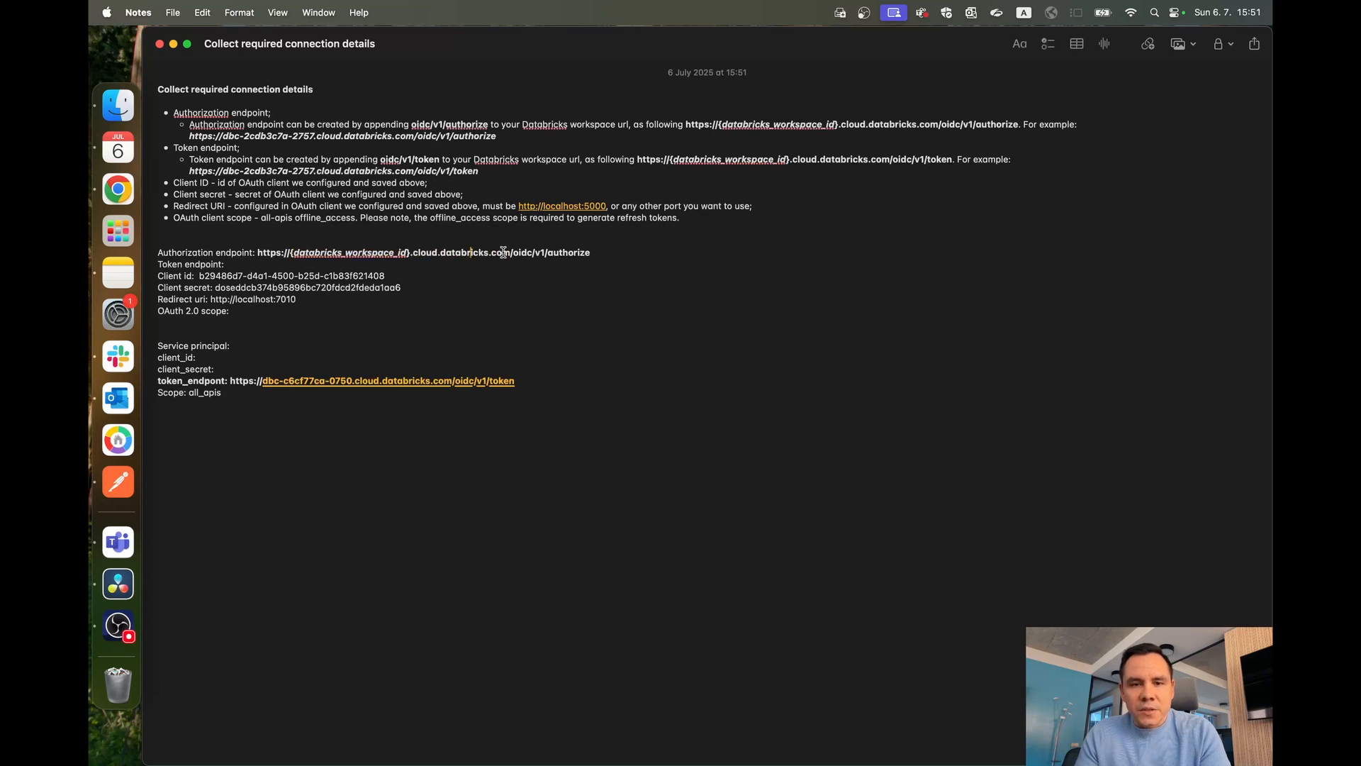
pyautogui.doubleClick(496, 253)
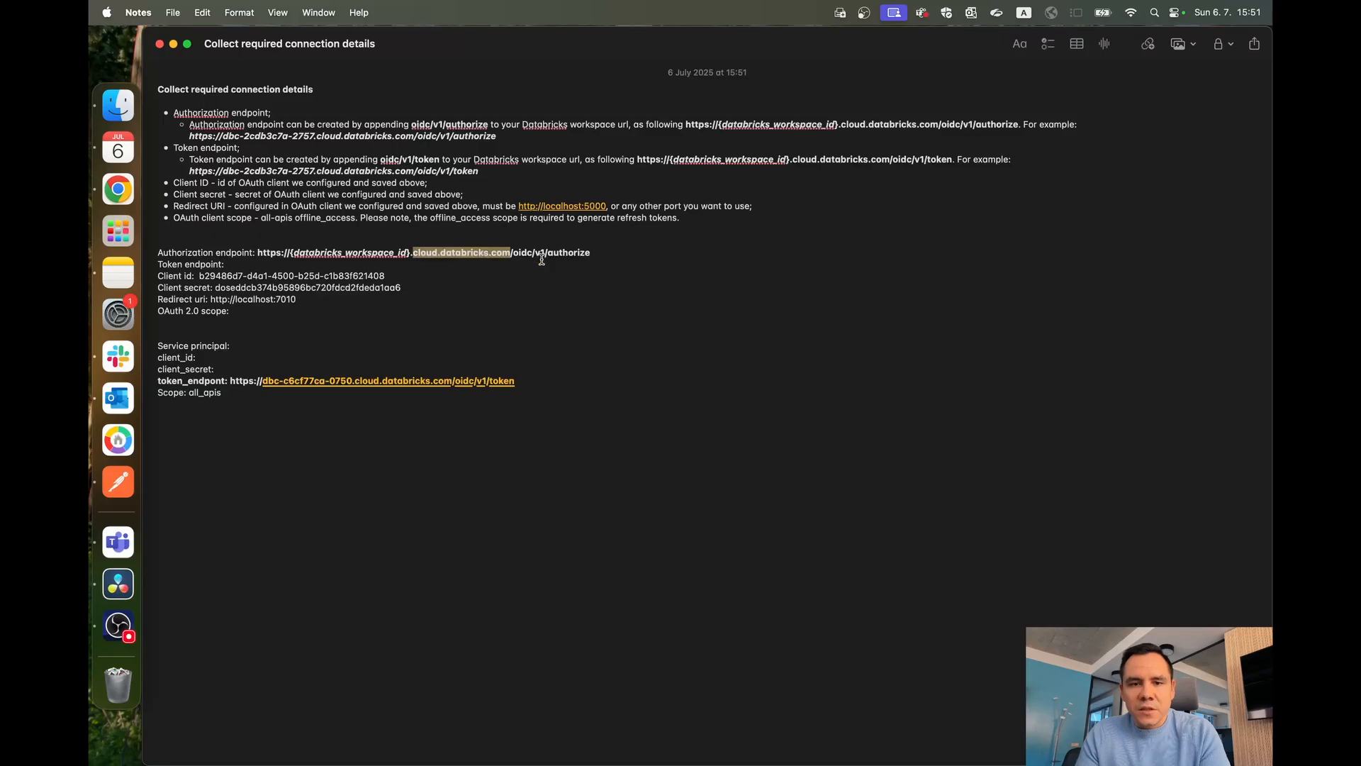
pyautogui.press('Down')
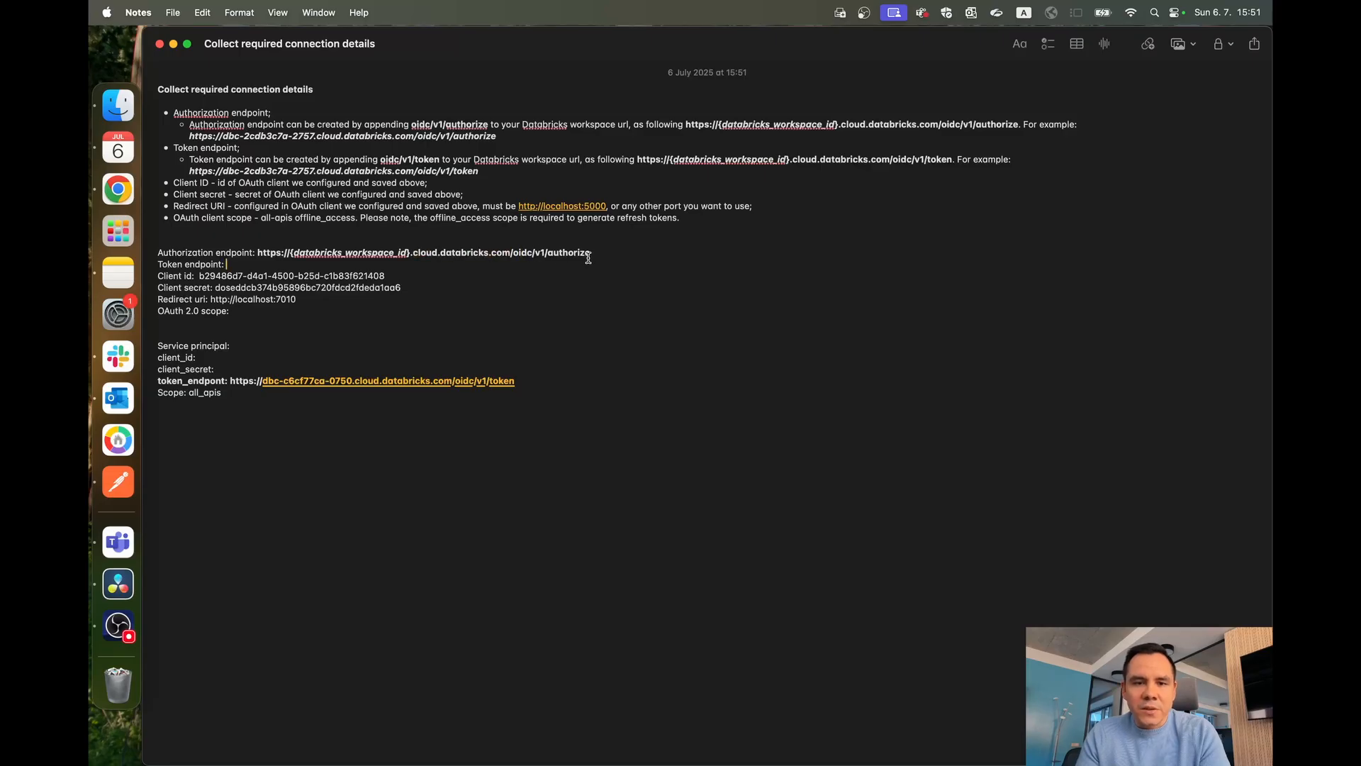
pyautogui.moveTo(602, 253)
pyautogui.mouseDown()
pyautogui.moveTo(258, 253)
pyautogui.moveTo(354, 234)
pyautogui.moveTo(591, 254)
pyautogui.mouseUp()
pyautogui.doubleClick(273, 257)
# Copy the dbc-… workspace ID from the Databricks workspace tab's web address.
pyautogui.hotkey('ctrl', 'Left')
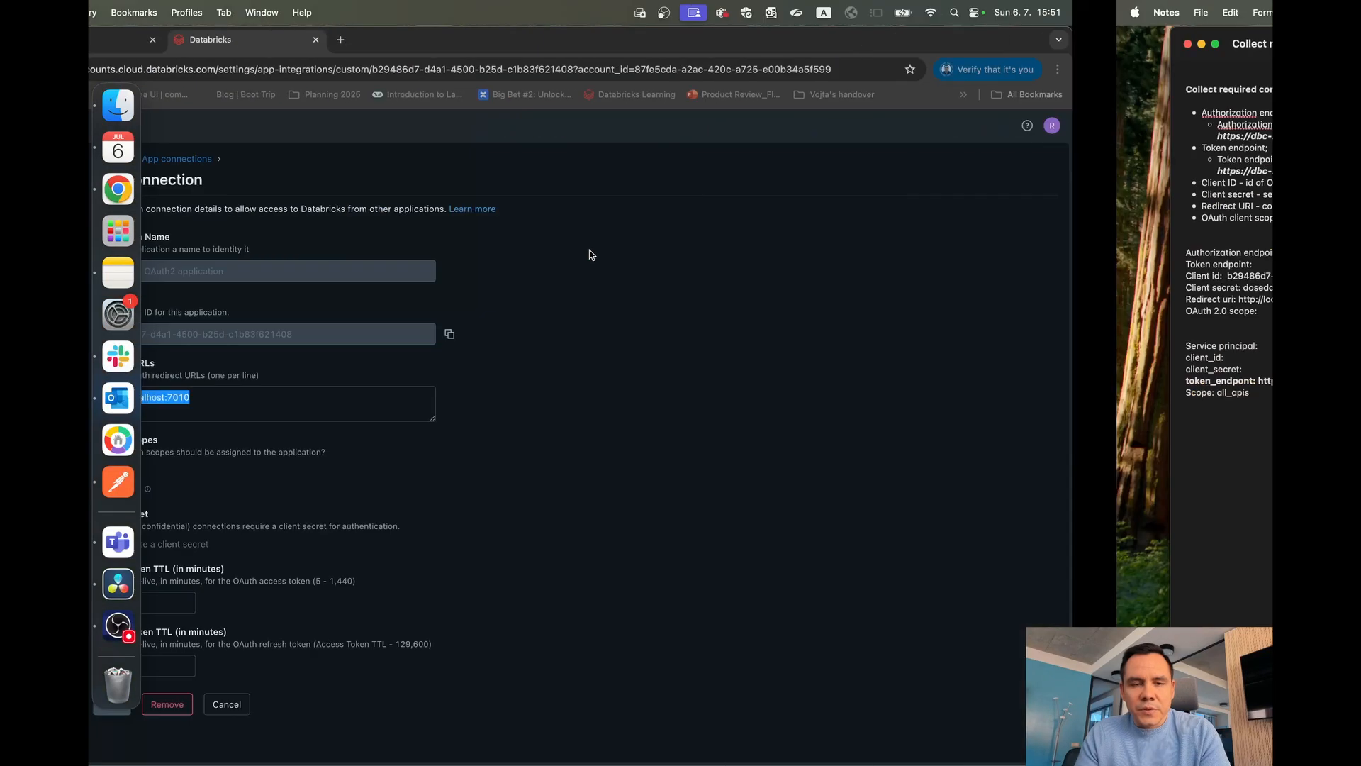
pyautogui.click(298, 37)
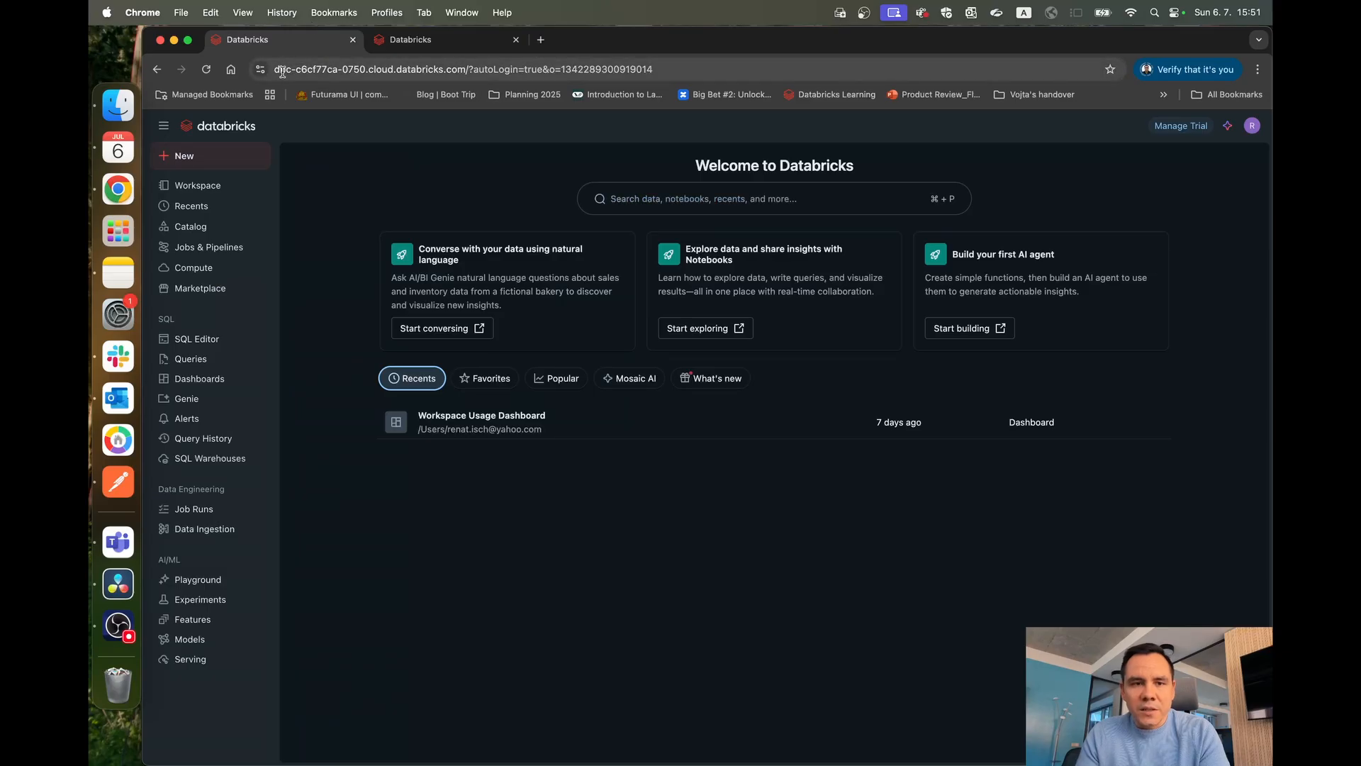
pyautogui.click(387, 71)
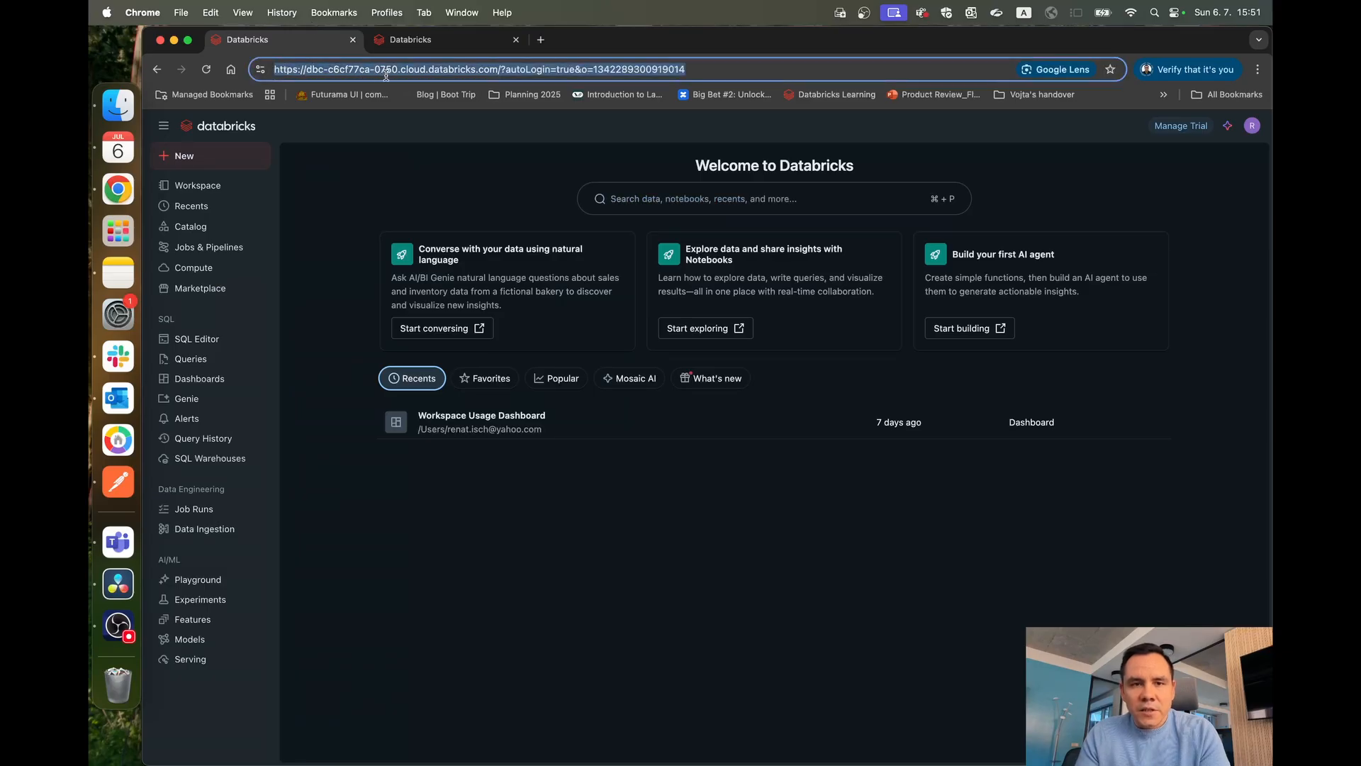
pyautogui.doubleClick(387, 74)
pyautogui.click(389, 73)
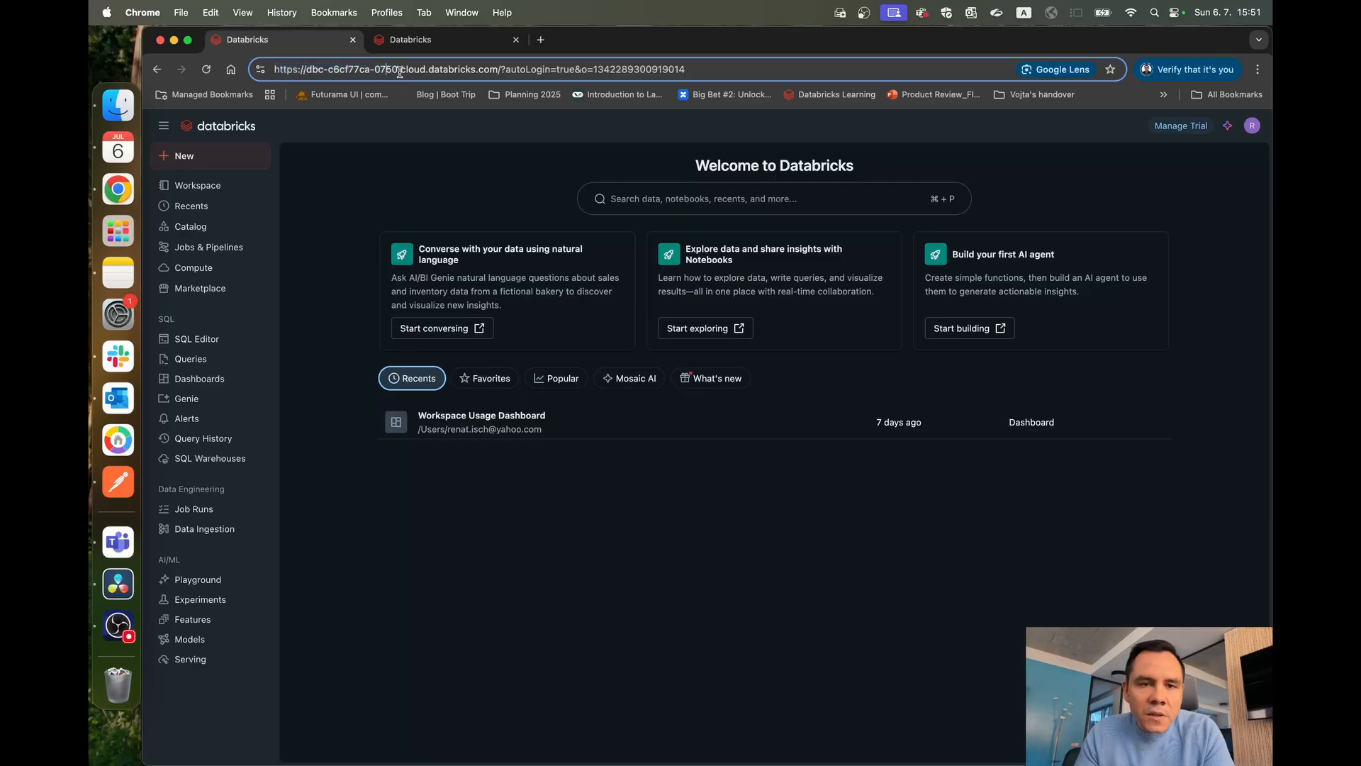
pyautogui.moveTo(401, 71); pyautogui.dragTo(308, 71)
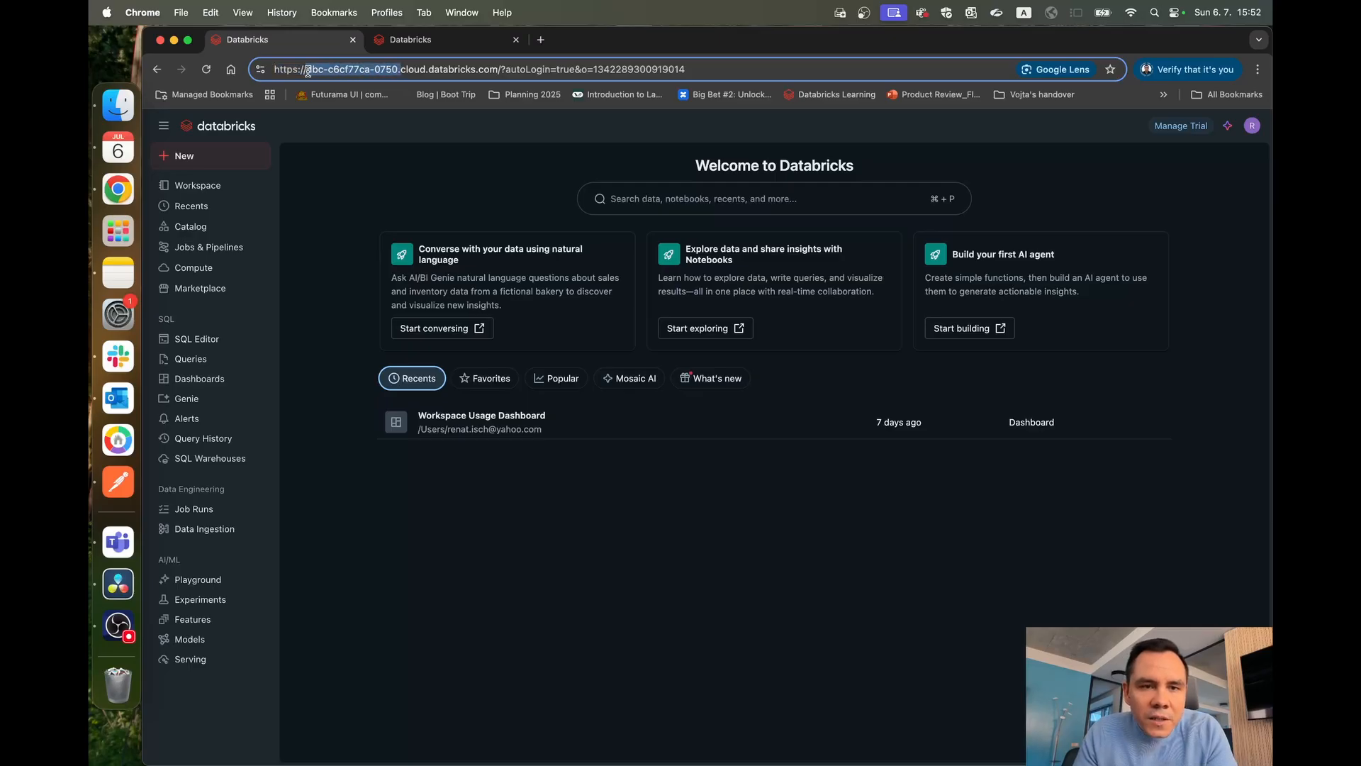
pyautogui.hotkey('ctrl', 'Right')
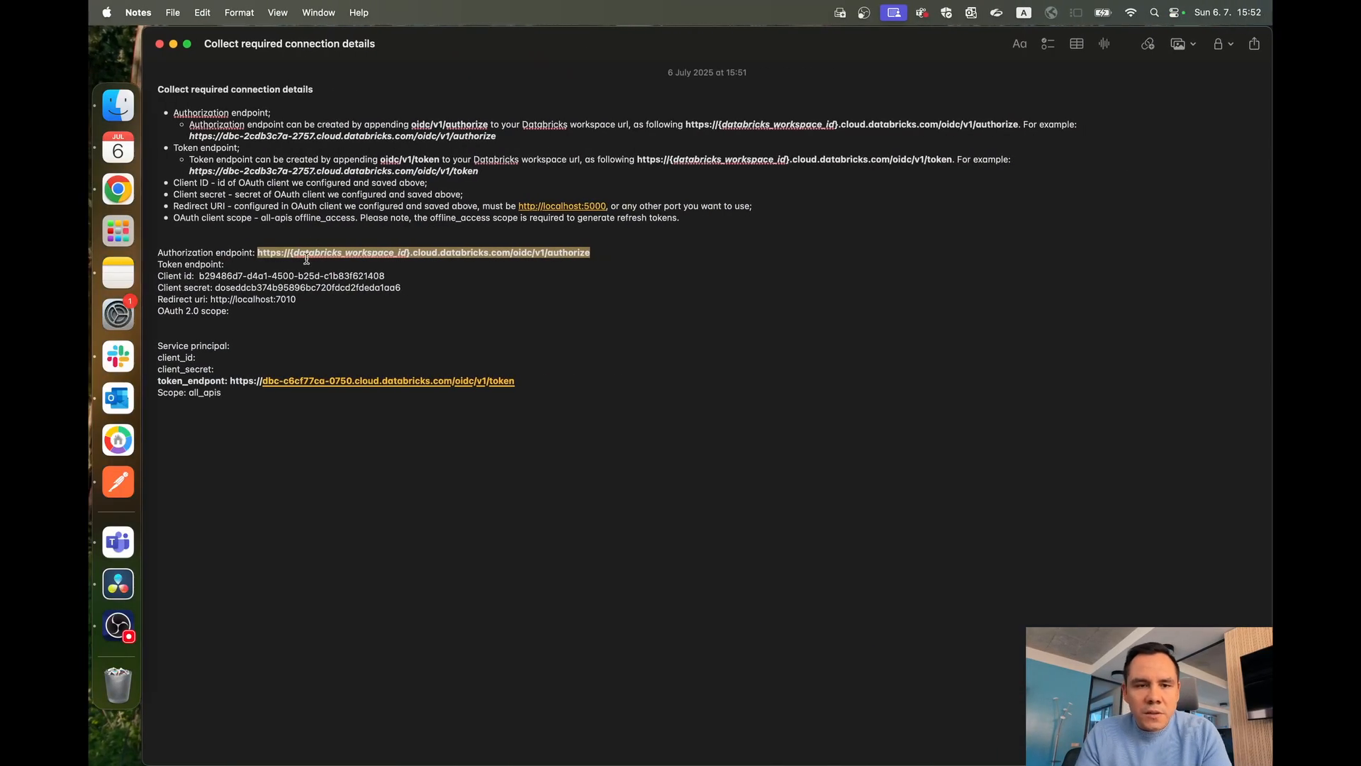
# Replace the databricks_workspace_id placeholder with workspace ID dbc-c6cf77ca-0750.
pyautogui.click(296, 253)
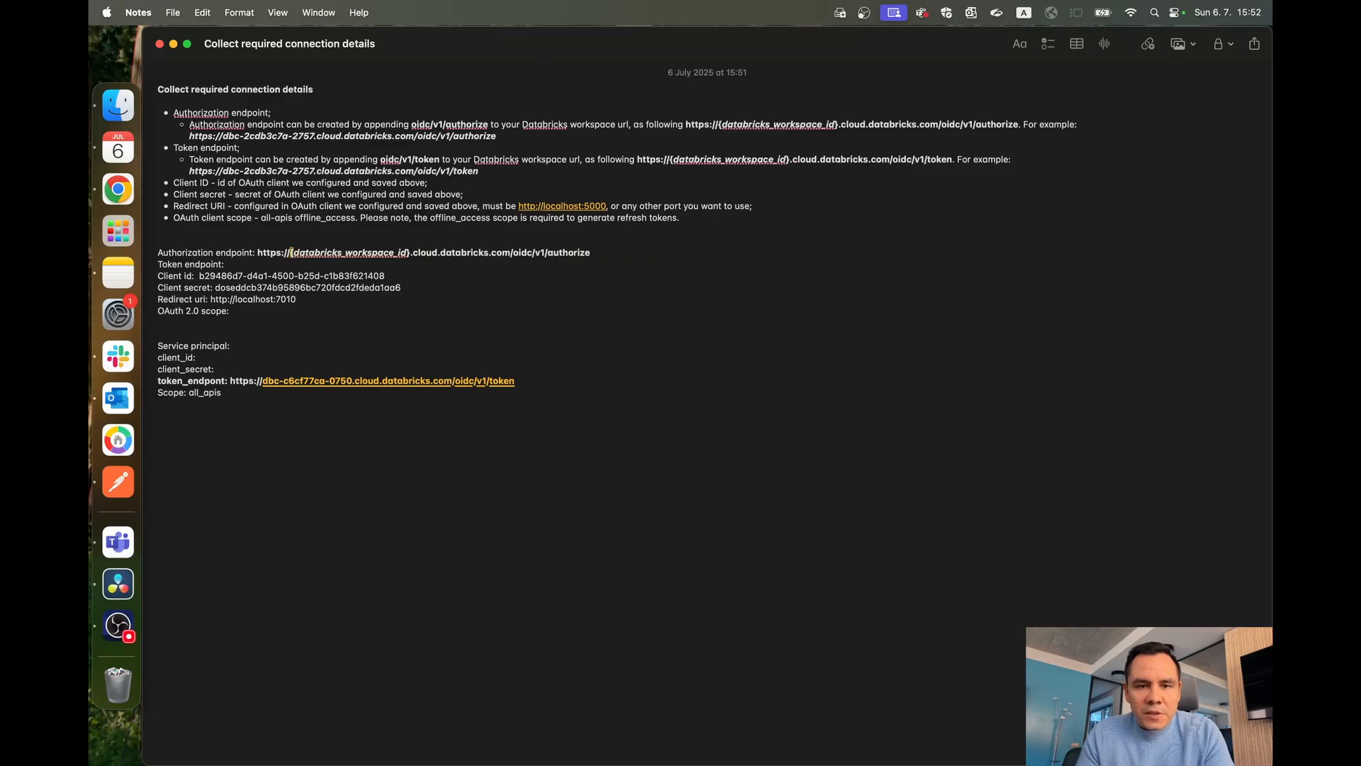
pyautogui.moveTo(291, 254); pyautogui.dragTo(409, 254)
pyautogui.press('super+v')
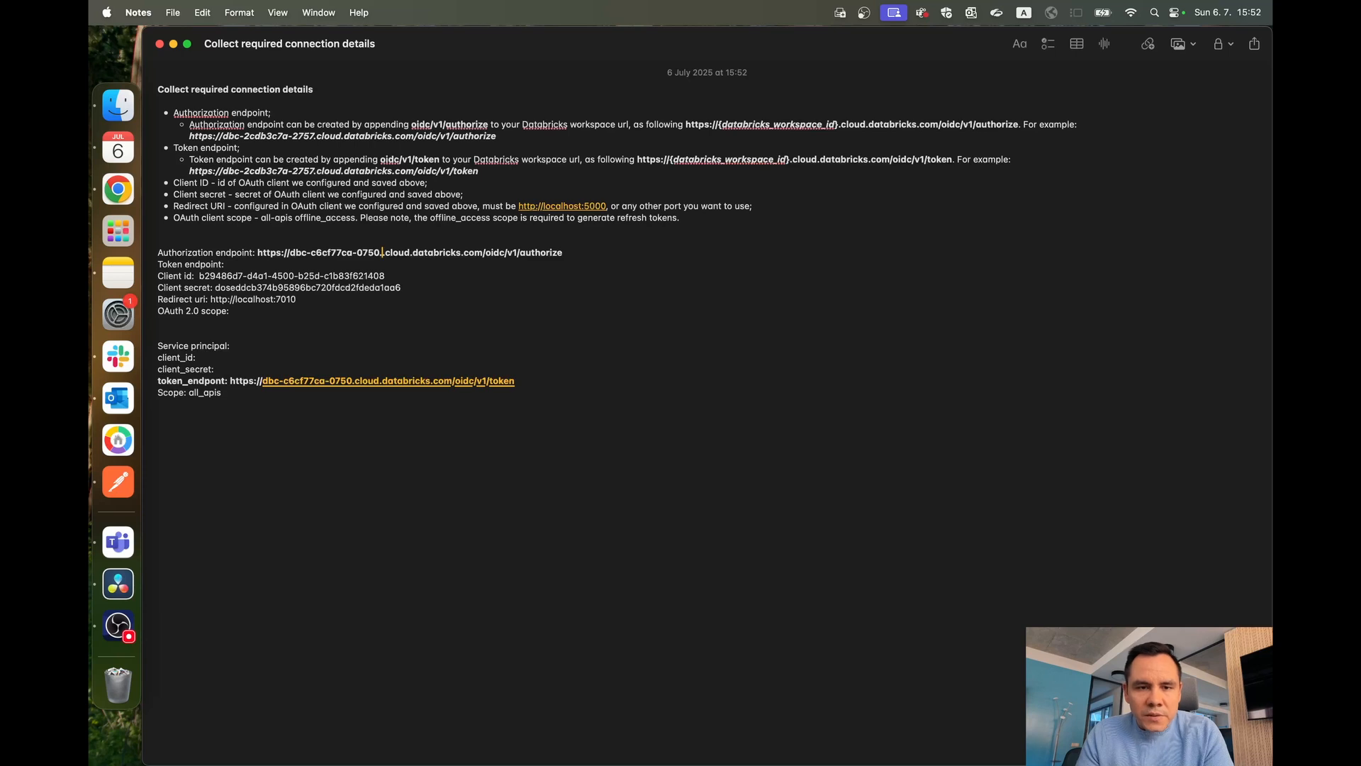
pyautogui.press('BackSpace')
pyautogui.click(424, 253)
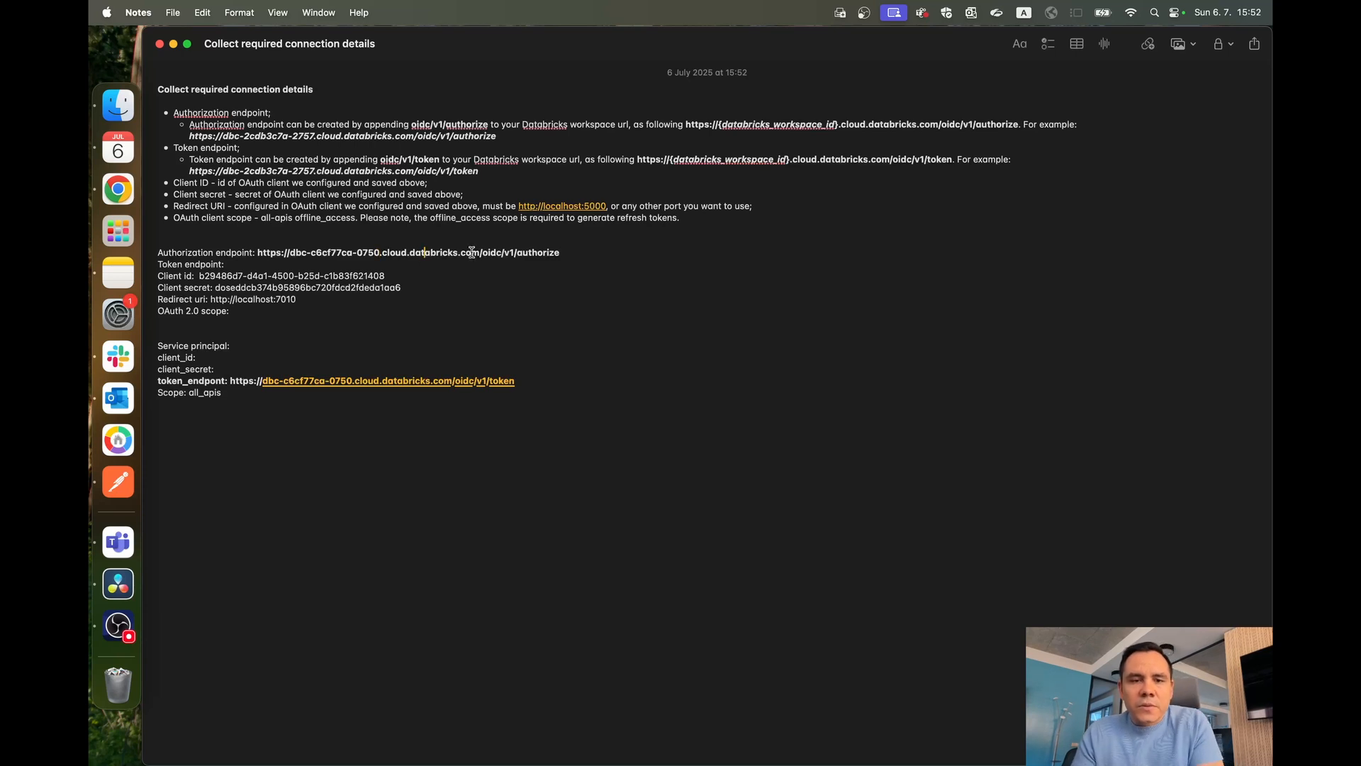
# Copy the authorization URL onto the Token endpoint line, changing 'authorize' to 'token'.
pyautogui.moveTo(592, 252); pyautogui.dragTo(257, 248)
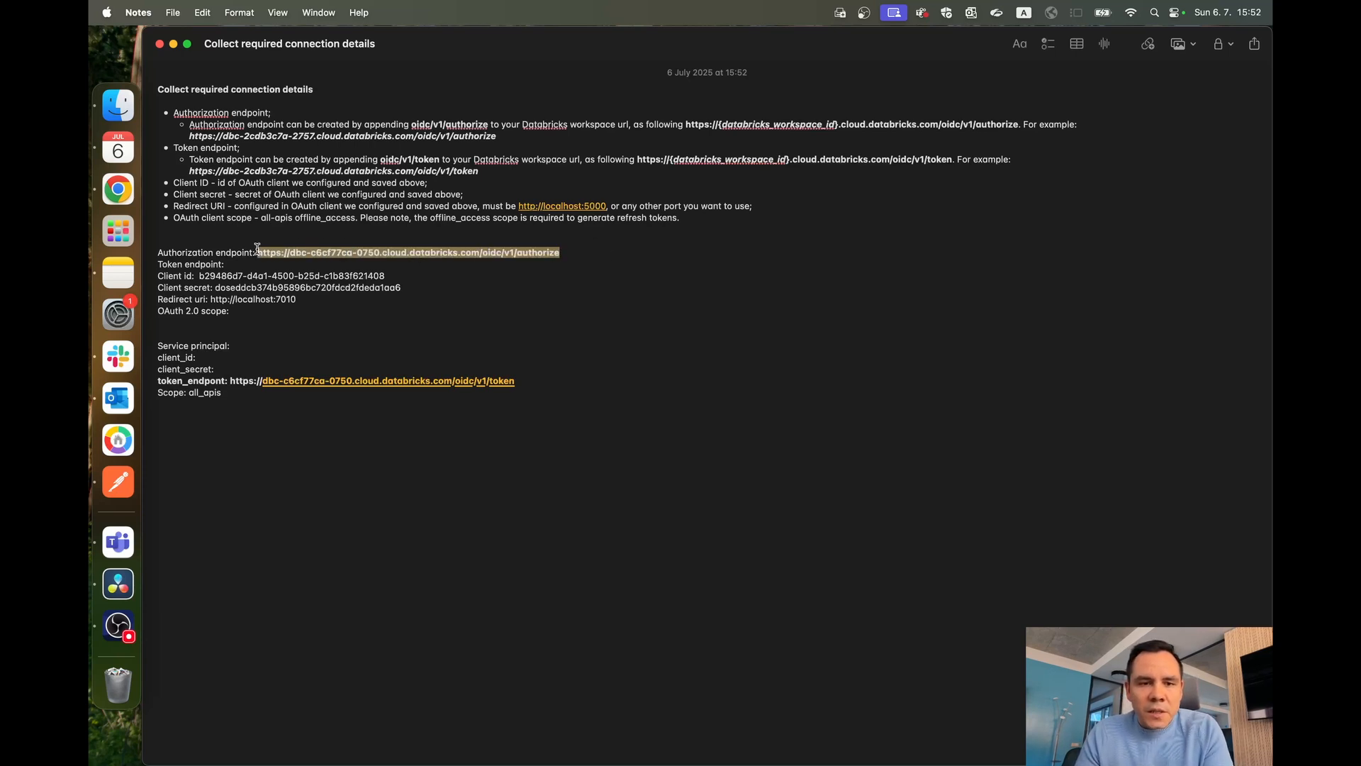
pyautogui.press('super+c')
pyautogui.press('Right')
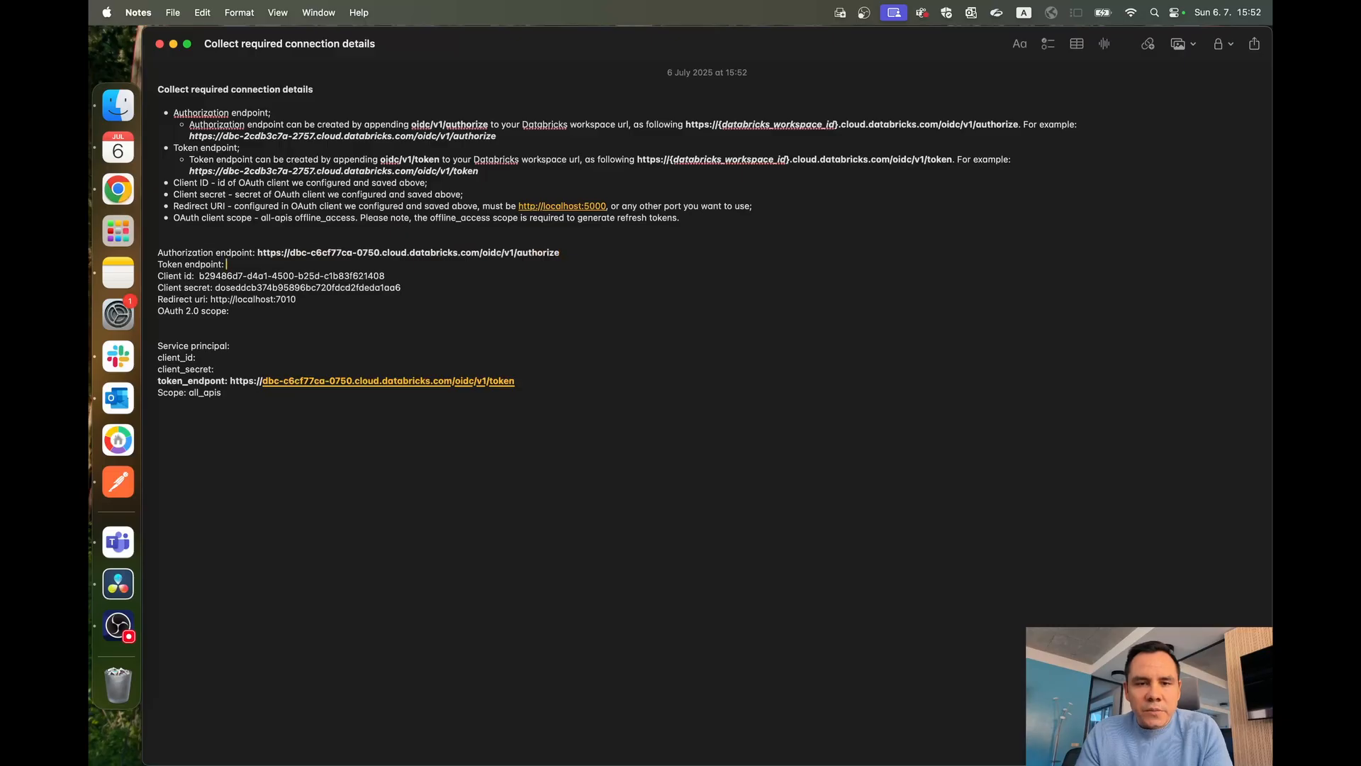
pyautogui.press('super+v')
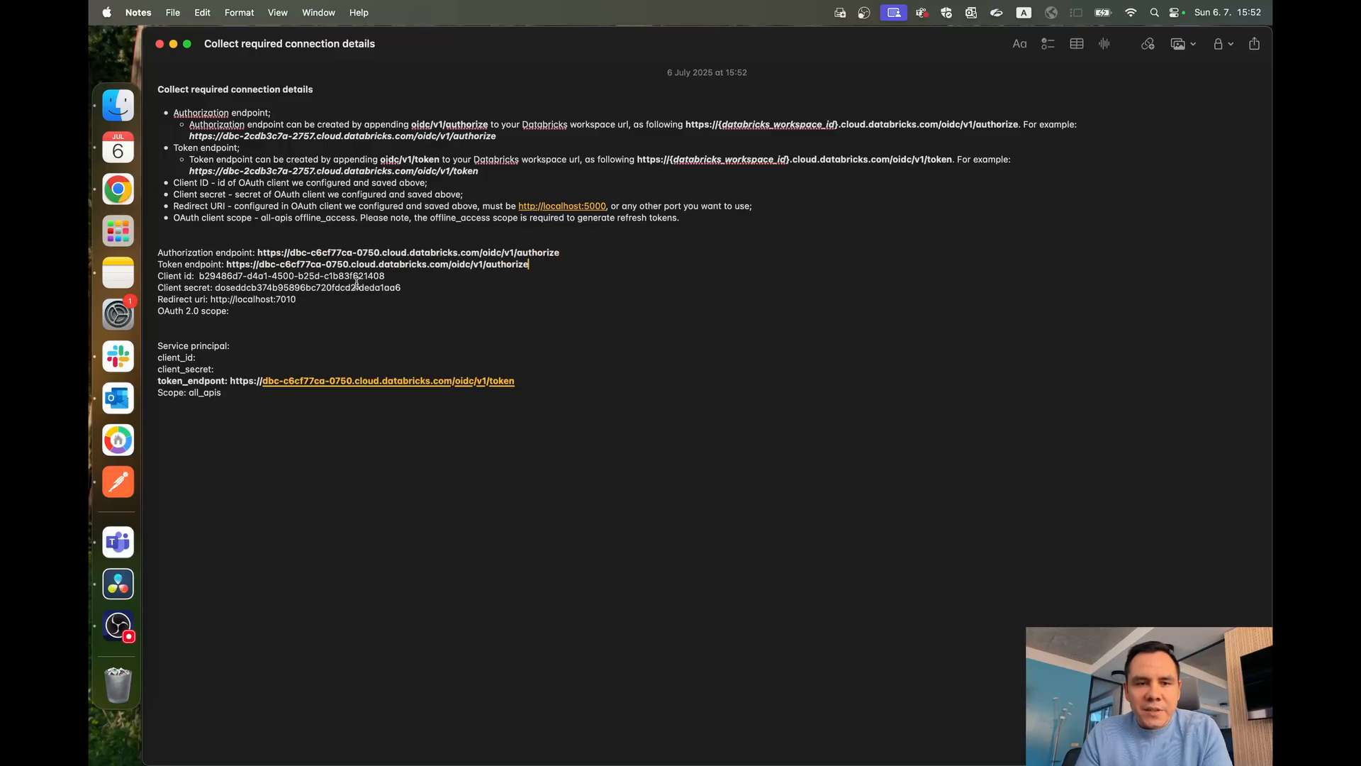
pyautogui.doubleClick(510, 260)
pyautogui.write('token')
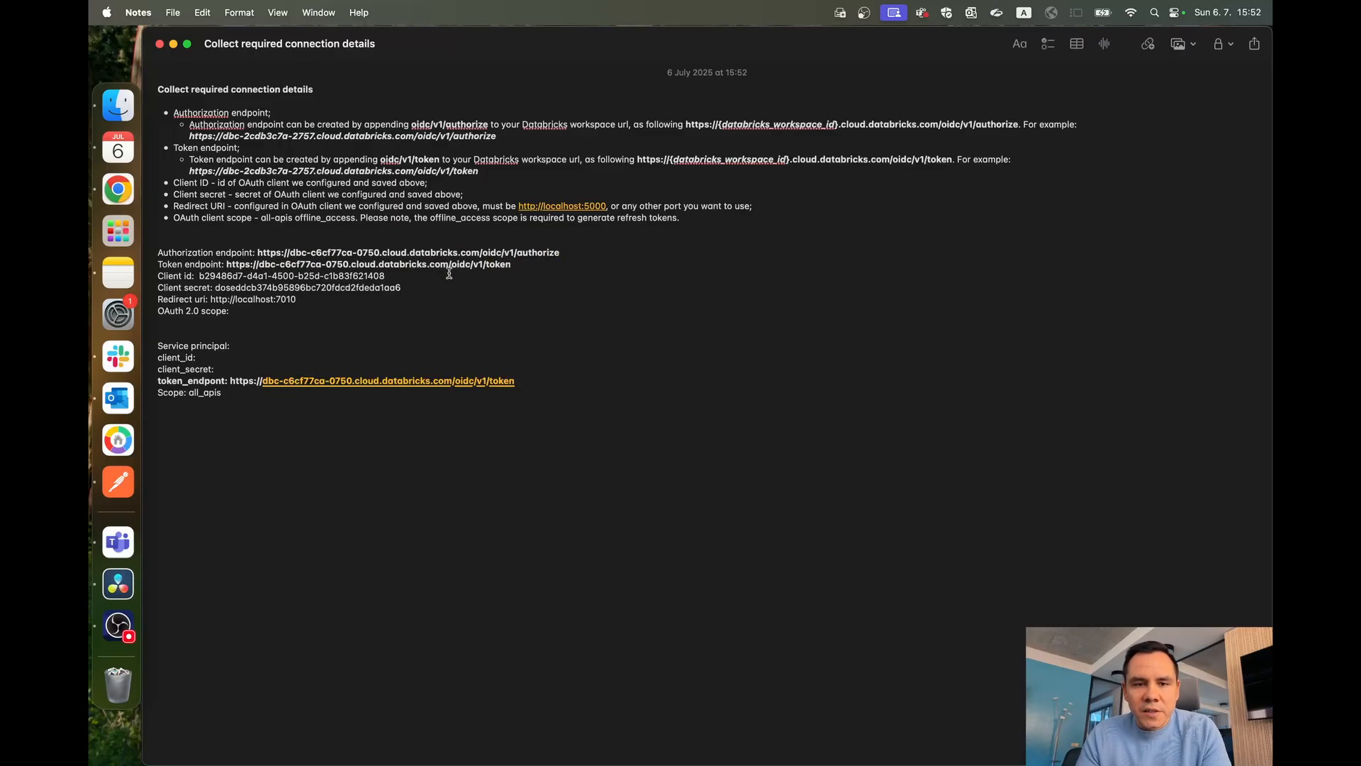
pyautogui.moveTo(244, 262); pyautogui.dragTo(509, 264)
pyautogui.doubleClick(496, 264)
pyautogui.doubleClick(536, 270)
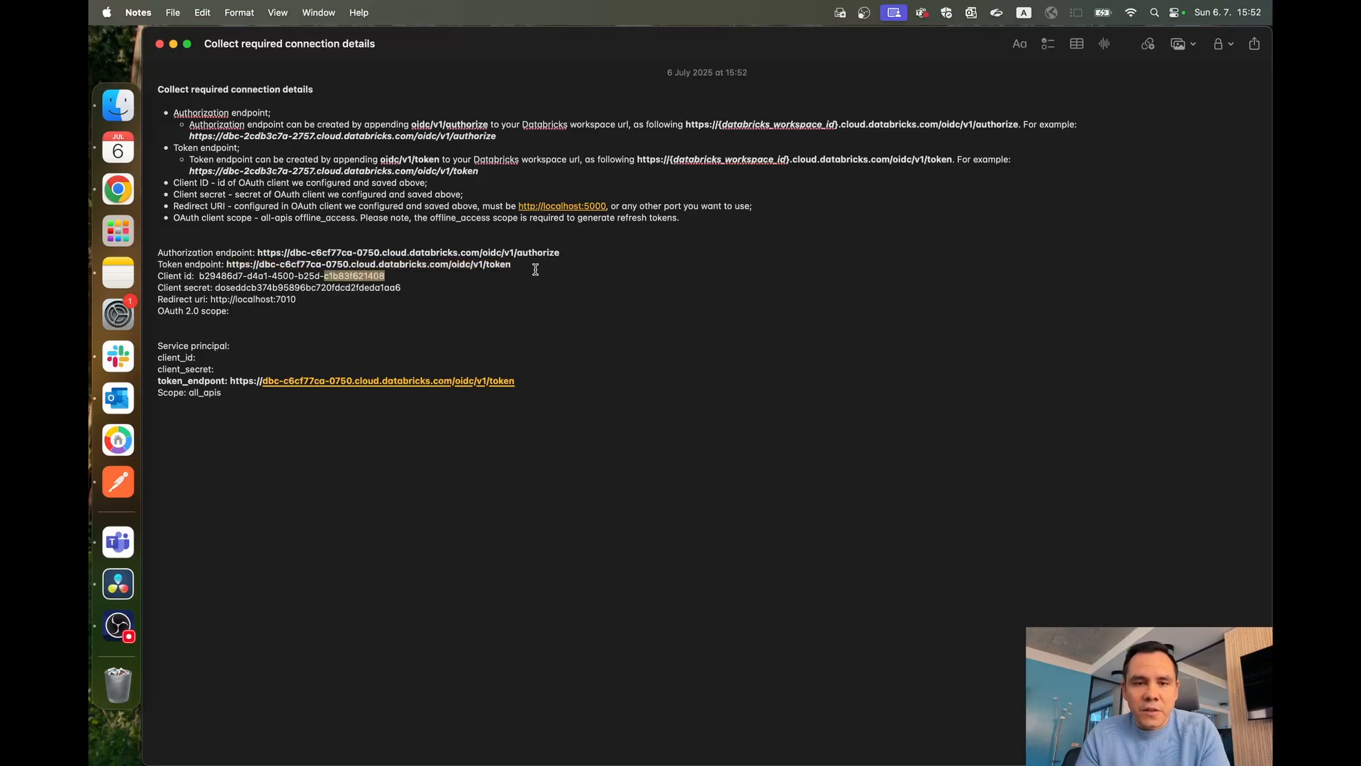
pyautogui.doubleClick(524, 265)
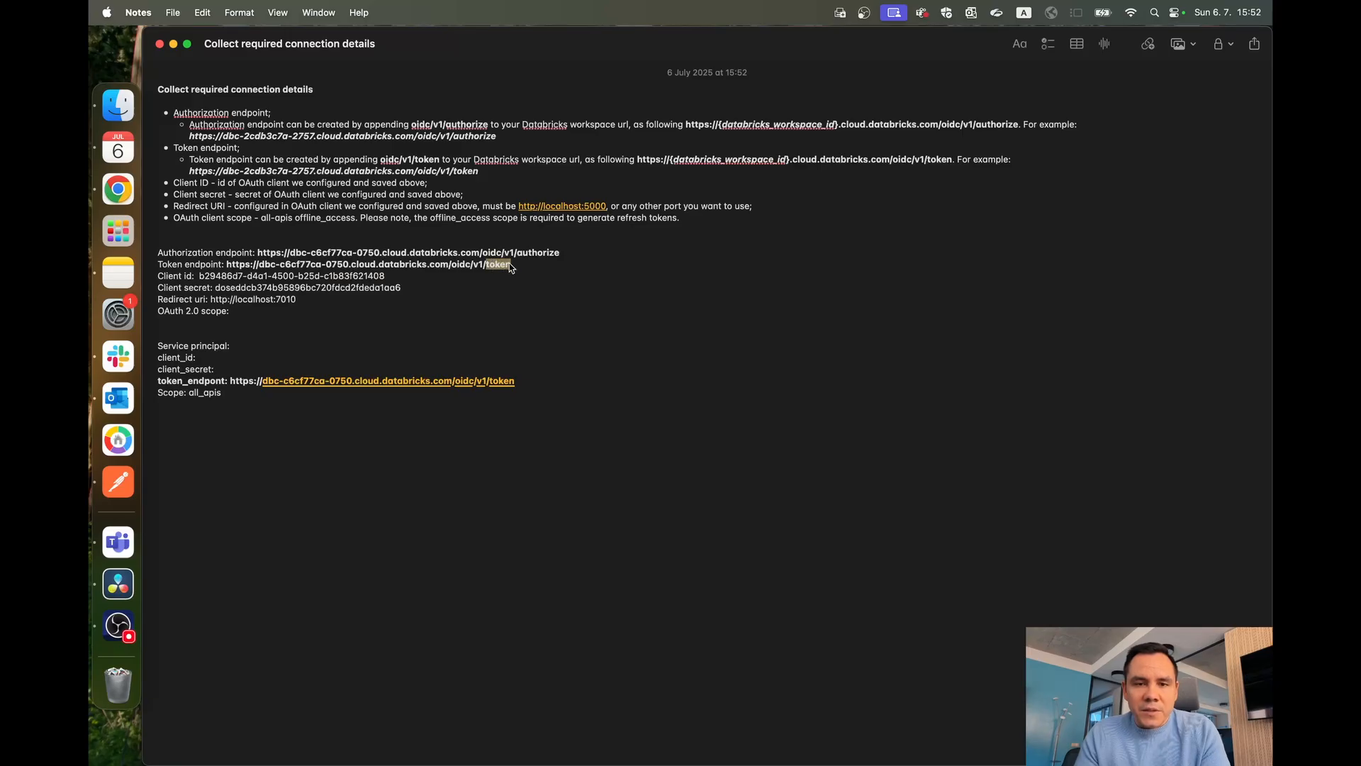
pyautogui.tripleClick(521, 263)
pyautogui.click(521, 263)
pyautogui.click(527, 300)
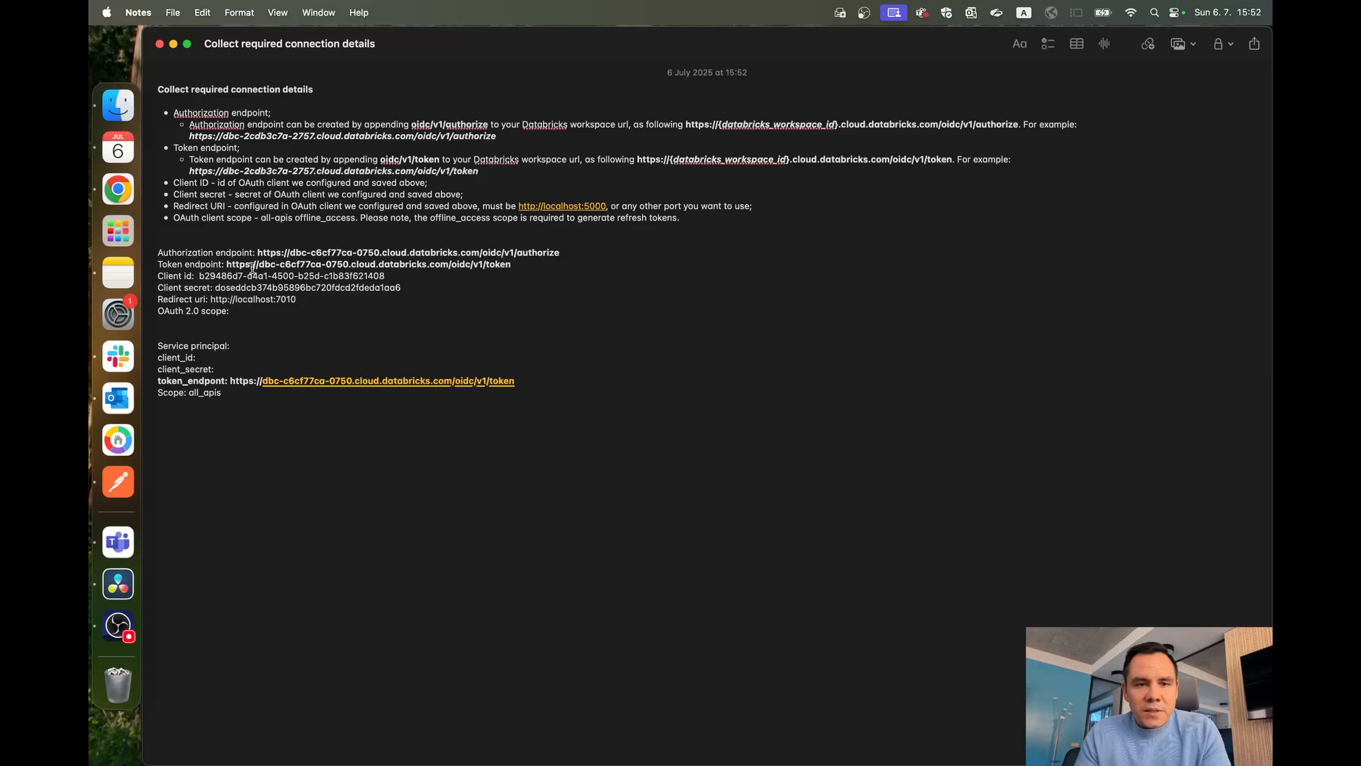
pyautogui.click(315, 309)
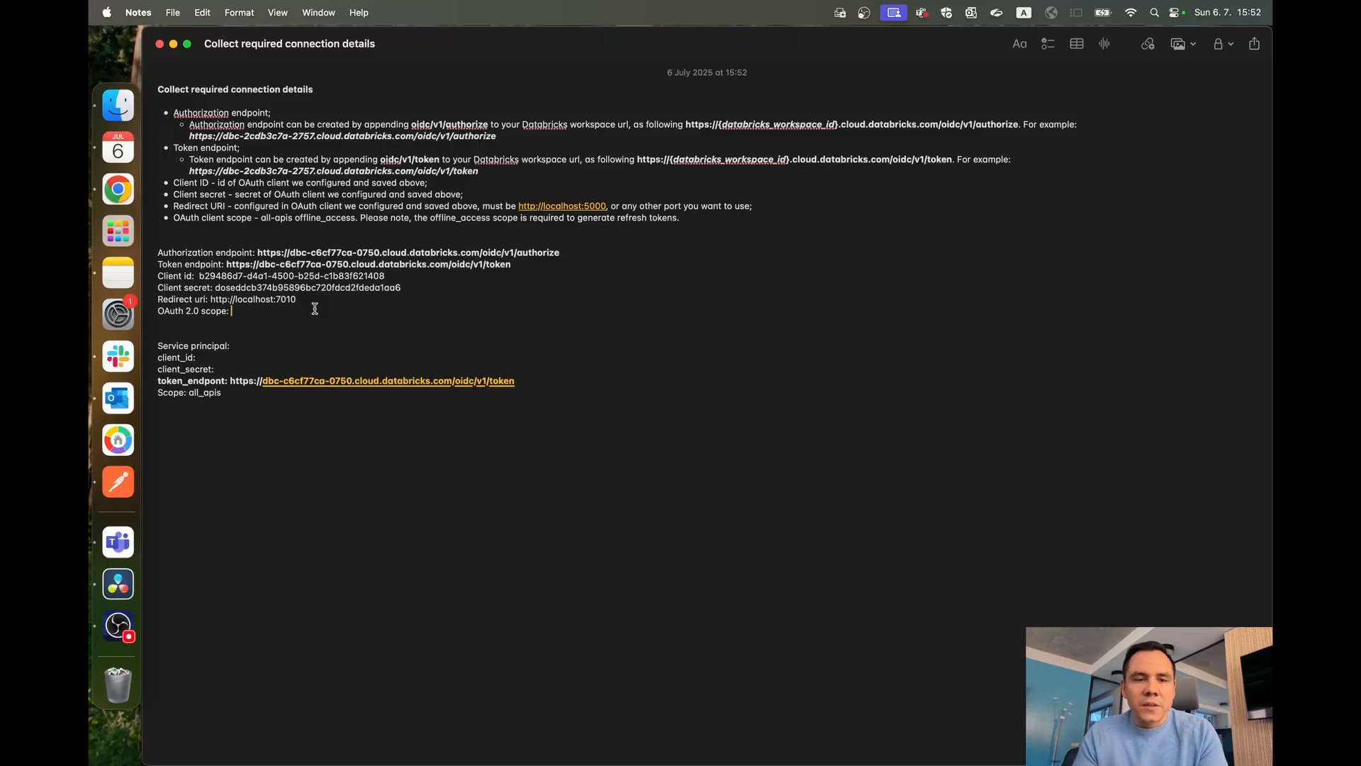
# Copy 'all-apis offline_access' from the scope bullet onto the 'OAuth 2.0 scope:' line.
pyautogui.doubleClick(171, 309)
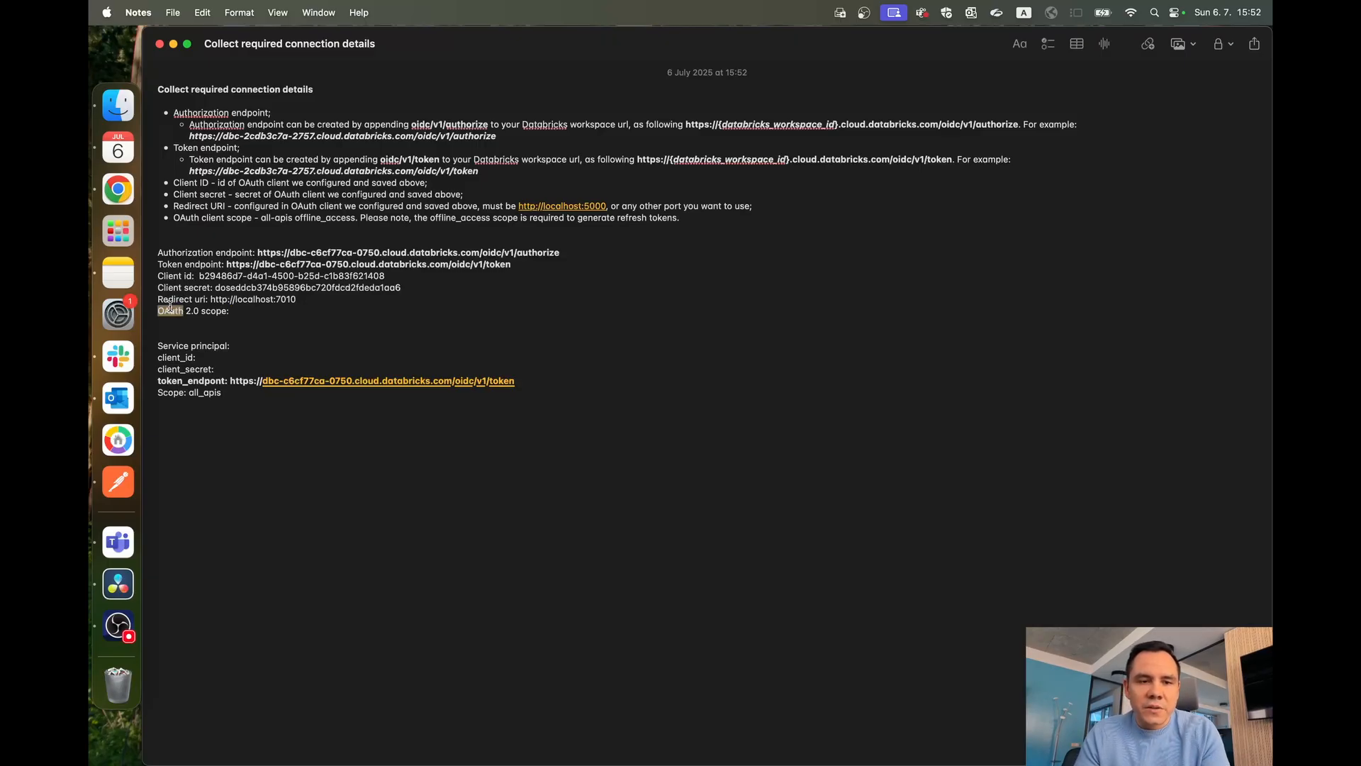
pyautogui.moveTo(170, 308); pyautogui.dragTo(223, 308)
pyautogui.click(249, 312)
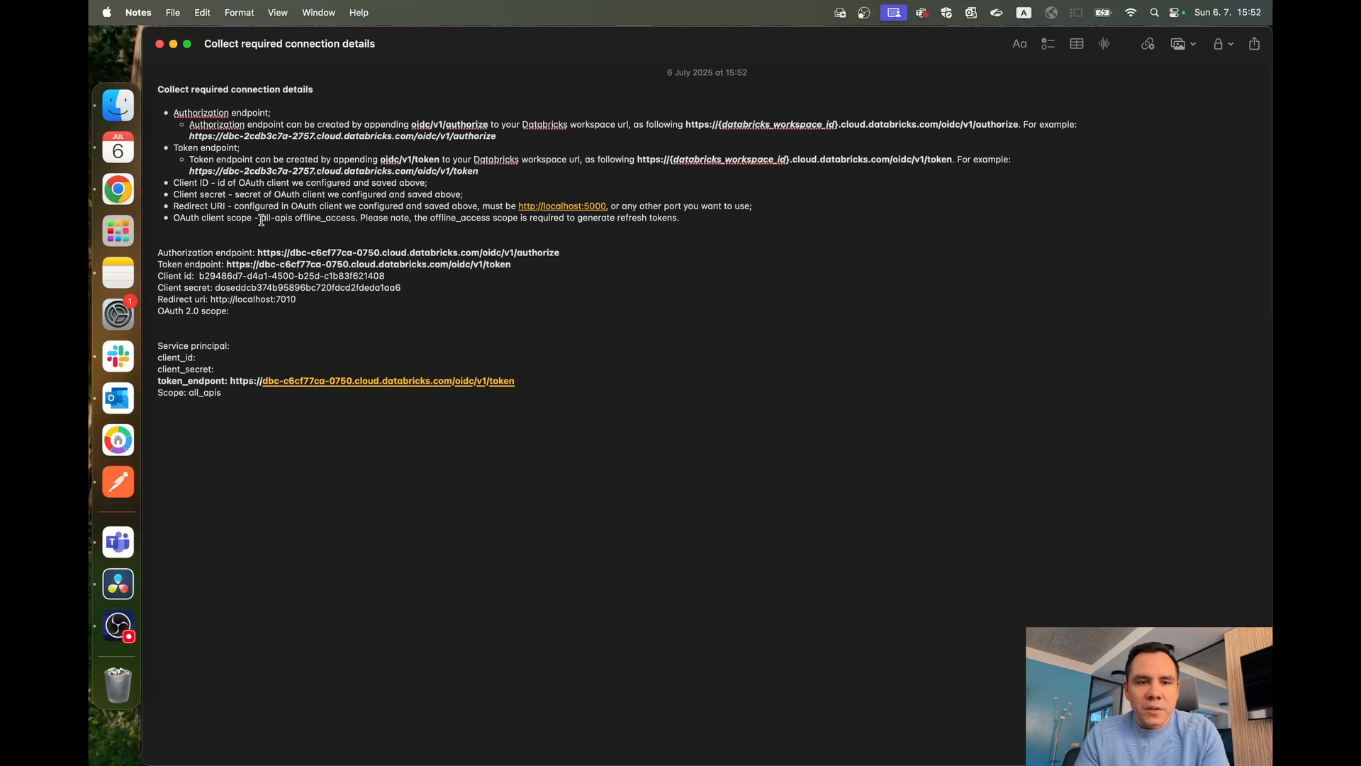
pyautogui.moveTo(261, 219); pyautogui.dragTo(355, 219)
pyautogui.press('super+c')
pyautogui.click(321, 312)
pyautogui.press('super+v')
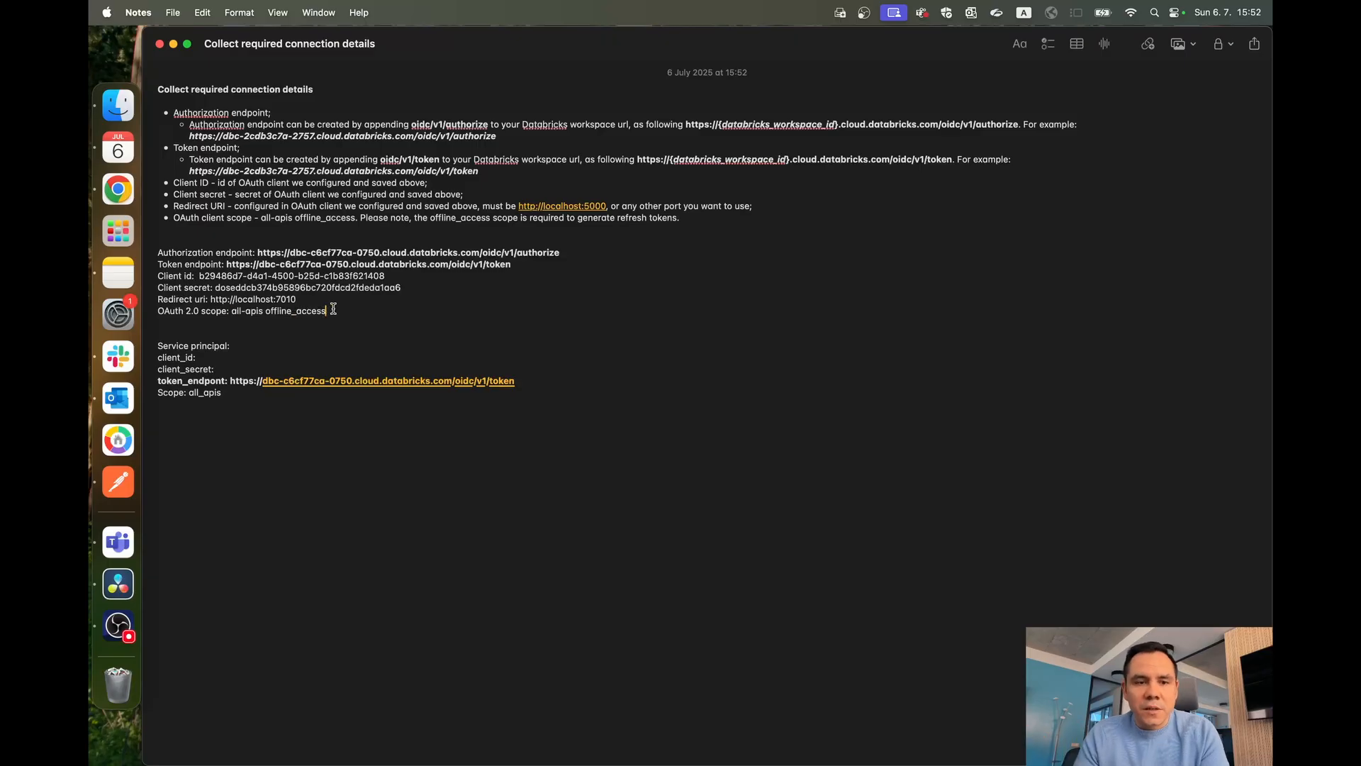
pyautogui.moveTo(262, 218); pyautogui.dragTo(299, 213)
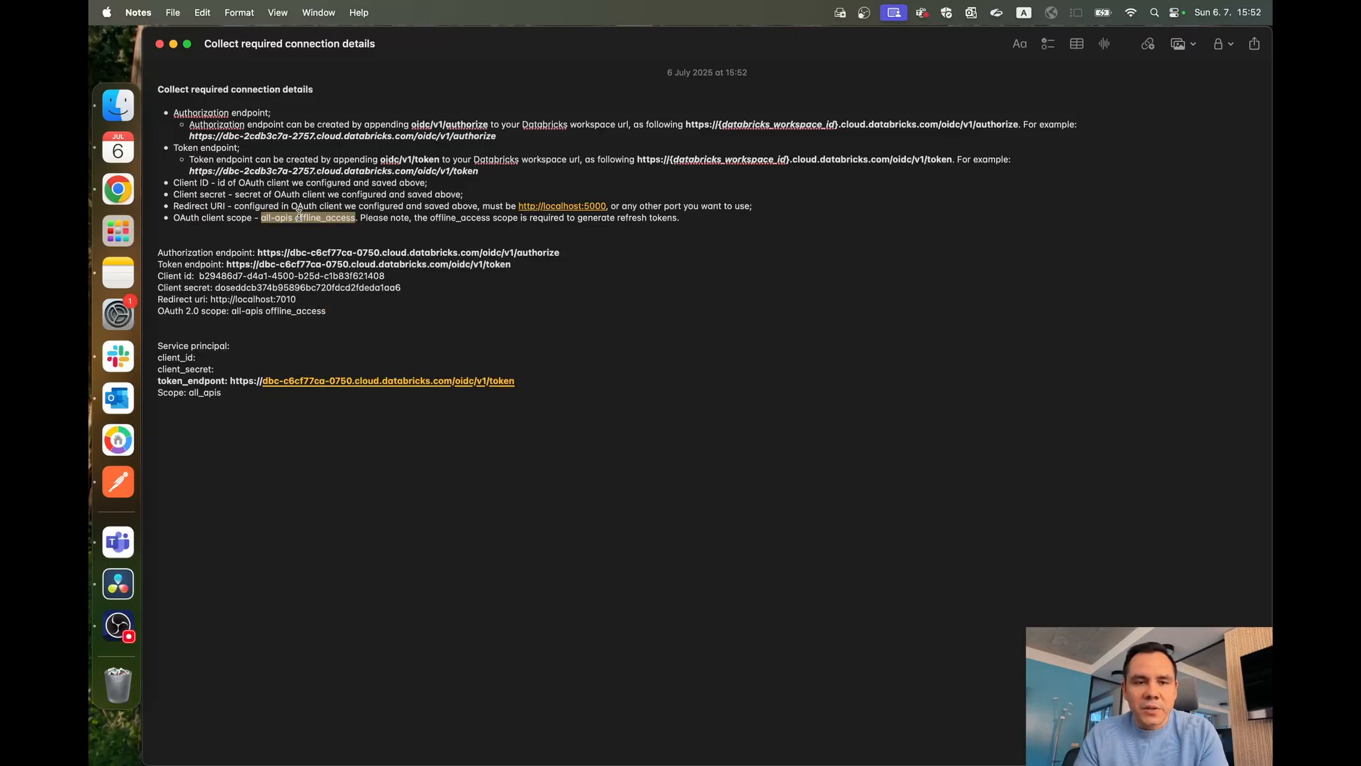
pyautogui.doubleClick(252, 312)
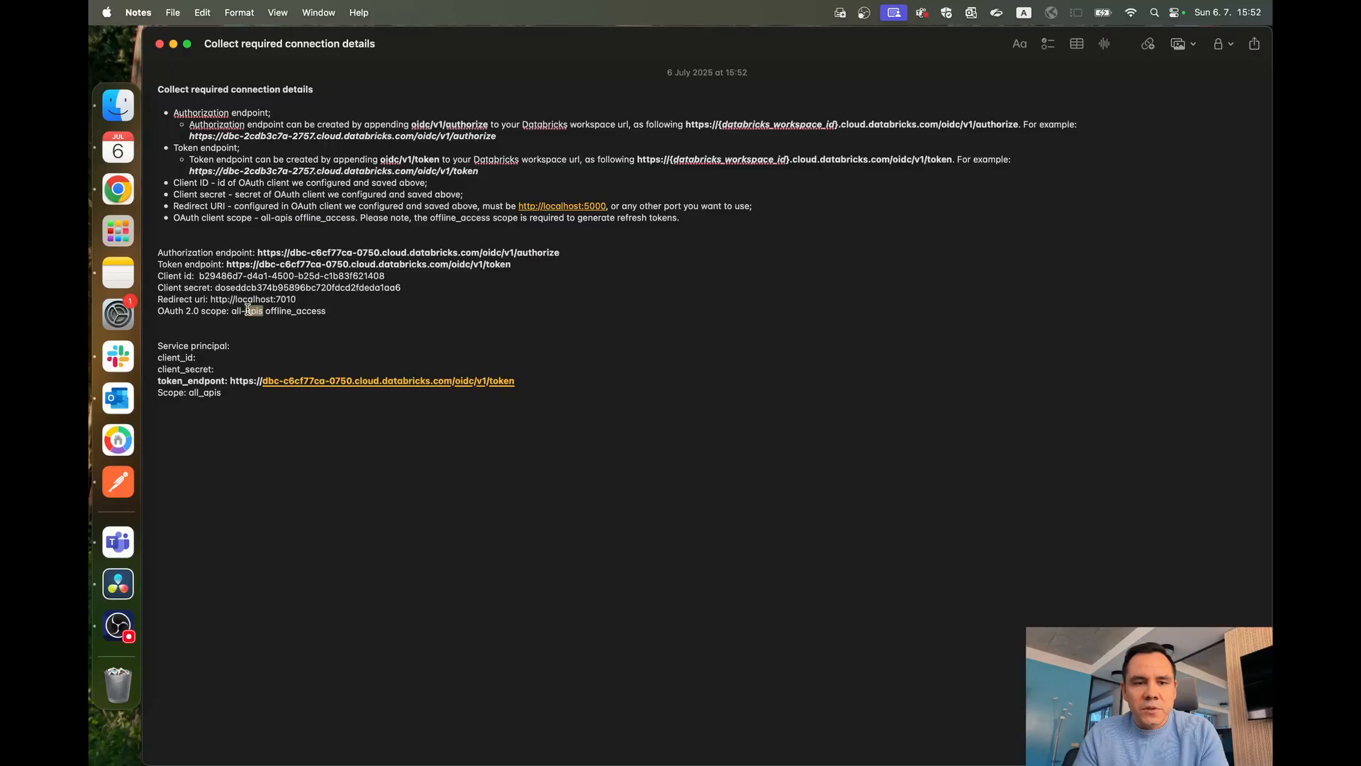
pyautogui.hotkey('ctrl', 'Left')
pyautogui.hotkey('ctrl', 'Right')
pyautogui.hotkey('ctrl', 'Right')
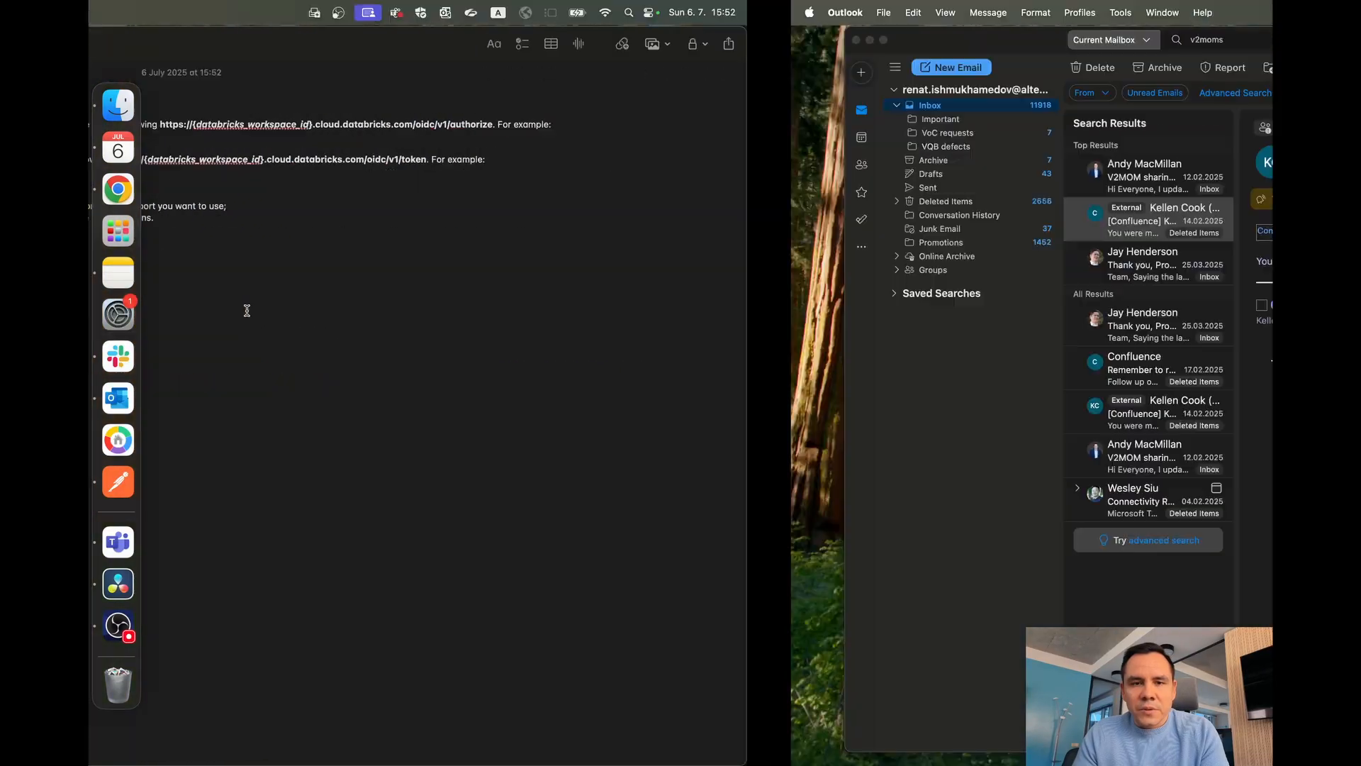
pyautogui.hotkey('ctrl', 'Left')
pyautogui.hotkey('ctrl', 'Up')
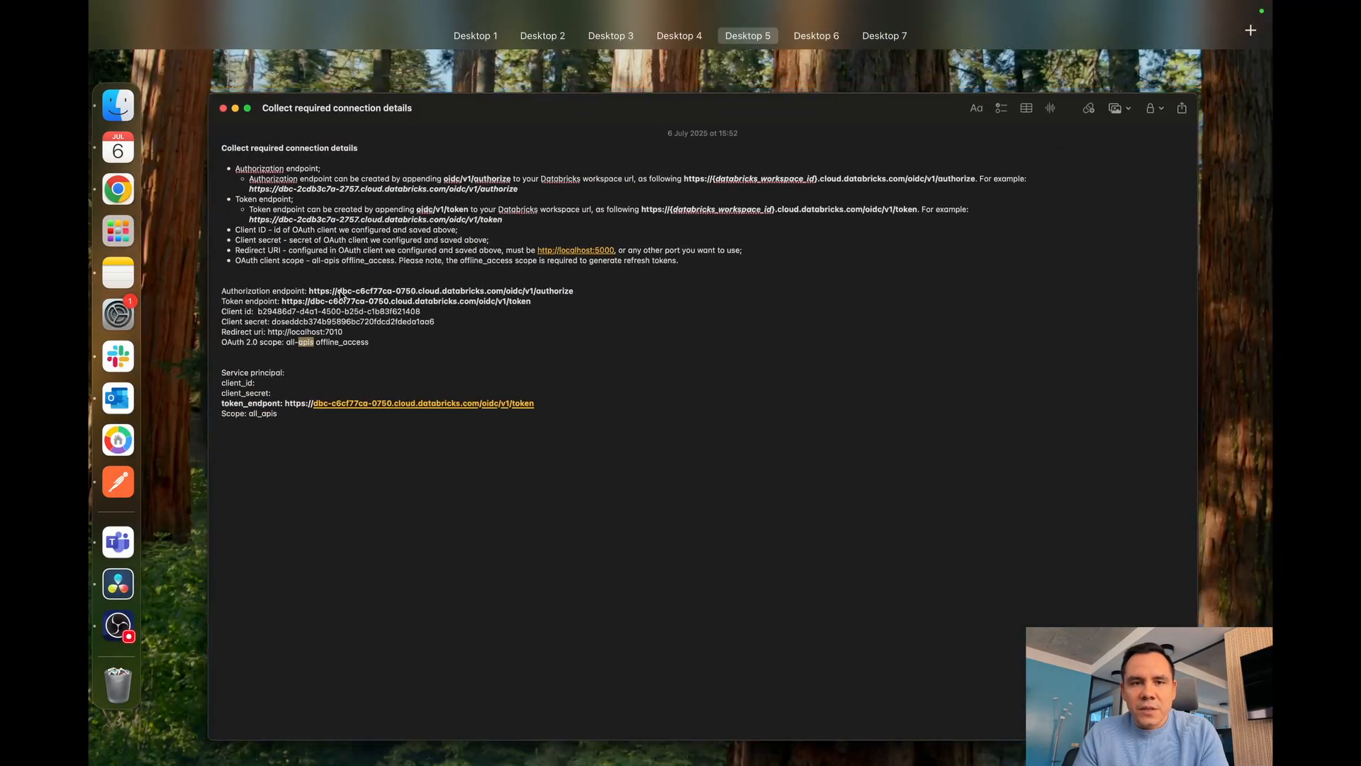
pyautogui.click(580, 47)
pyautogui.hotkey('ctrl', 'Right')
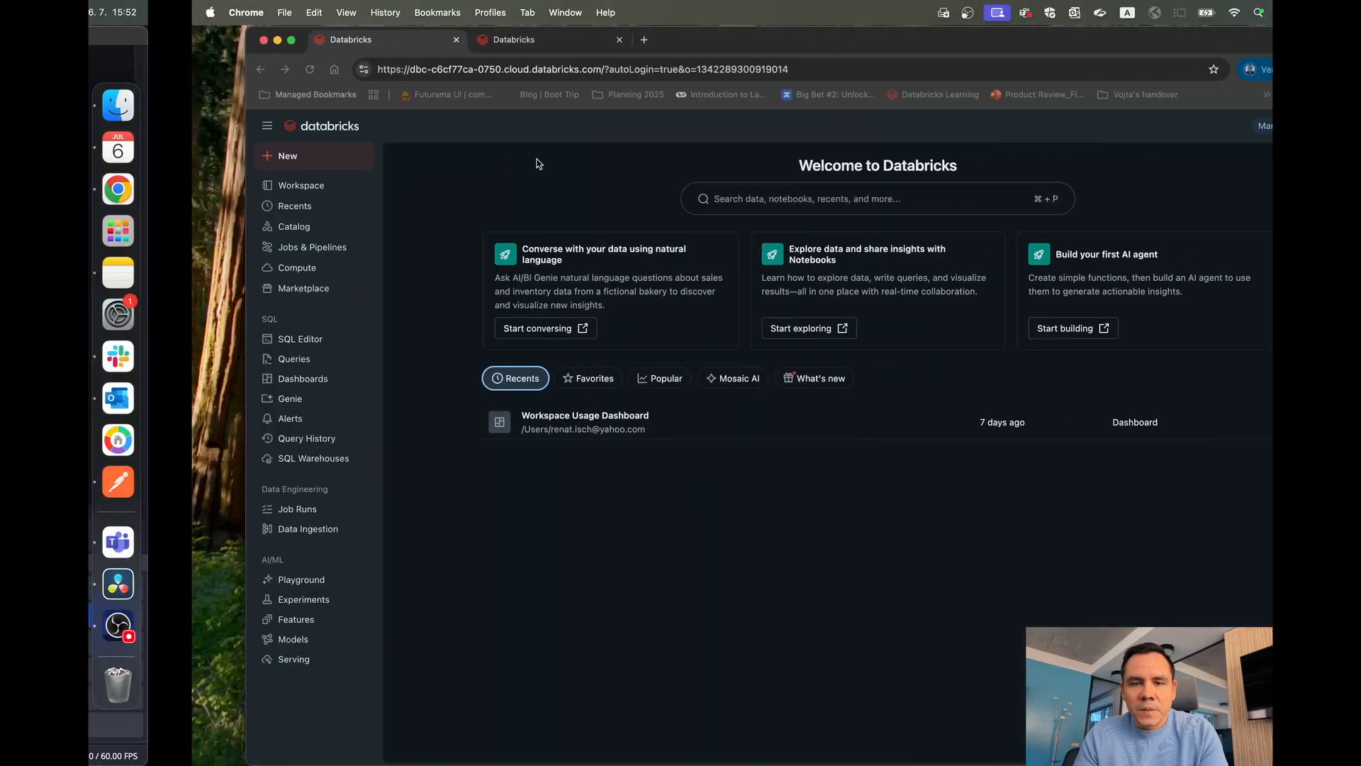
pyautogui.hotkey('ctrl', 'Tab')
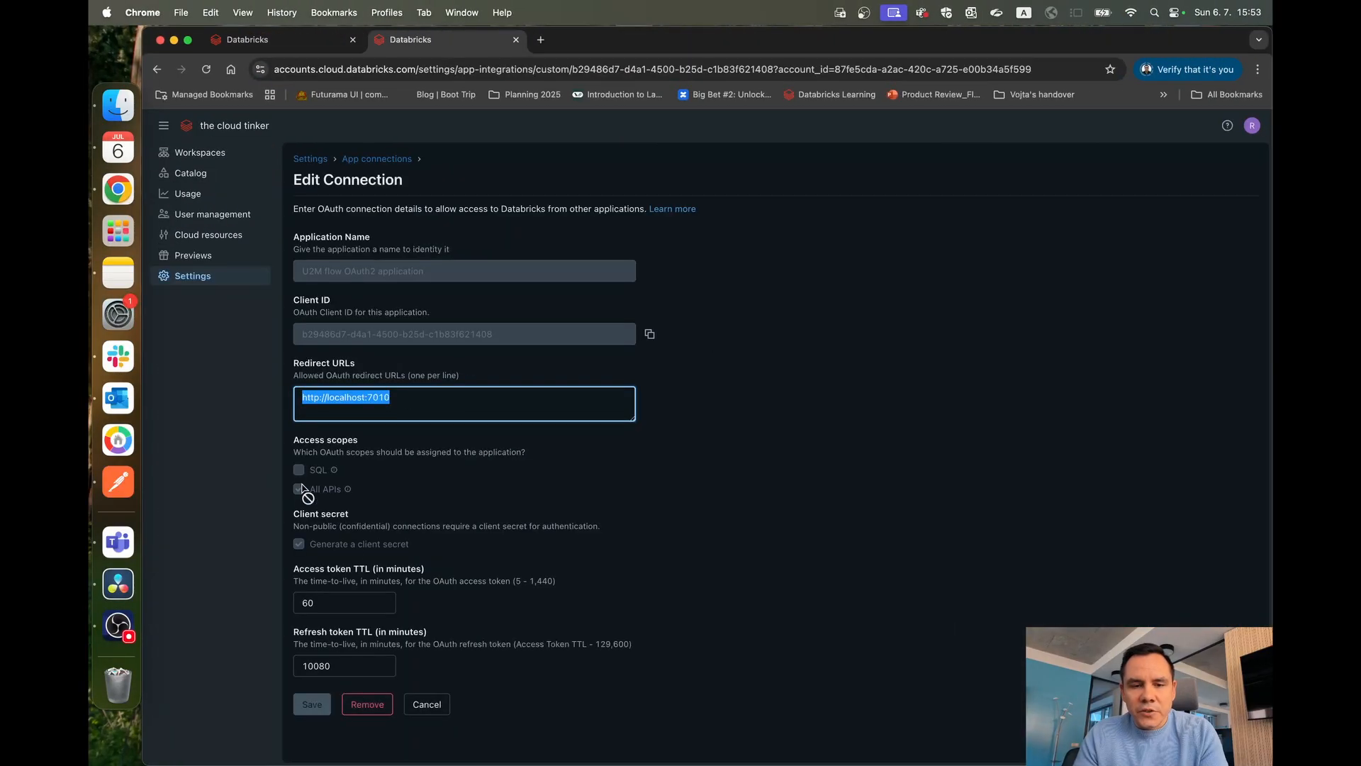
pyautogui.hotkey('ctrl', 'Right')
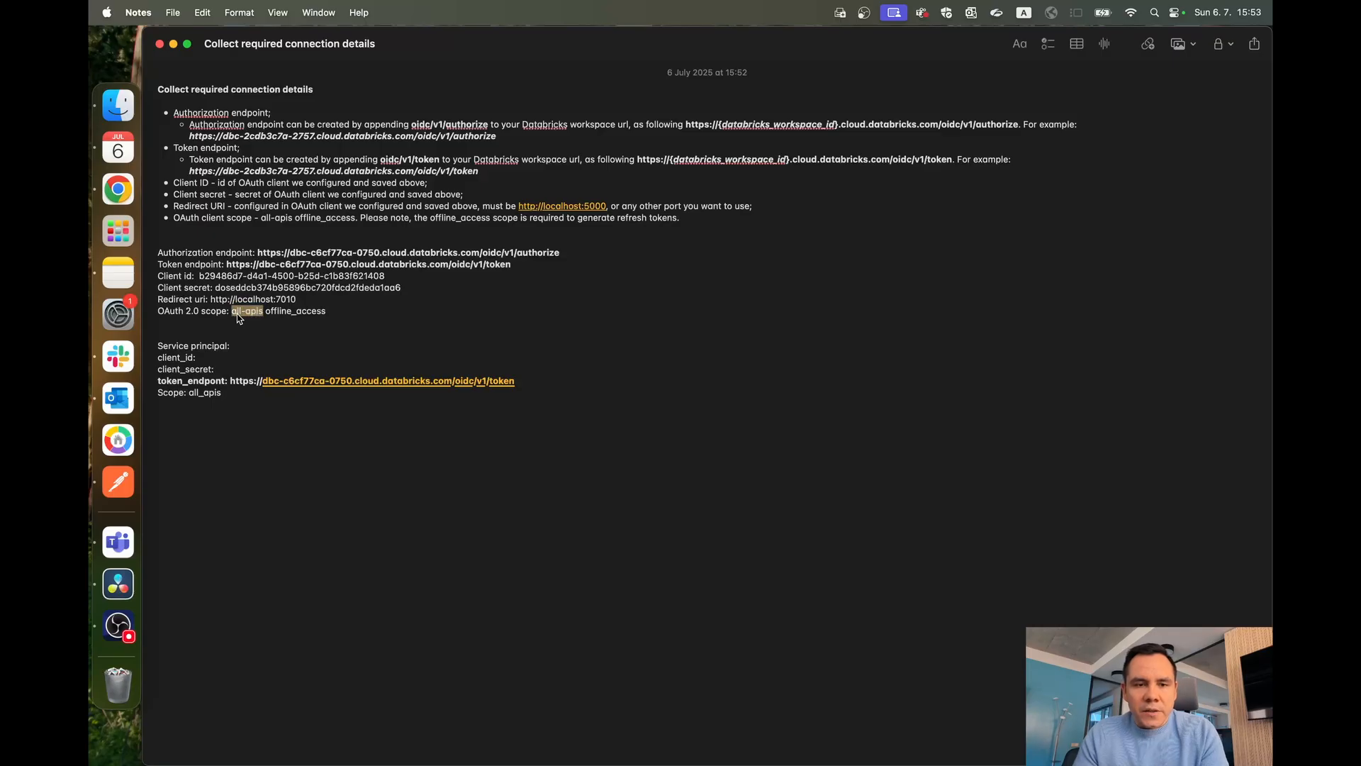
# Select the all-apis and offline_access values on the scope line to check them.
pyautogui.doubleClick(237, 314)
pyautogui.moveTo(238, 314); pyautogui.dragTo(265, 314)
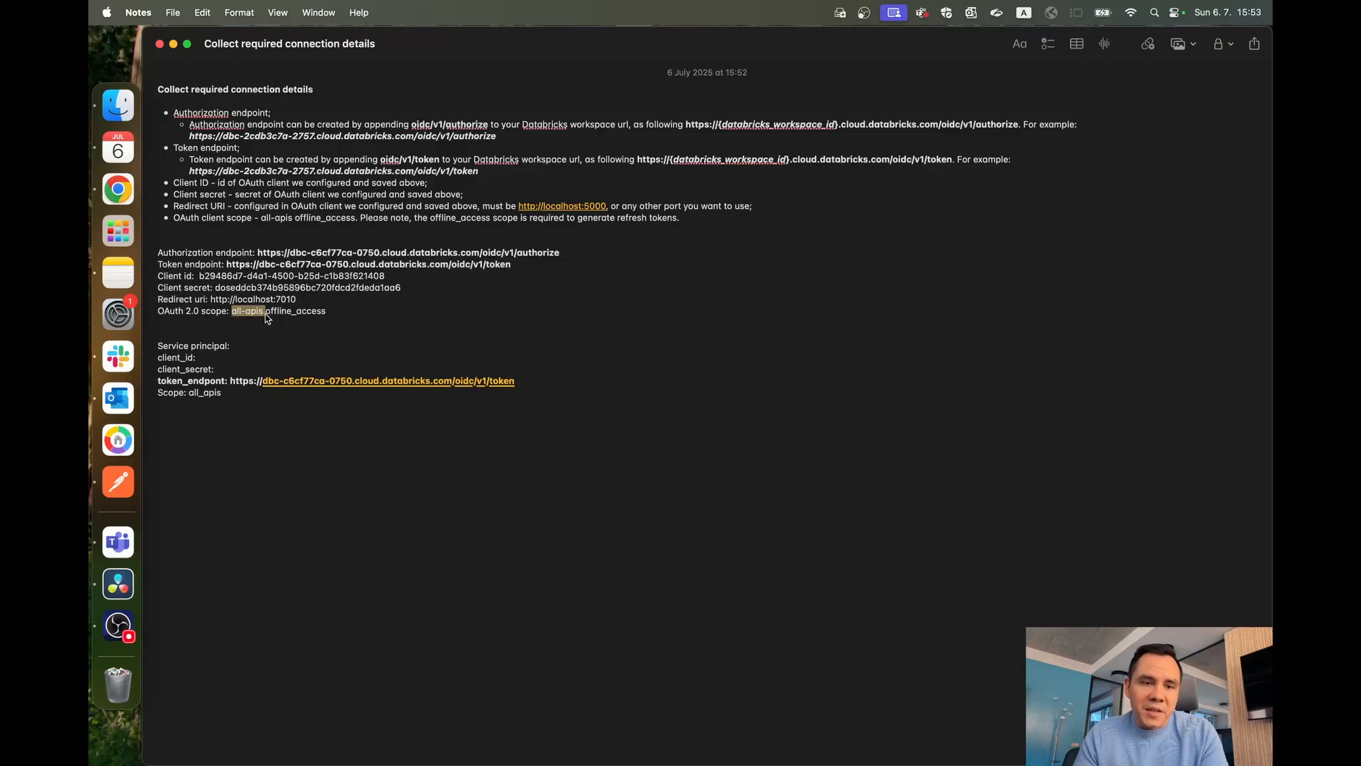
pyautogui.doubleClick(256, 317)
pyautogui.doubleClick(270, 312)
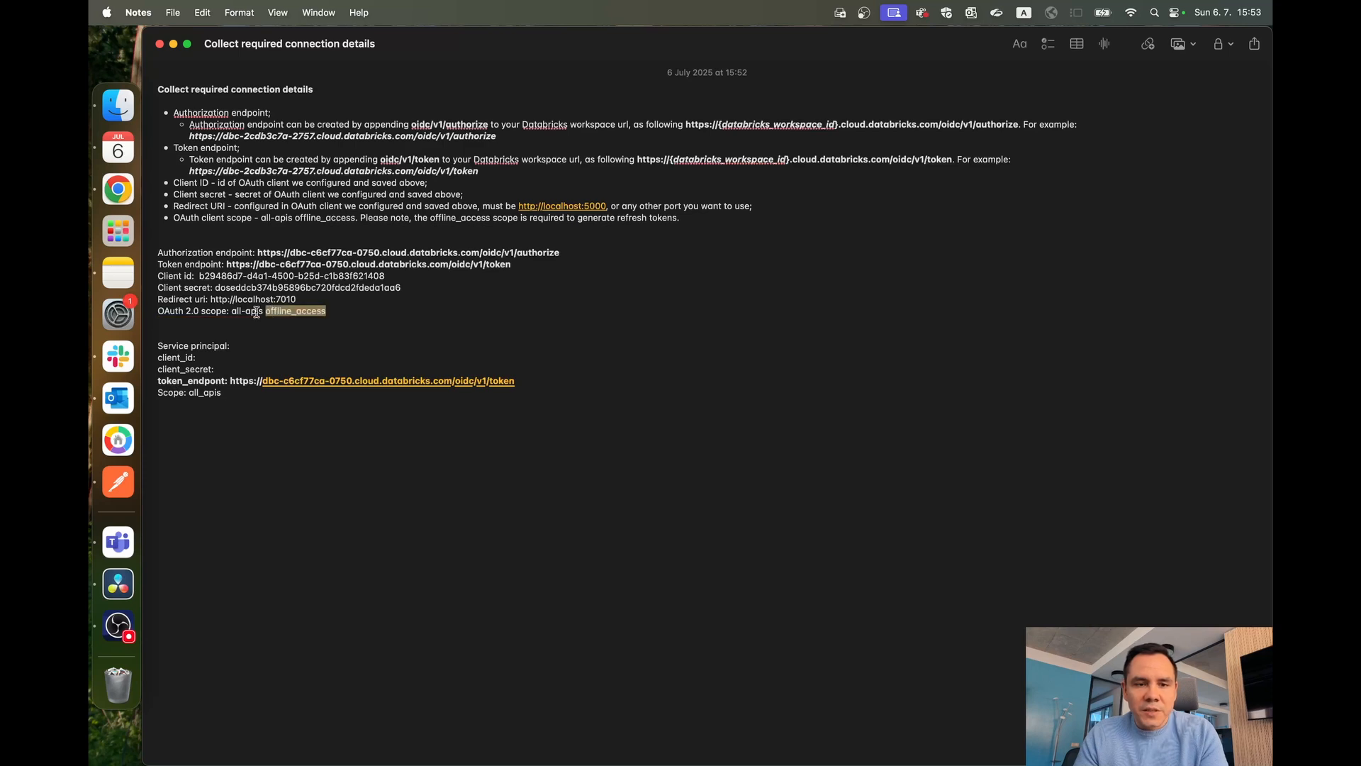
pyautogui.doubleClick(238, 311)
pyautogui.doubleClick(271, 309)
pyautogui.doubleClick(272, 310)
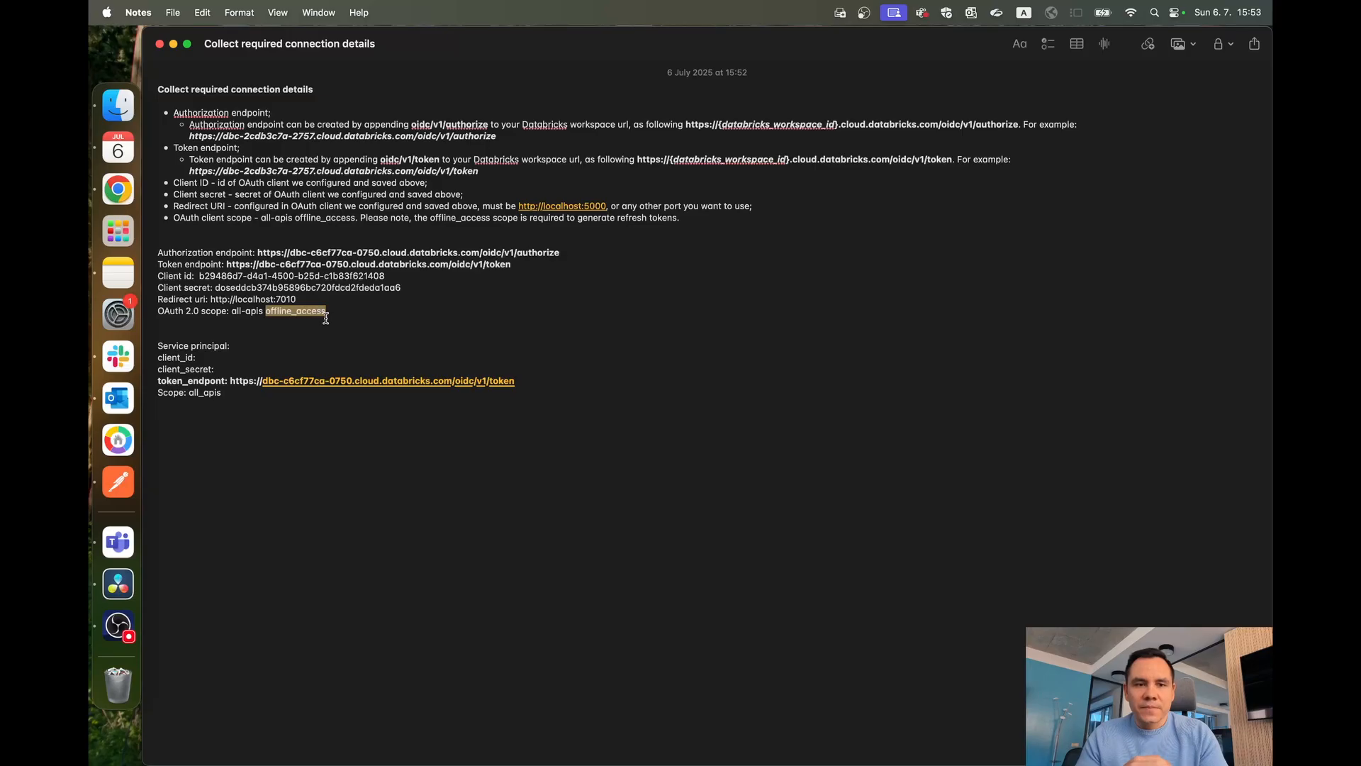
# Insert a blank line before the 'Authorization endpoint:' line of the connection block.
pyautogui.click(348, 308)
pyautogui.moveTo(362, 307); pyautogui.dragTo(155, 243)
pyautogui.click(157, 322)
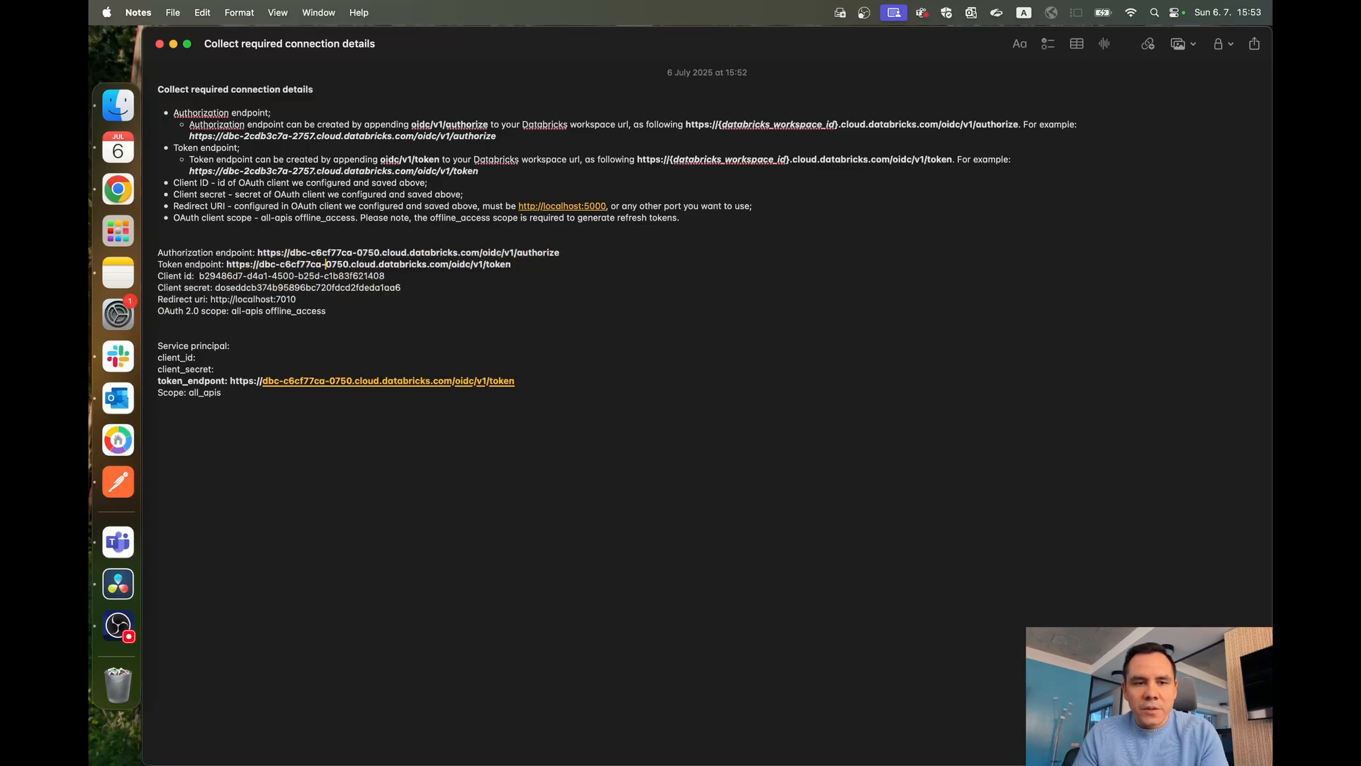
pyautogui.click(158, 241)
pyautogui.press('Return')
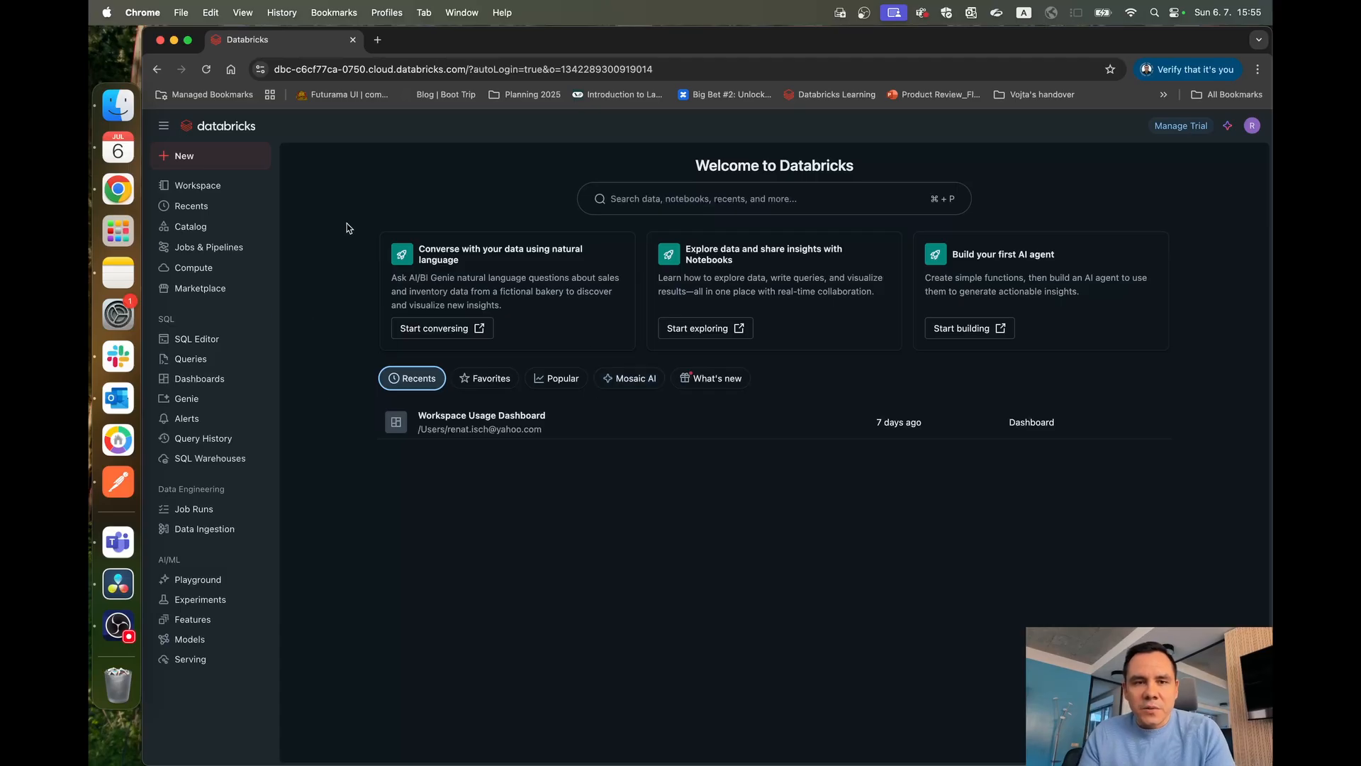
# Load accounts.cloud.databricks.com in a new tab, autocompleting from 'acc'.
pyautogui.press('super+t')
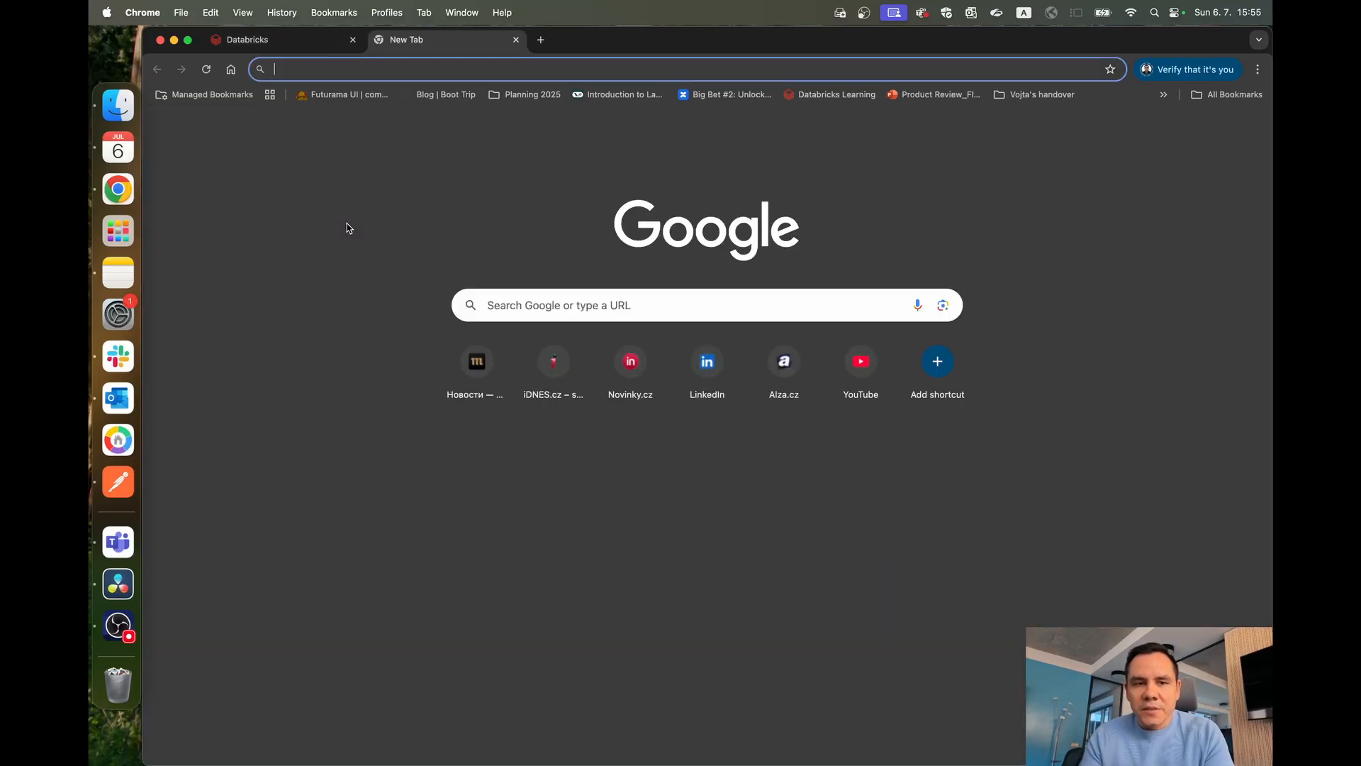
pyautogui.write('acc')
pyautogui.press('Return')
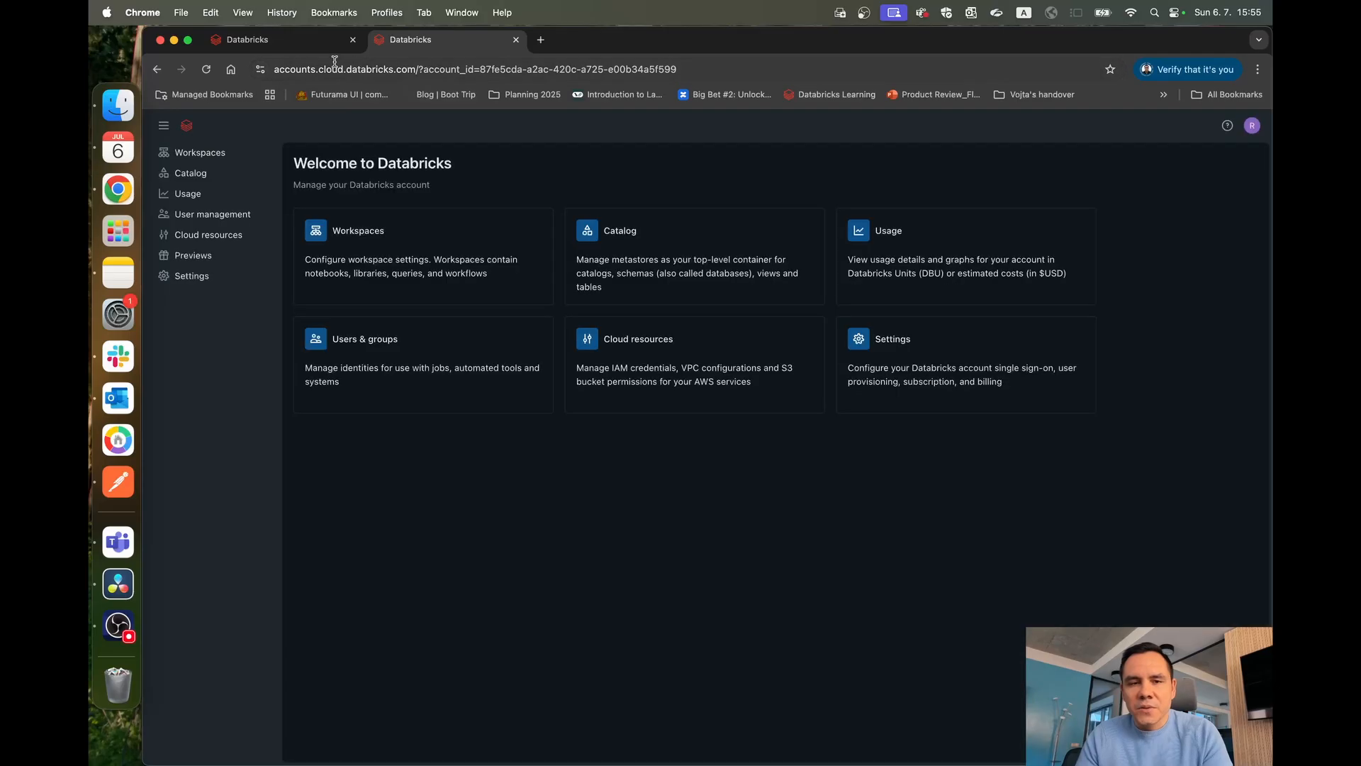
# Go to Settings > User management > Service principals in the account console.
pyautogui.click(307, 70)
pyautogui.moveTo(307, 71); pyautogui.dragTo(395, 70)
pyautogui.click(395, 70)
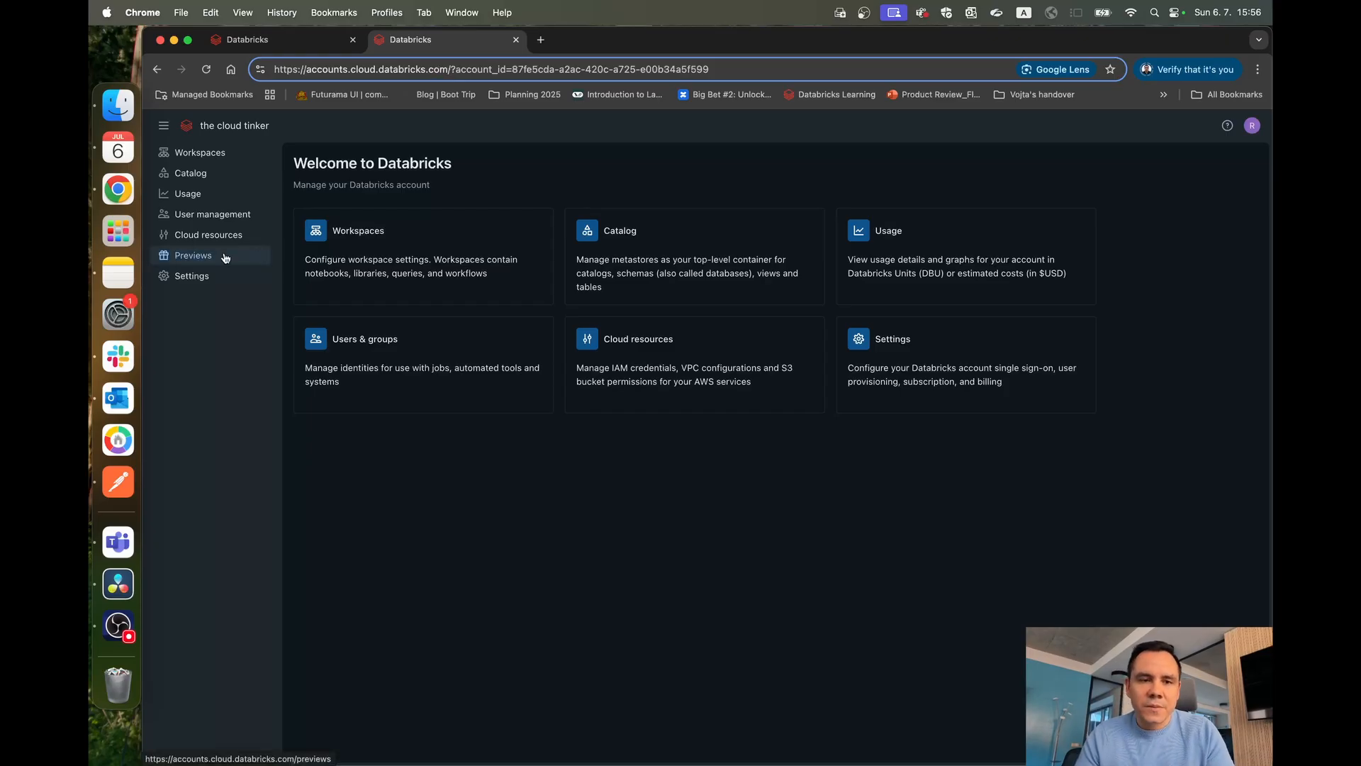
pyautogui.click(229, 277)
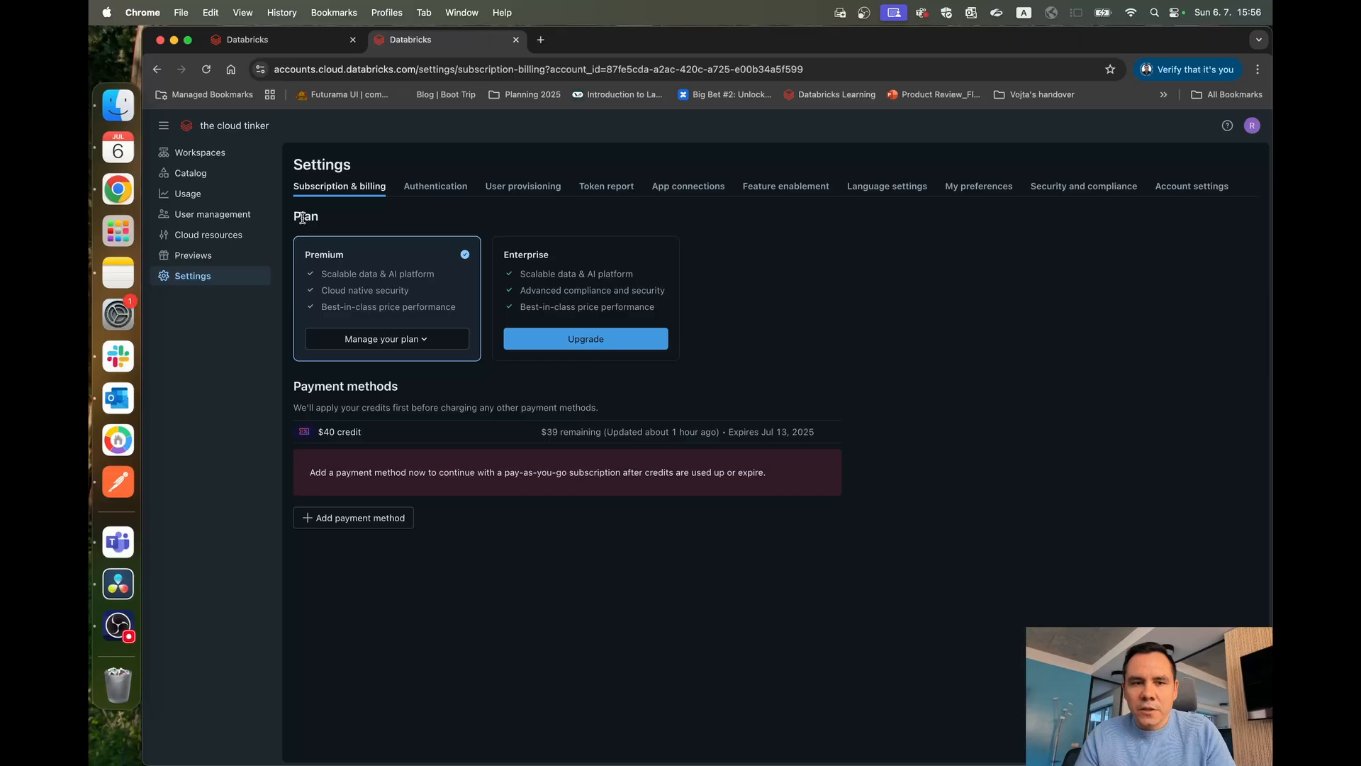
pyautogui.click(220, 215)
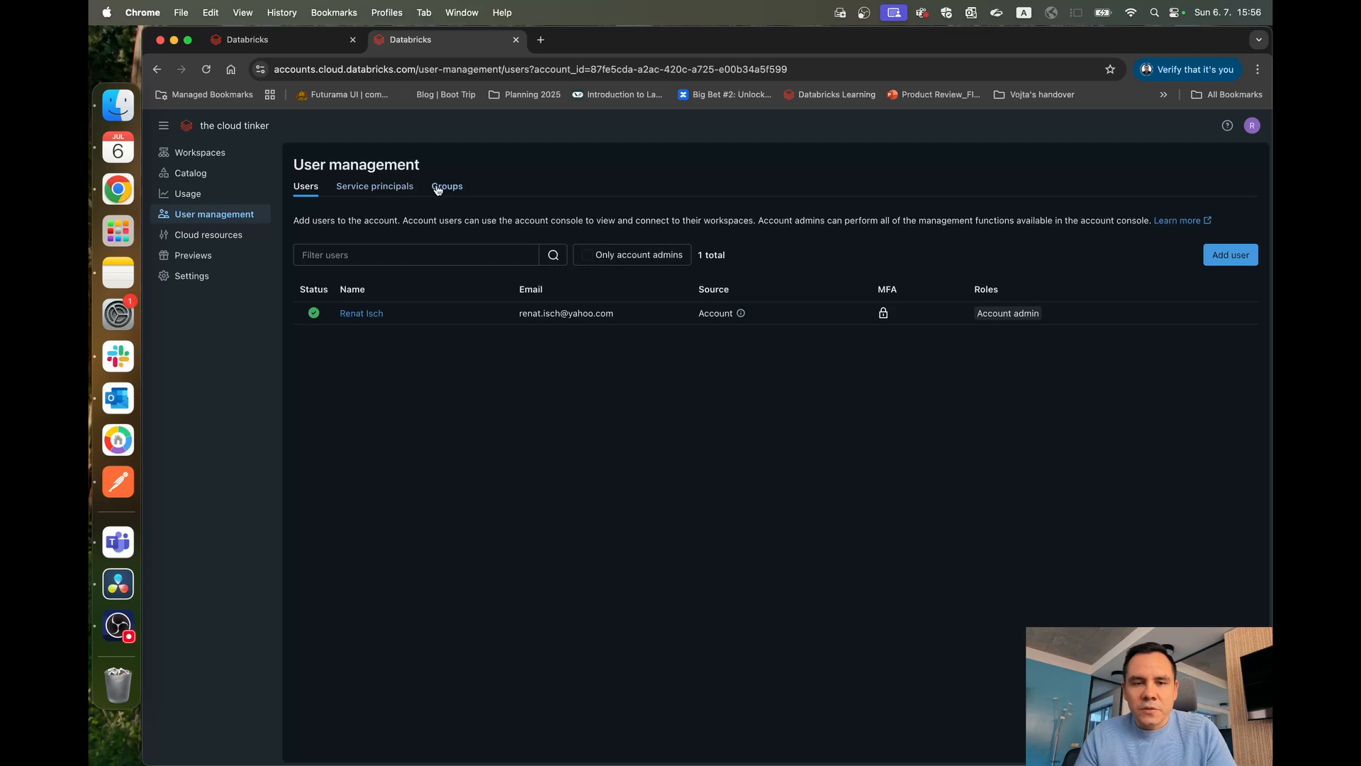
pyautogui.click(402, 192)
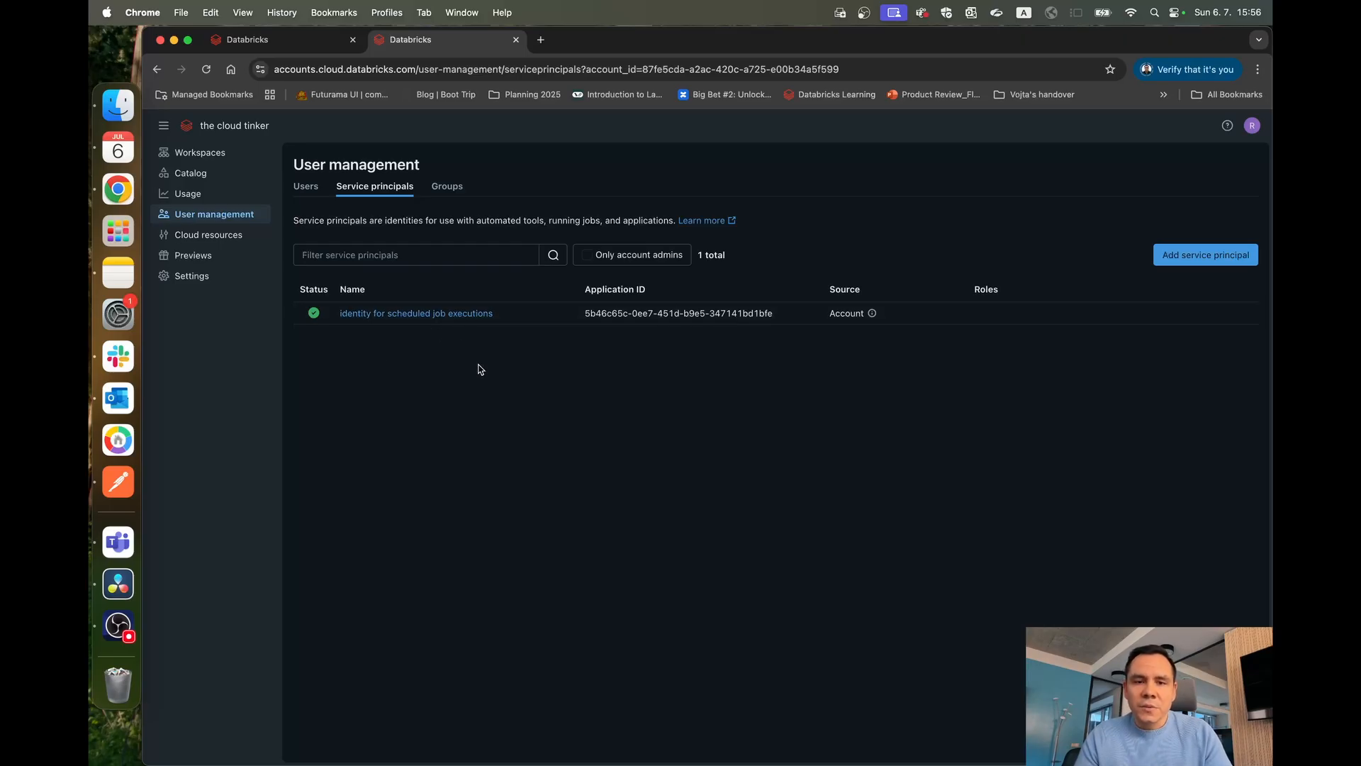
# Add a service principal named 'M2M access SP' and view its Roles tab.
pyautogui.click(1158, 260)
pyautogui.click(629, 448)
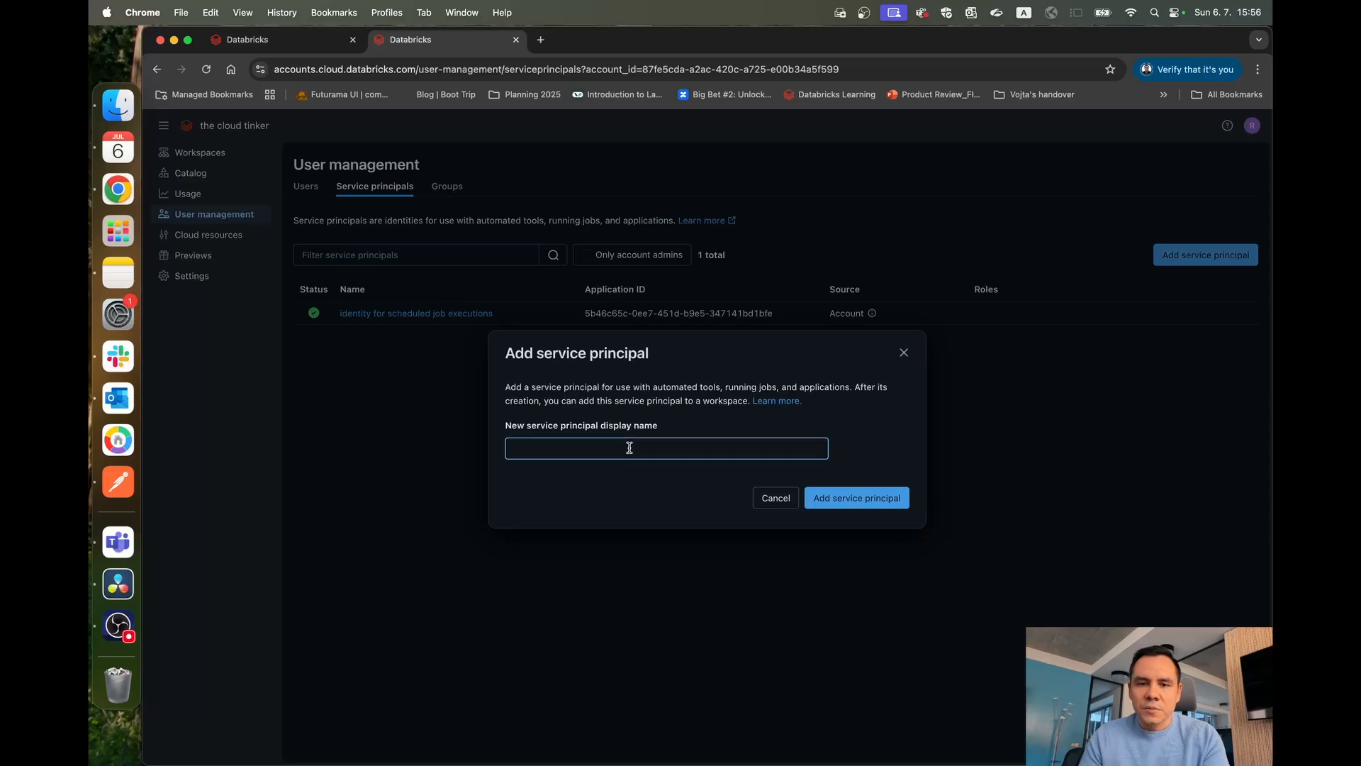
pyautogui.write('M')
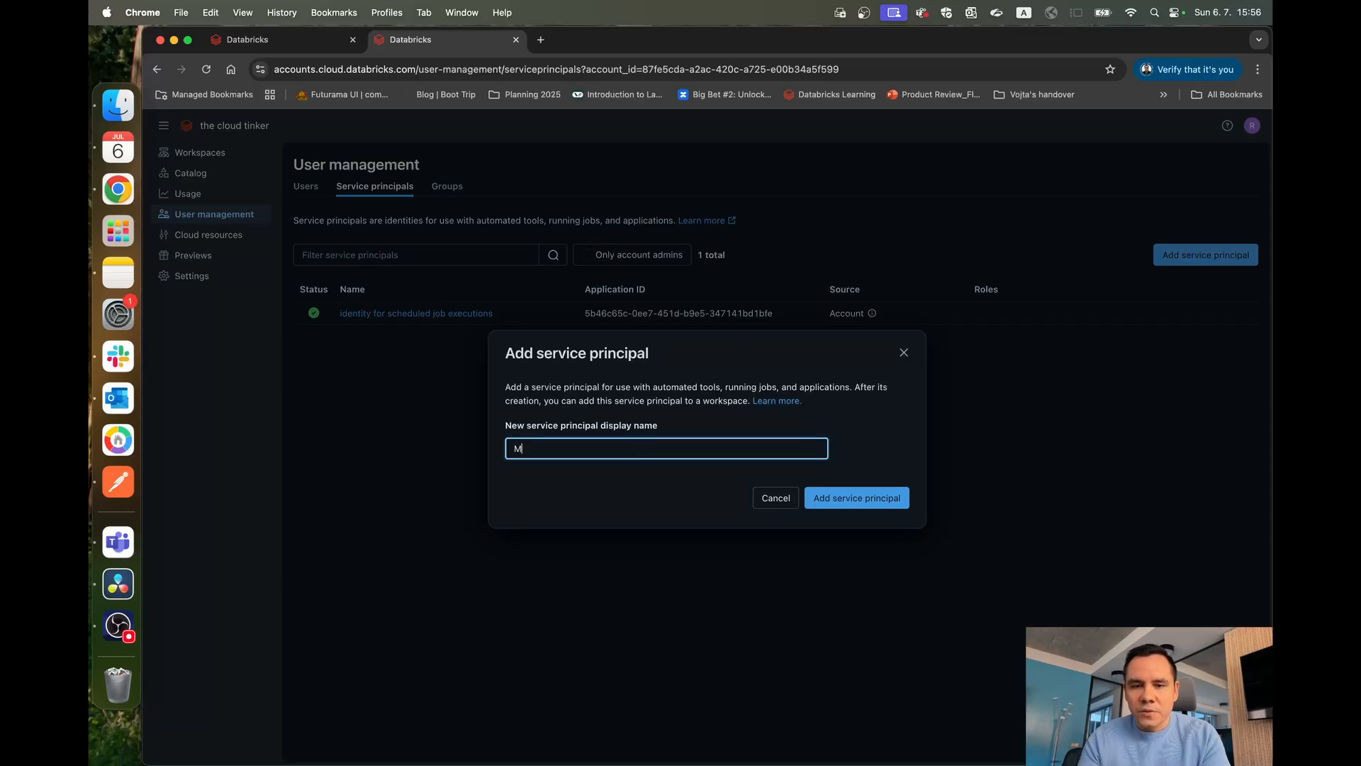
pyautogui.write('D')
pyautogui.press('BackSpace')
pyautogui.write('2M ')
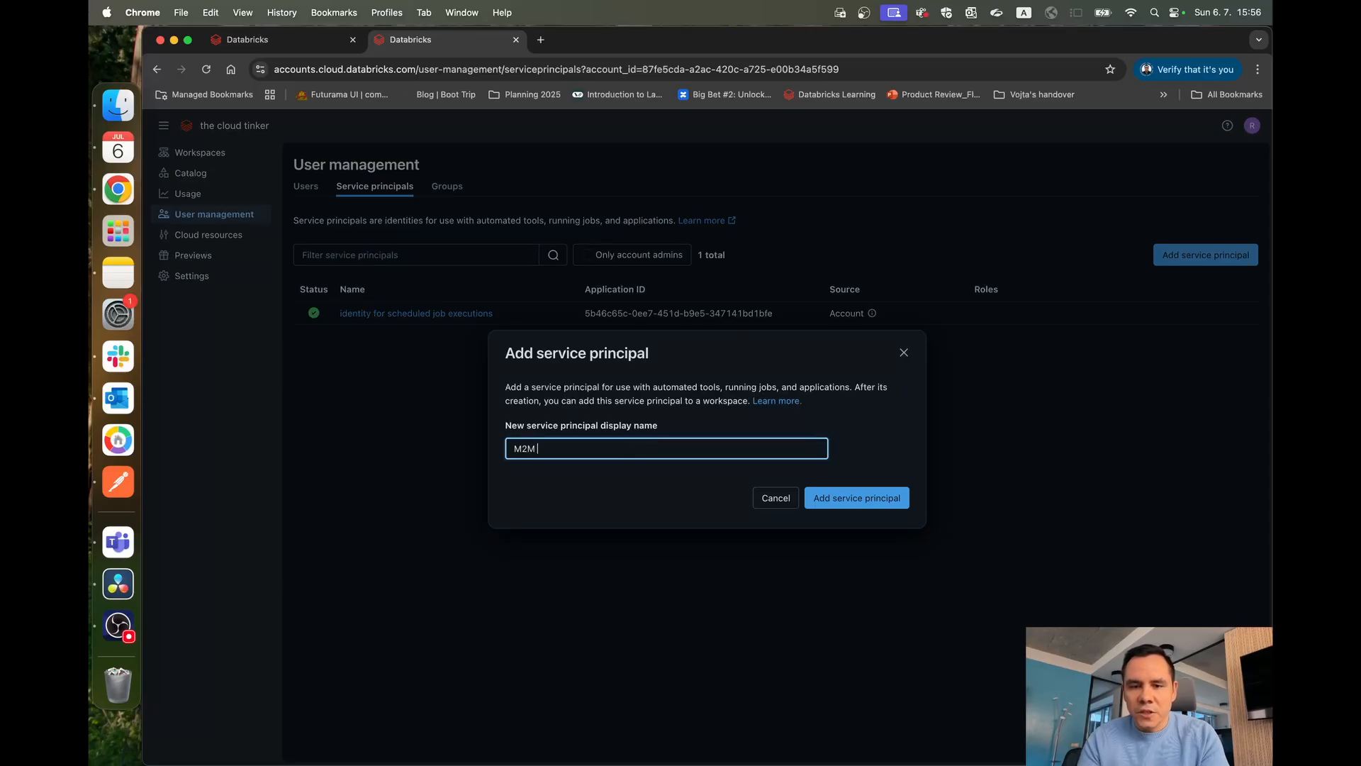
pyautogui.write('access ')
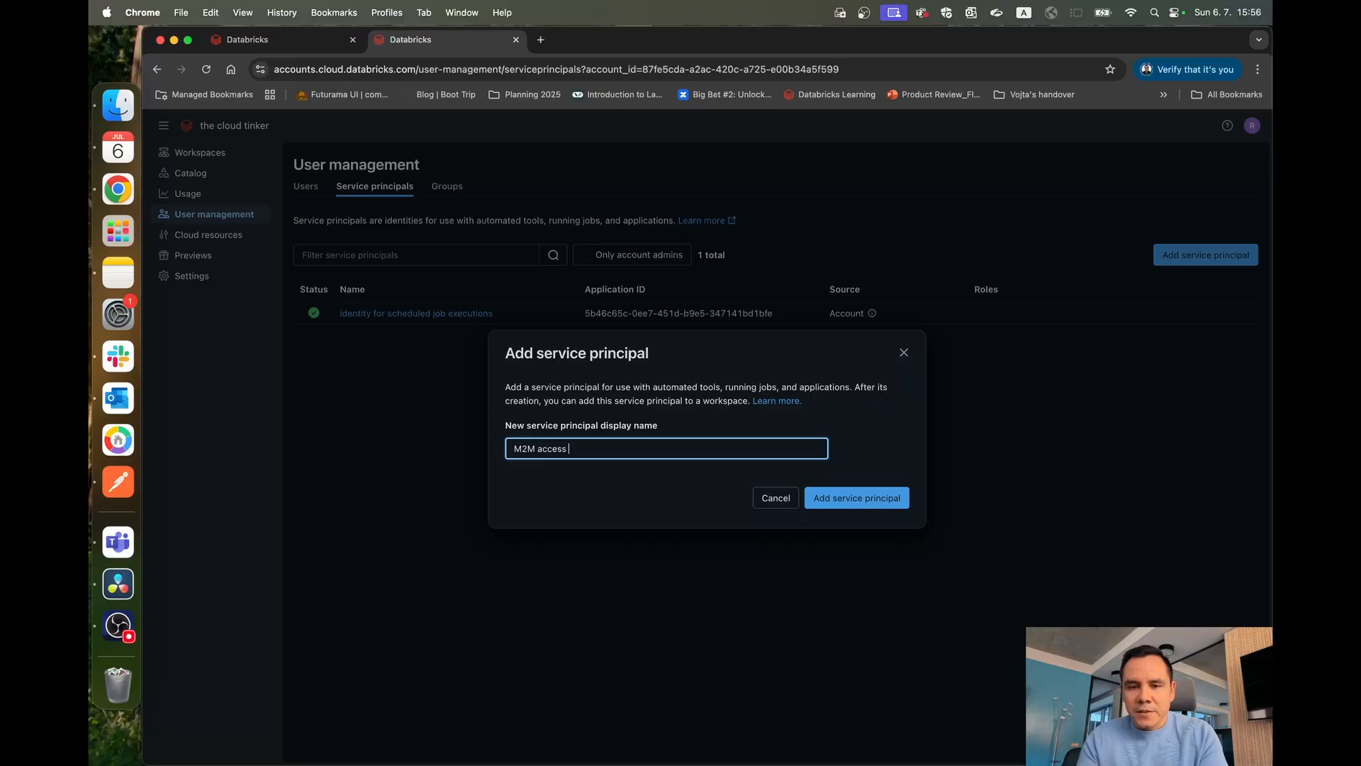
pyautogui.write('user')
pyautogui.press('BackSpace')
pyautogui.press('BackSpace')
pyautogui.press('BackSpace')
pyautogui.press('BackSpace')
pyautogui.write('SP')
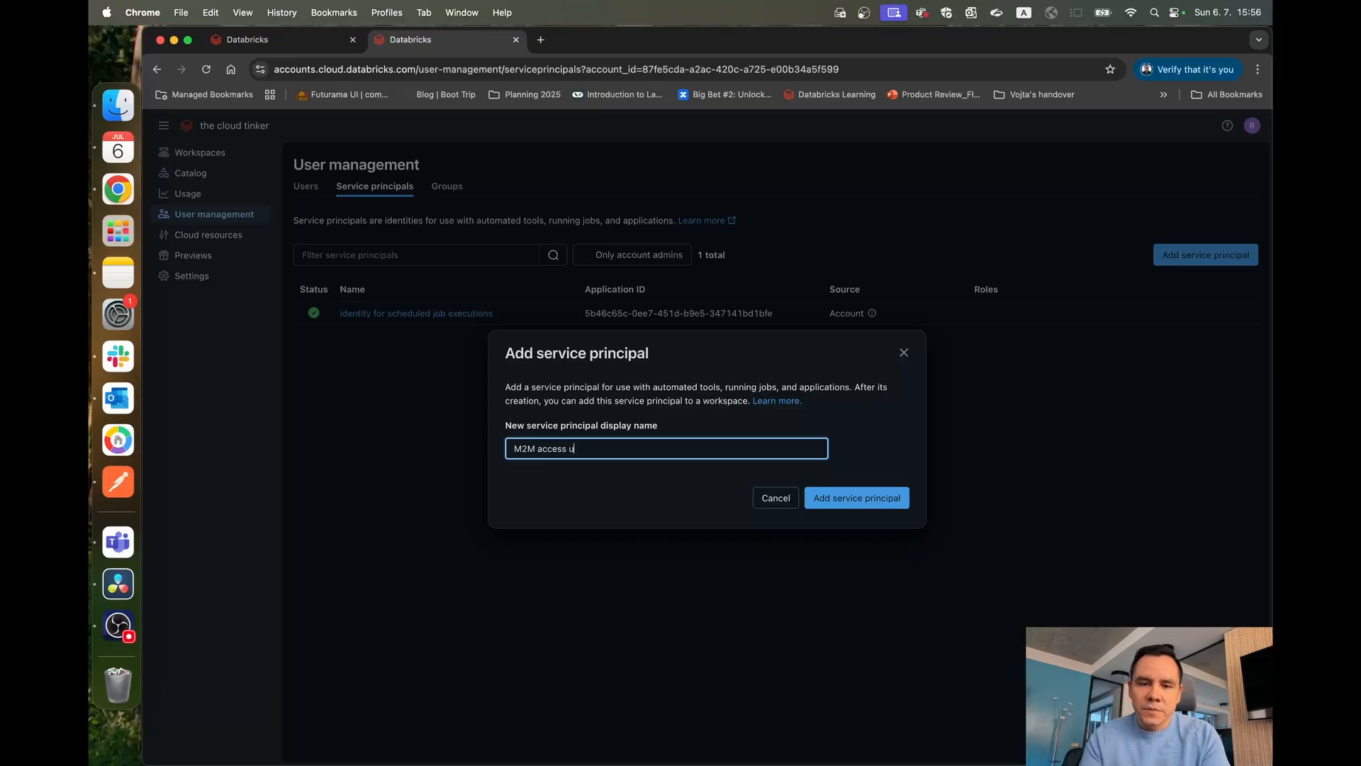
pyautogui.click(886, 499)
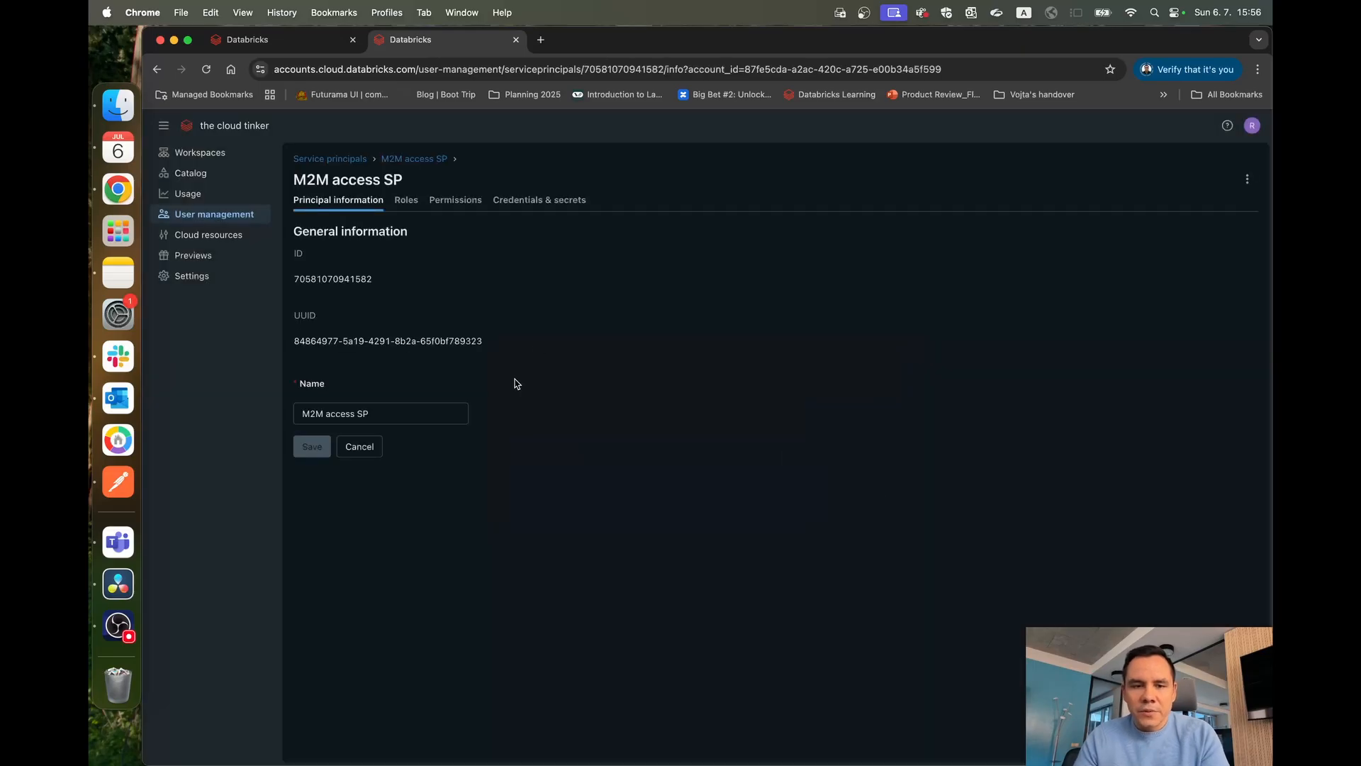
pyautogui.click(404, 202)
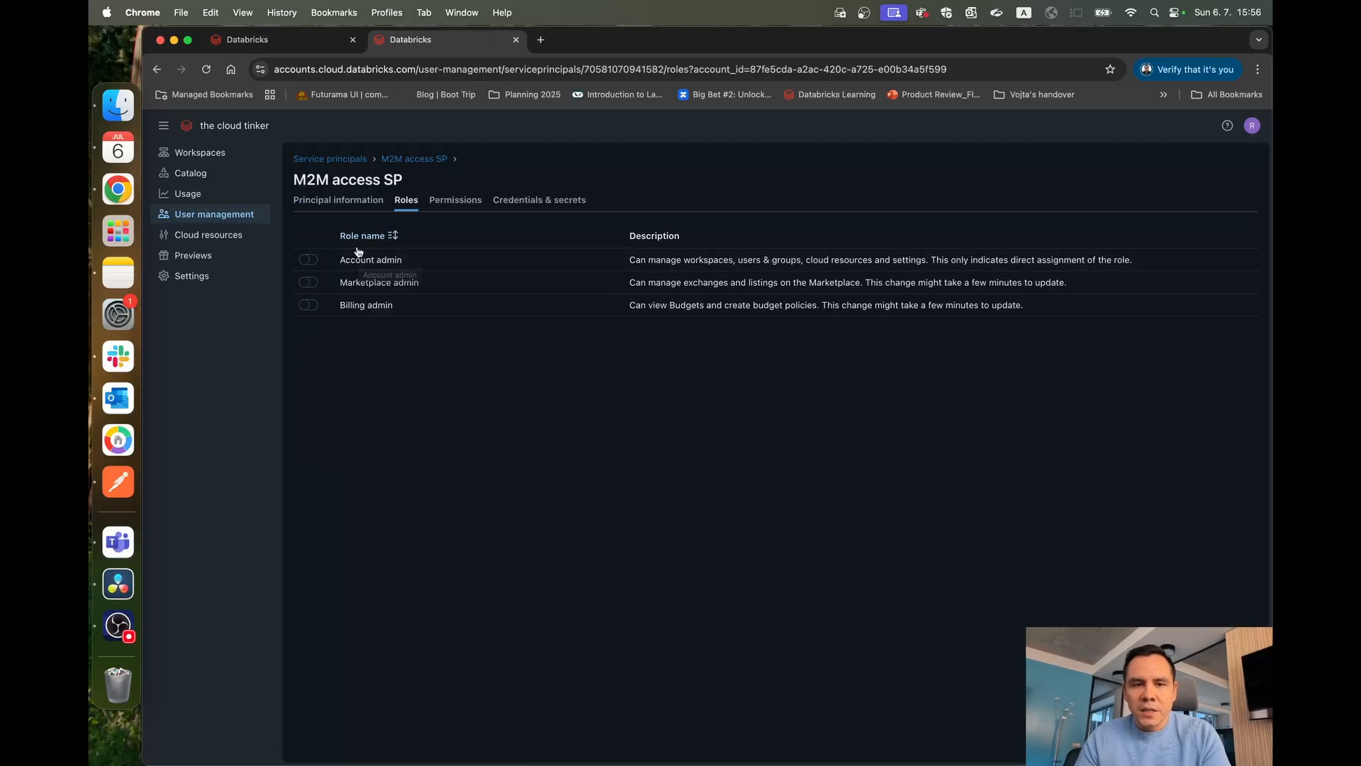
# Turn on Account admin for M2M access SP, review Permissions, then view Credentials & secrets.
pyautogui.click(309, 260)
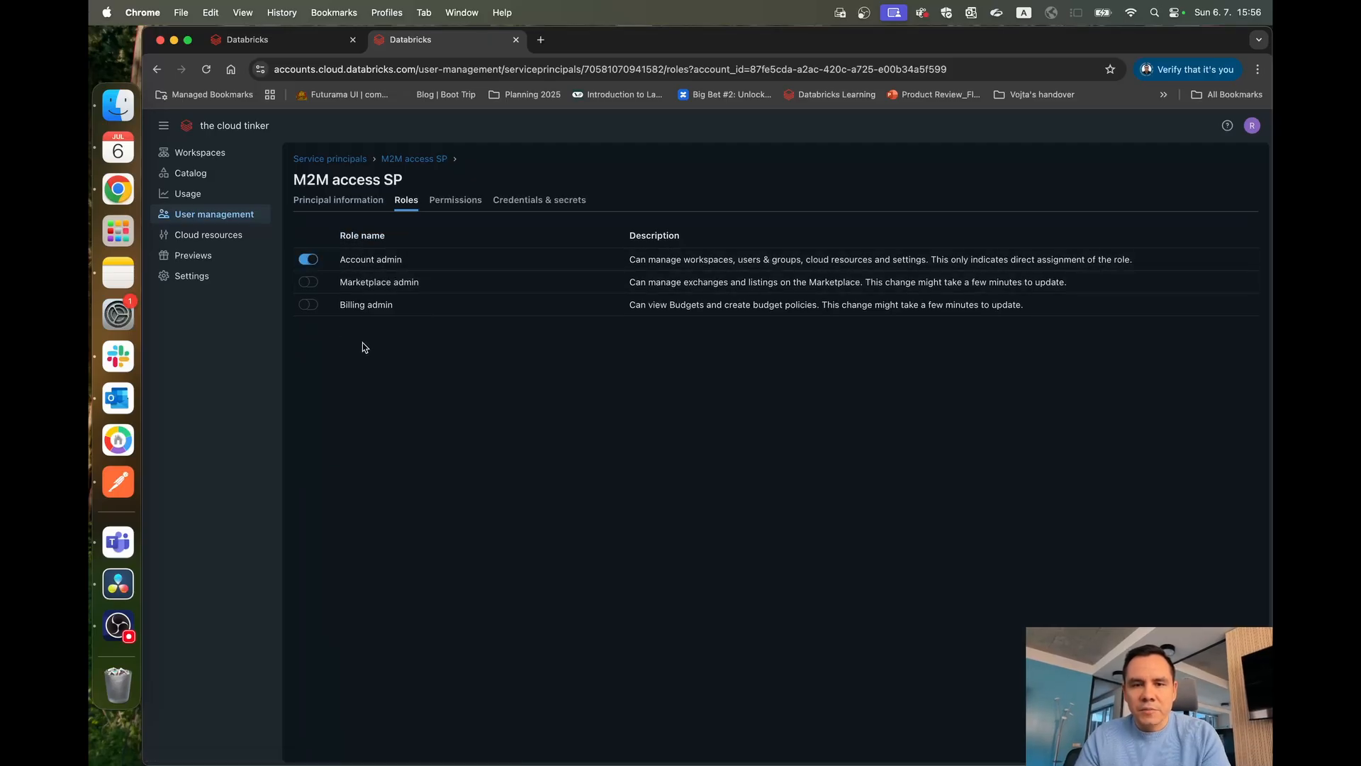
pyautogui.click(458, 202)
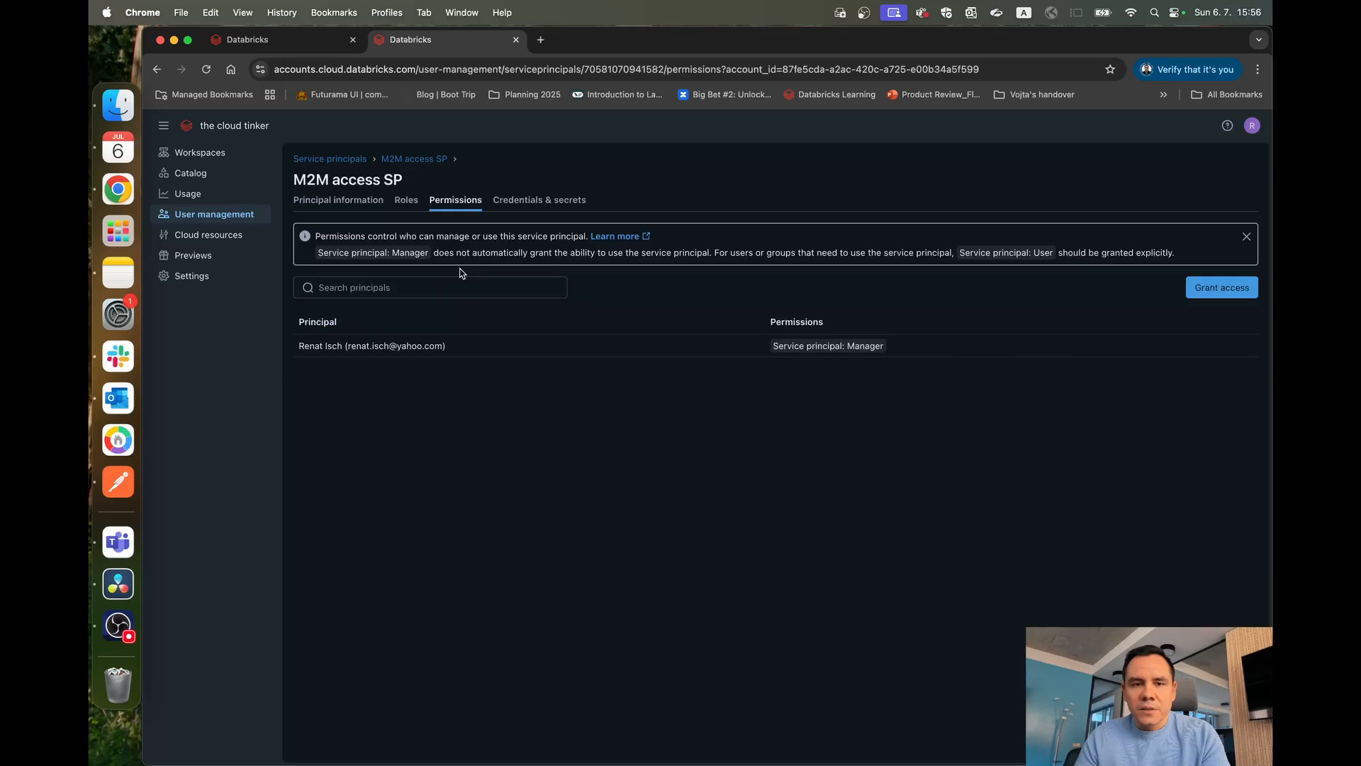
pyautogui.click(517, 201)
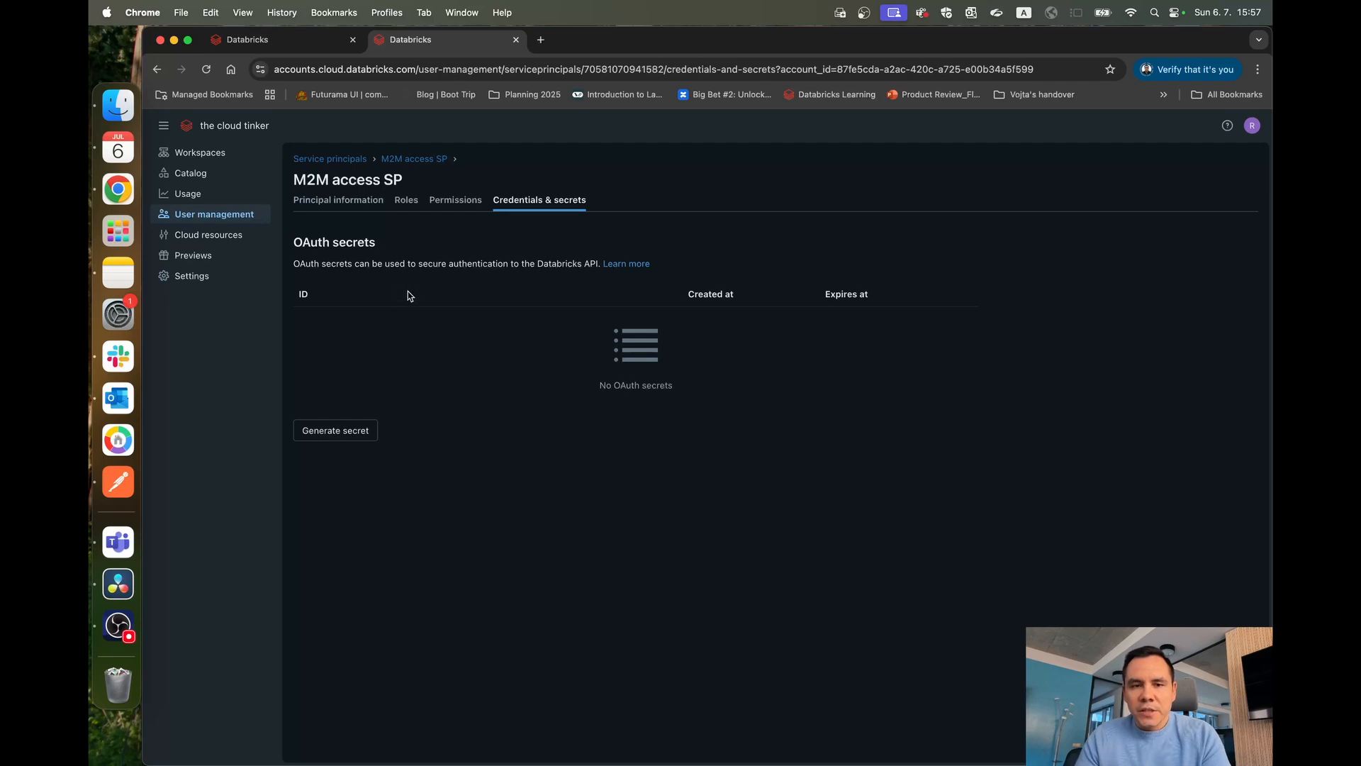
# Generate an OAuth secret with a 730-day lifetime.
pyautogui.click(355, 439)
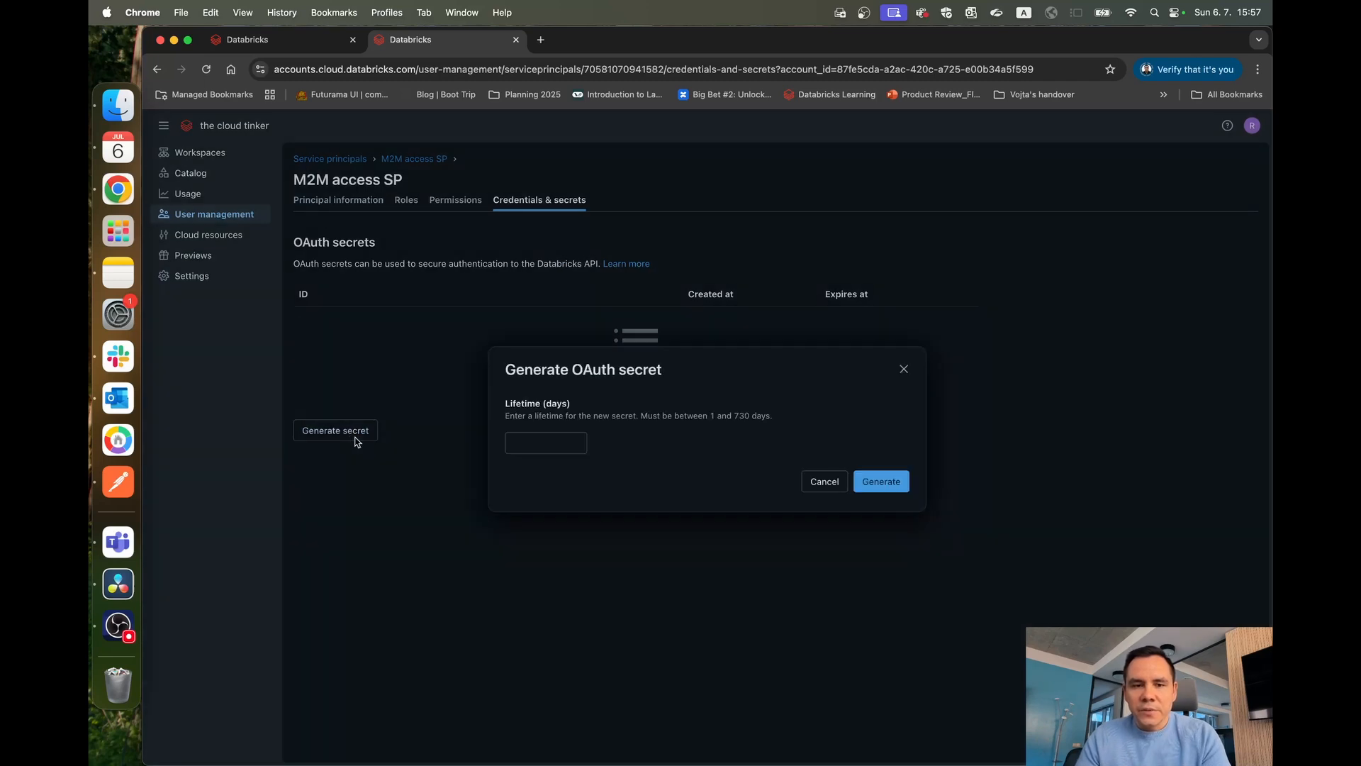
pyautogui.click(550, 443)
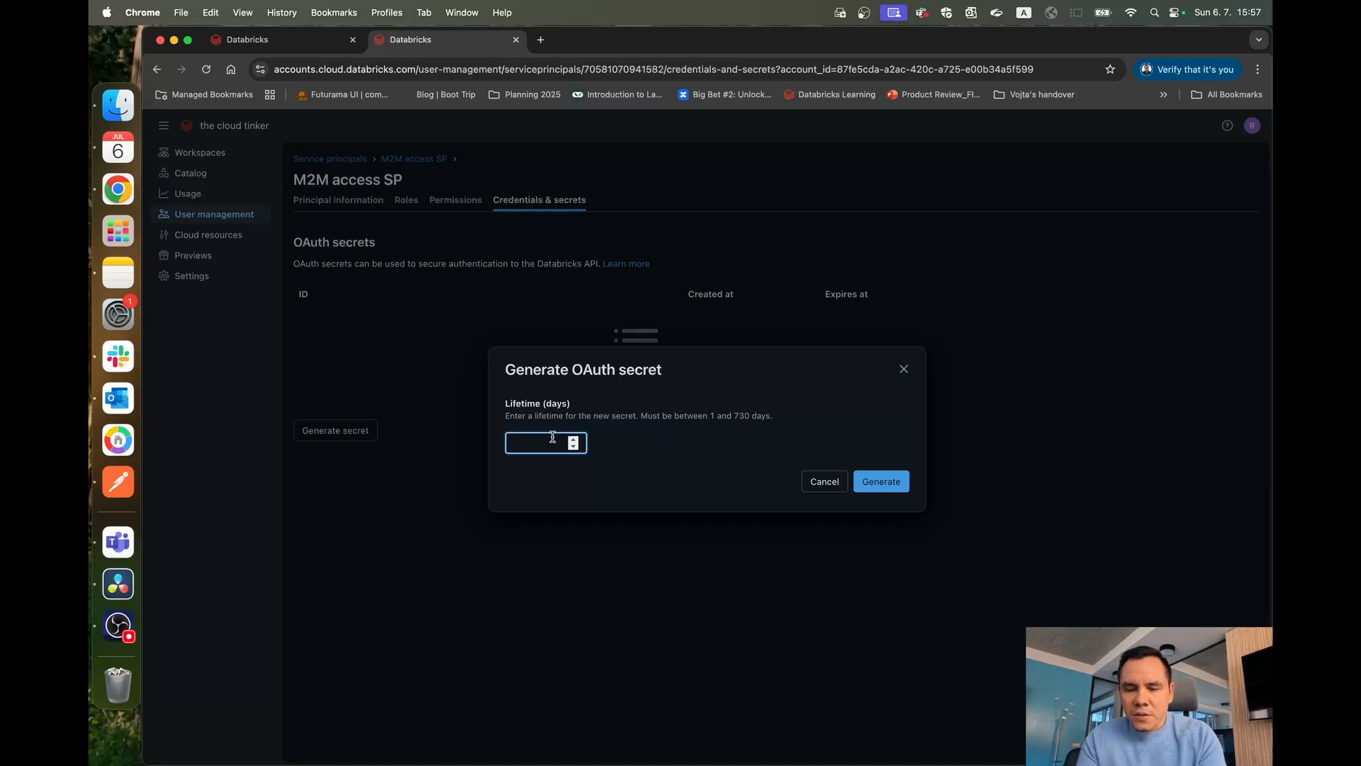
pyautogui.write('730')
pyautogui.click(706, 431)
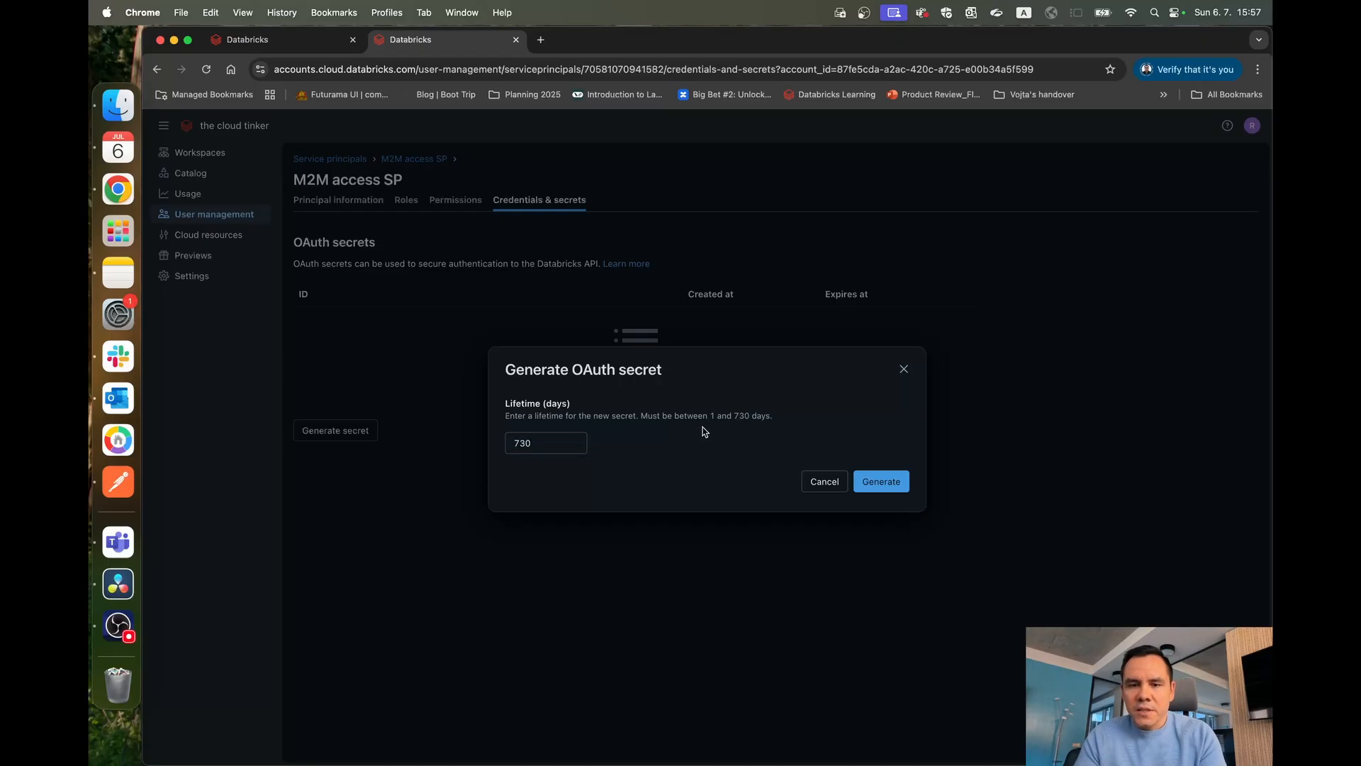
pyautogui.click(901, 478)
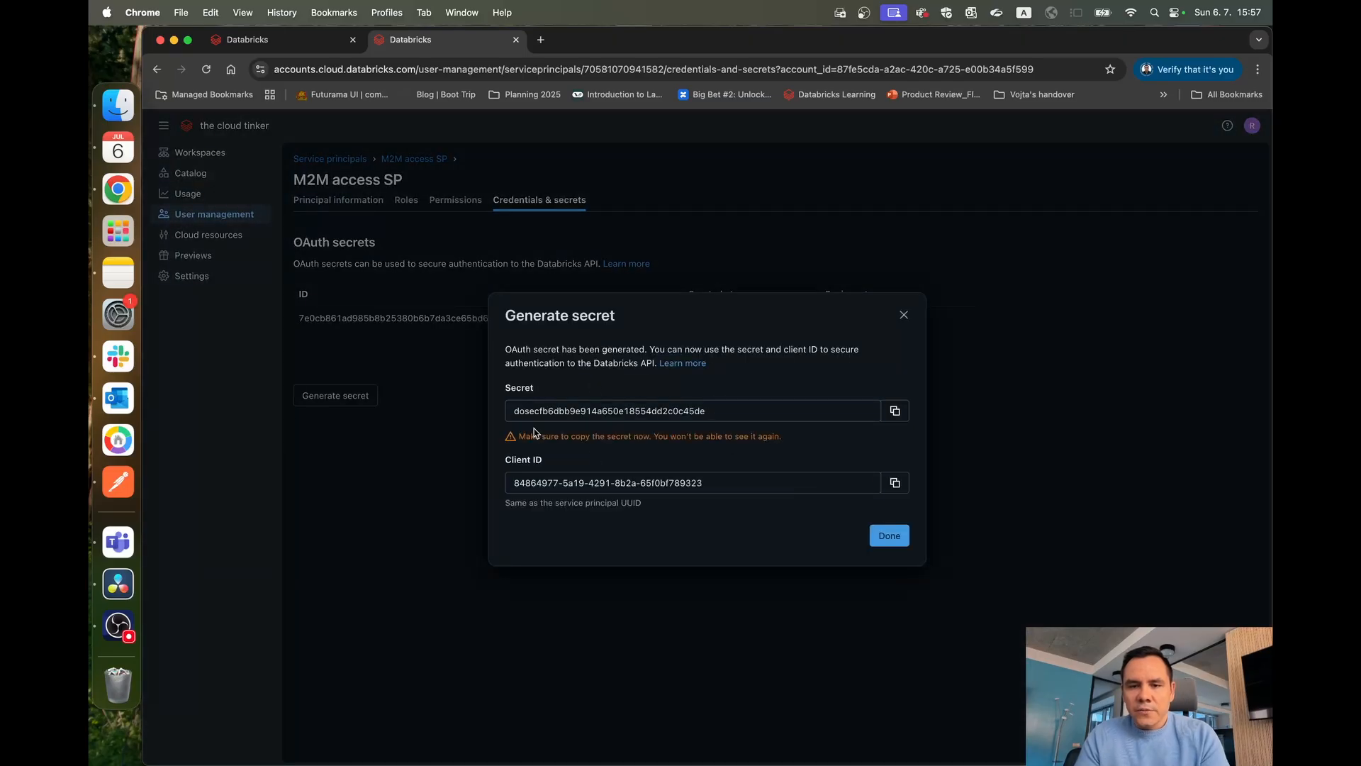
# Copy the generated client ID to the clipboard.
pyautogui.doubleClick(517, 411)
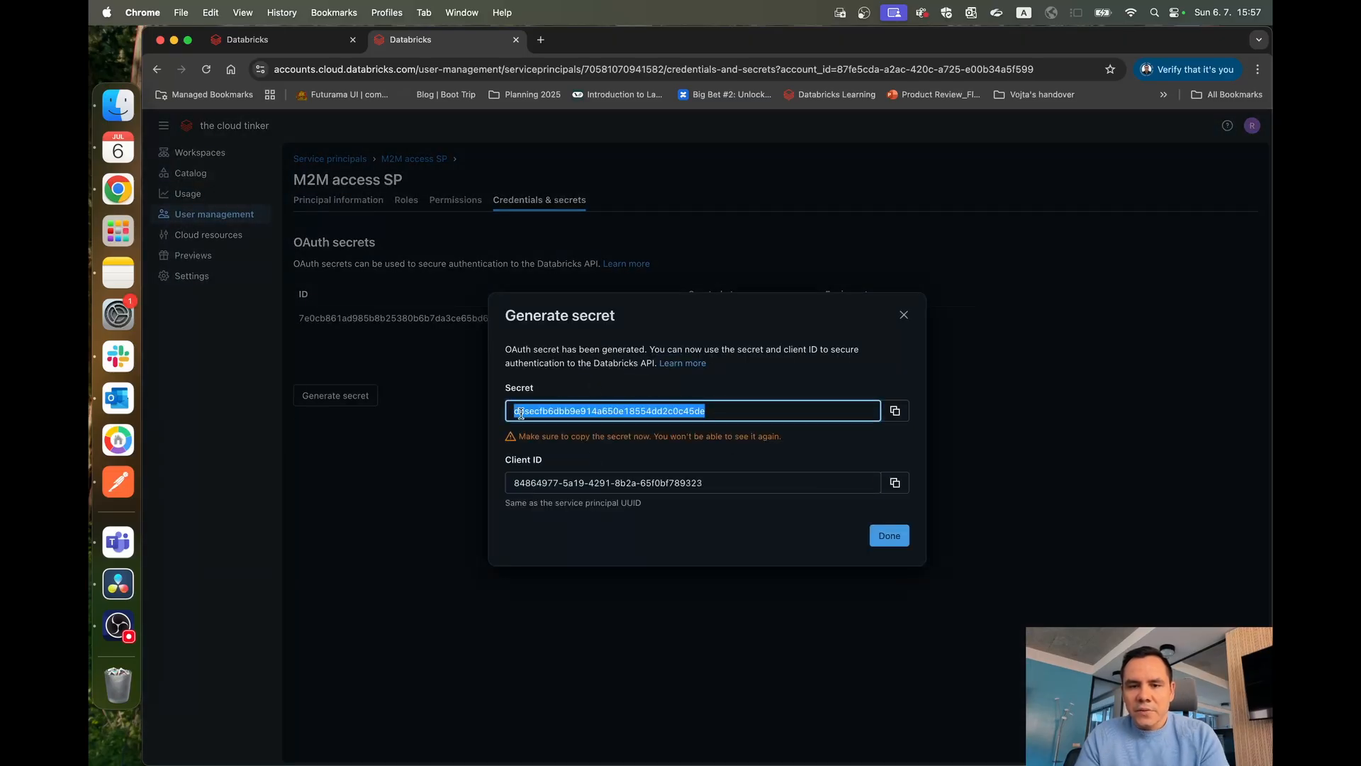
pyautogui.tripleClick(597, 482)
pyautogui.click(896, 486)
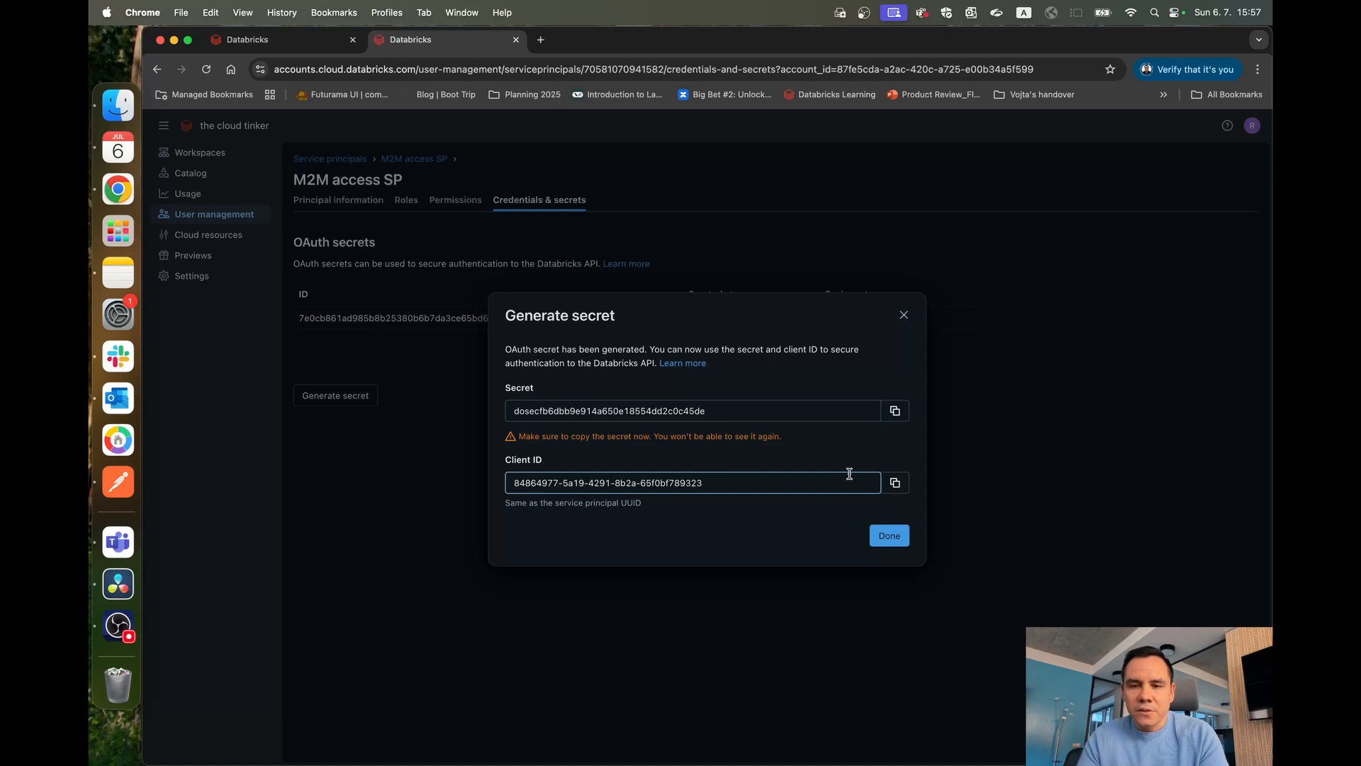
pyautogui.click(895, 482)
pyautogui.click(118, 272)
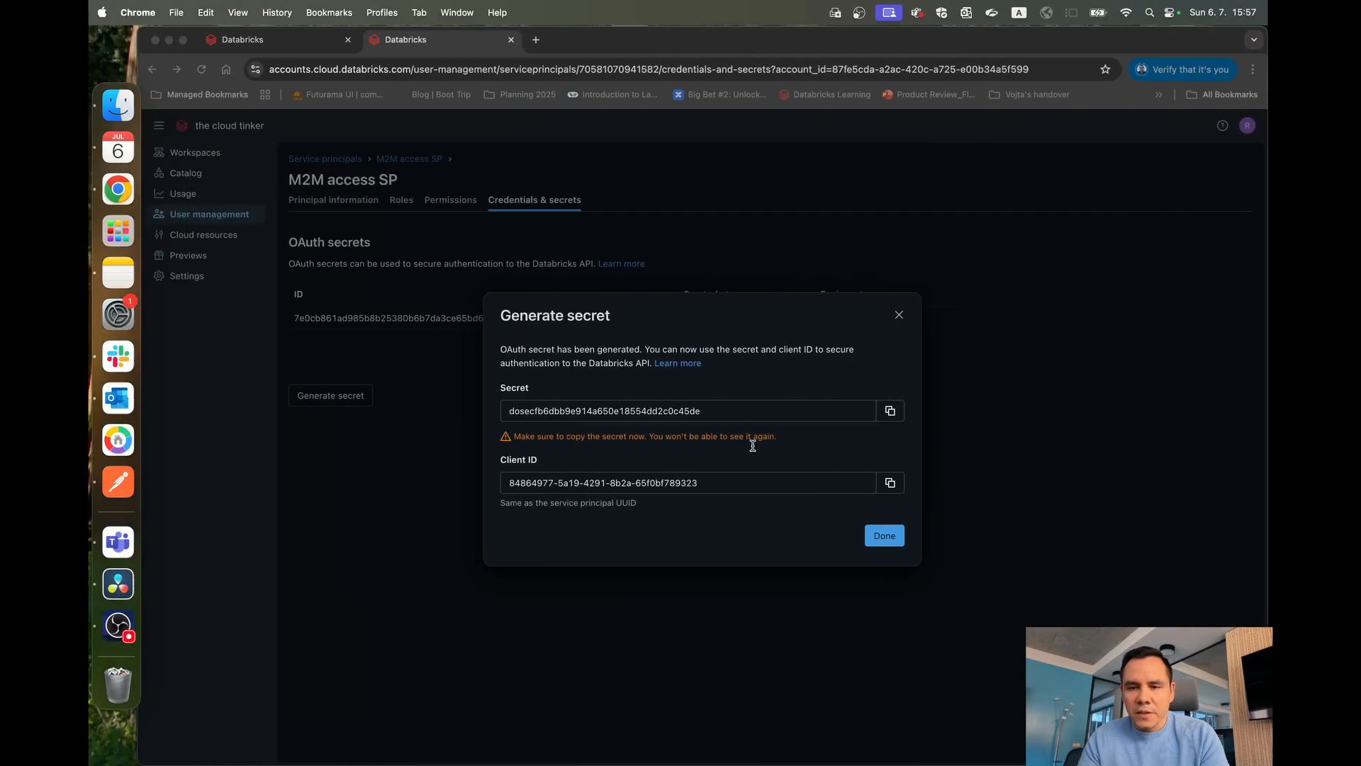
pyautogui.click(897, 485)
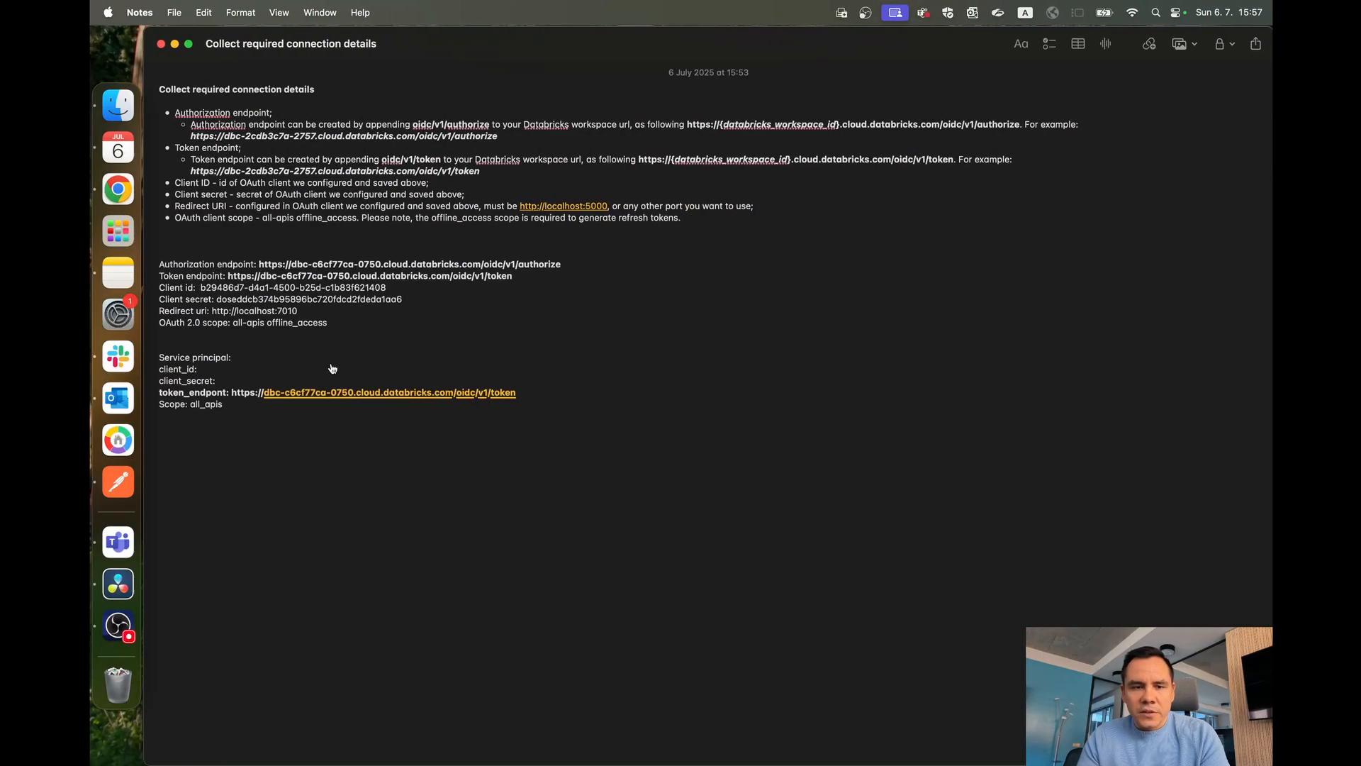
# Paste the client ID after client_id: and the generated secret after client_secret:.
pyautogui.press('super+v')
pyautogui.hotkey('ctrl', 'Left')
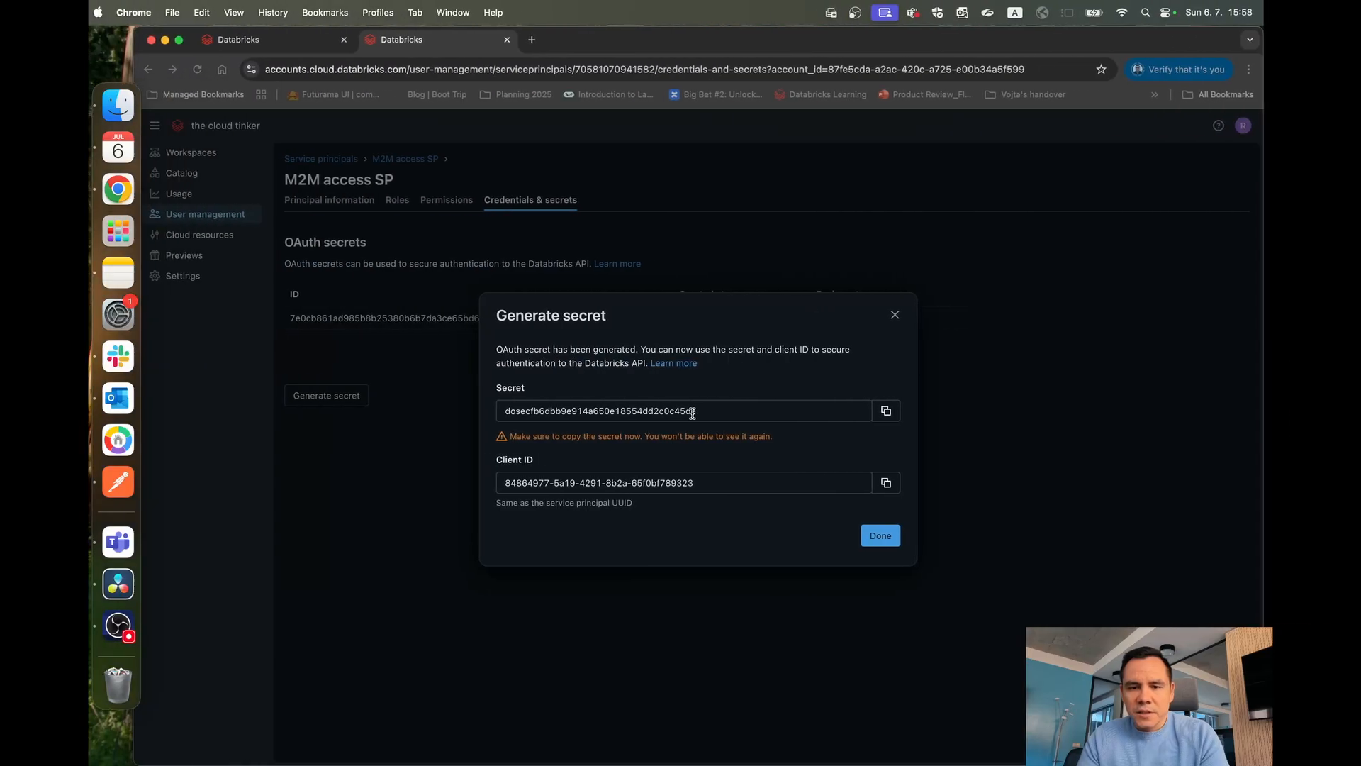
pyautogui.click(895, 411)
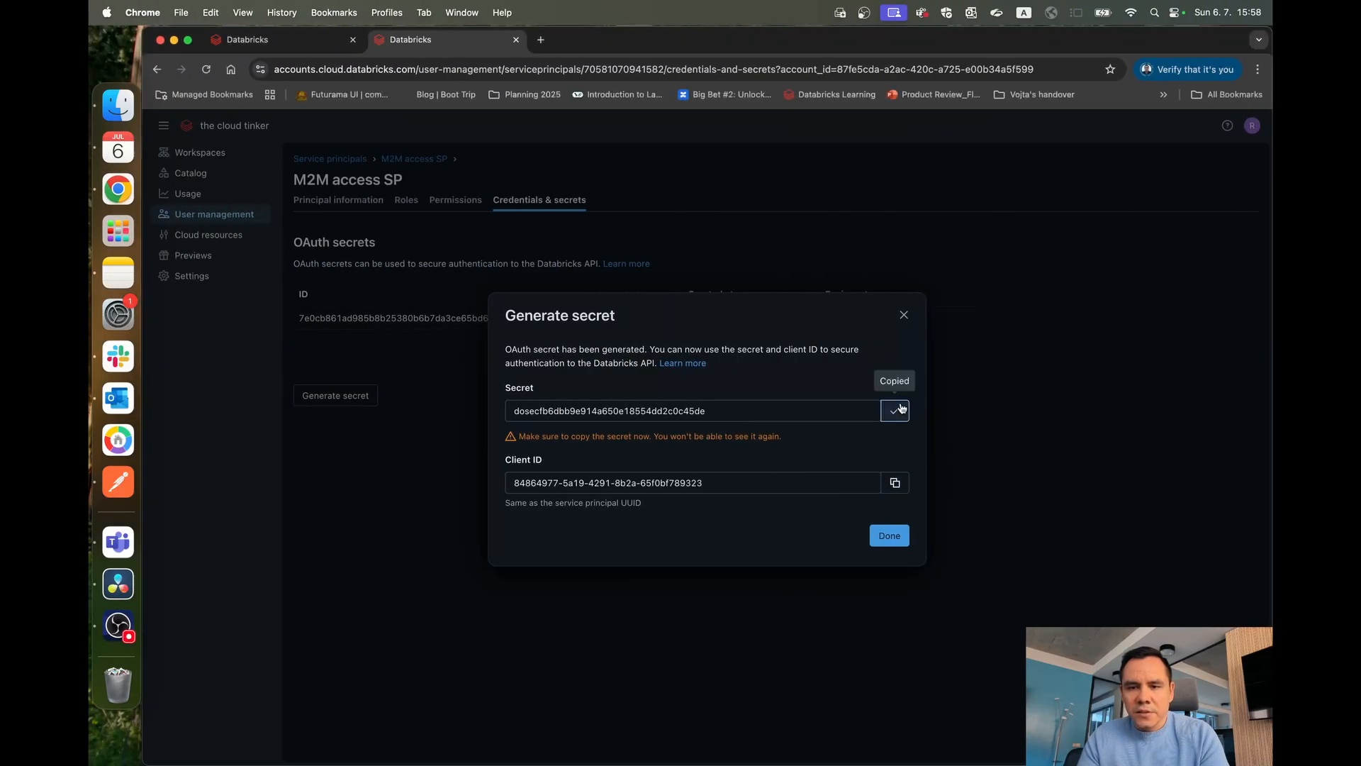
pyautogui.hotkey('ctrl', 'Right')
pyautogui.click(369, 378)
pyautogui.press('super+v')
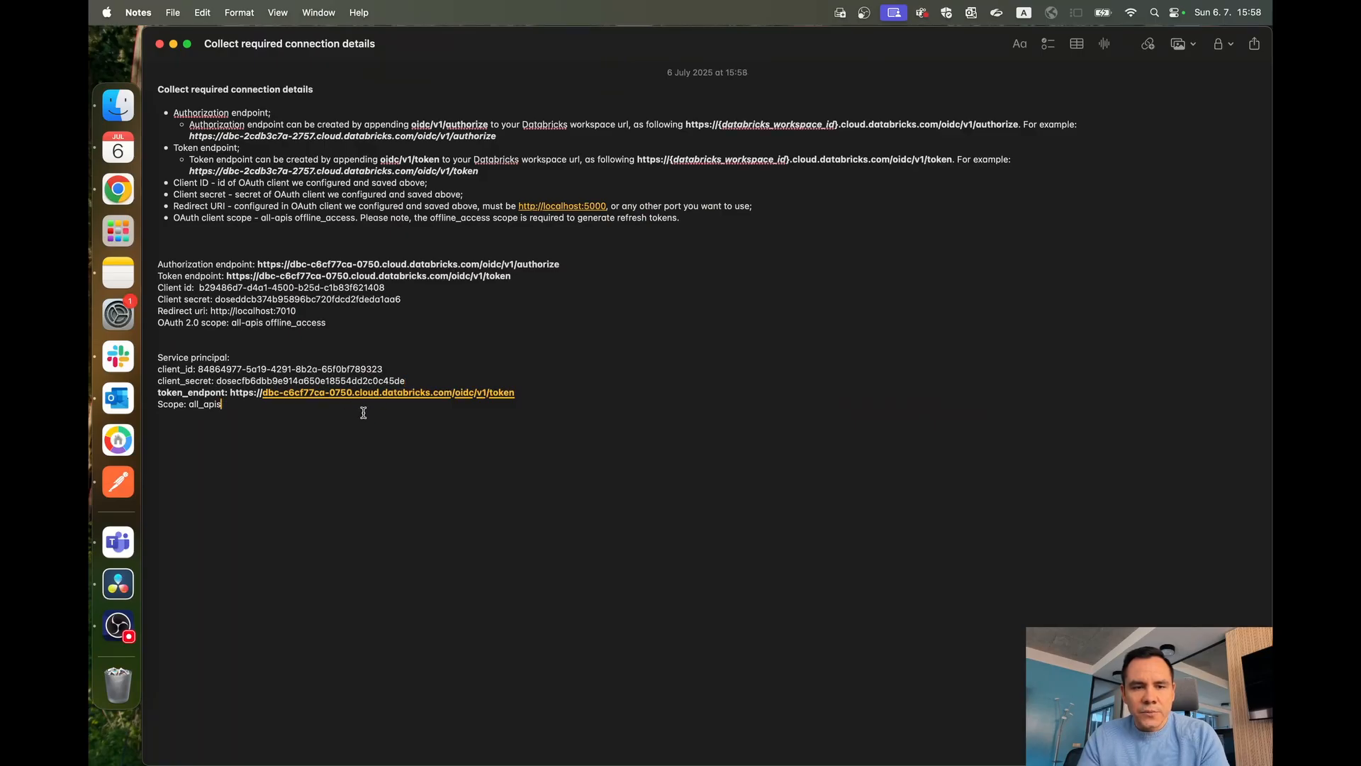
# Replace the linked token_endpoint URL with the same URL pasted as plain text.
pyautogui.doubleClick(193, 406)
pyautogui.click(216, 392)
pyautogui.doubleClick(217, 392)
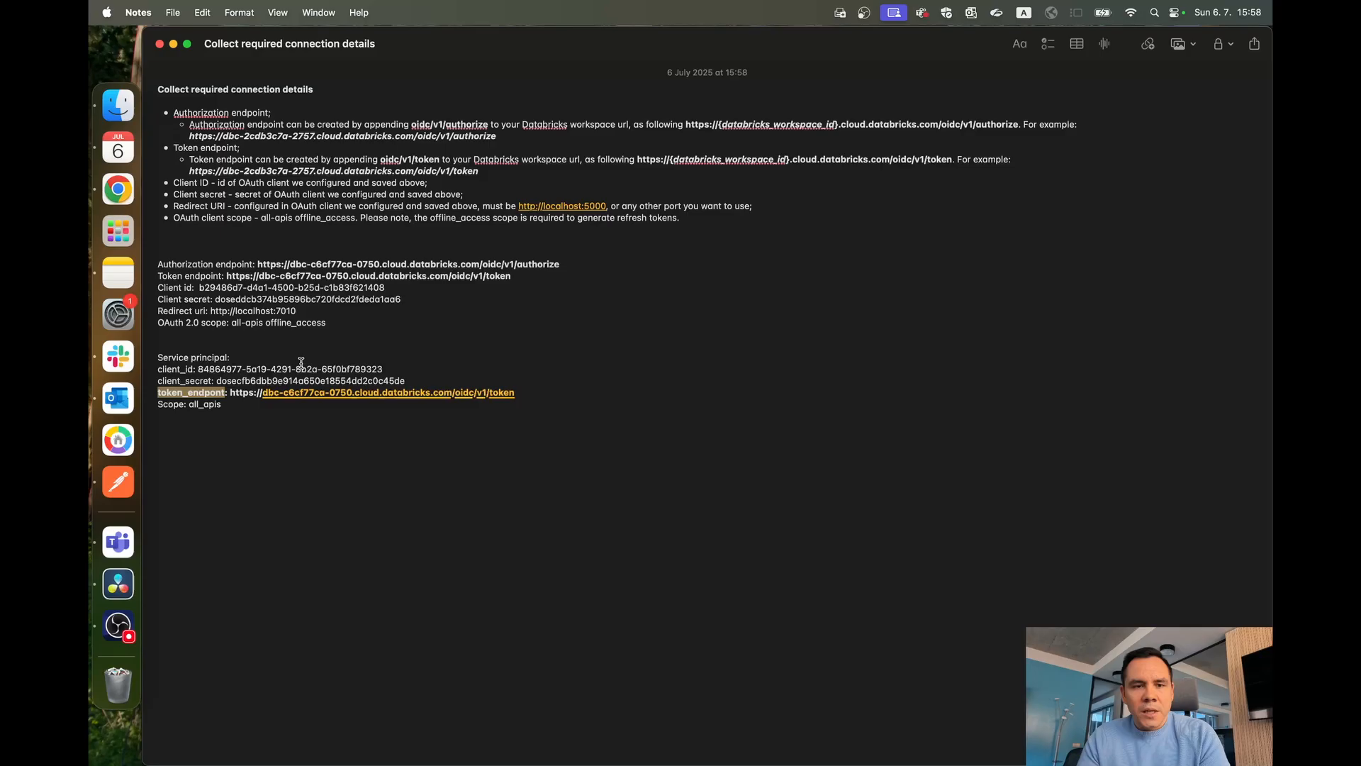
pyautogui.moveTo(227, 275); pyautogui.dragTo(494, 272)
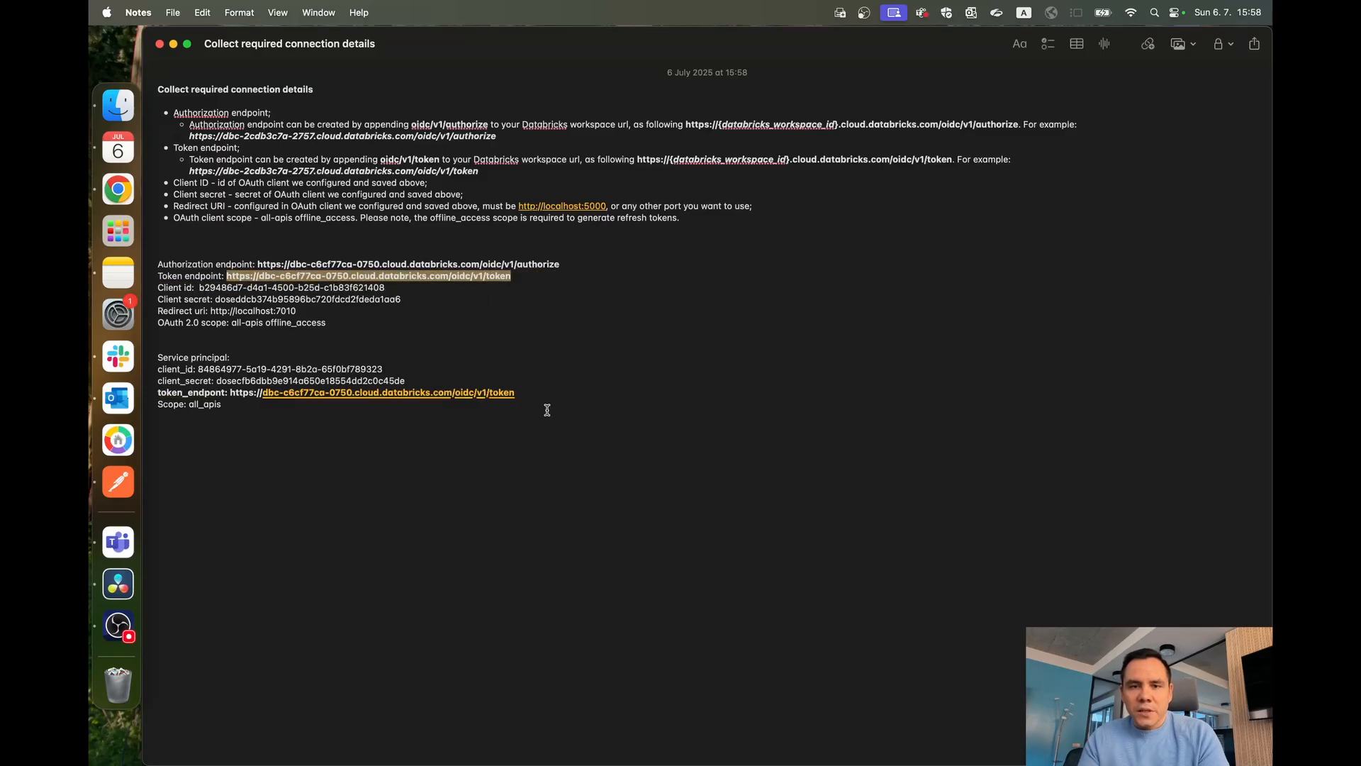
pyautogui.moveTo(531, 391); pyautogui.dragTo(236, 392)
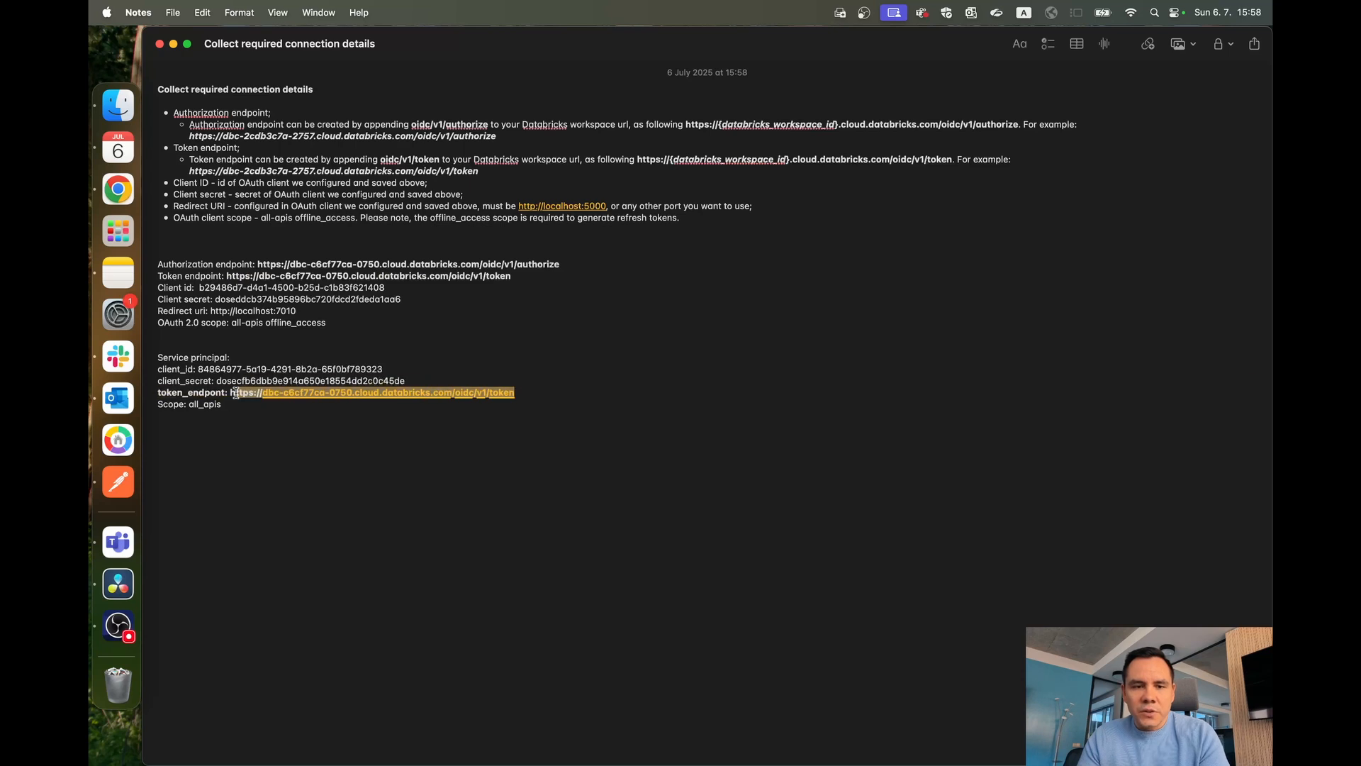
pyautogui.press('BackSpace')
pyautogui.press('BackSpace')
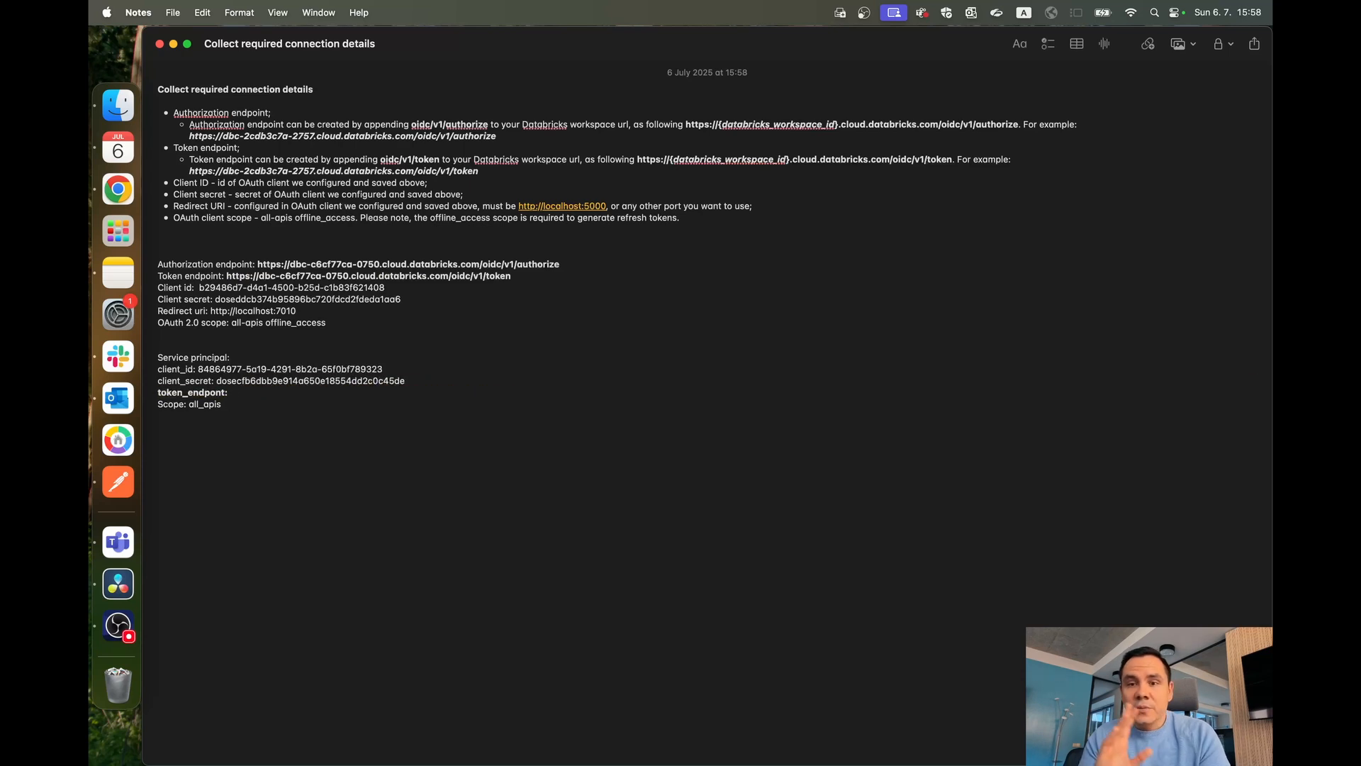
pyautogui.press('super+v')
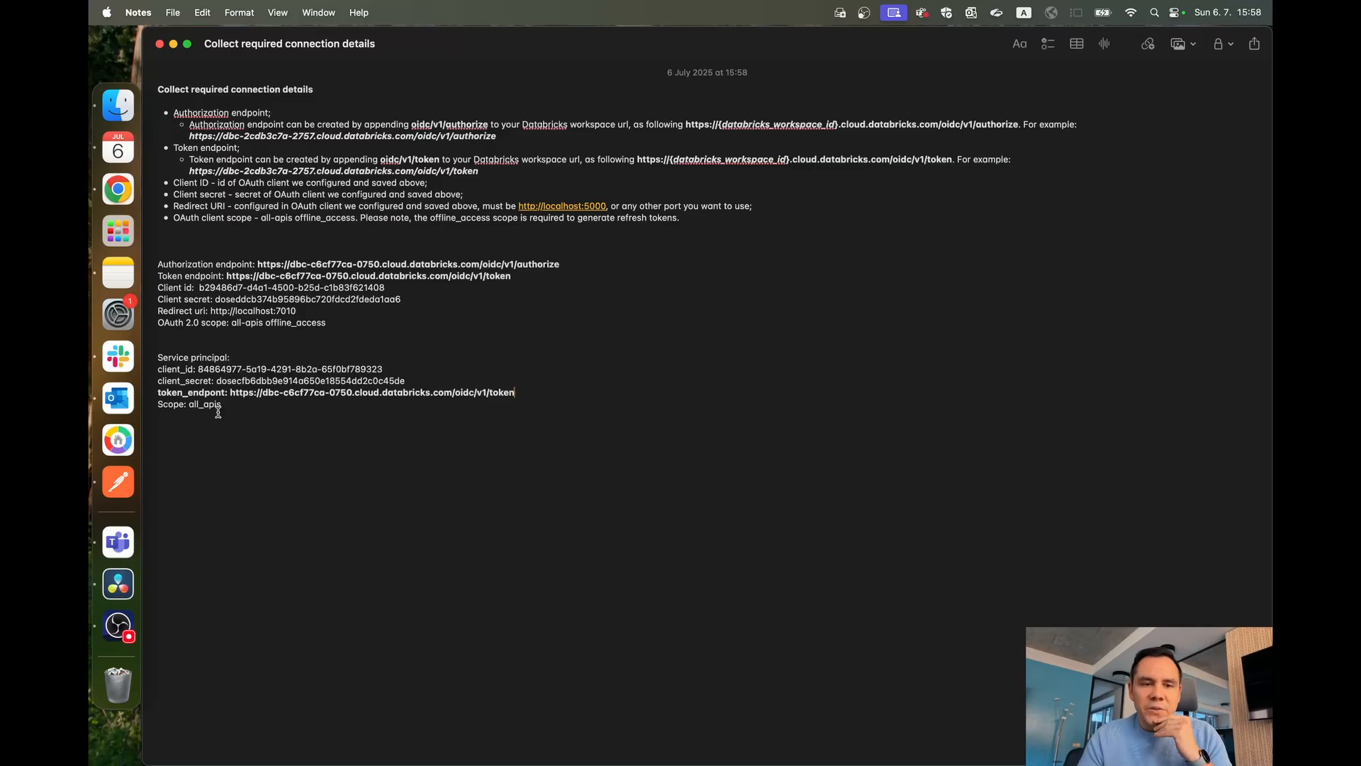
pyautogui.doubleClick(168, 392)
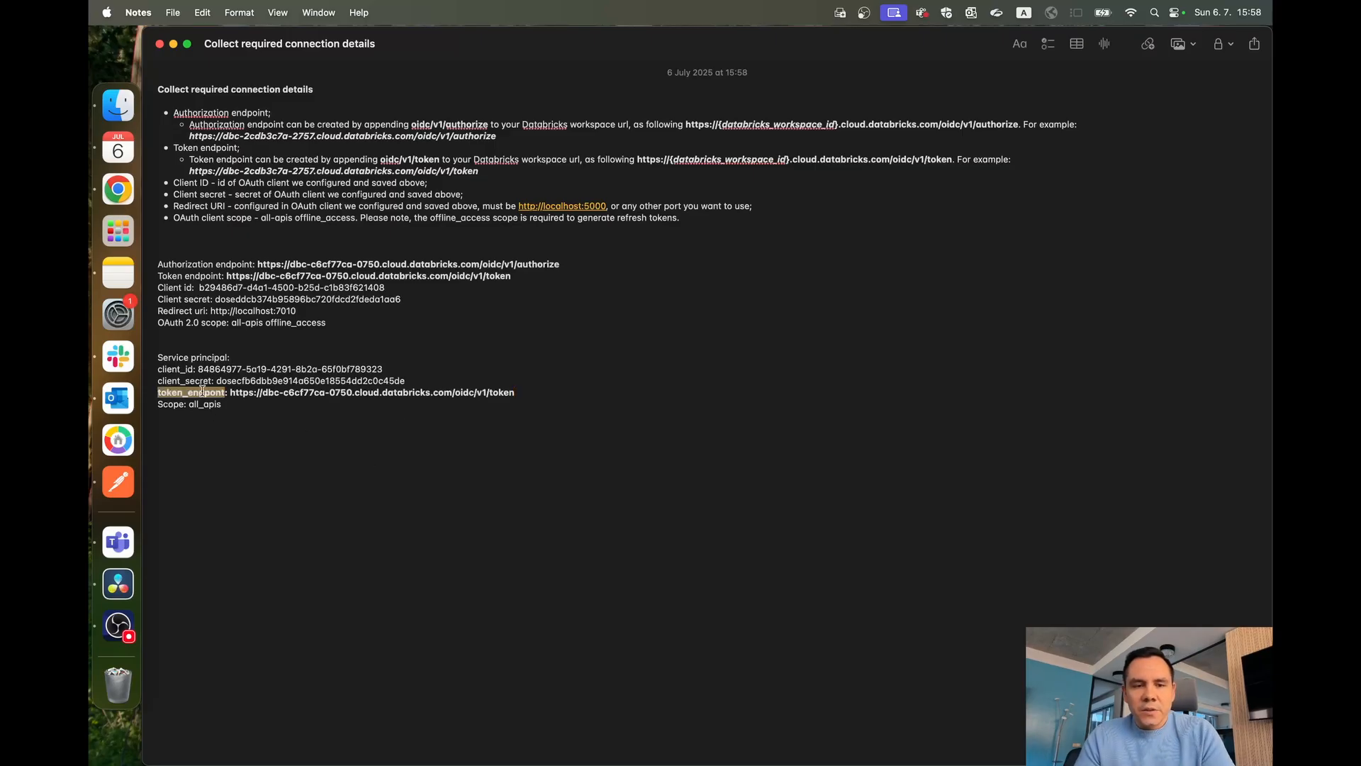
pyautogui.moveTo(231, 392); pyautogui.dragTo(513, 392)
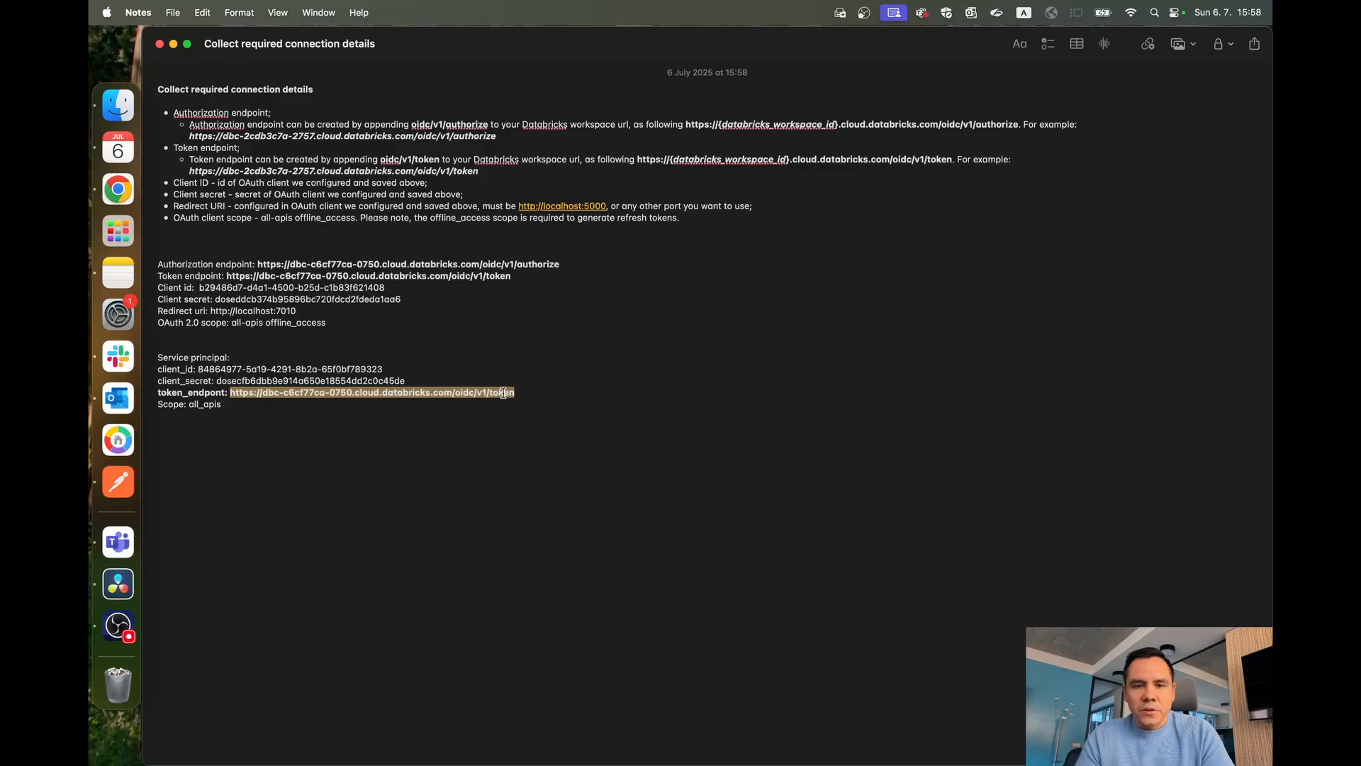
pyautogui.doubleClick(505, 392)
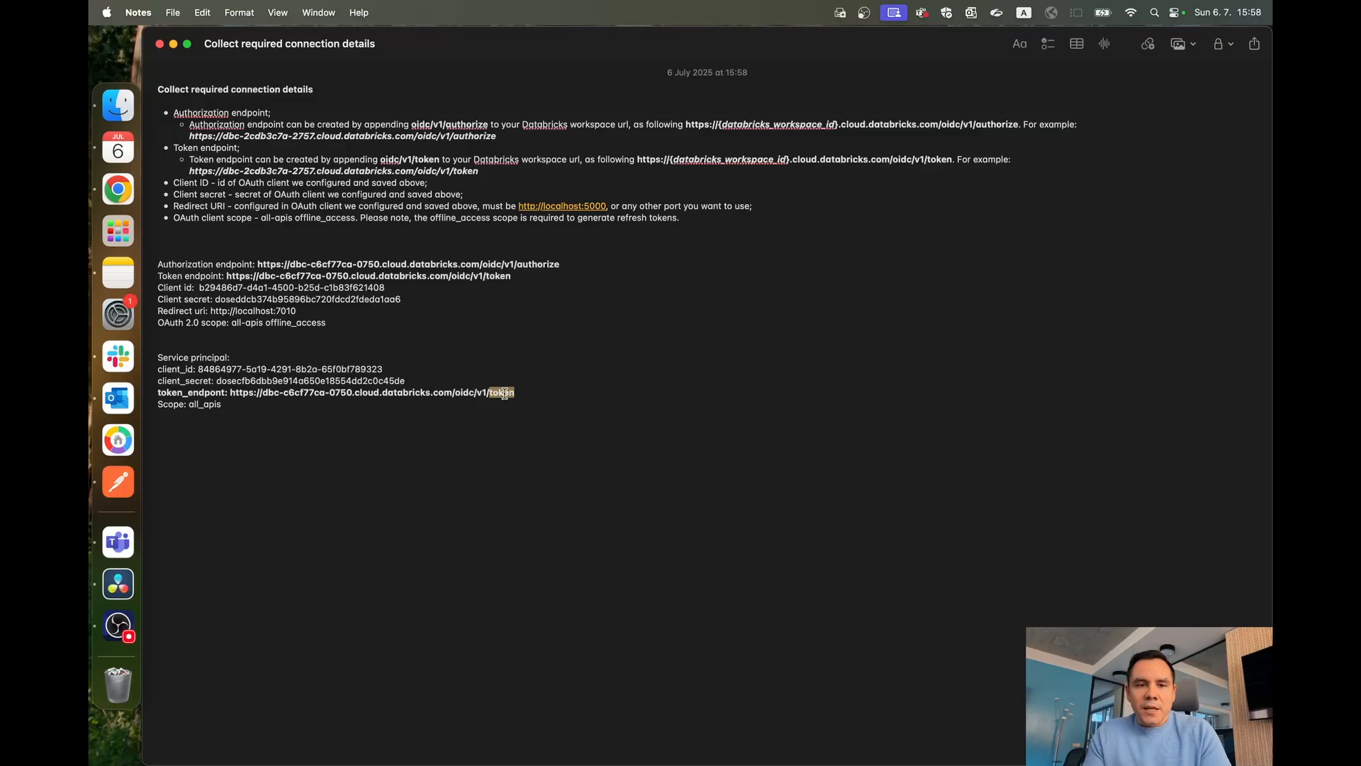
pyautogui.press('super+Tab')
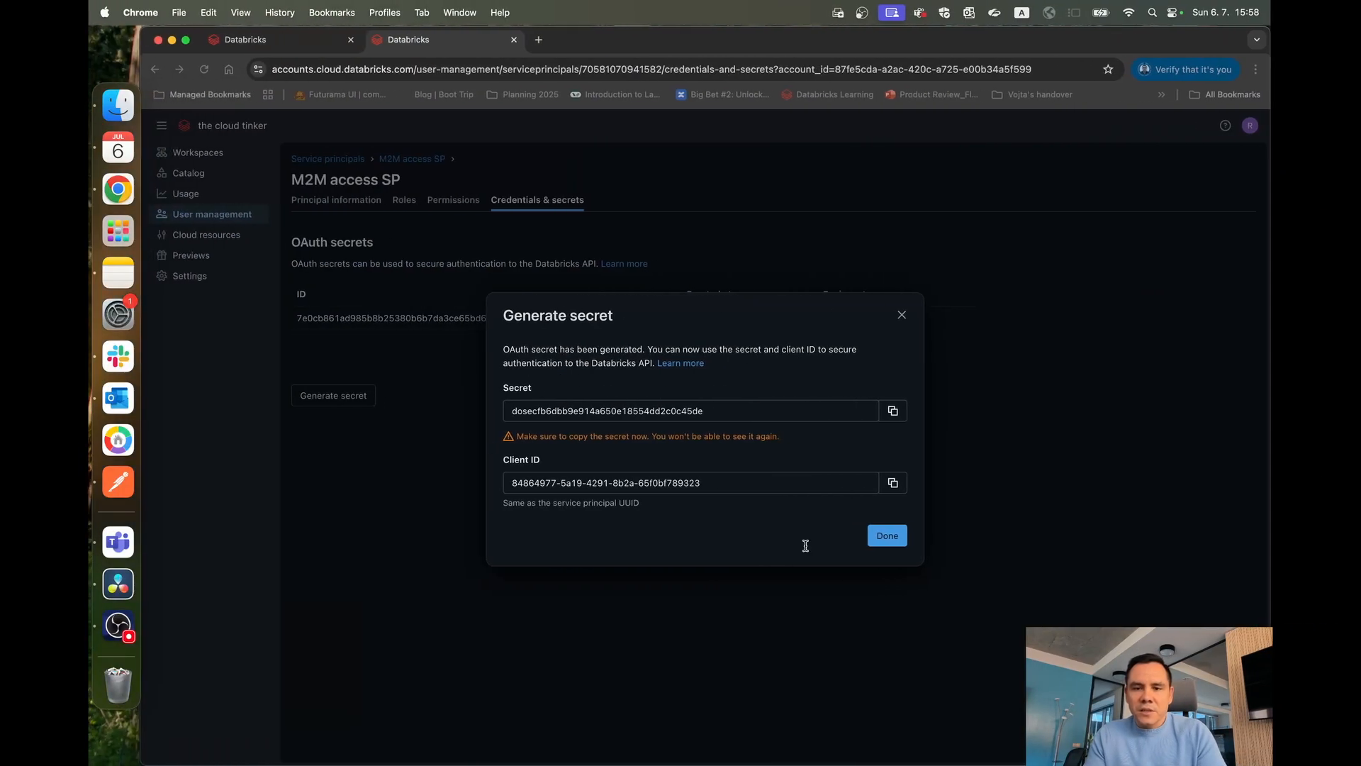
# Close the Generate secret dialog with Done.
pyautogui.click(886, 536)
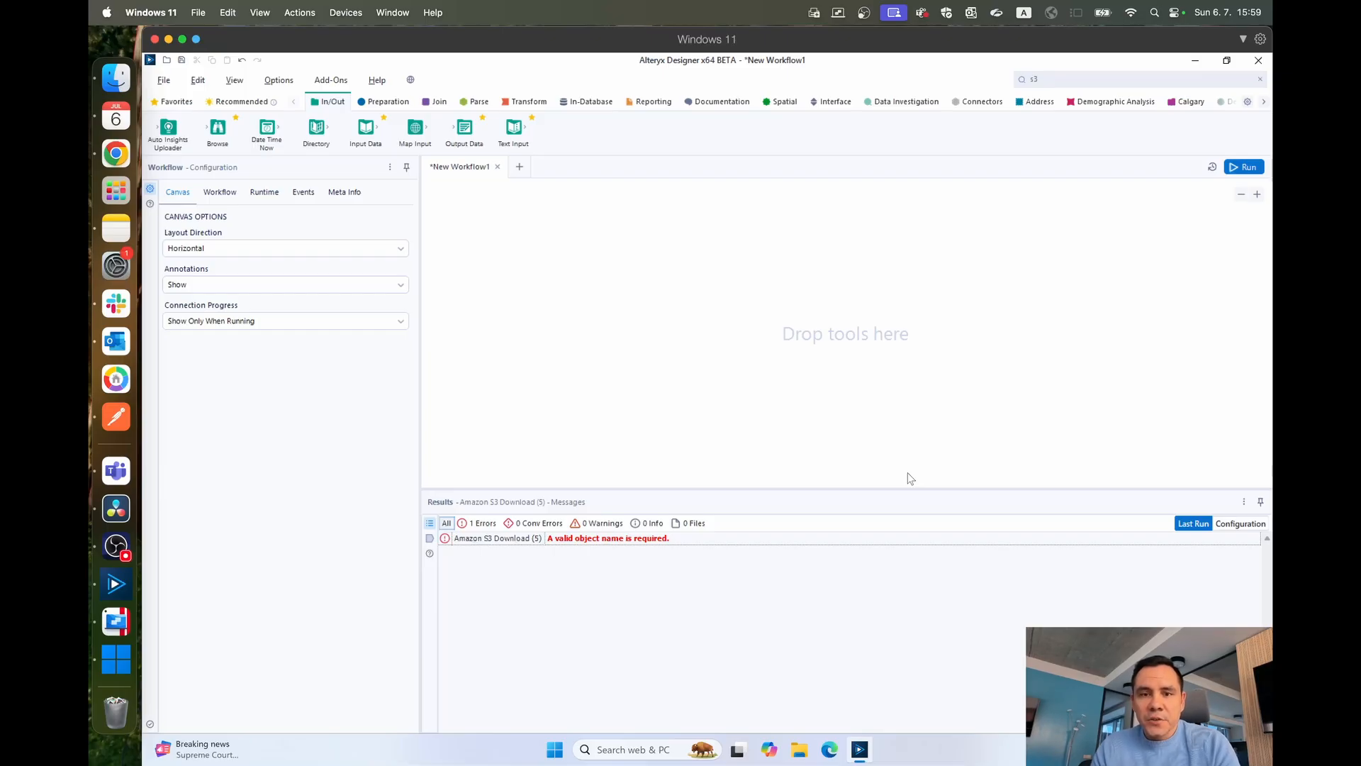
# Drop an Input Data tool onto the empty workflow and enable Data Connection Manager.
pyautogui.moveTo(872, 488); pyautogui.dragTo(872, 520)
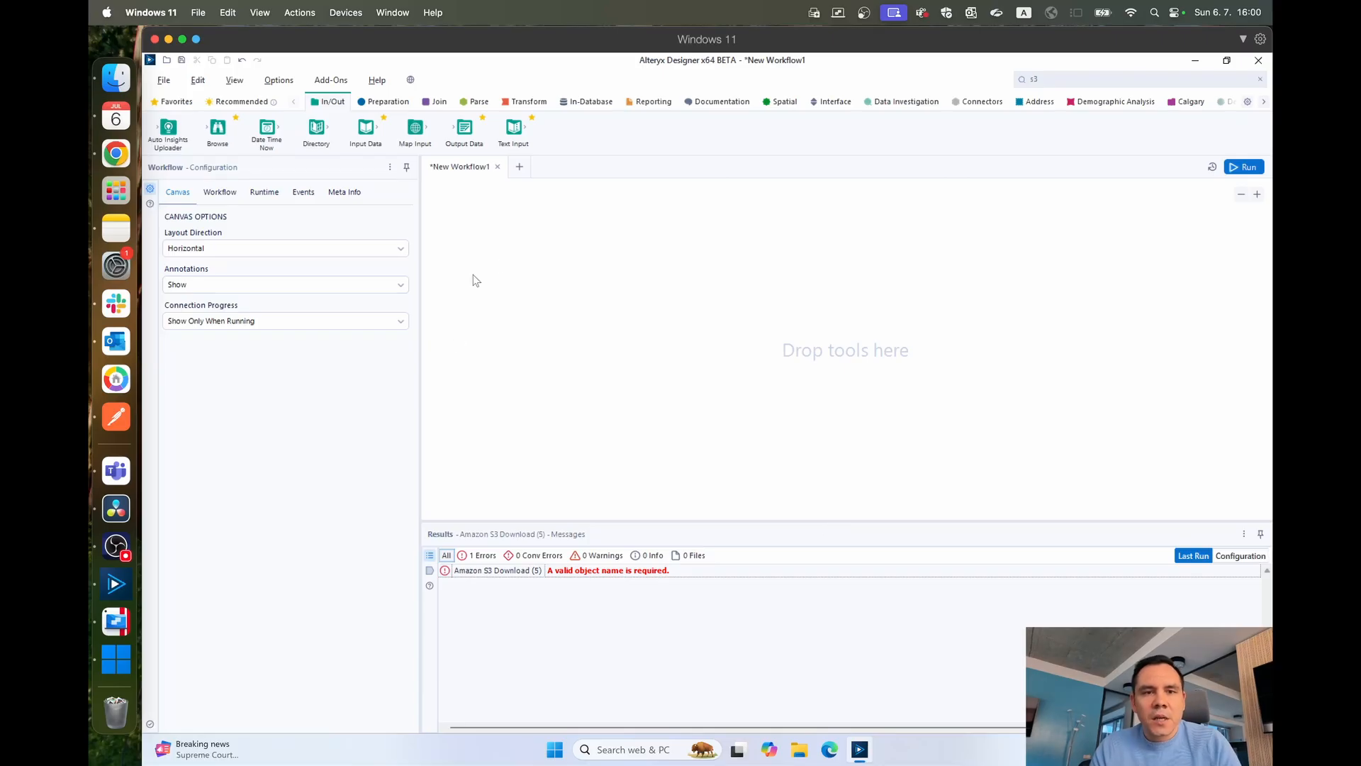
pyautogui.moveTo(365, 132); pyautogui.dragTo(488, 260)
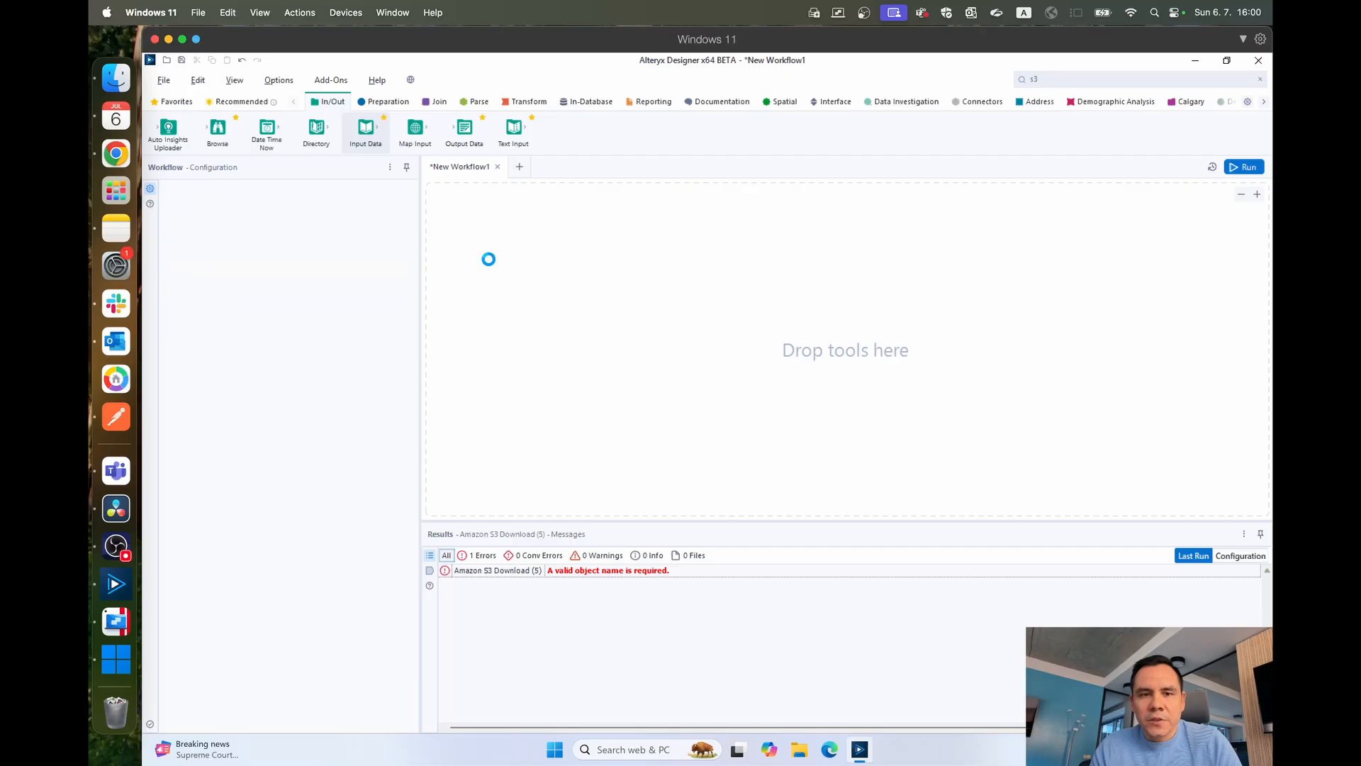
pyautogui.click(260, 239)
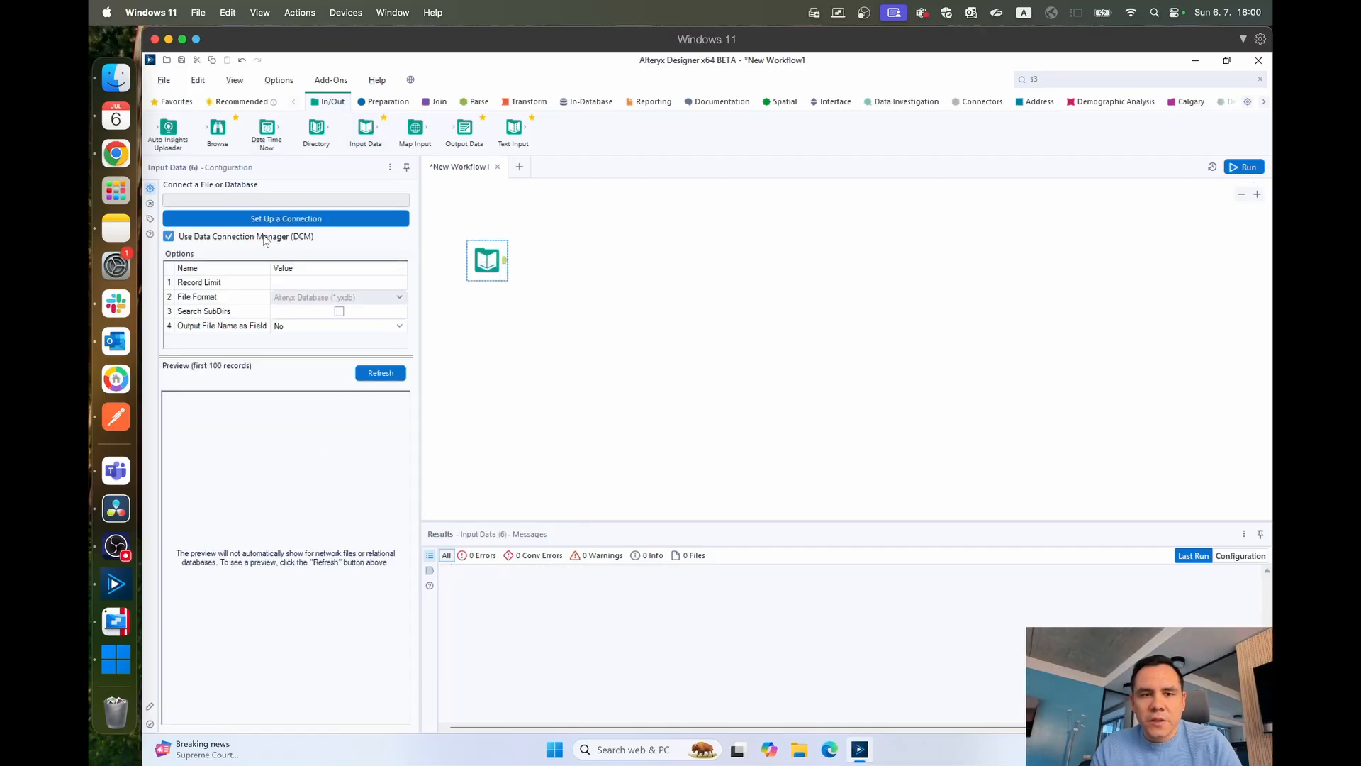
# Choose Quick connect for Databricks Unity Catalog in the Data sources list.
pyautogui.click(275, 220)
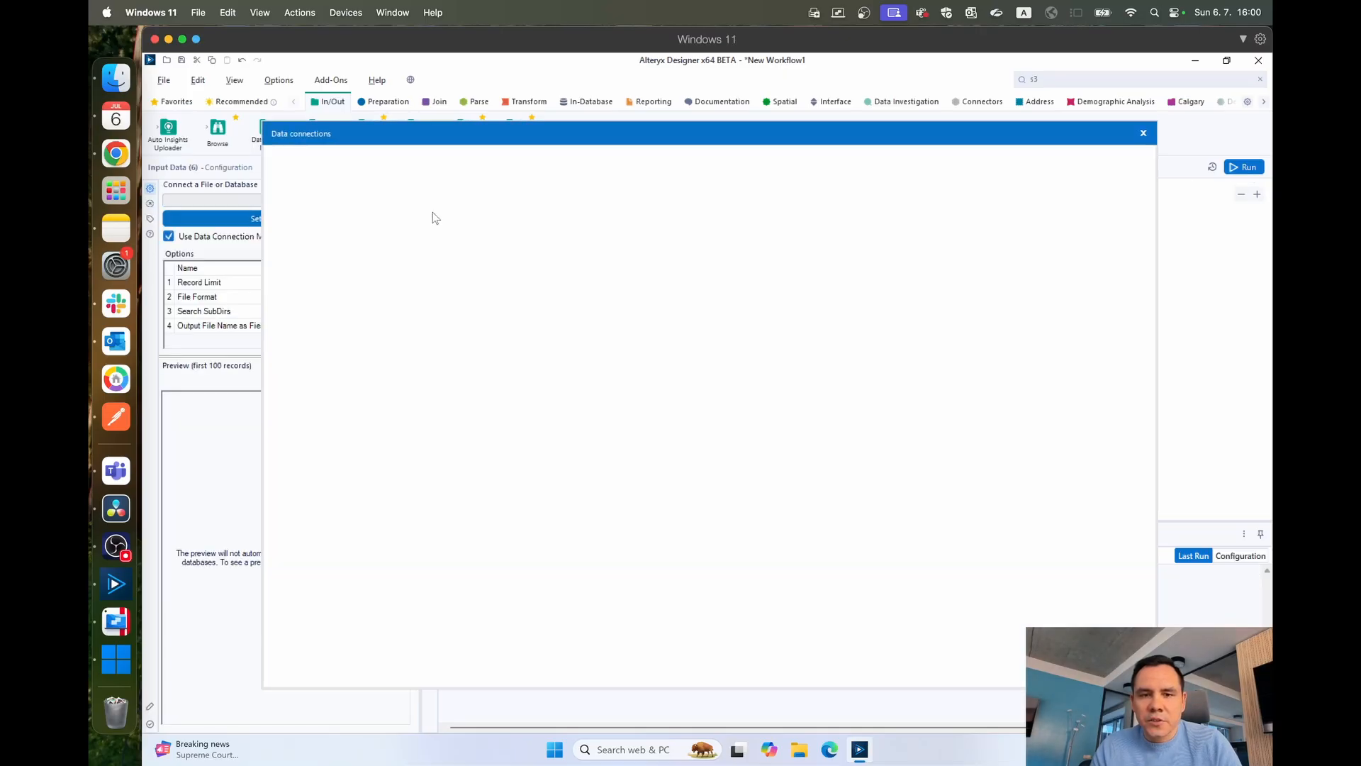
pyautogui.click(365, 242)
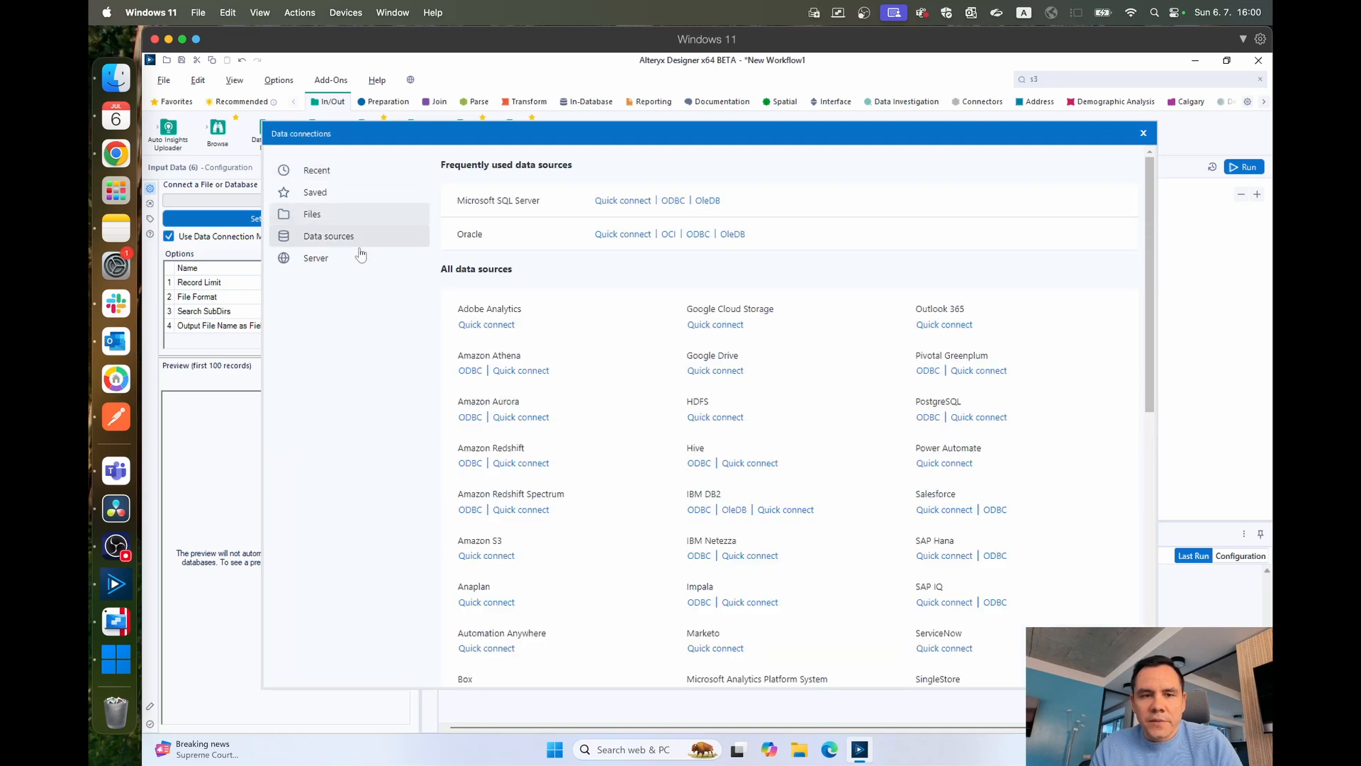
pyautogui.scroll(-5, 711, 422)
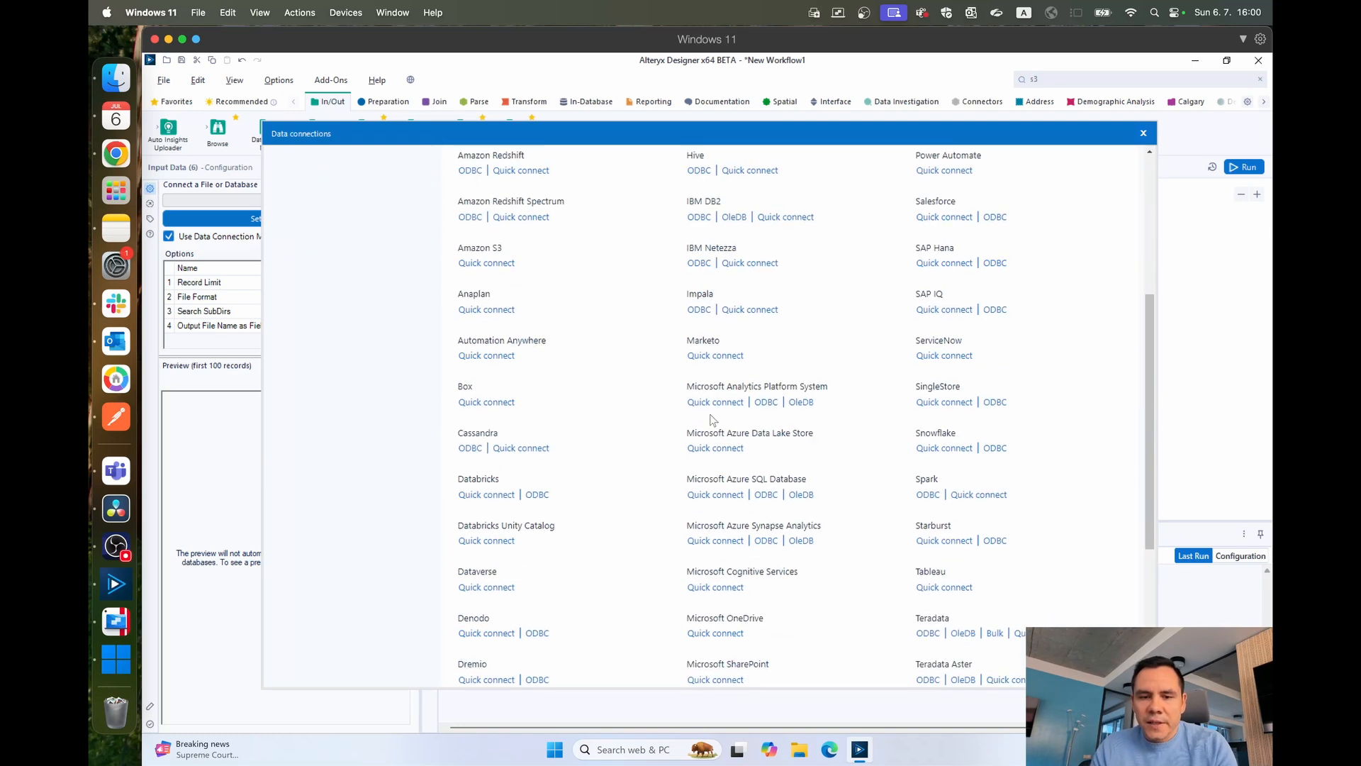
pyautogui.scroll(-1, 711, 421)
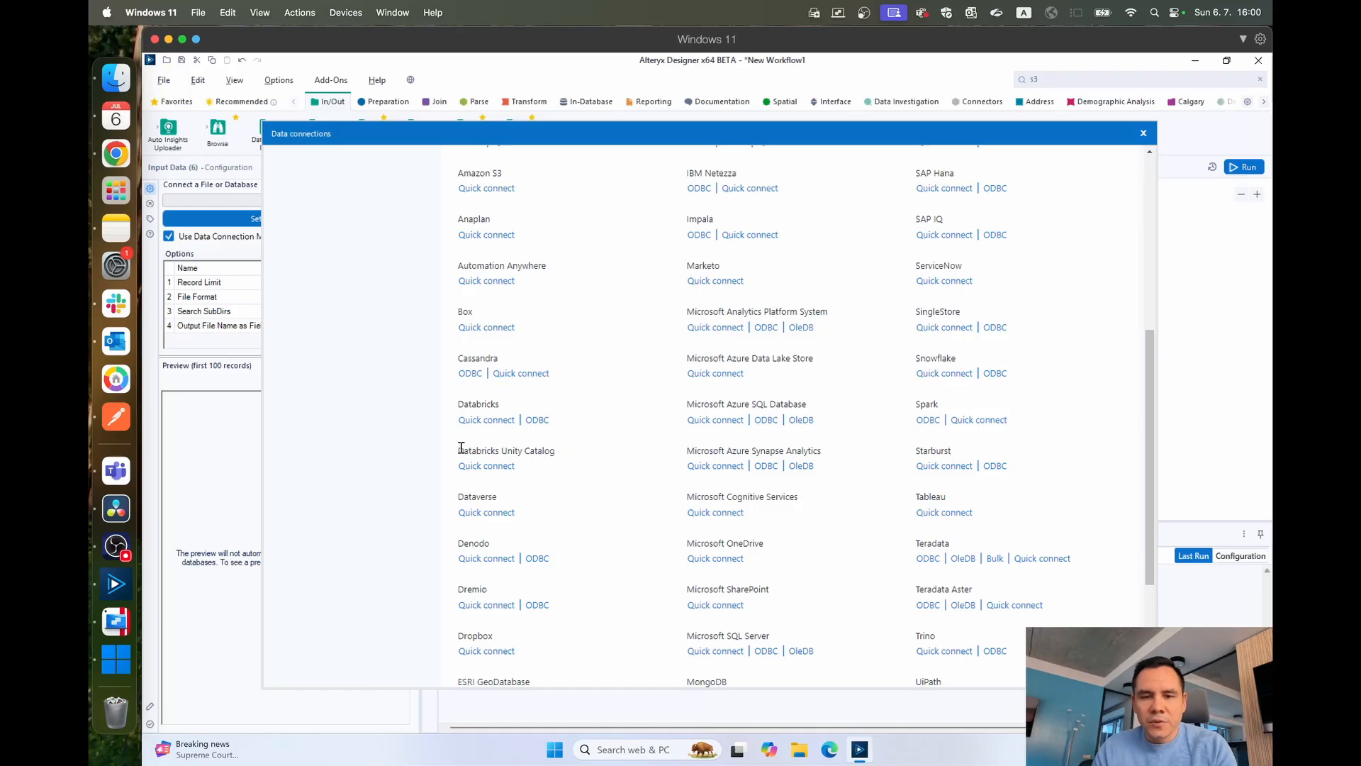
pyautogui.moveTo(459, 450); pyautogui.dragTo(536, 449)
pyautogui.click(486, 466)
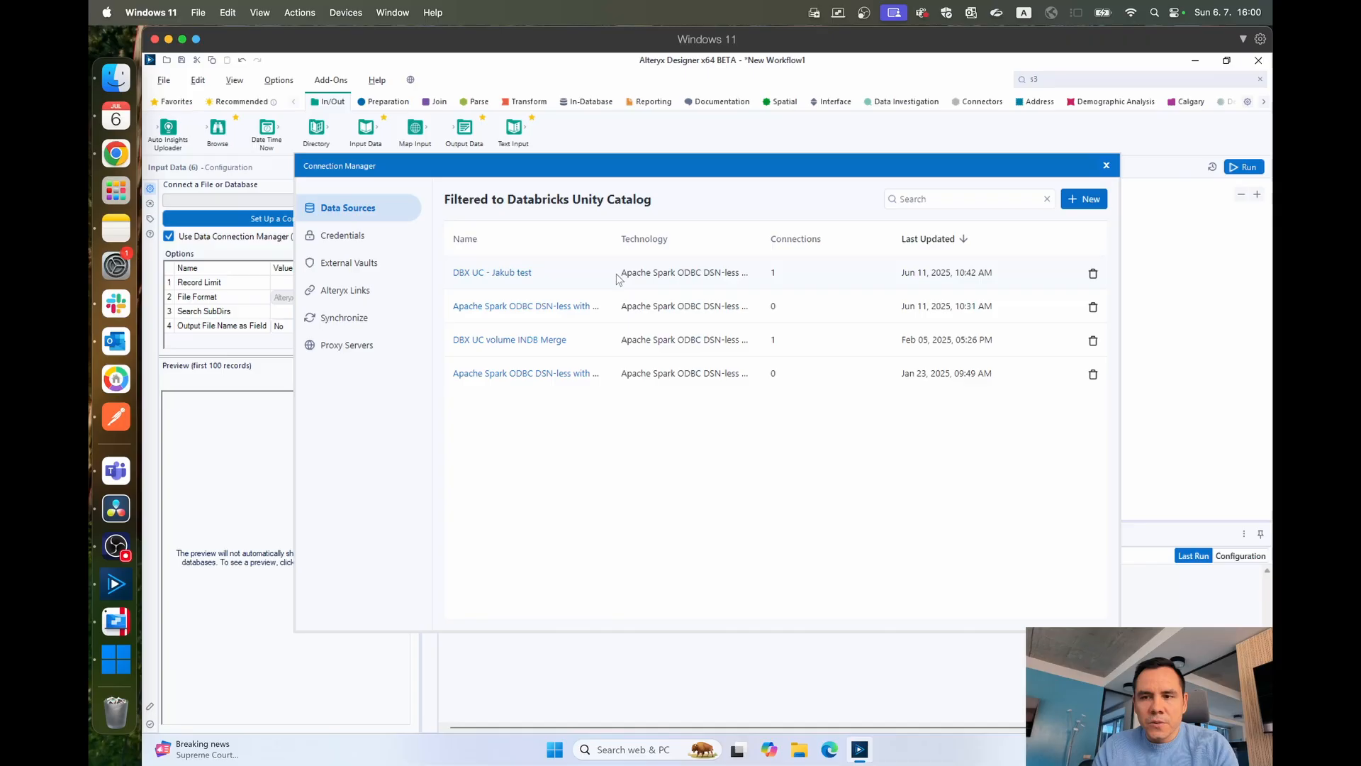
# Rename the new data source to 'DBX The cloud Tinker Test'.
pyautogui.click(561, 290)
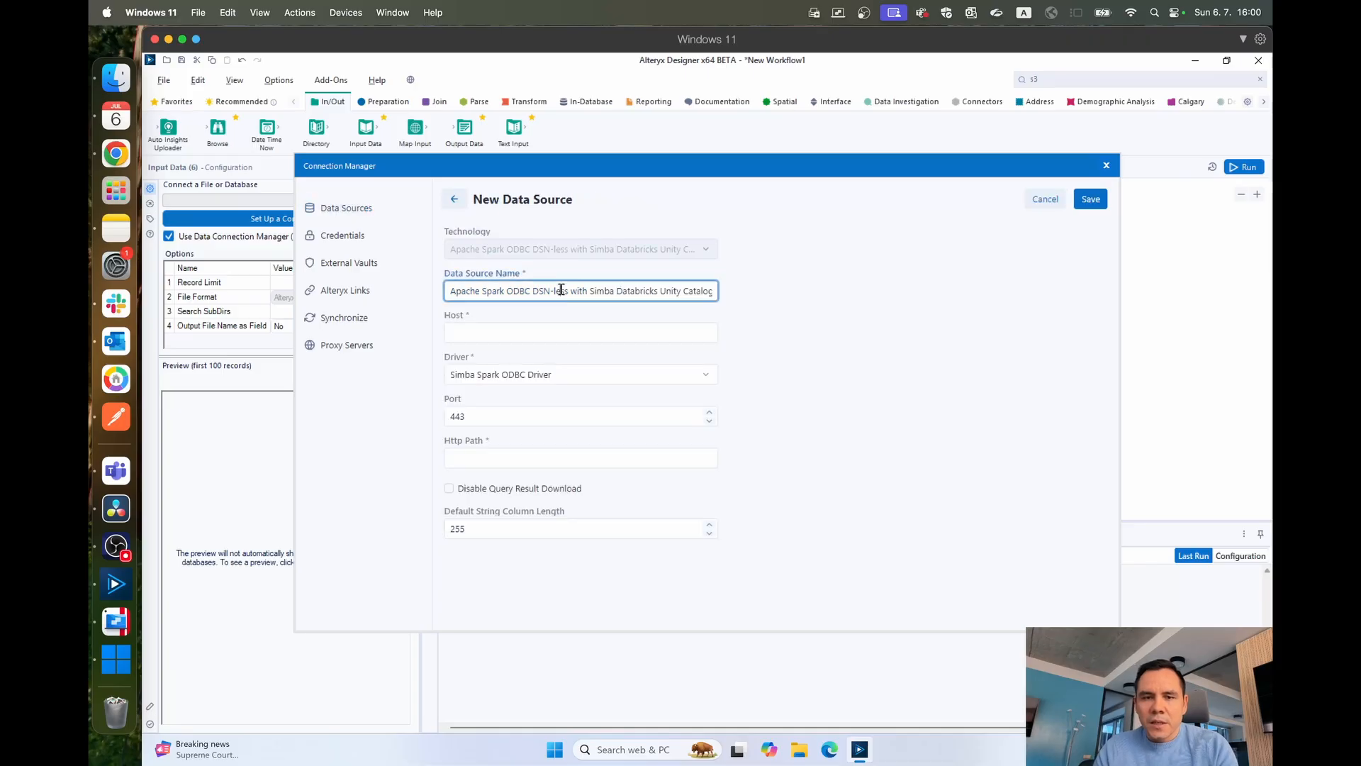
pyautogui.hotkey('ctrl', 'a')
pyautogui.write('DBX')
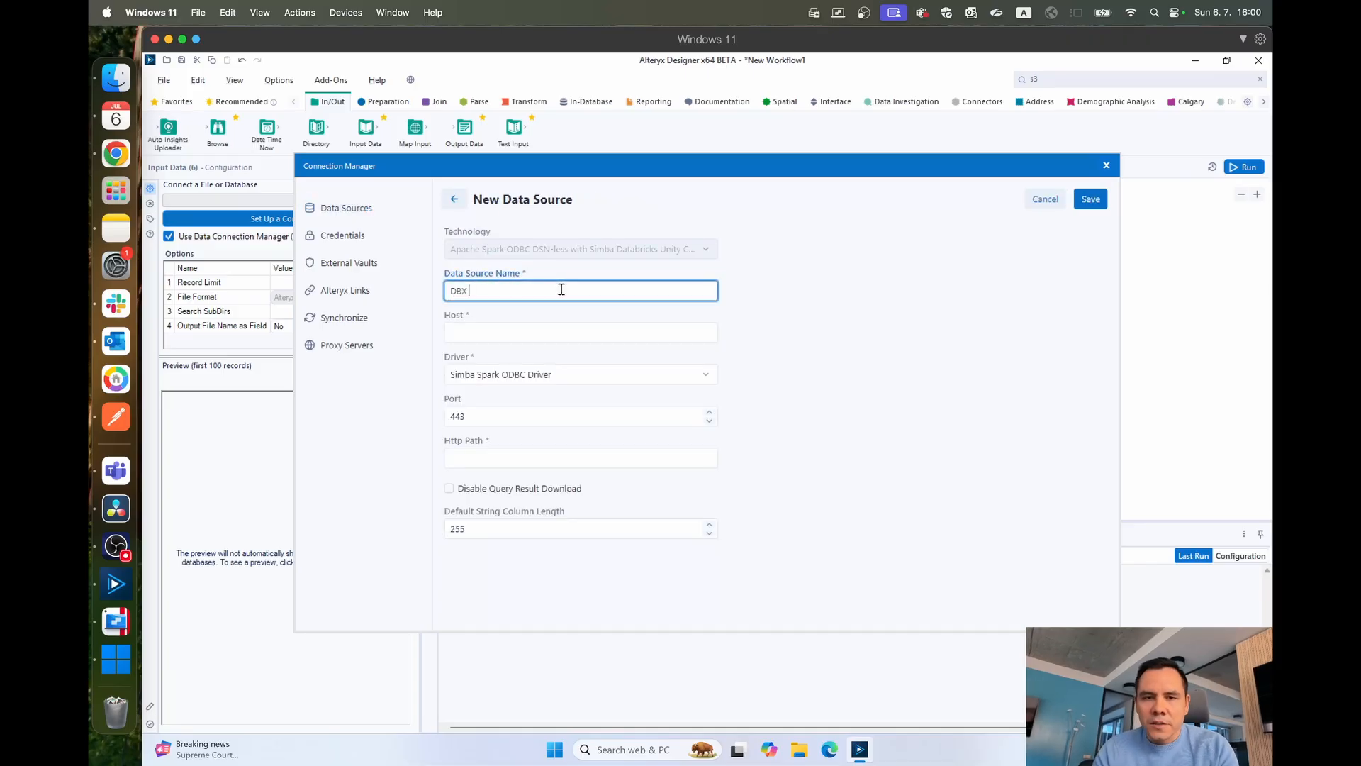
pyautogui.write(' The cloud Tinker Test')
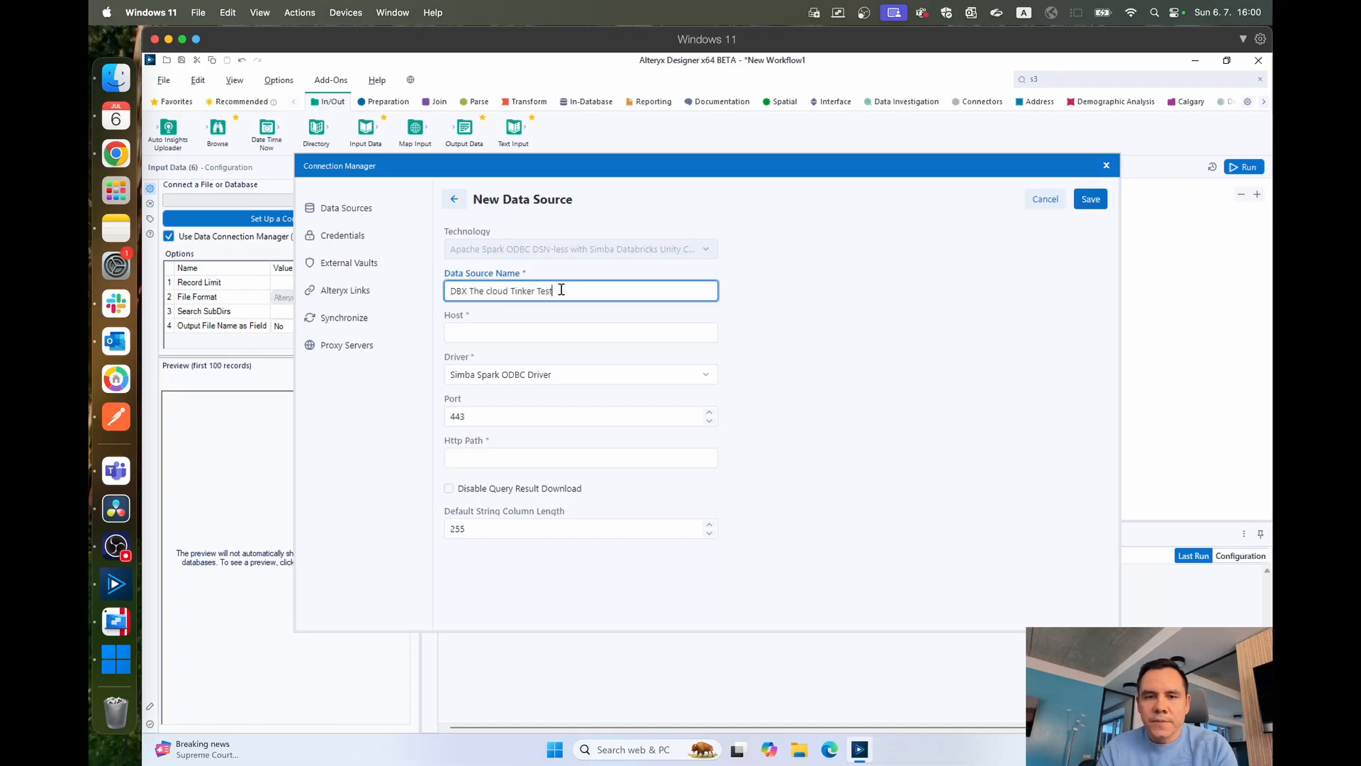
# Paste the Databricks server hostname into Host and the warehouse HTTP path into Http Path.
pyautogui.click(539, 326)
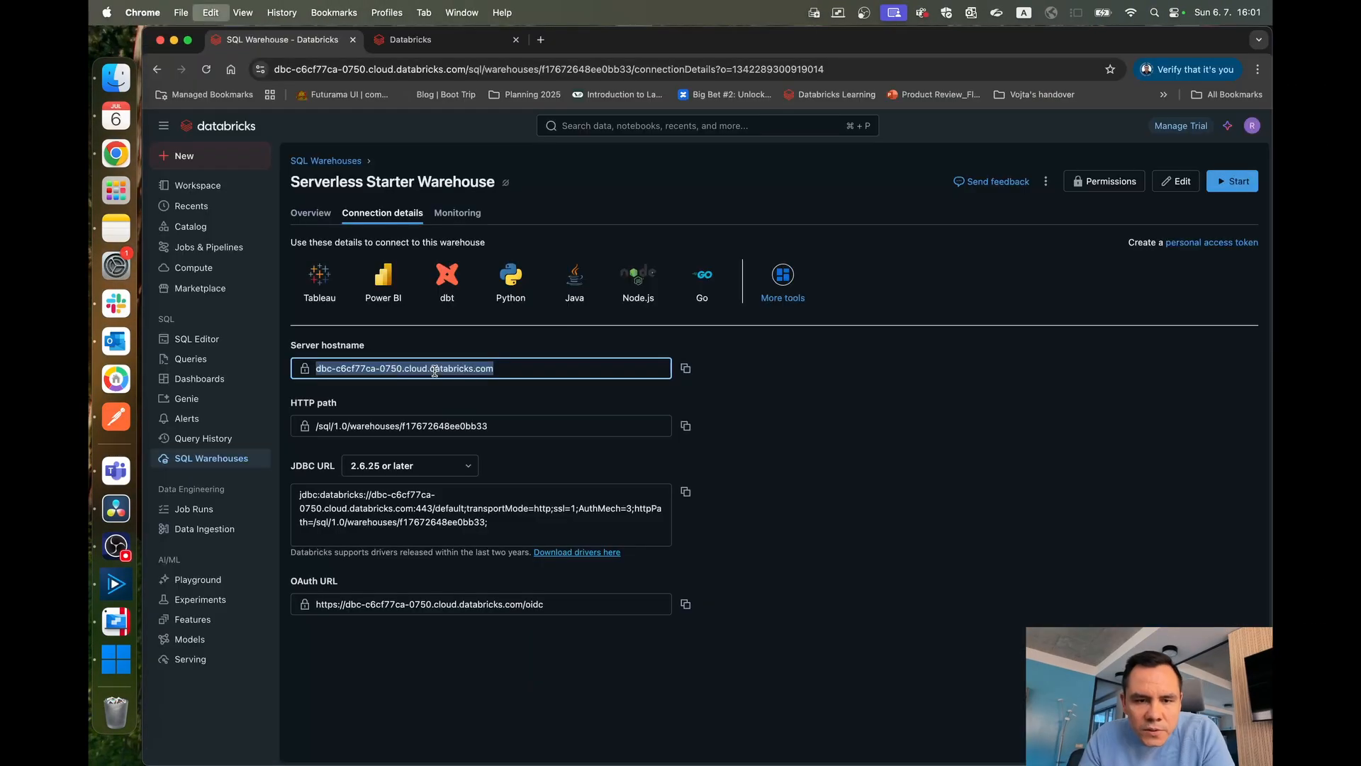
pyautogui.press('super+Tab')
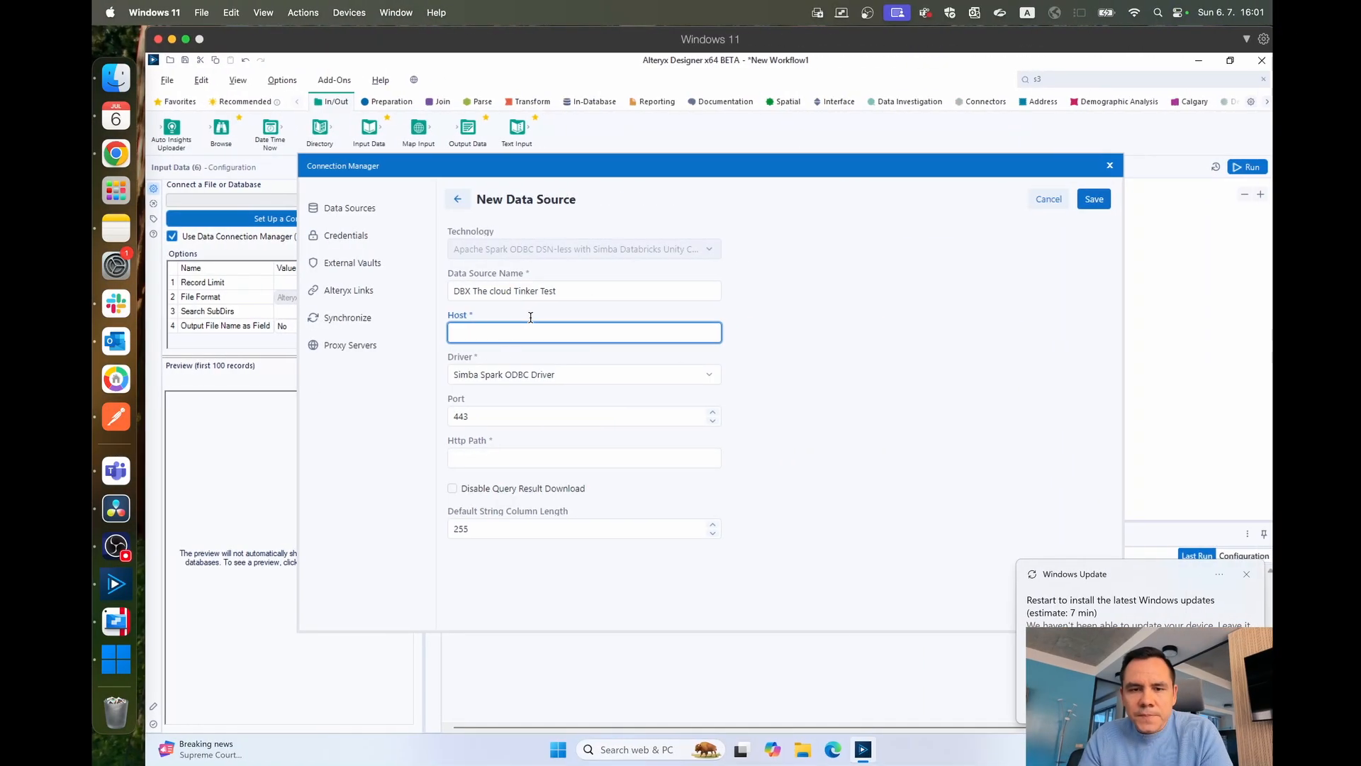
pyautogui.write('dbc-c6cf77ca-0750.cloud.databricks.com')
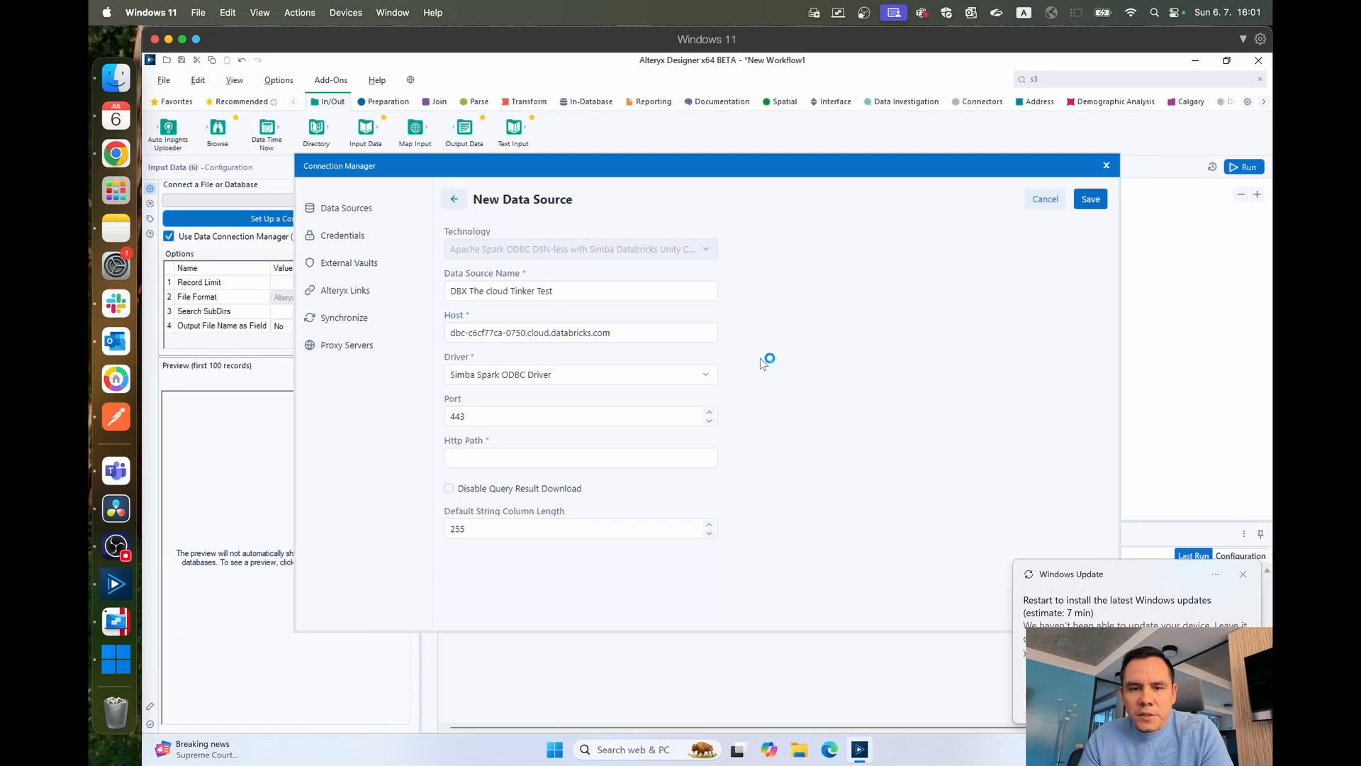
pyautogui.click(628, 460)
pyautogui.press('super+Tab')
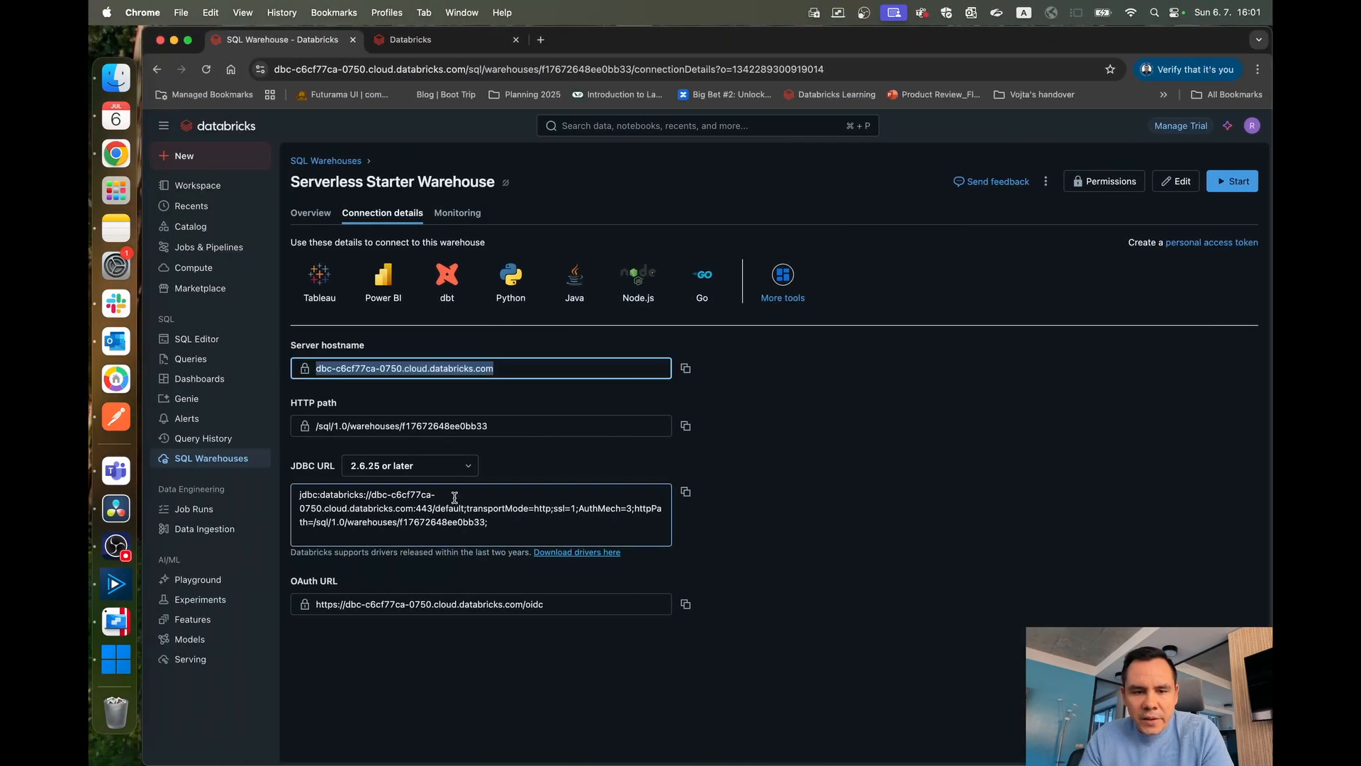
pyautogui.click(535, 425)
pyautogui.hotkey('ctrl', 'c')
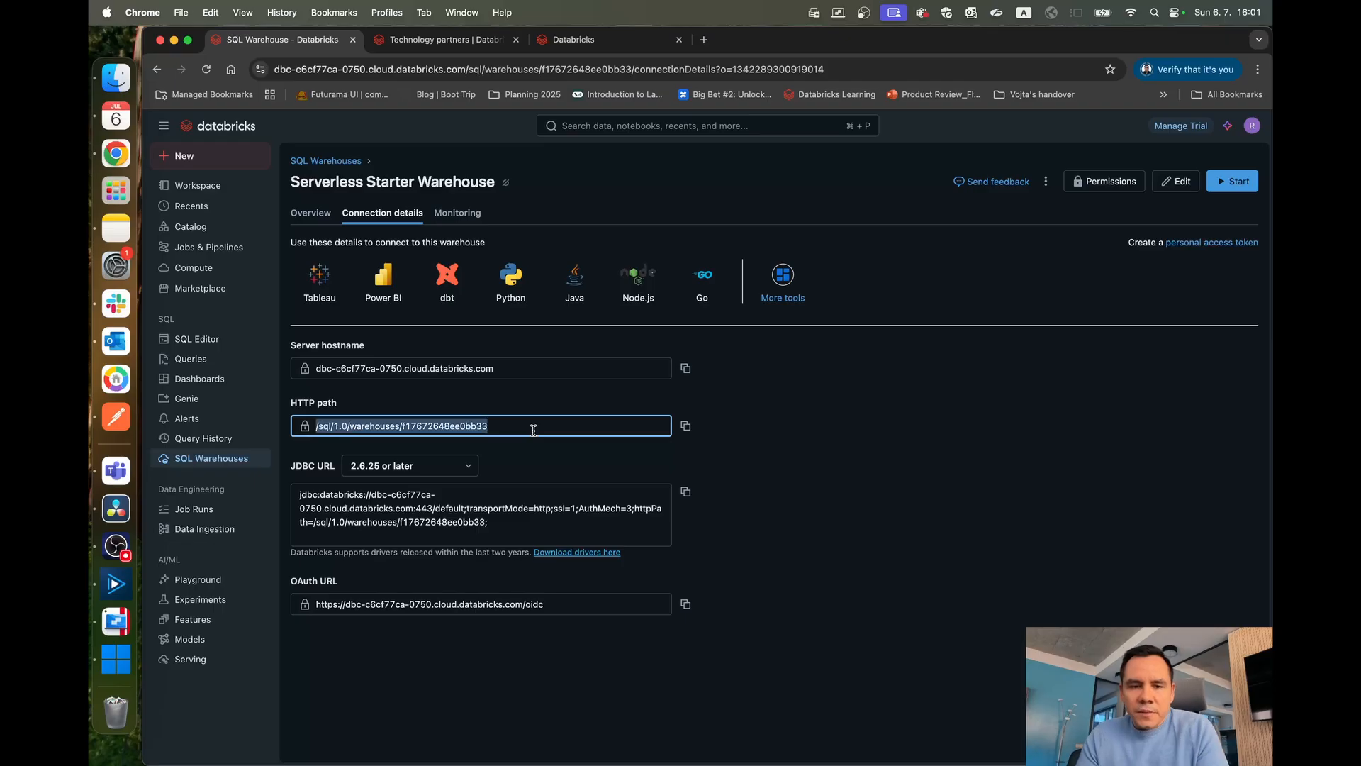
pyautogui.press('super+Tab')
pyautogui.hotkey('ctrl', 'v')
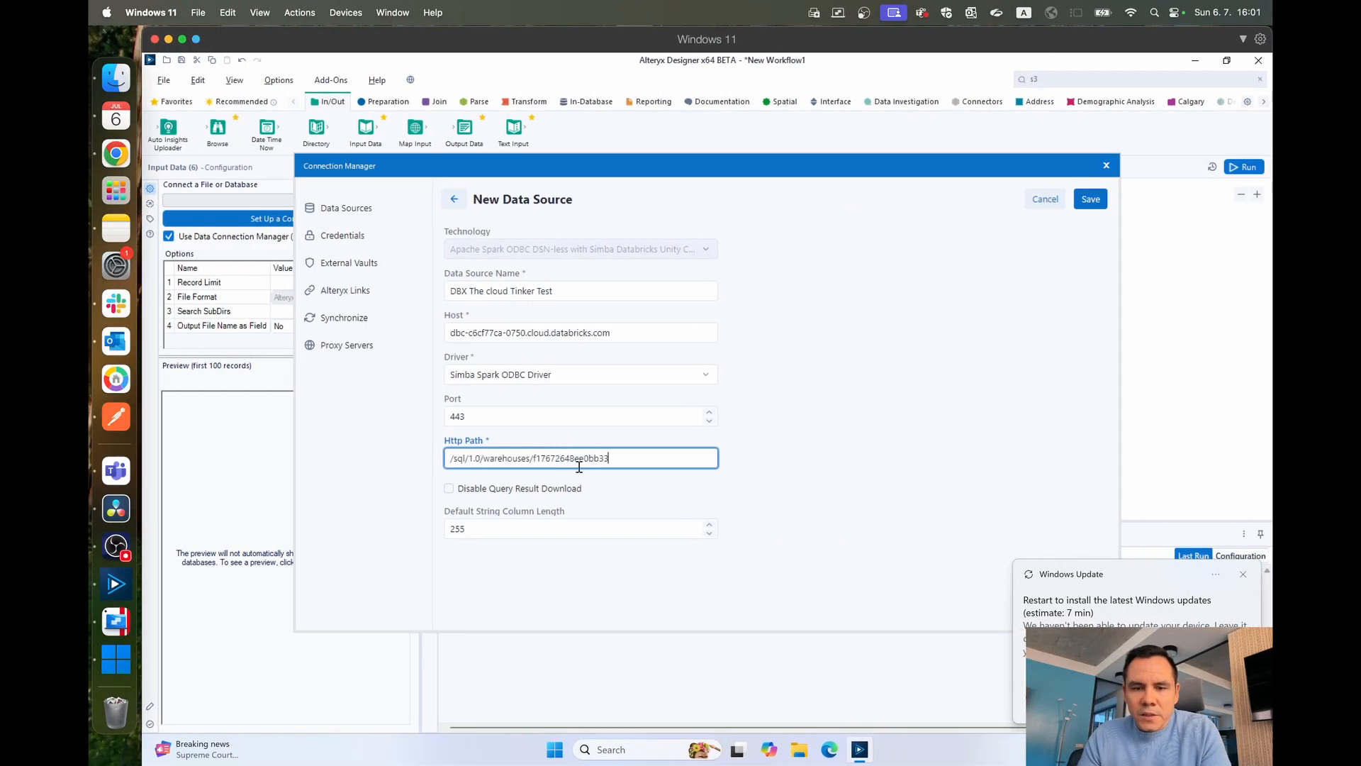
pyautogui.click(810, 465)
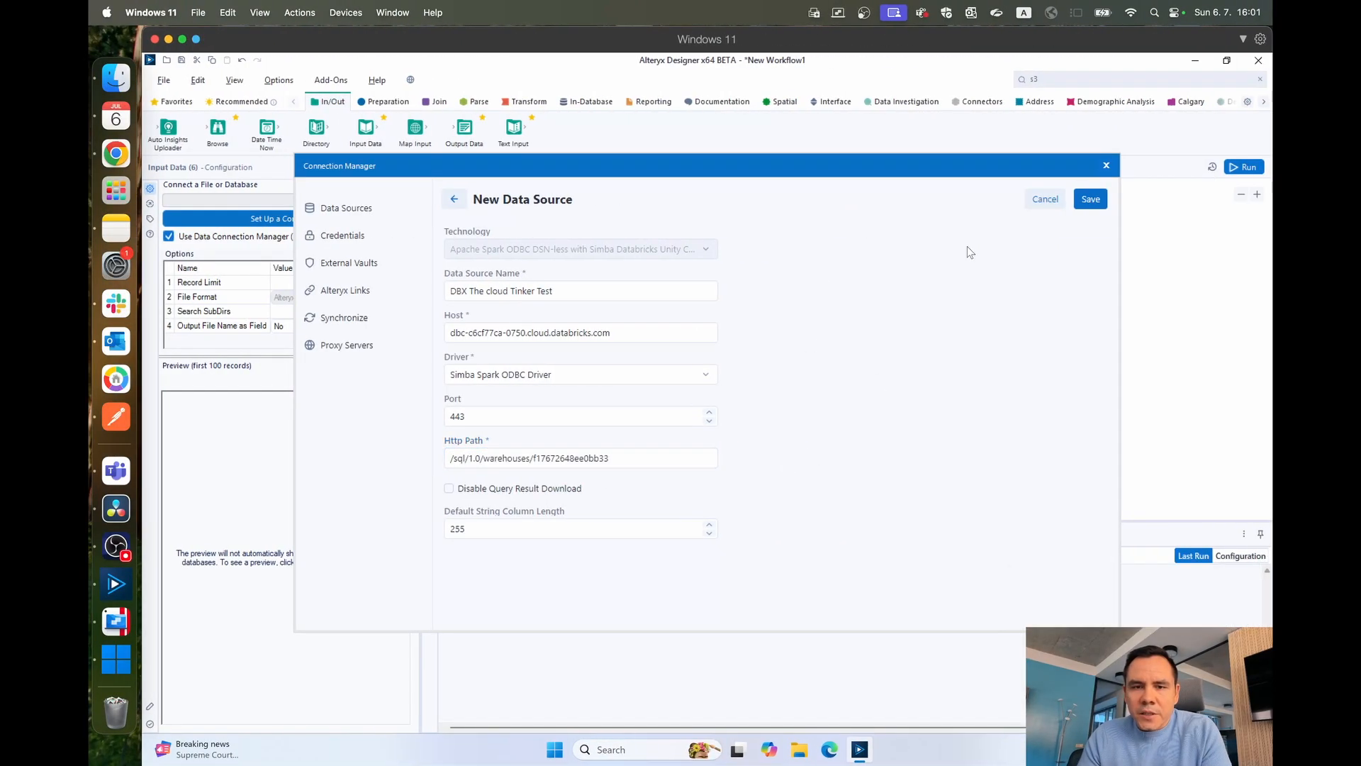
# Save the DBX The cloud Tinker Test data source and start linking a credential.
pyautogui.click(1090, 199)
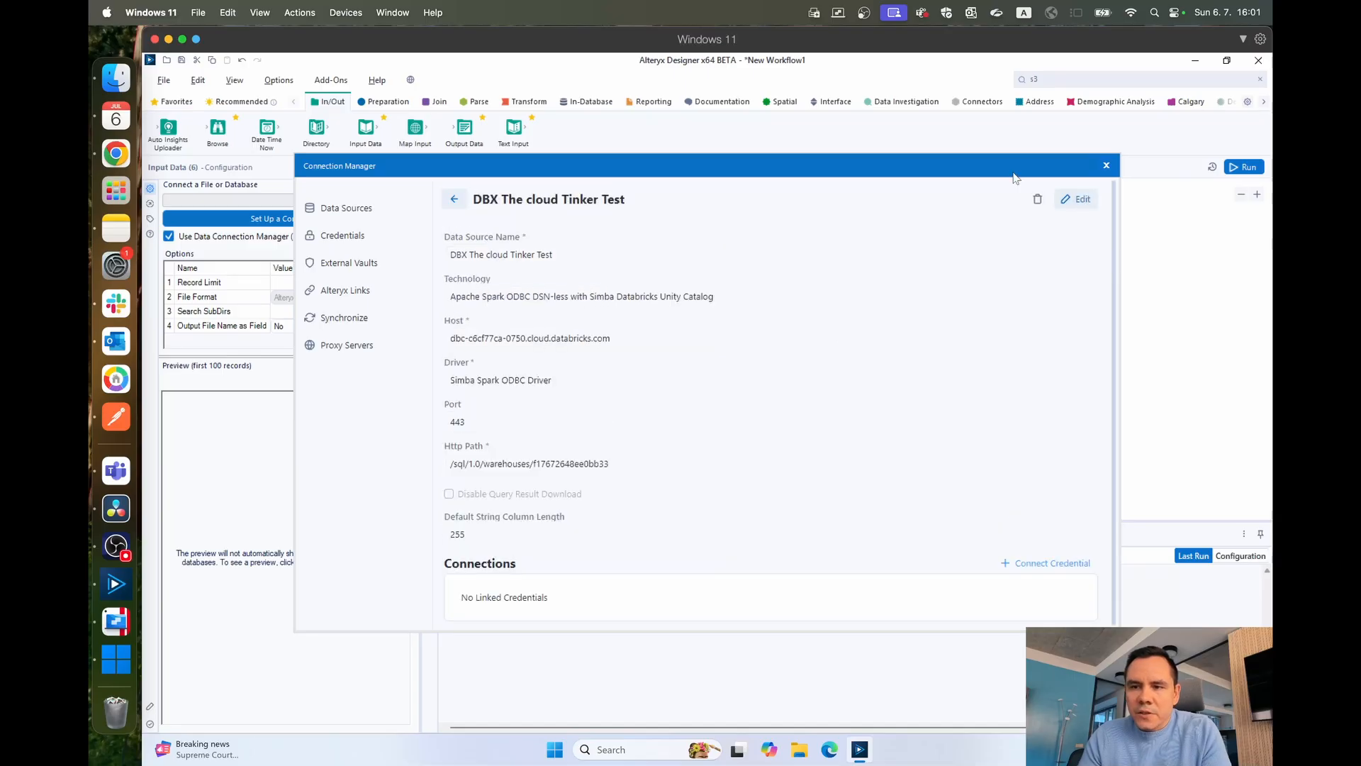
pyautogui.click(1038, 563)
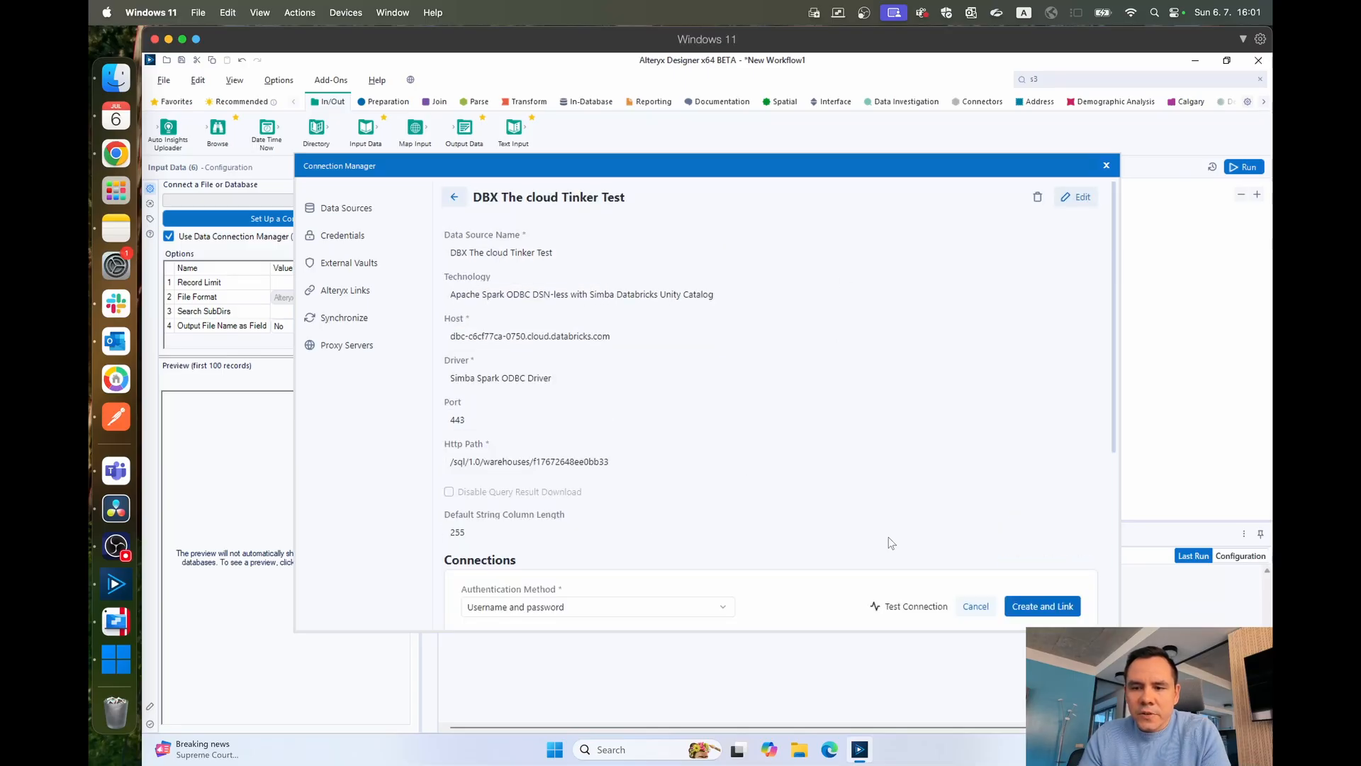
pyautogui.scroll(-5, 647, 523)
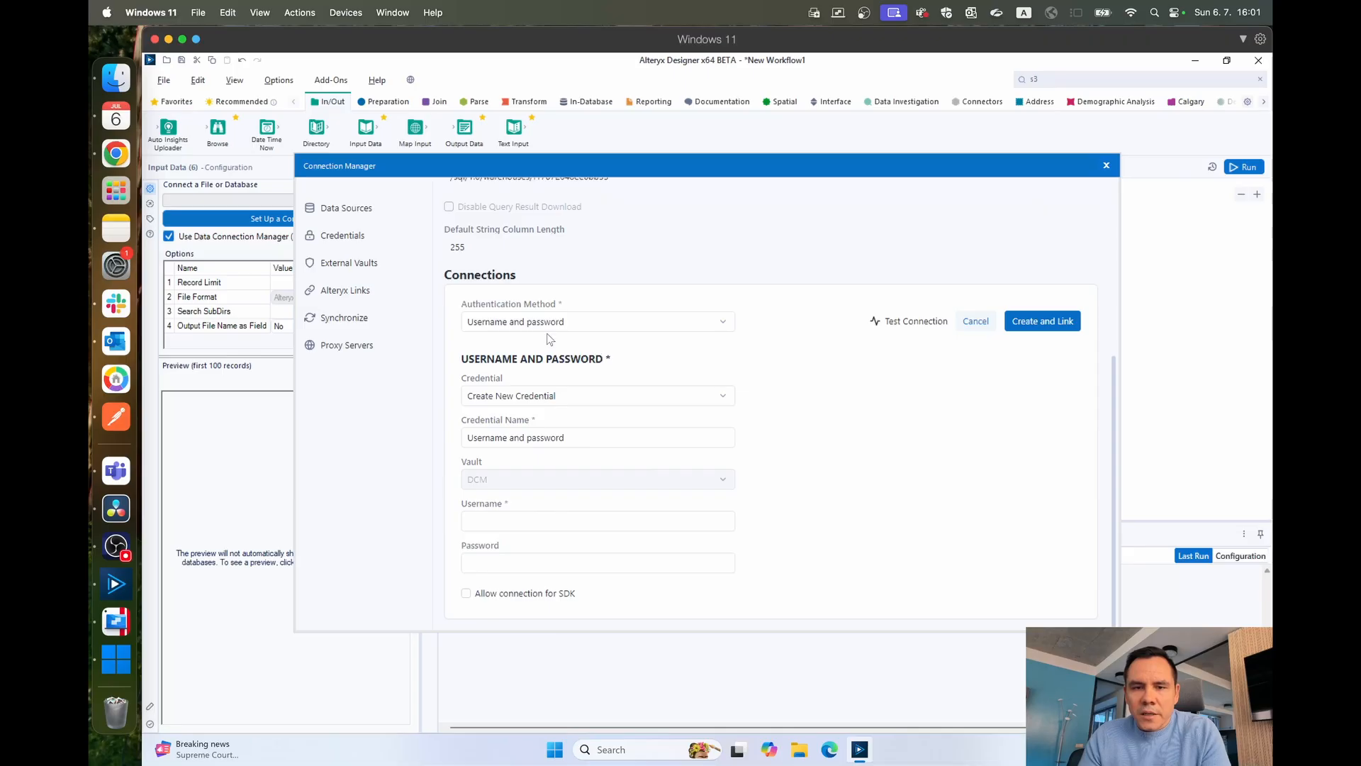
pyautogui.scroll(1, 549, 339)
# Choose Generic OAuth2 as the authentication method and select the default credential name.
pyautogui.click(533, 345)
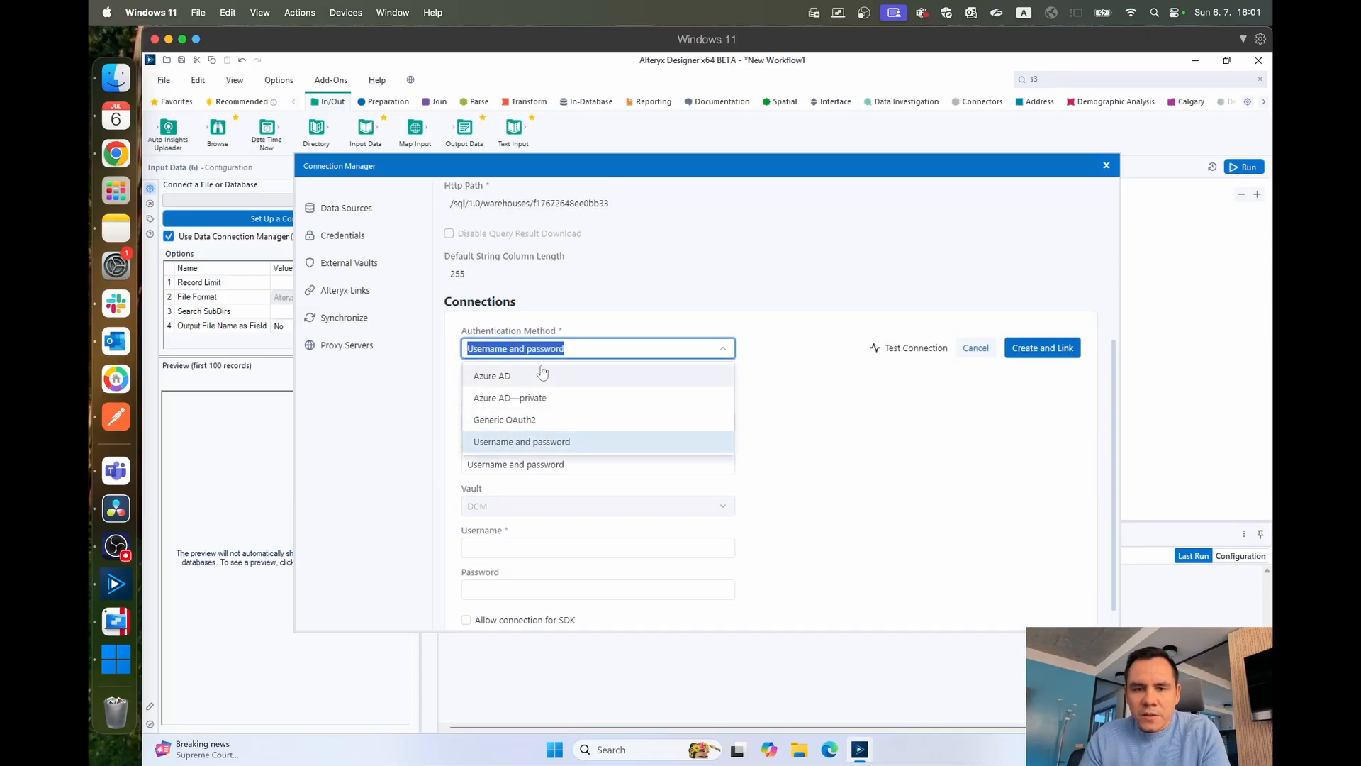
pyautogui.click(523, 420)
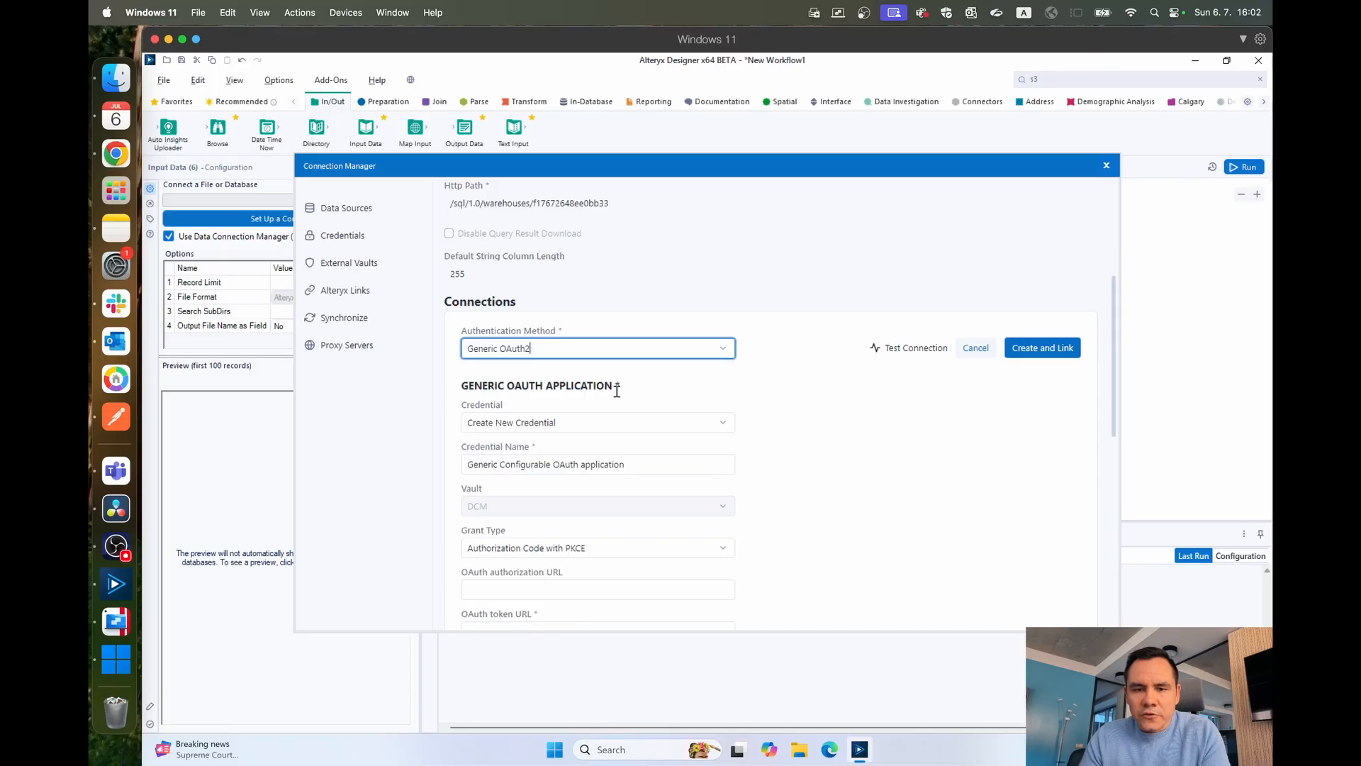
pyautogui.scroll(-3, 617, 391)
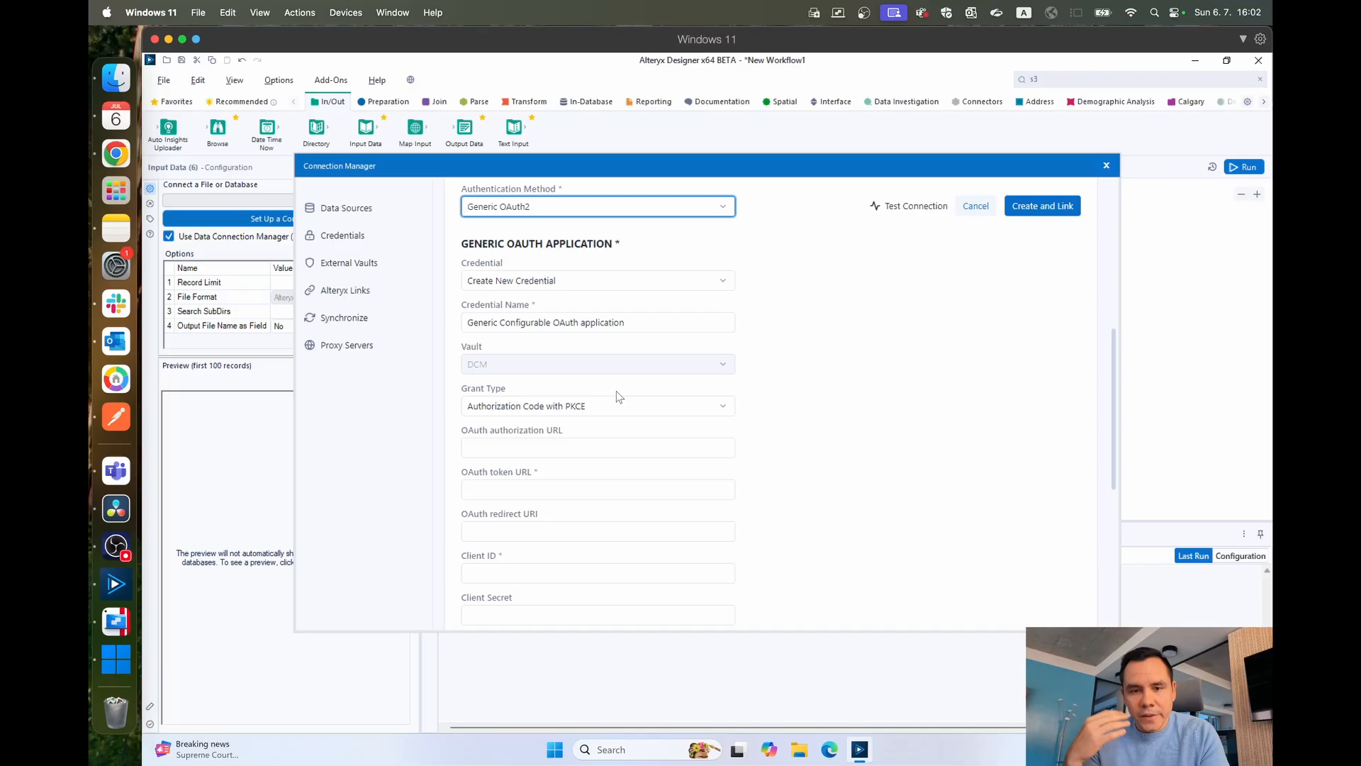
pyautogui.doubleClick(616, 323)
pyautogui.hotkey('ctrl', 'a')
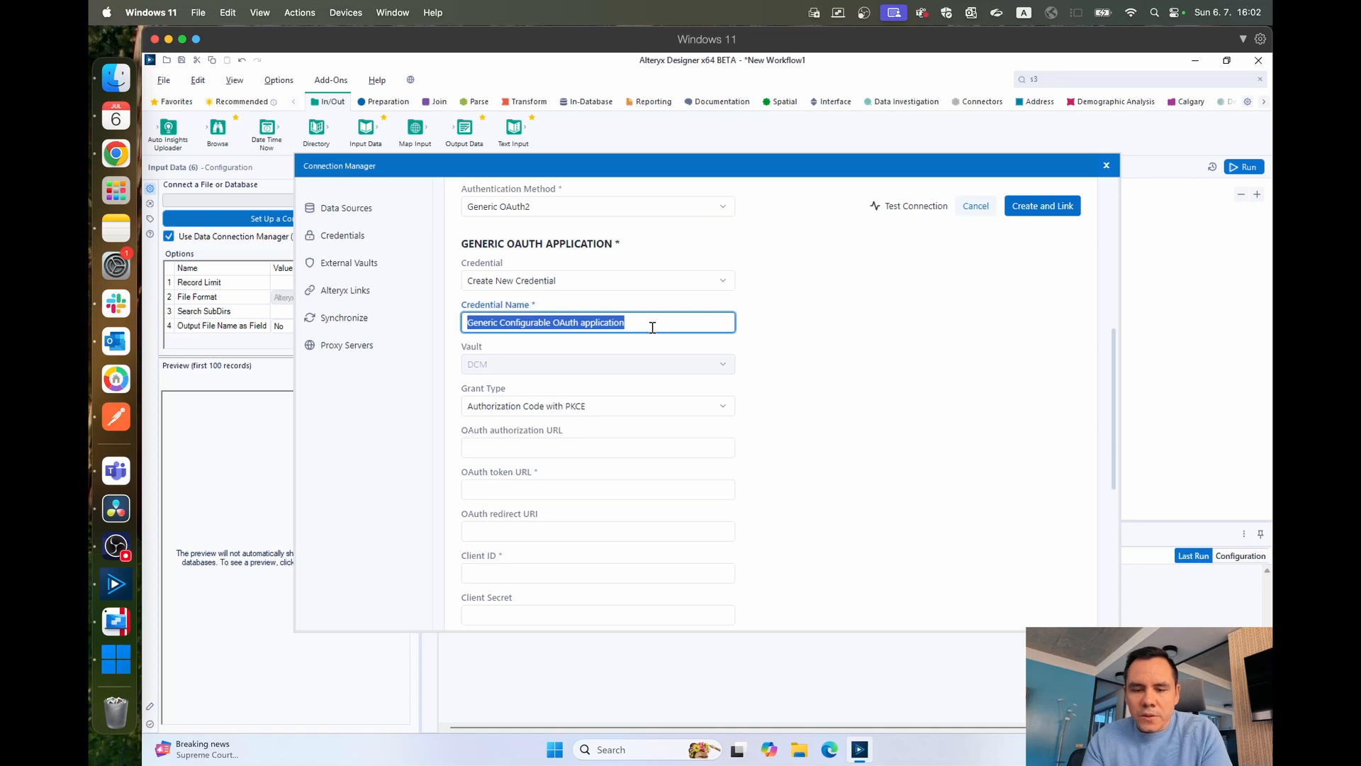
# Name the OAuth application credential 'U2M Databricks test'.
pyautogui.write('U2')
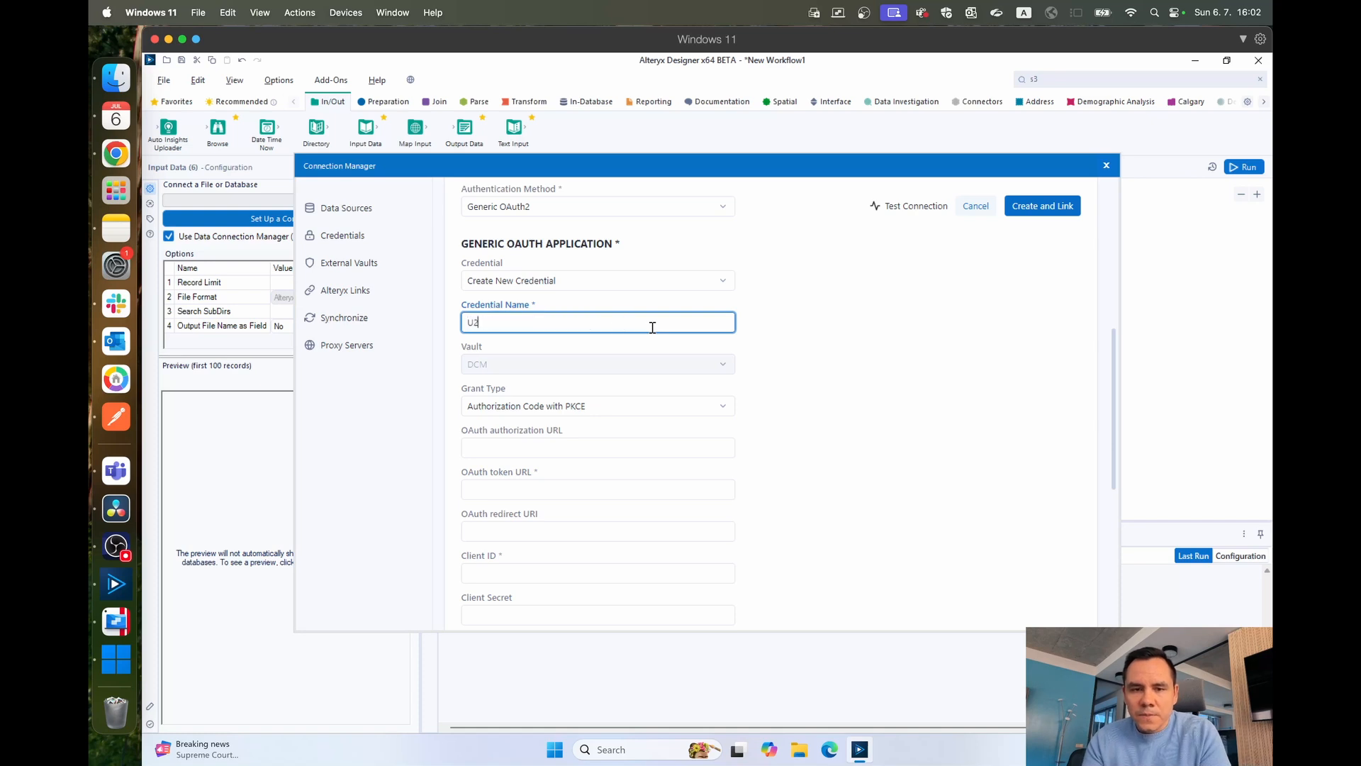
pyautogui.write('M DAtabri')
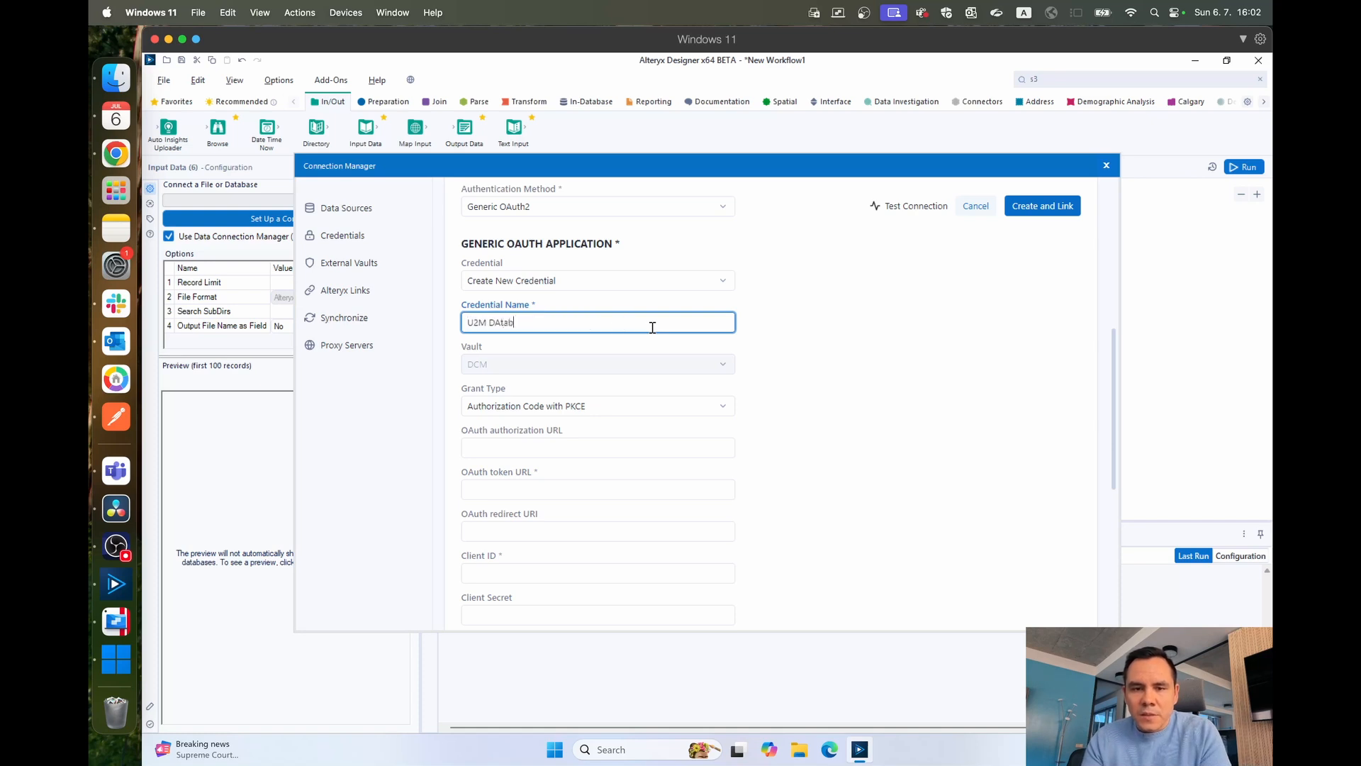
pyautogui.press('BackSpace')
pyautogui.press('BackSpace')
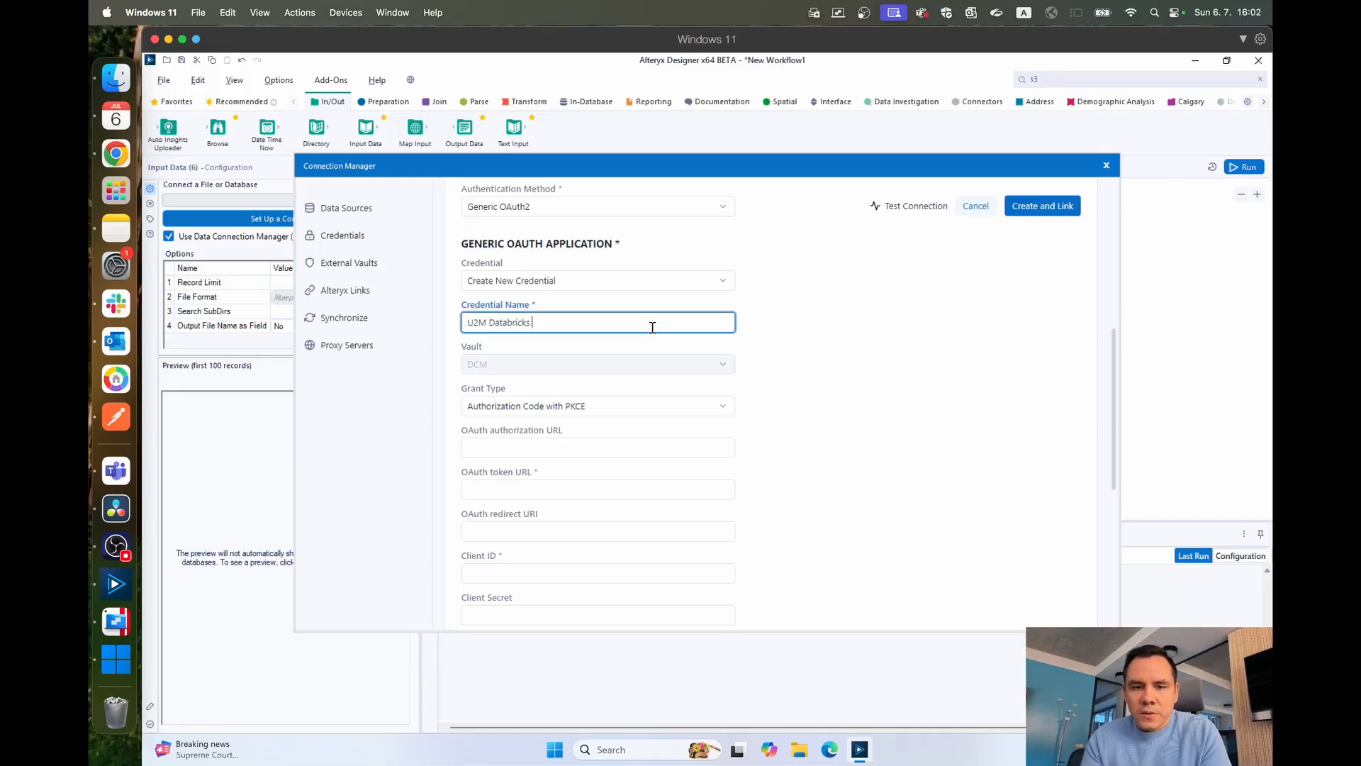
pyautogui.click(797, 377)
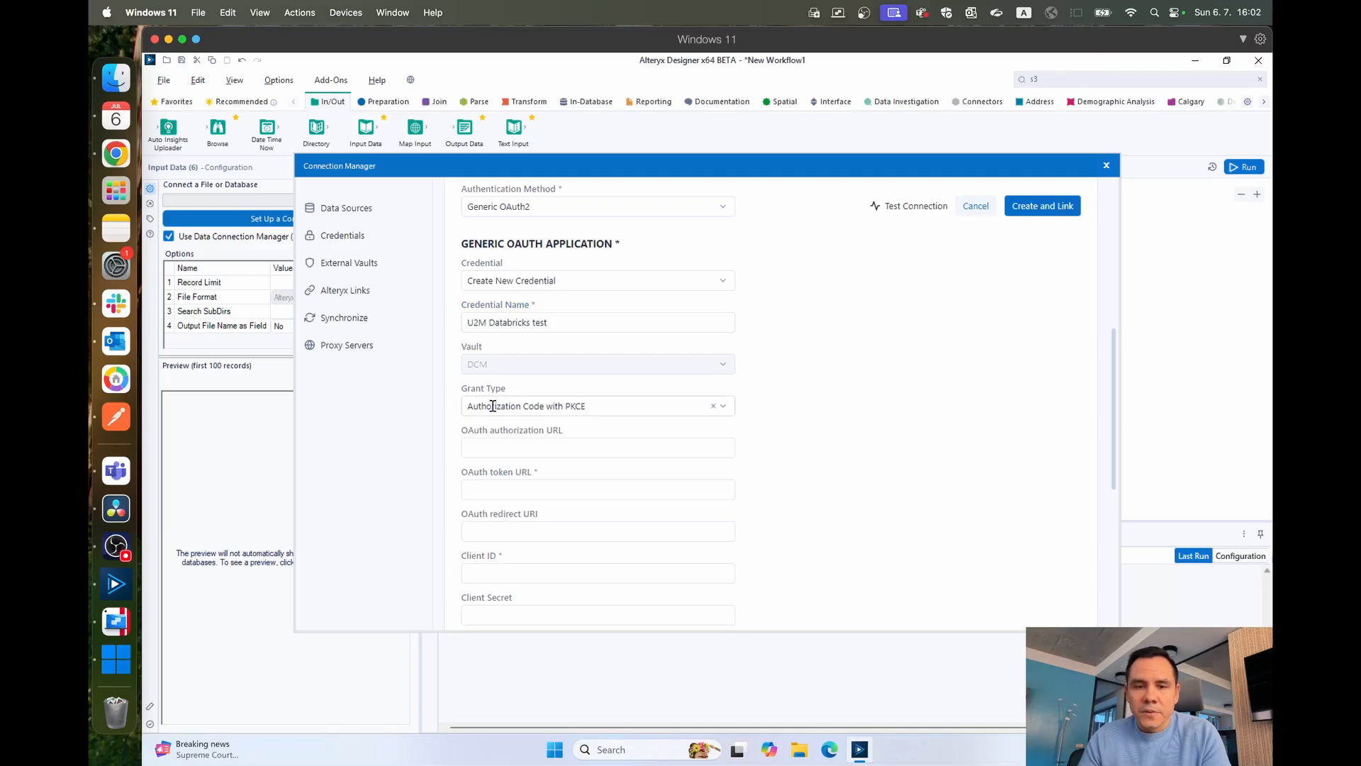
# Fill in the workspace's authorization URL and /oidc/v1/token endpoint as the token URL.
pyautogui.click(622, 438)
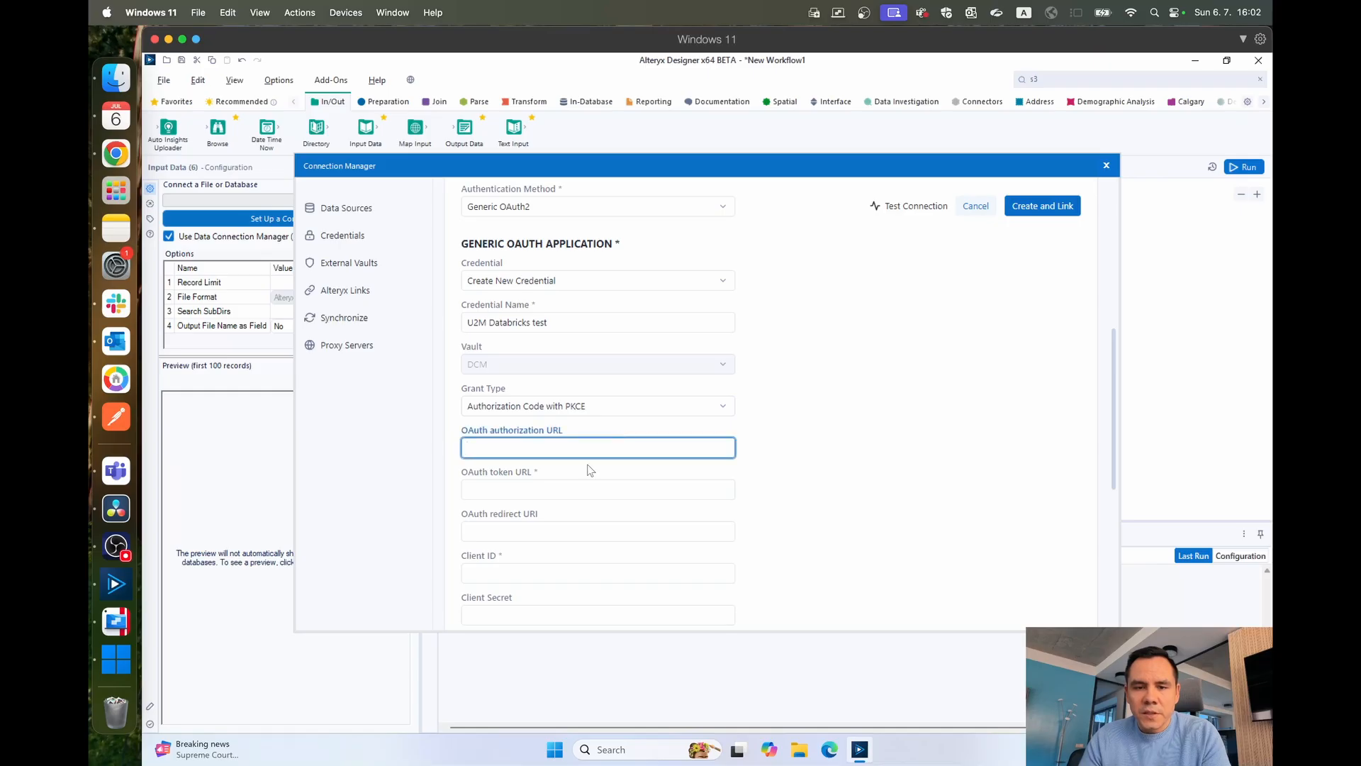
pyautogui.click(116, 228)
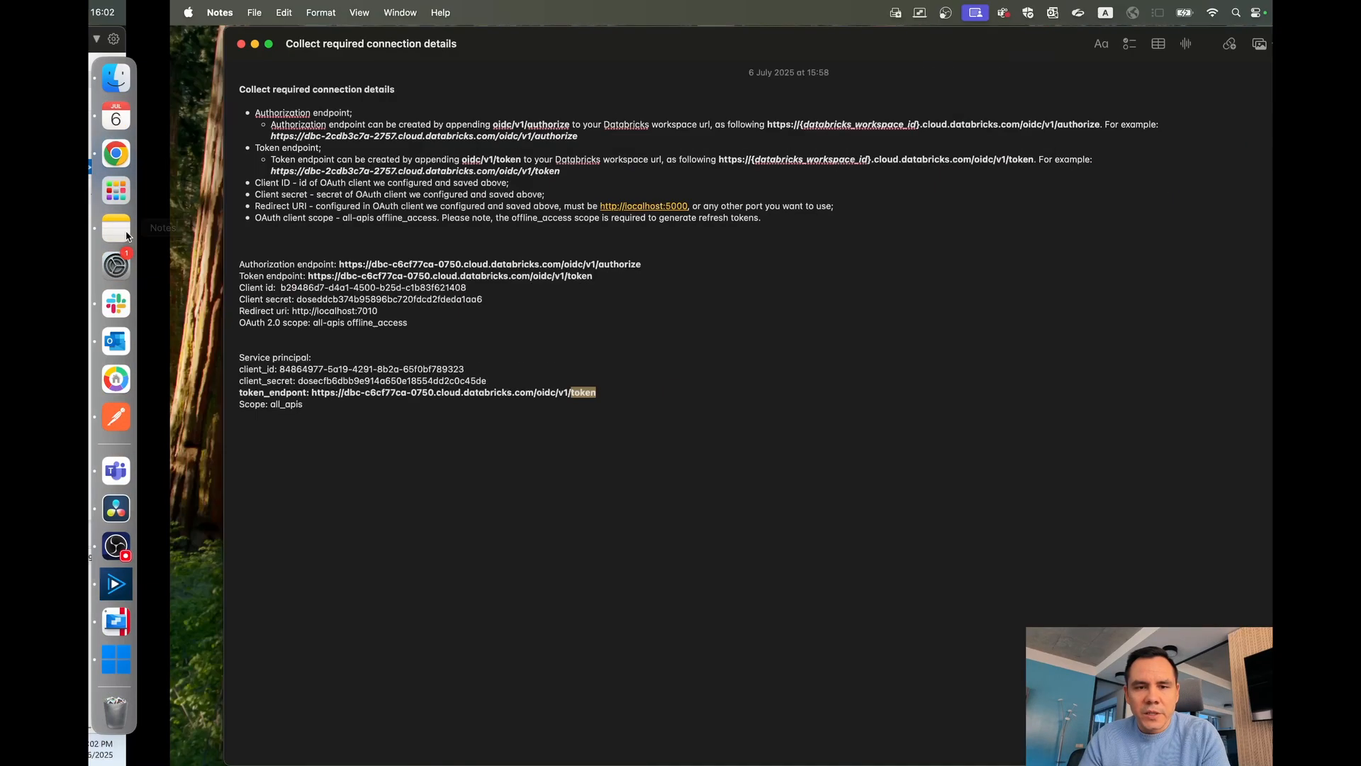
pyautogui.moveTo(257, 264); pyautogui.dragTo(557, 264)
pyautogui.hotkey('ctrl', 'c')
pyautogui.hotkey('ctrl', 'Right')
pyautogui.hotkey('ctrl', 'Left')
pyautogui.hotkey('ctrl', 'Left')
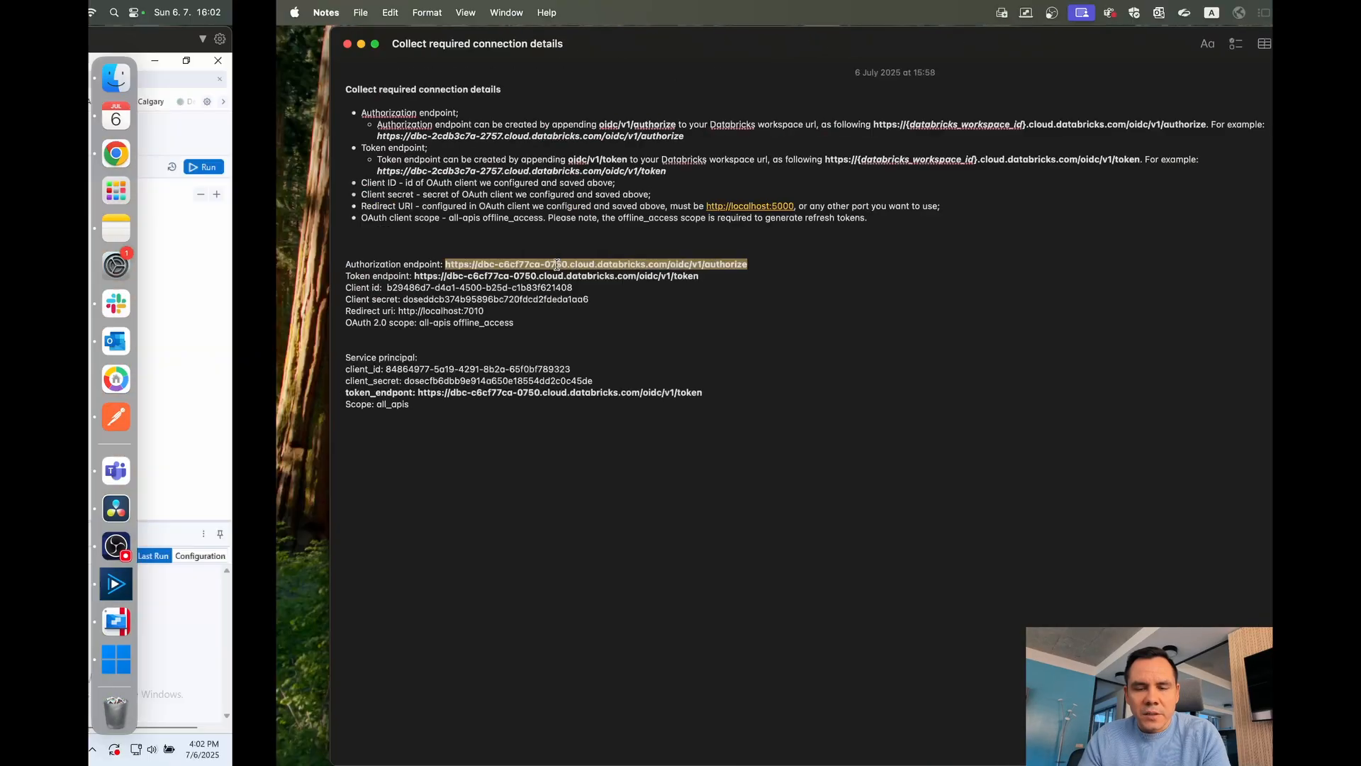
pyautogui.hotkey('ctrl', 'v')
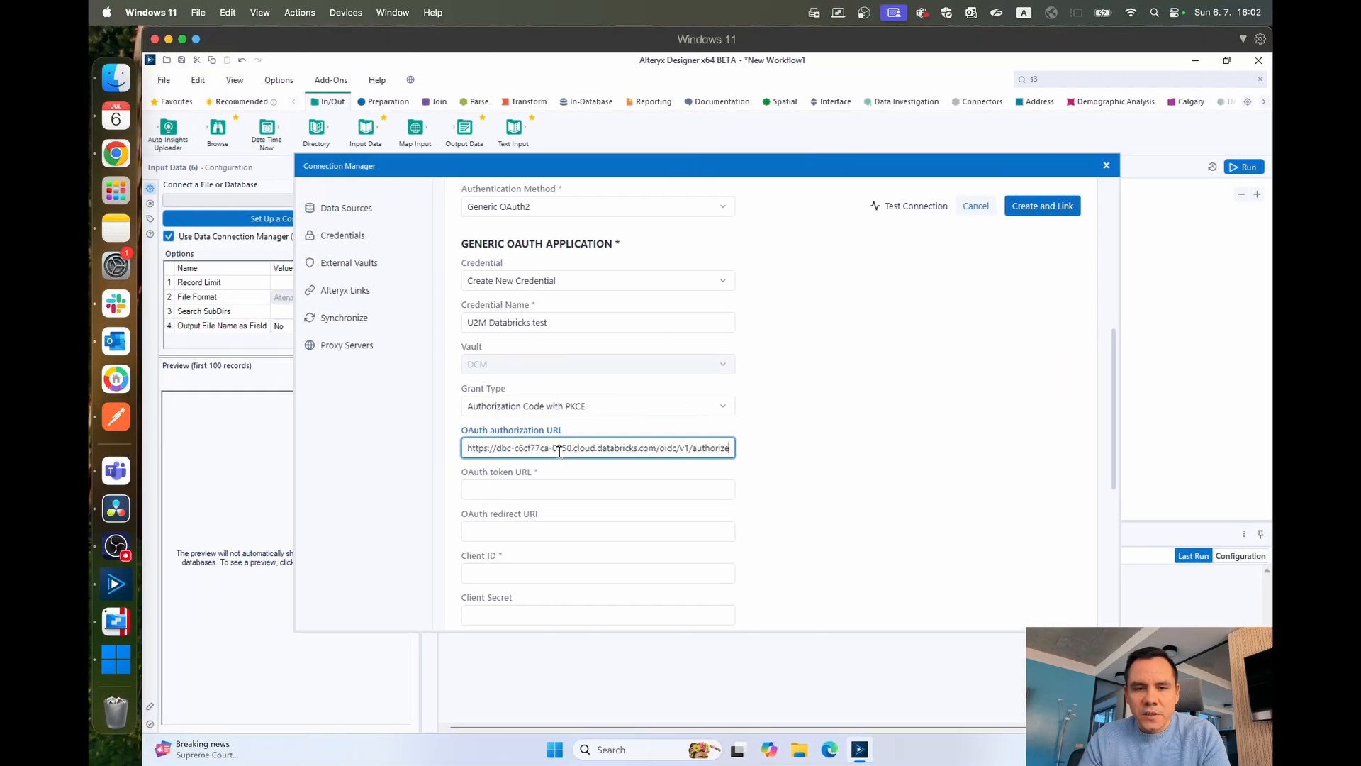
pyautogui.click(569, 490)
pyautogui.hotkey('ctrl', 'v')
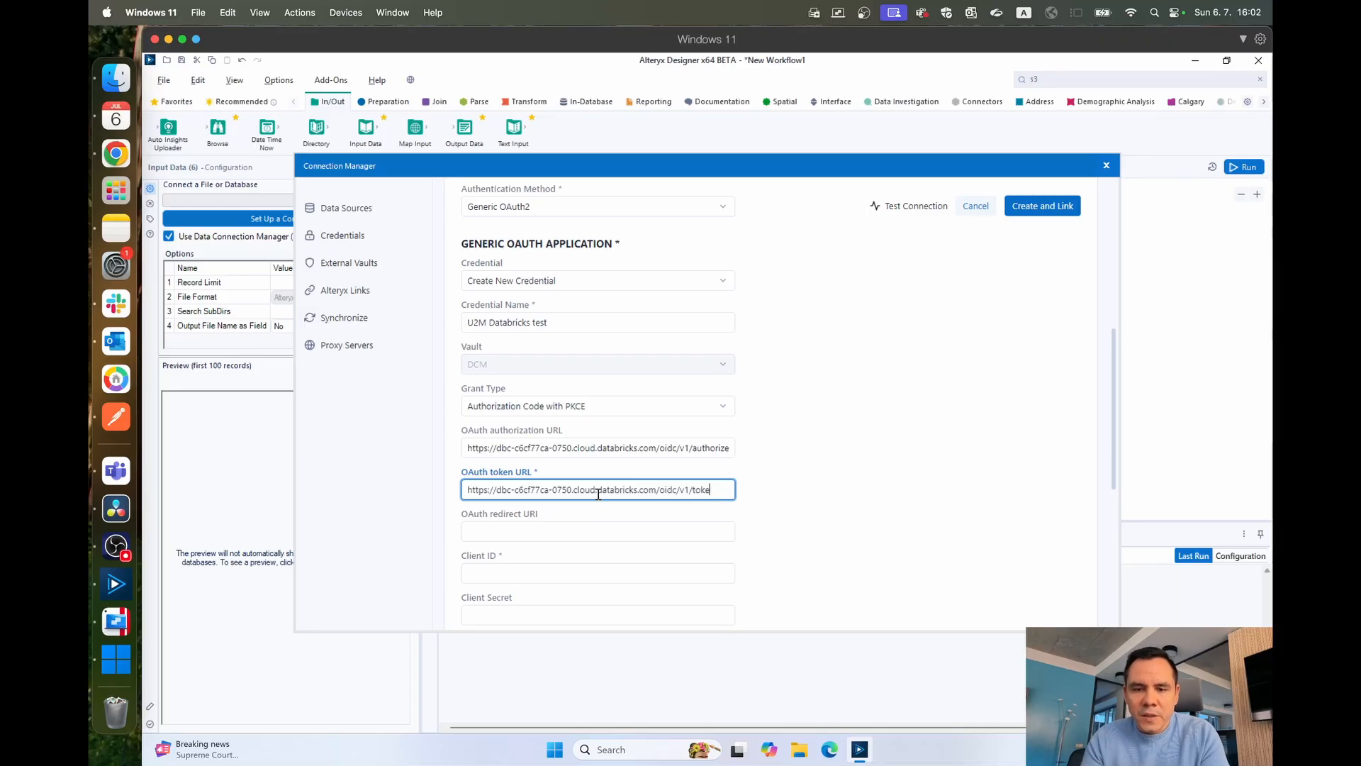
# Copy the client ID from the connection-details note and focus the empty Client ID field.
pyautogui.click(116, 227)
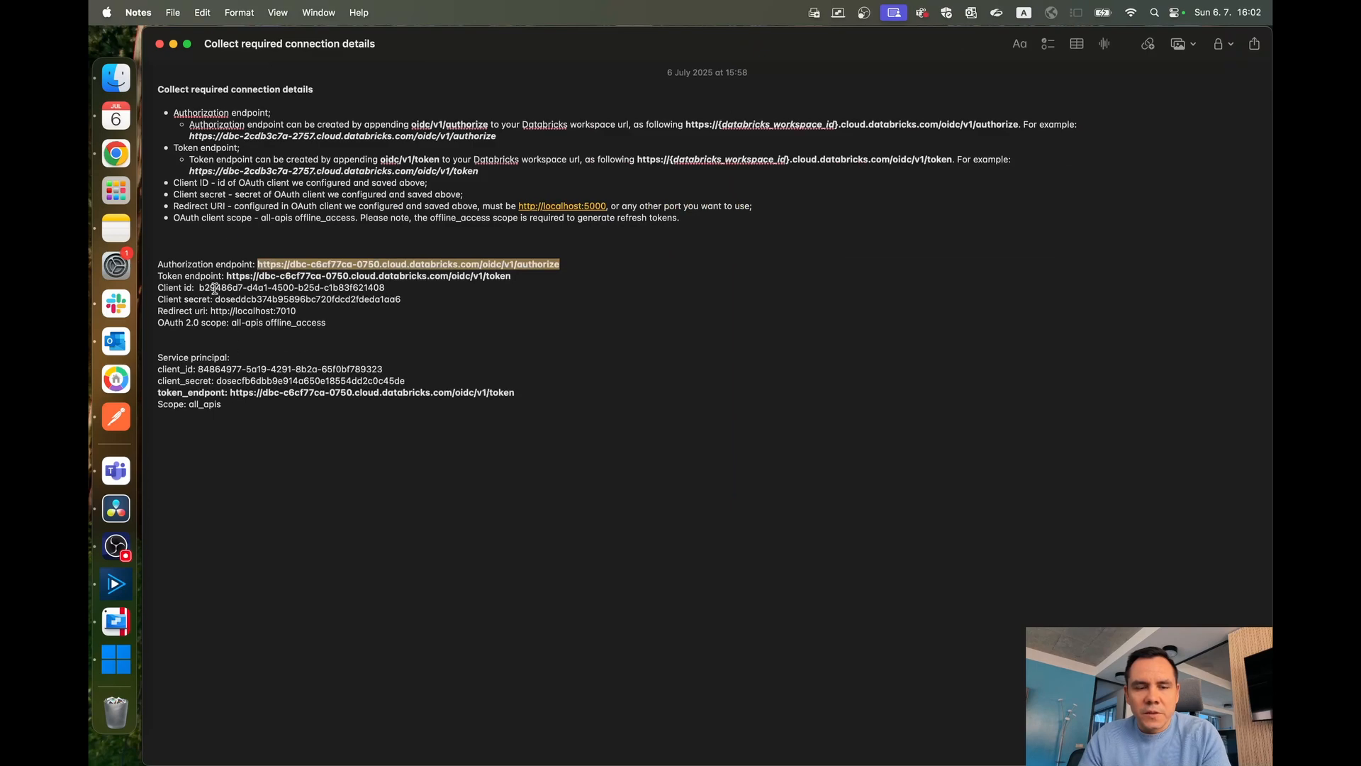
pyautogui.moveTo(200, 288); pyautogui.dragTo(385, 287)
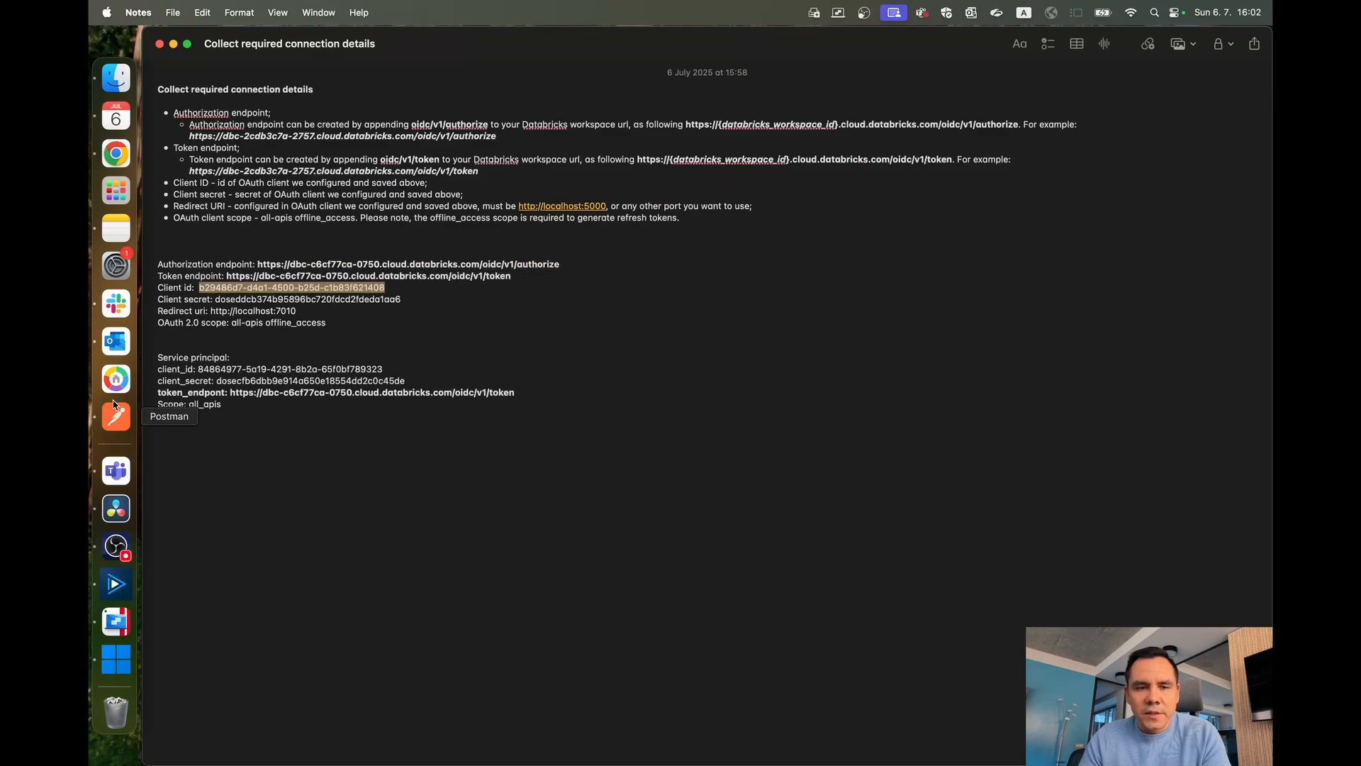
pyautogui.click(114, 623)
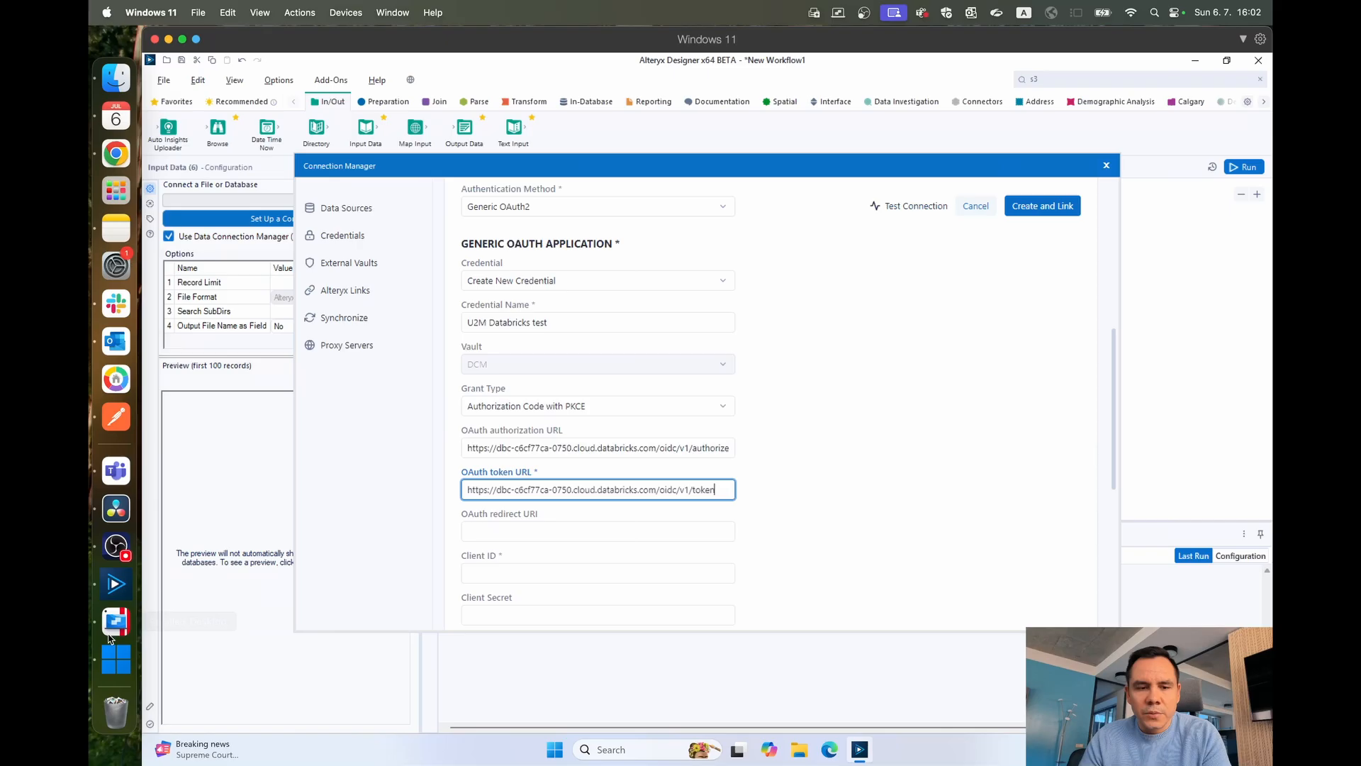
pyautogui.scroll(-2, 571, 529)
pyautogui.click(574, 540)
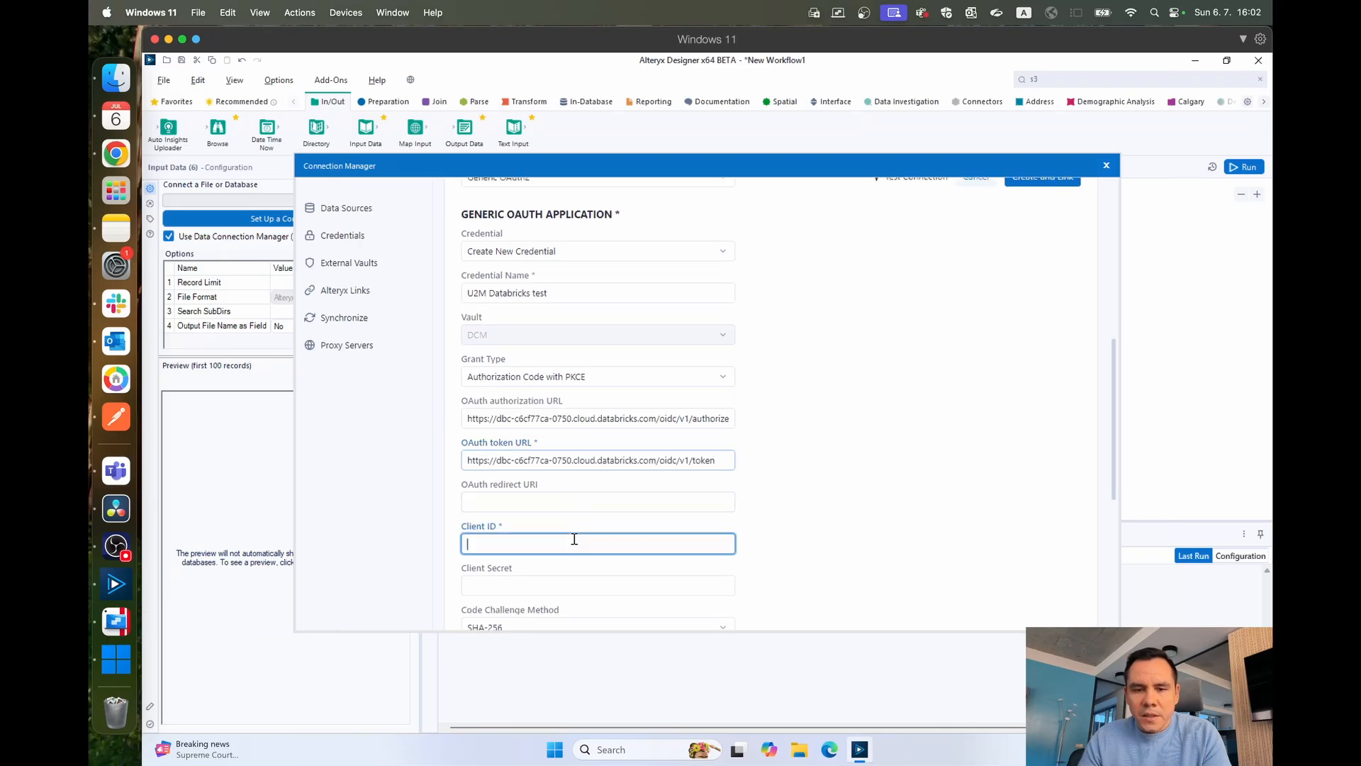
# Paste the client ID and client secret from the notes into the credential form.
pyautogui.write('b29486d7-d4a1-4500-b258-c1b83f621408')
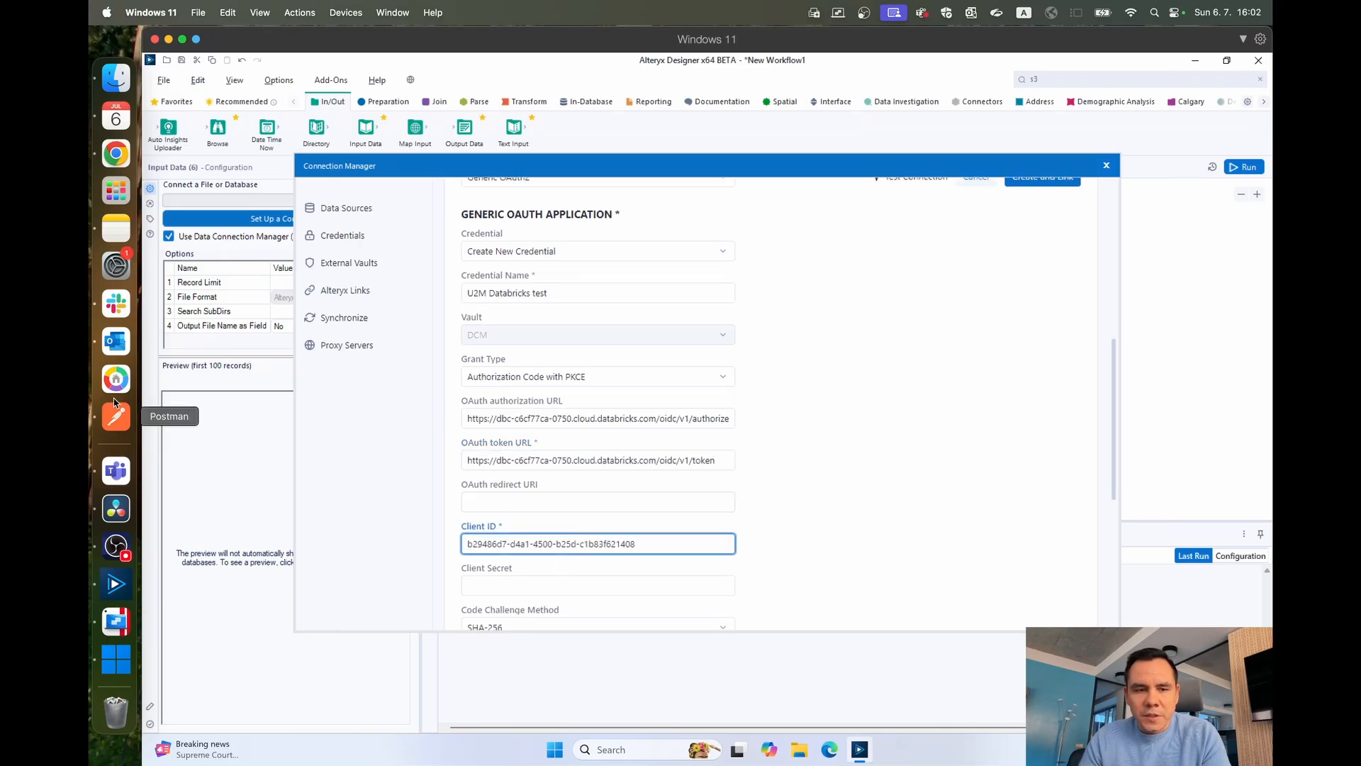
pyautogui.click(116, 228)
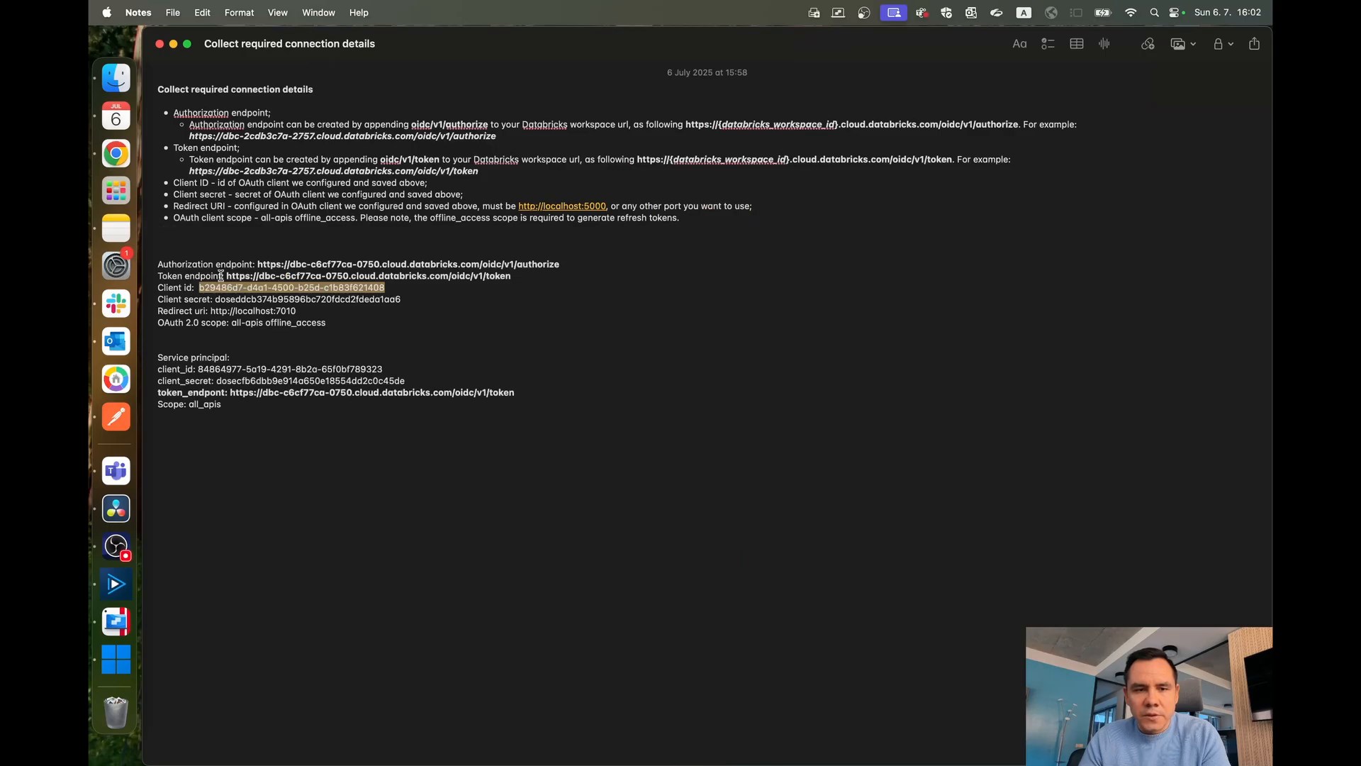
pyautogui.doubleClick(217, 298)
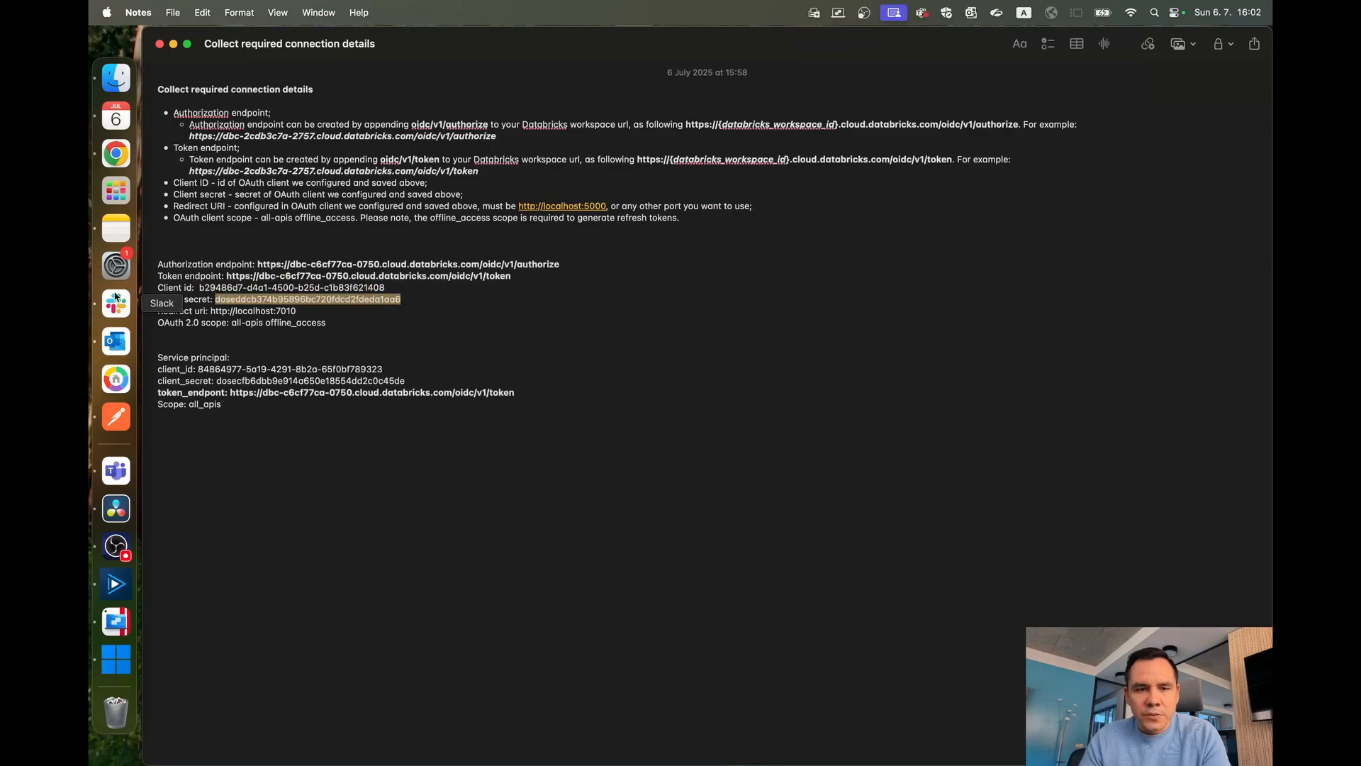
pyautogui.click(103, 633)
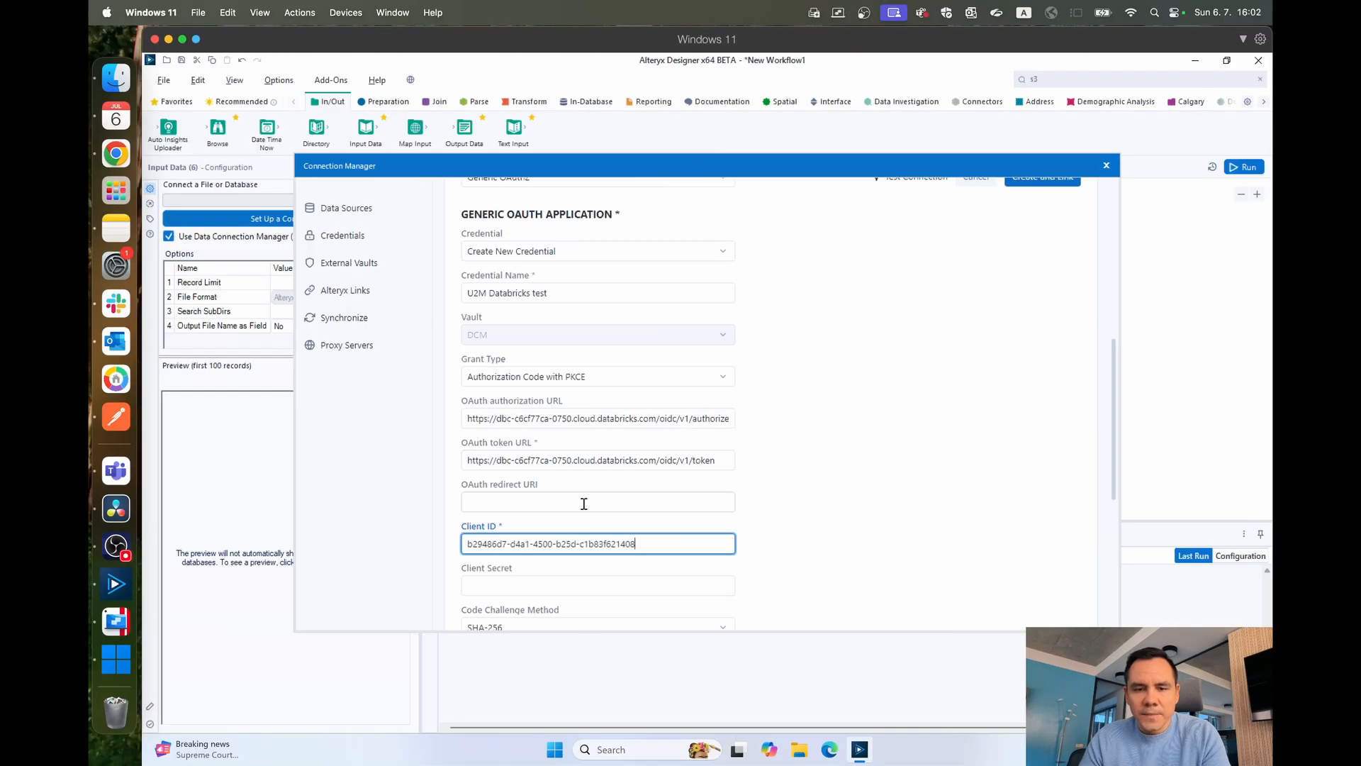
pyautogui.click(582, 577)
pyautogui.hotkey('ctrl', 'v')
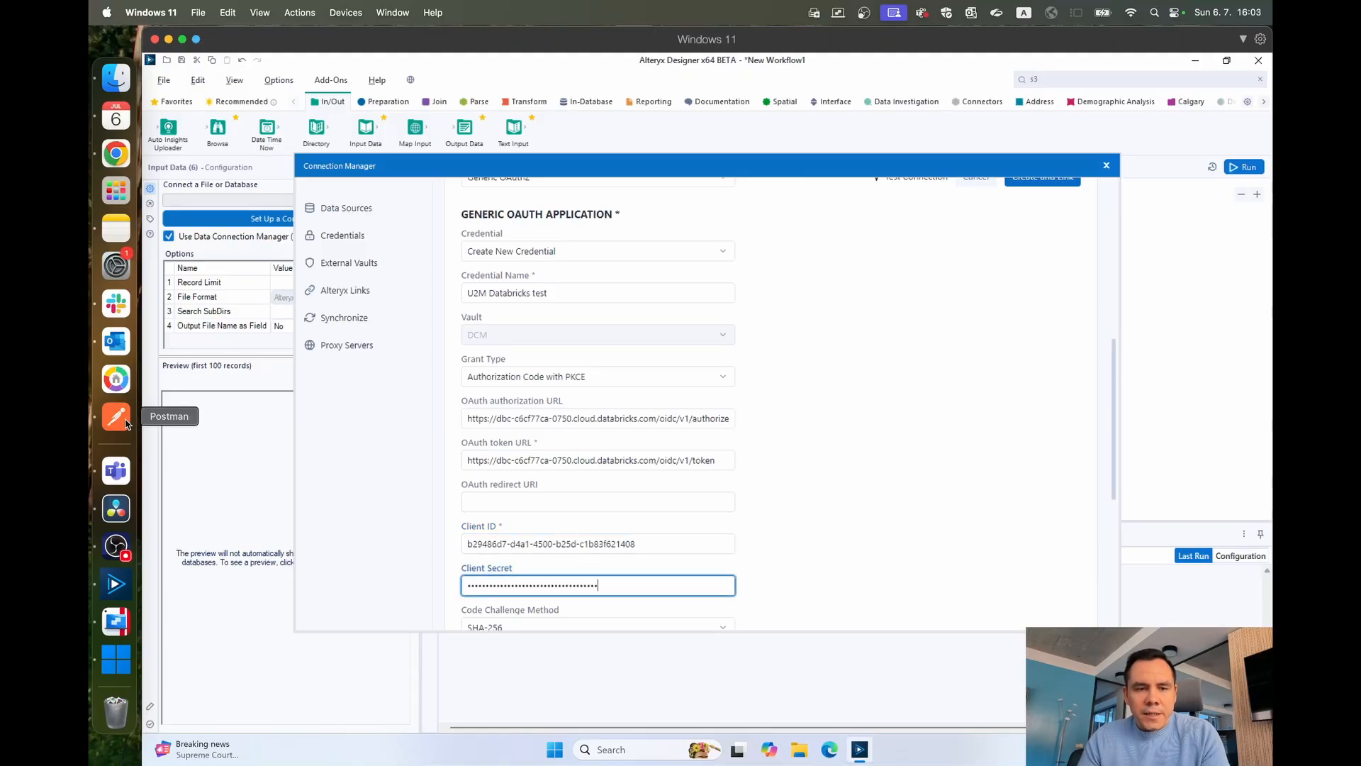
pyautogui.click(116, 228)
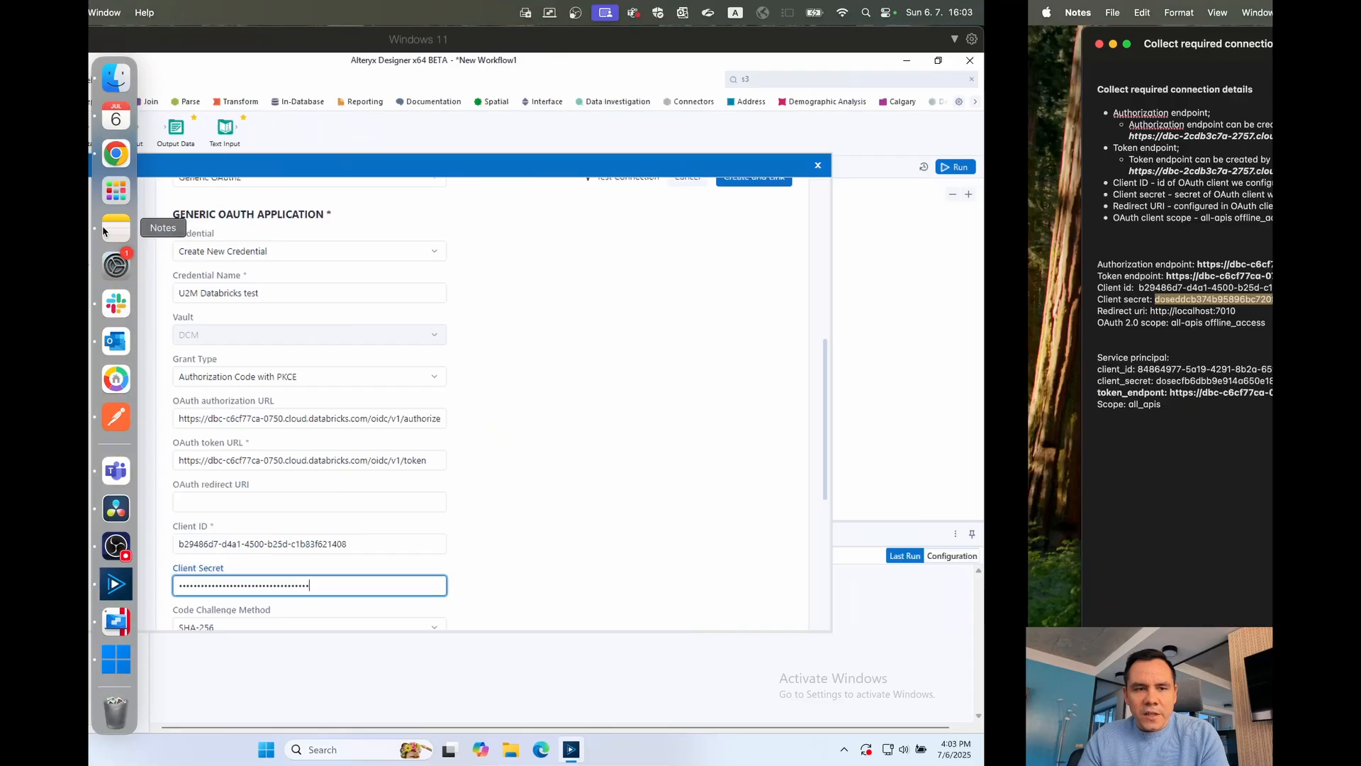
pyautogui.click(206, 283)
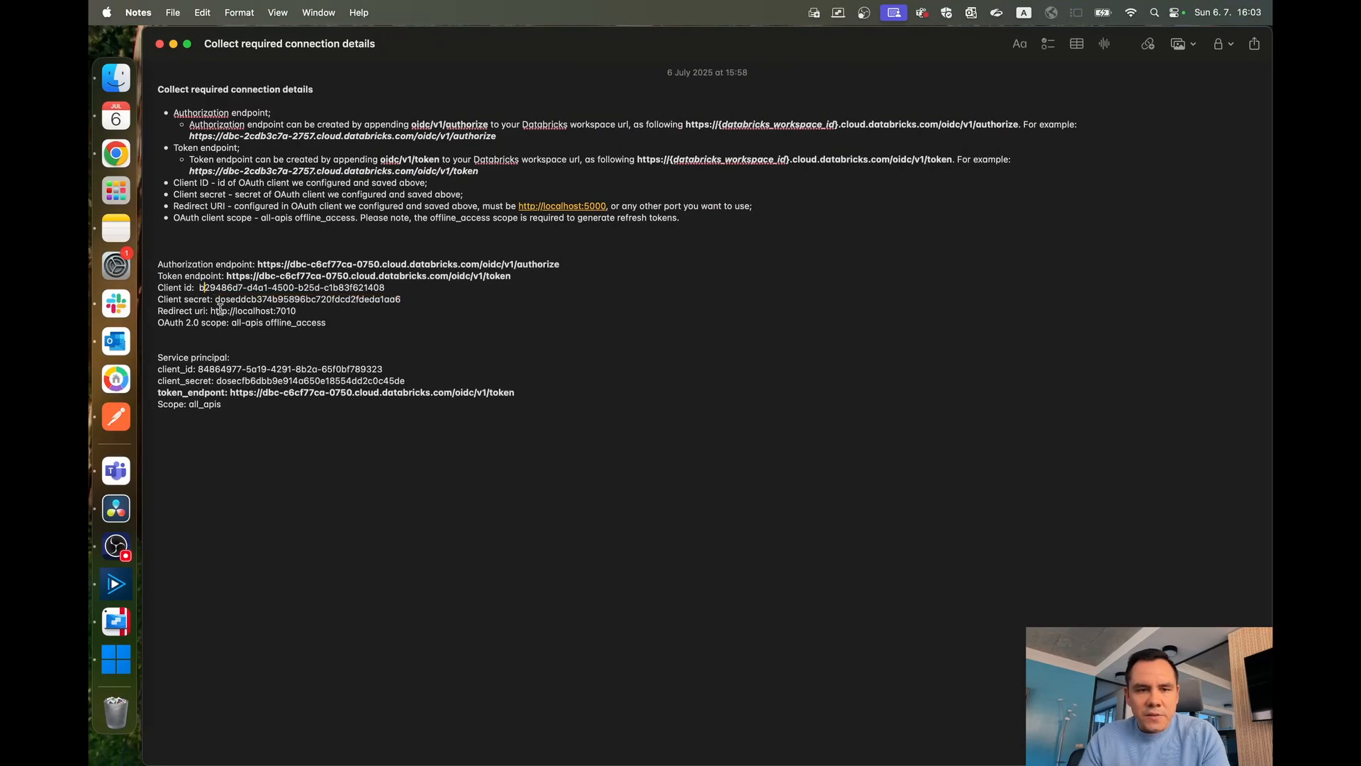
pyautogui.moveTo(211, 310); pyautogui.dragTo(292, 312)
pyautogui.press('cmd+c')
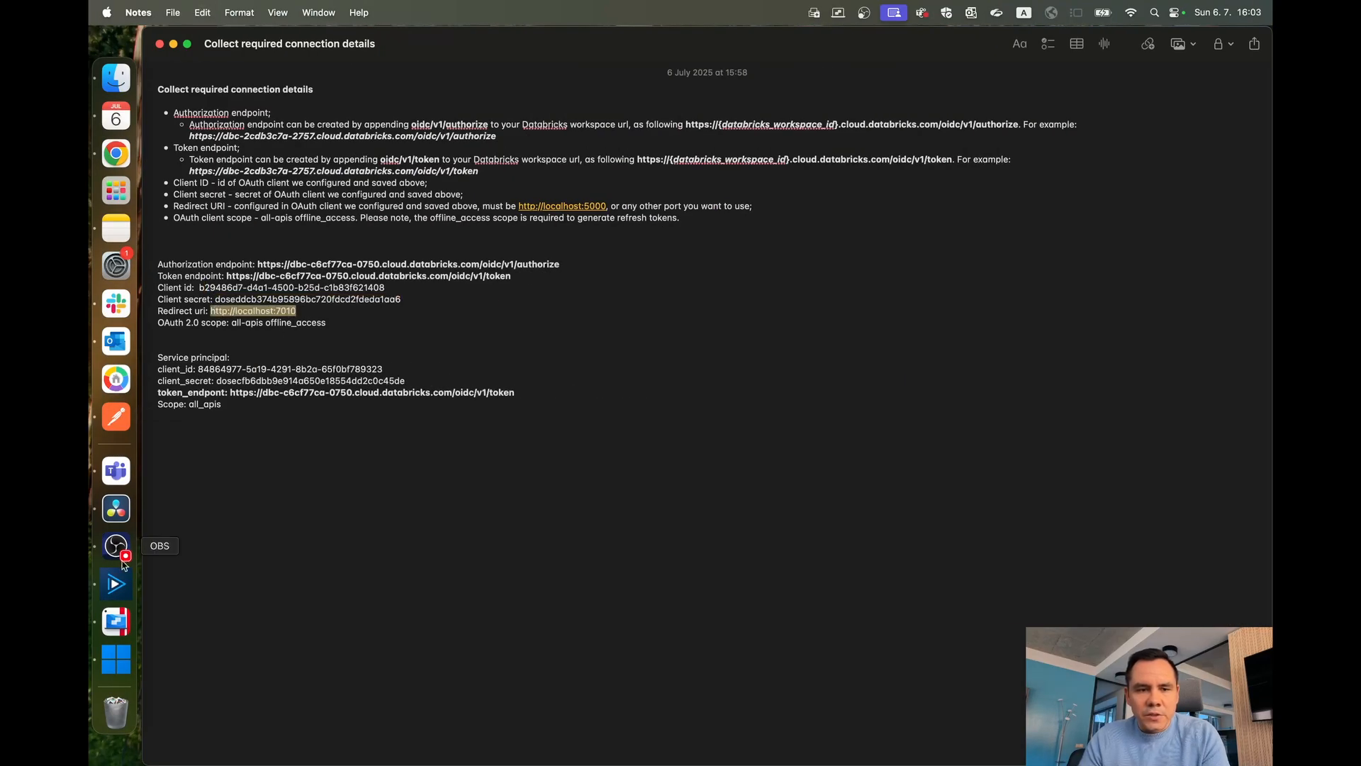
pyautogui.click(116, 658)
pyautogui.click(627, 501)
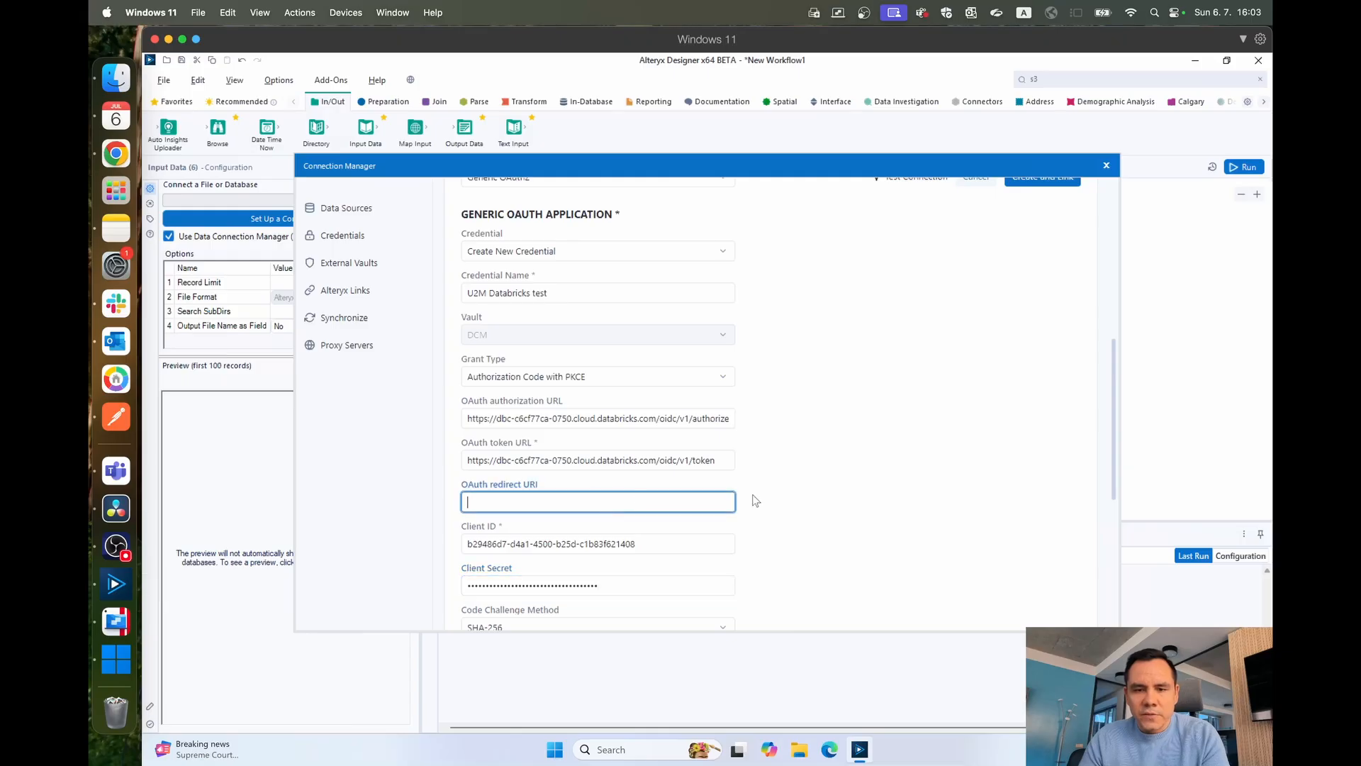
pyautogui.hotkey('ctrl', 'v')
# Rename the Generic OAuth tokens credential to 'U2M Databricks Credentials'.
pyautogui.scroll(-5, 833, 482)
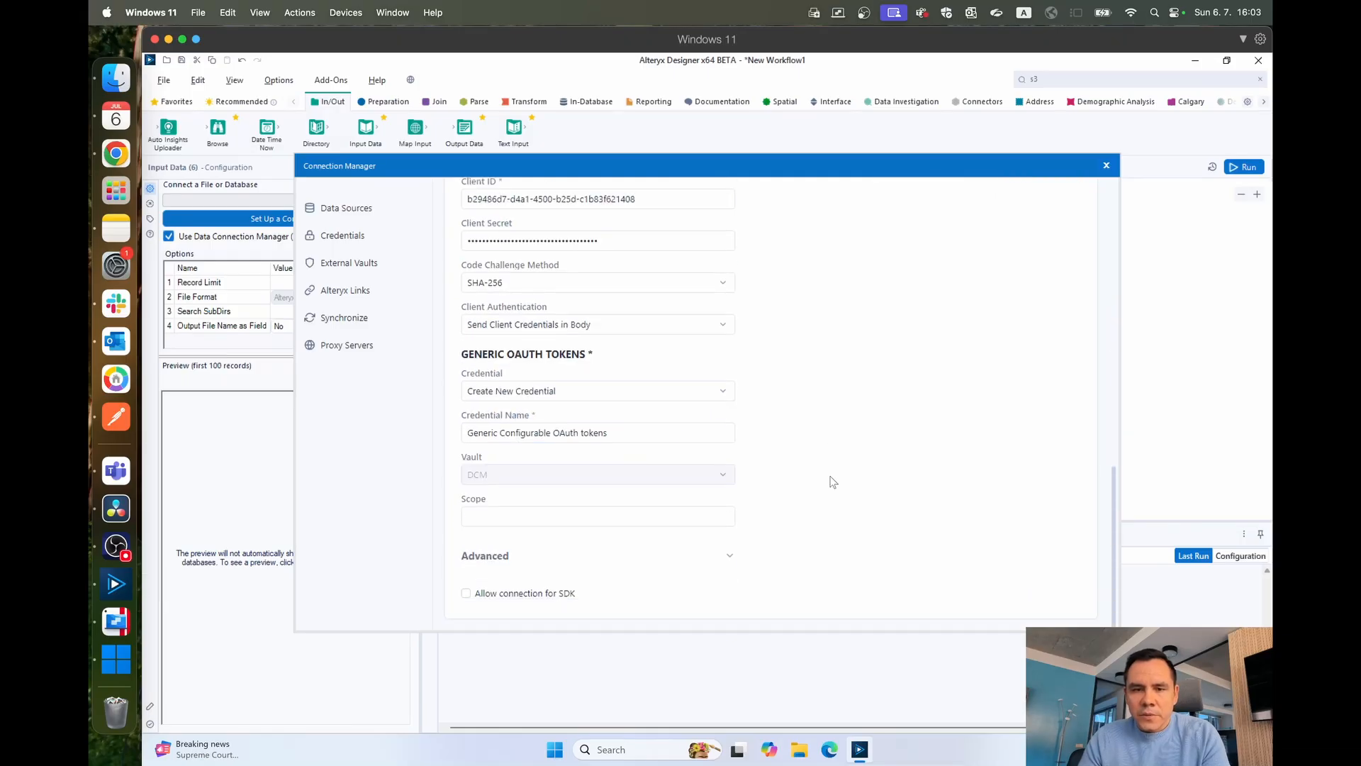
pyautogui.scroll(2, 744, 396)
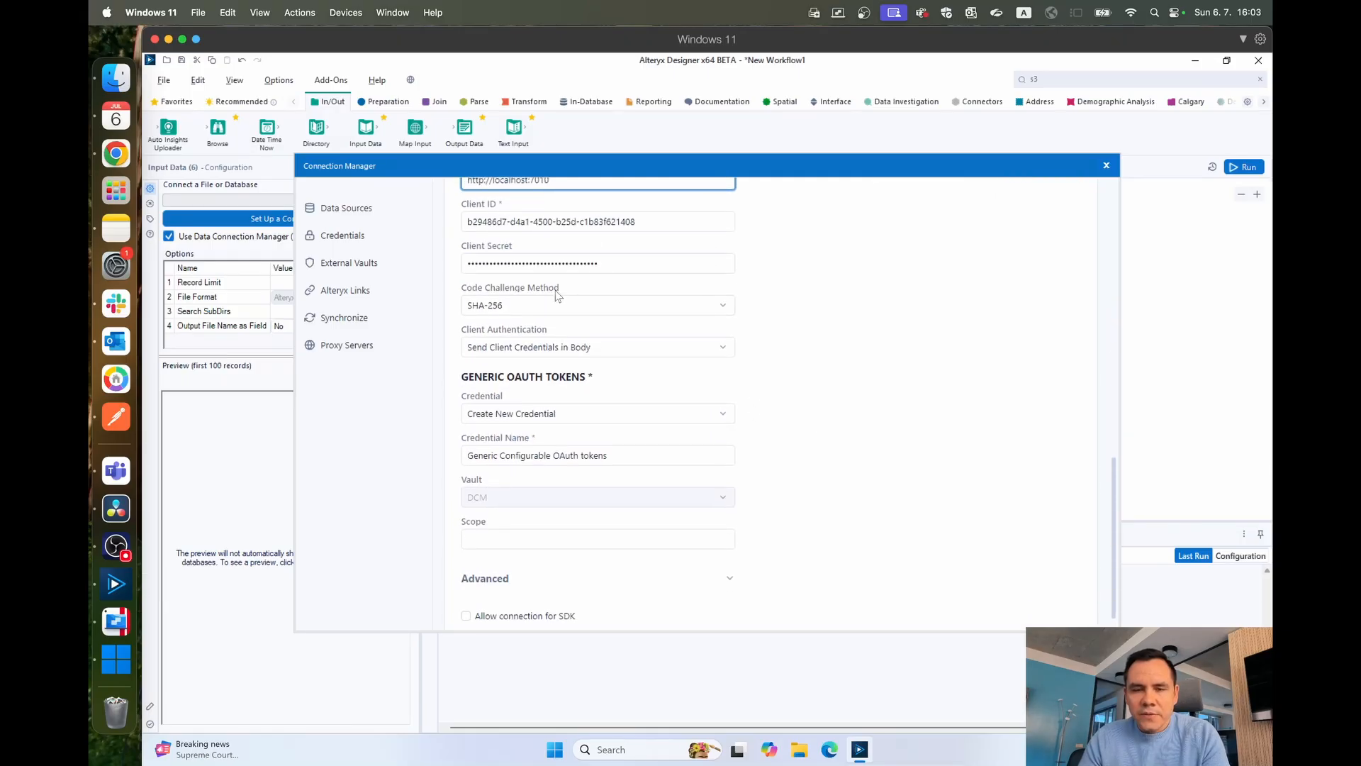
pyautogui.scroll(1, 578, 312)
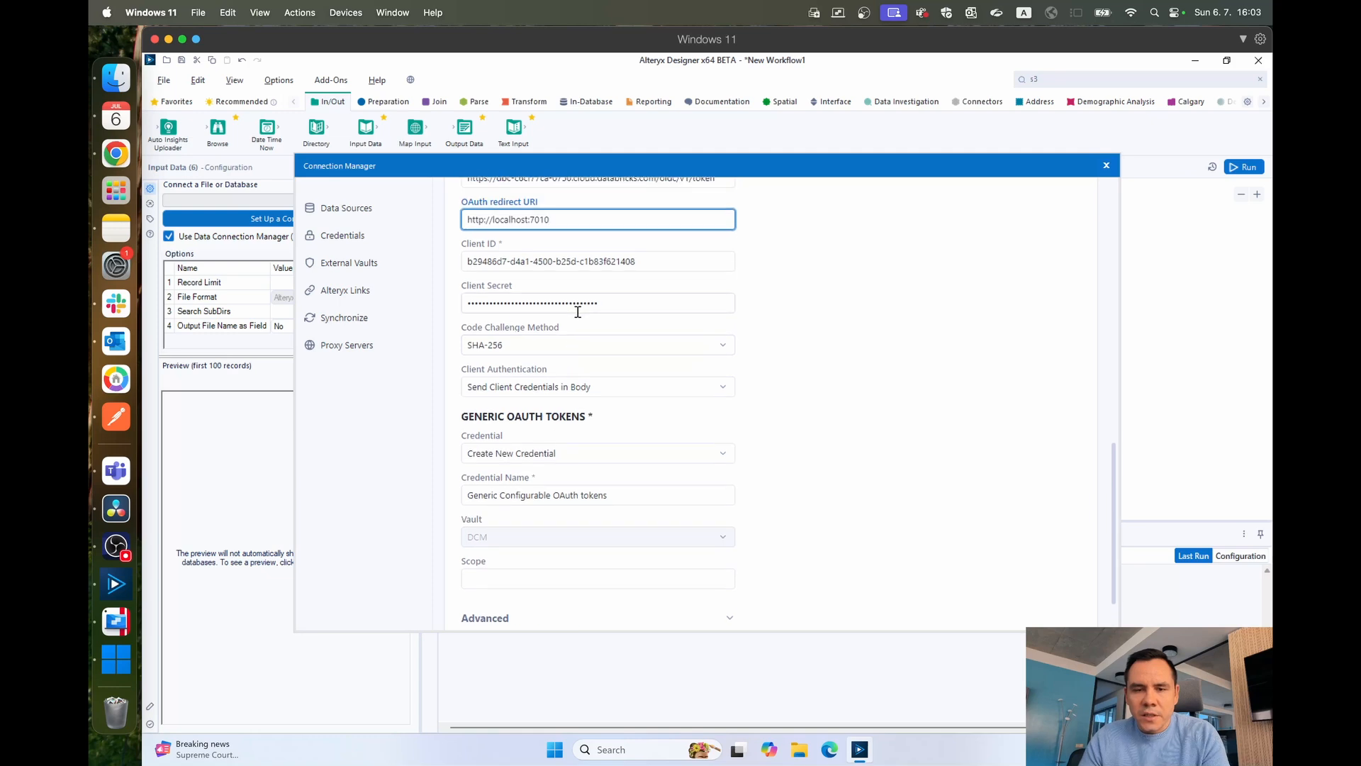
pyautogui.scroll(-1, 578, 312)
pyautogui.doubleClick(562, 429)
pyautogui.tripleClick(562, 429)
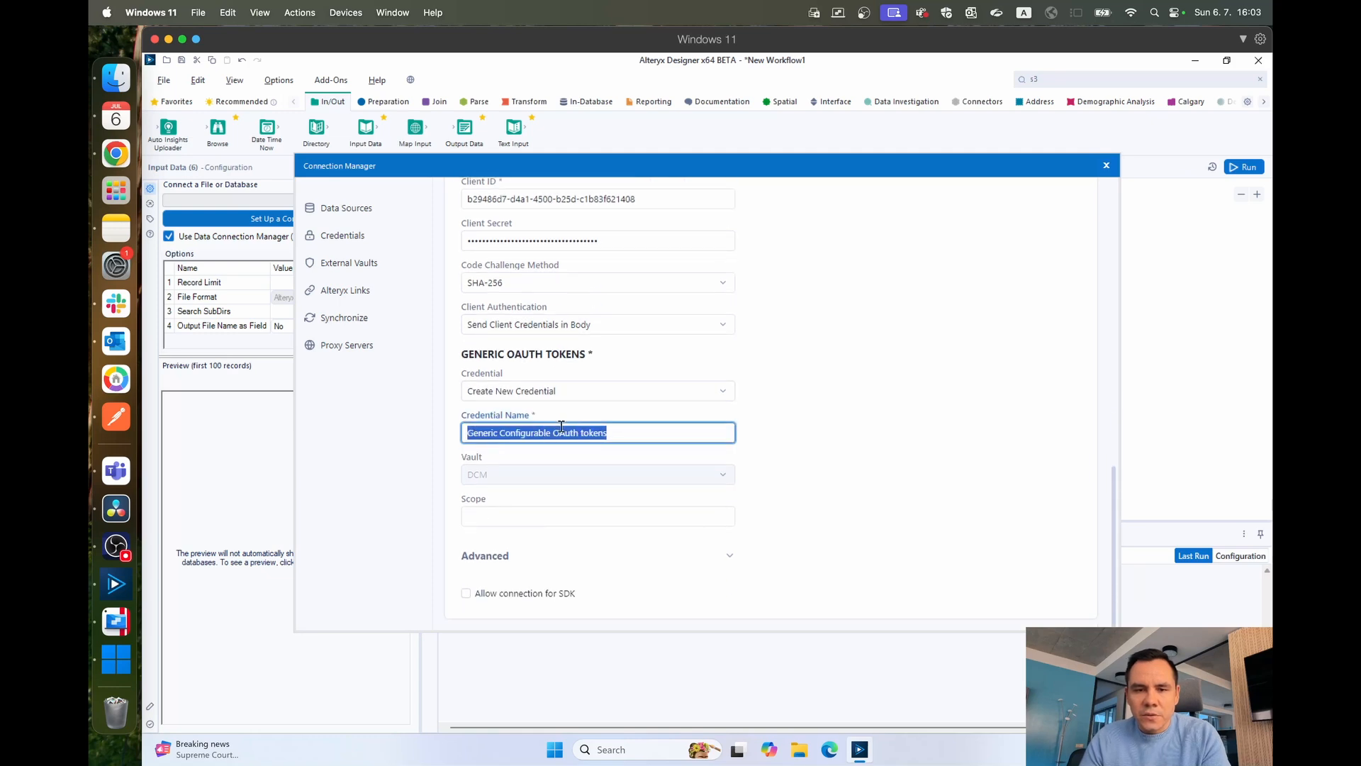
pyautogui.scroll(5, 562, 428)
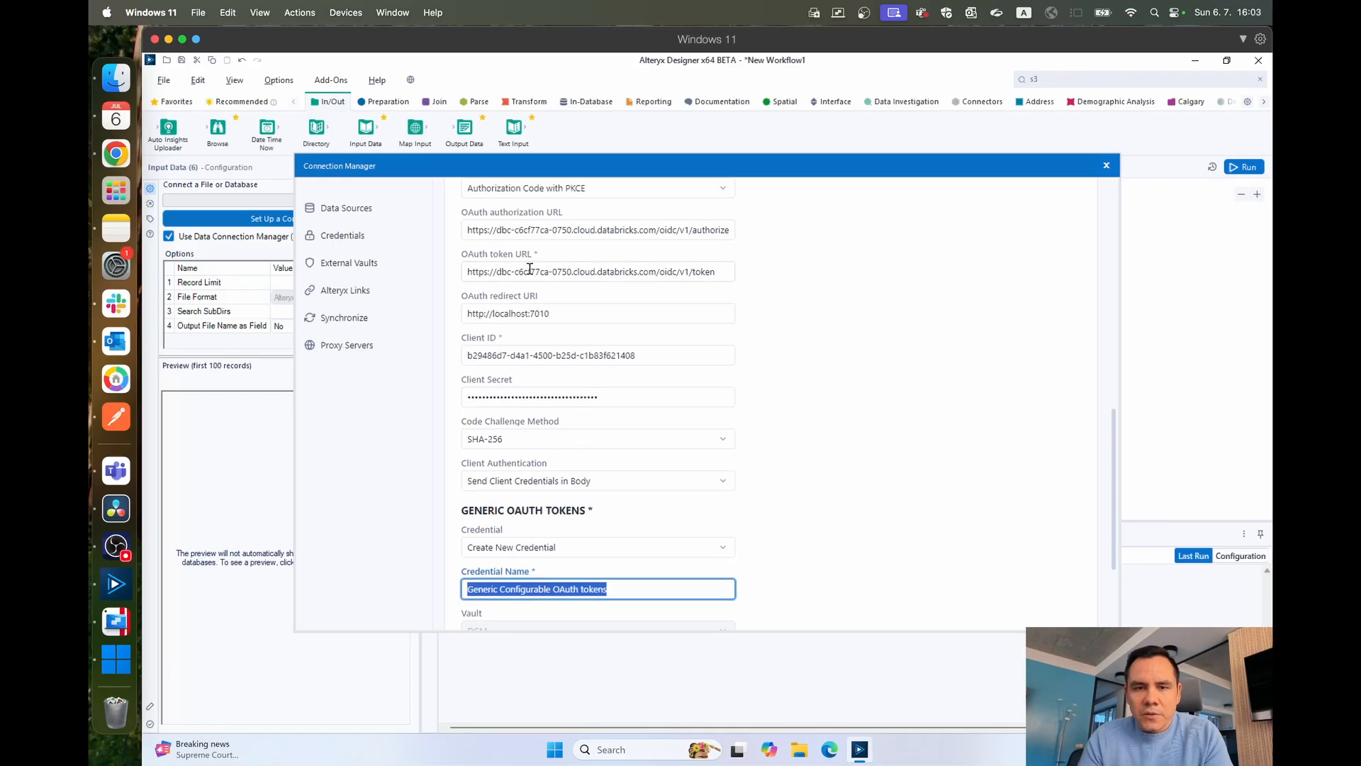
pyautogui.scroll(1, 537, 309)
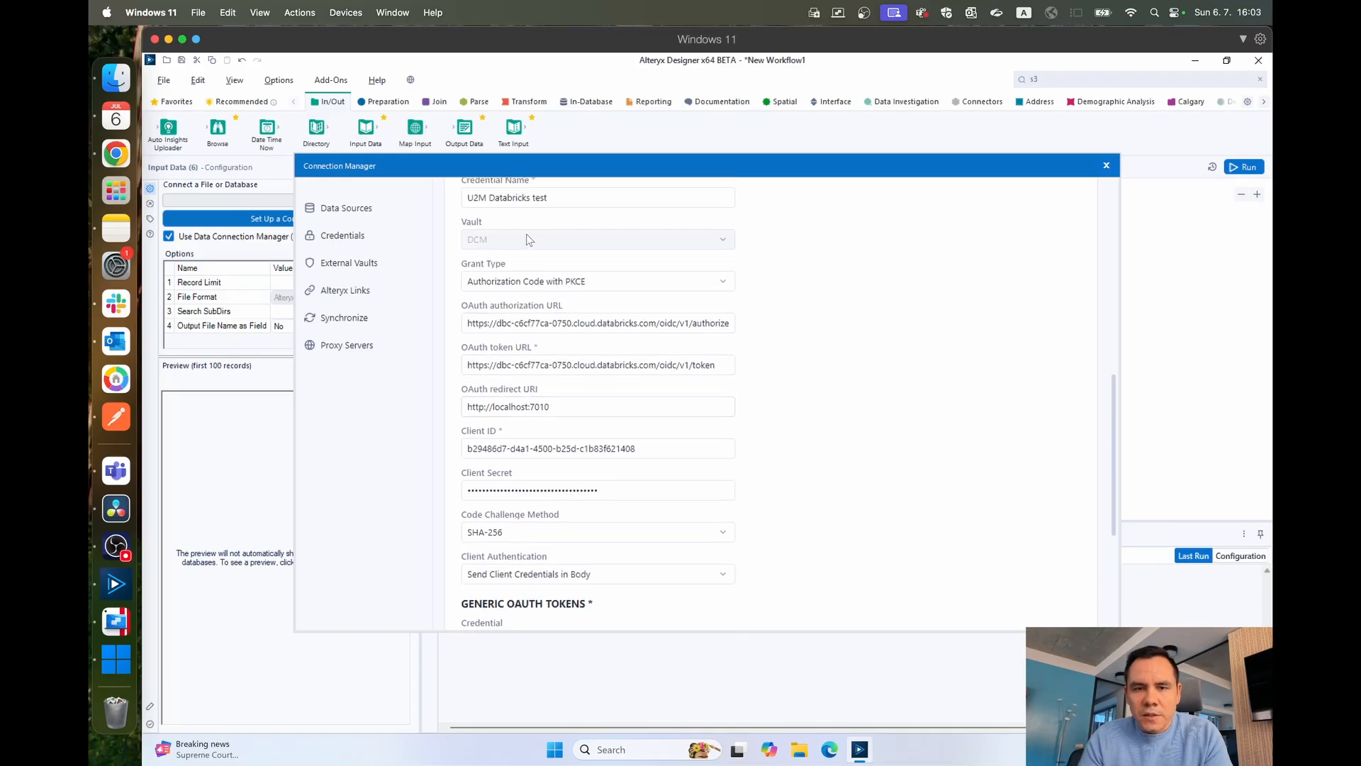
pyautogui.tripleClick(539, 196)
pyautogui.scroll(-3, 619, 431)
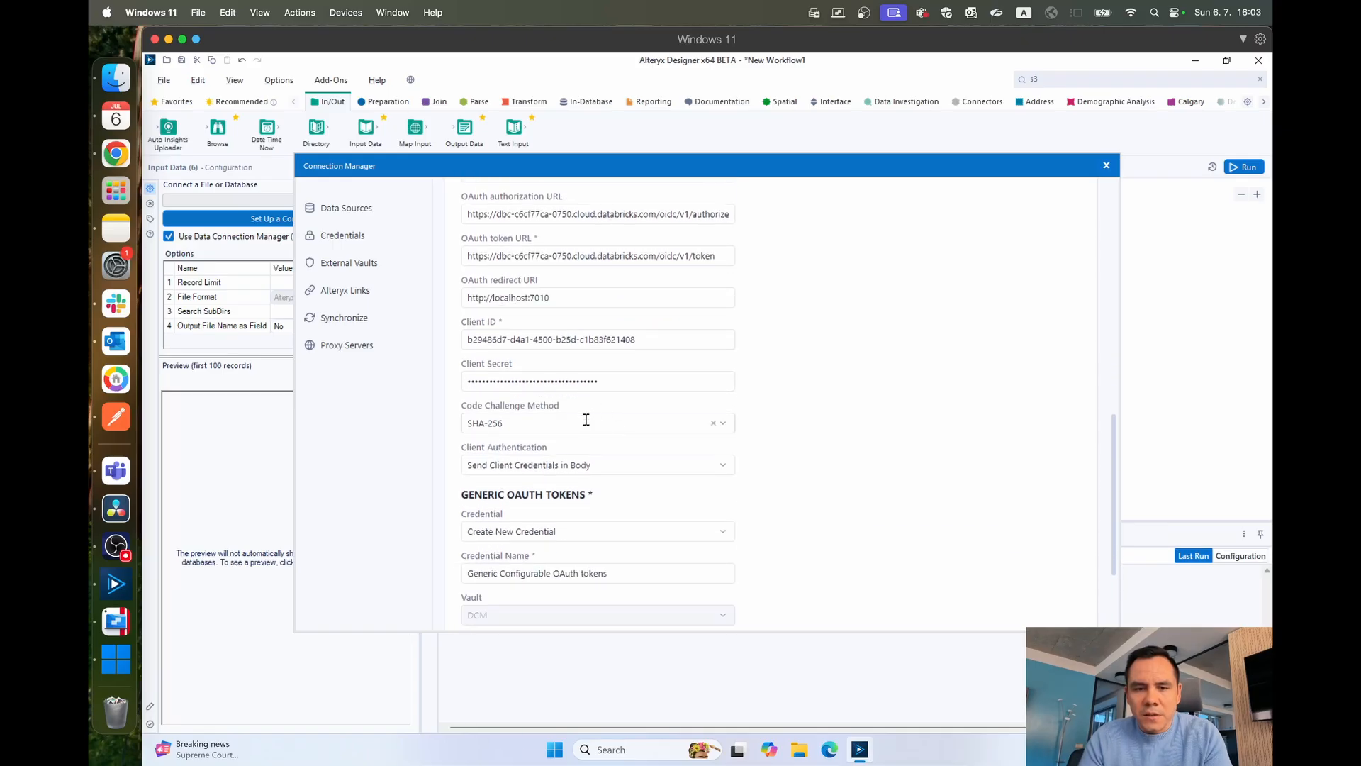
pyautogui.scroll(-3, 608, 528)
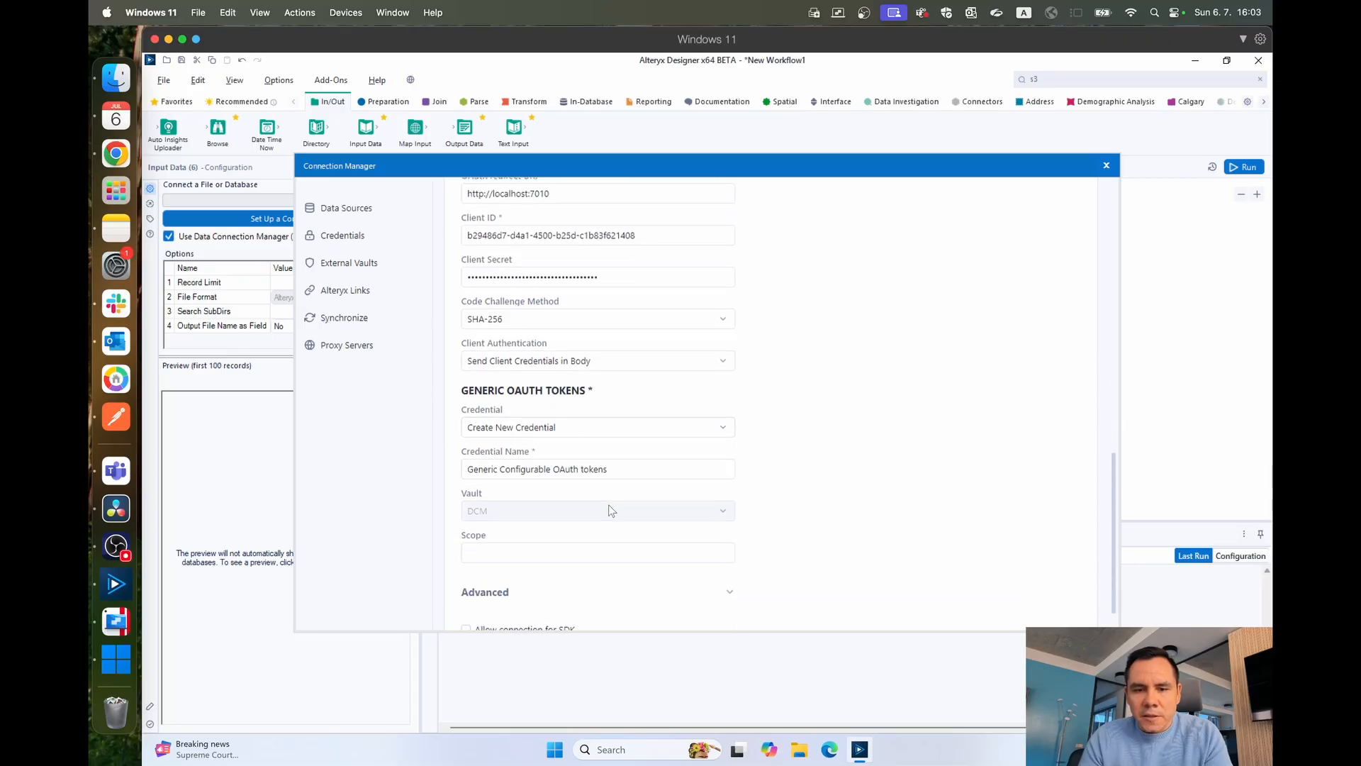
pyautogui.doubleClick(624, 466)
pyautogui.hotkey('ctrl', 'a')
pyautogui.hotkey('ctrl', 'v')
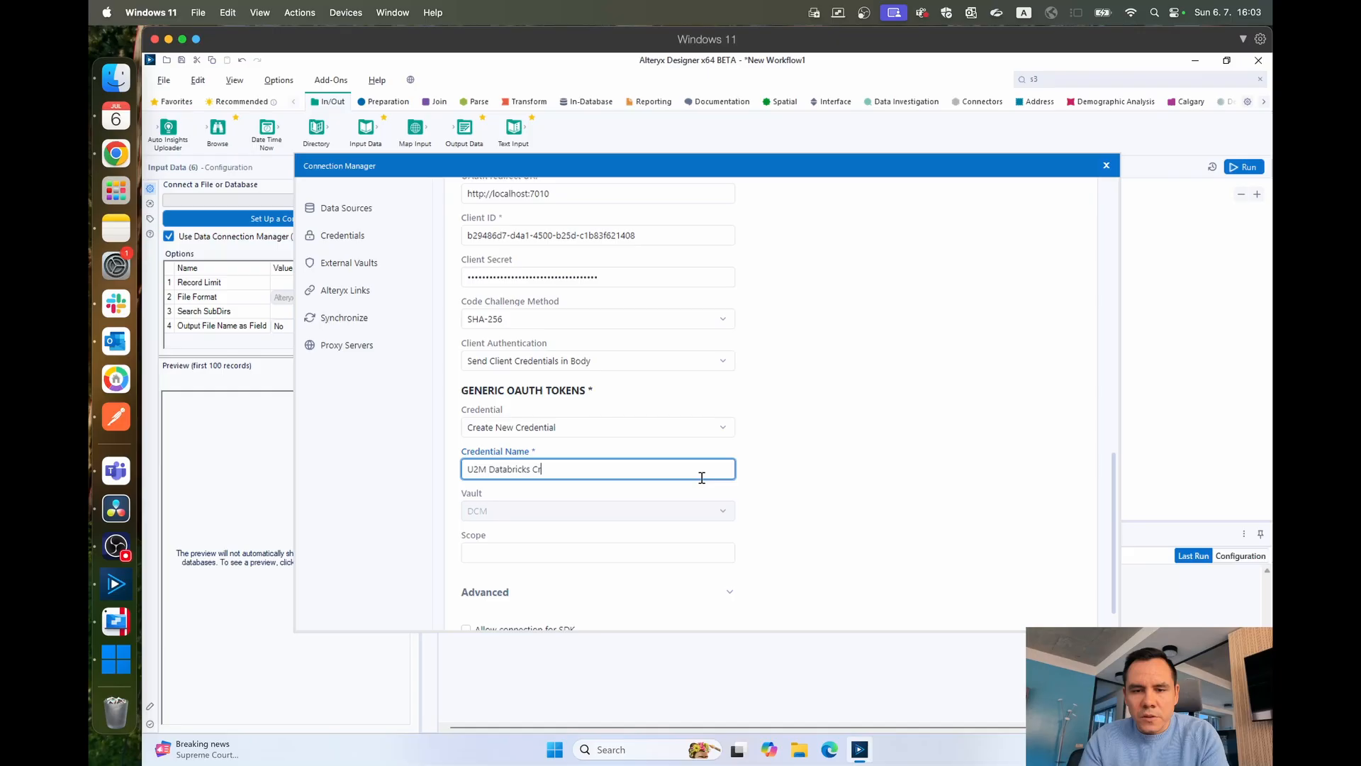
pyautogui.write('s')
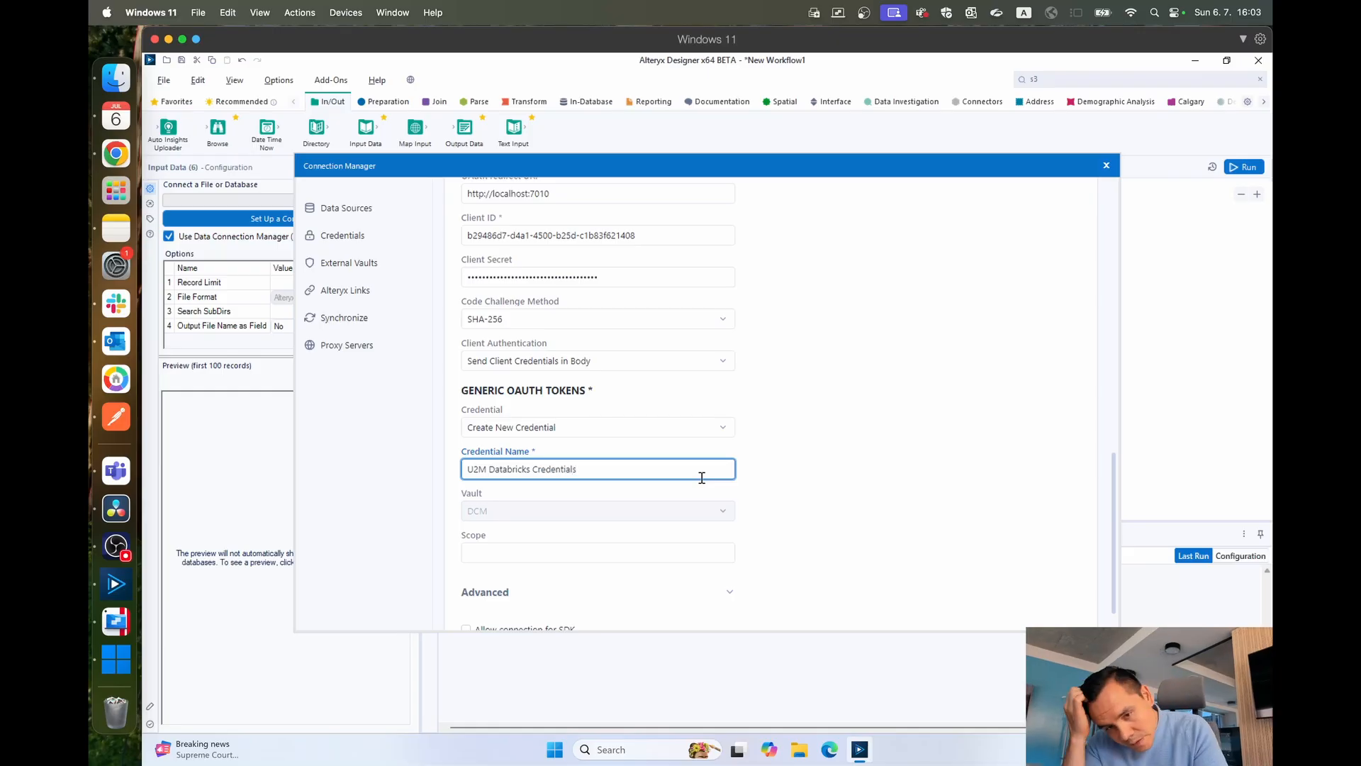
pyautogui.press('Tab')
pyautogui.click(117, 229)
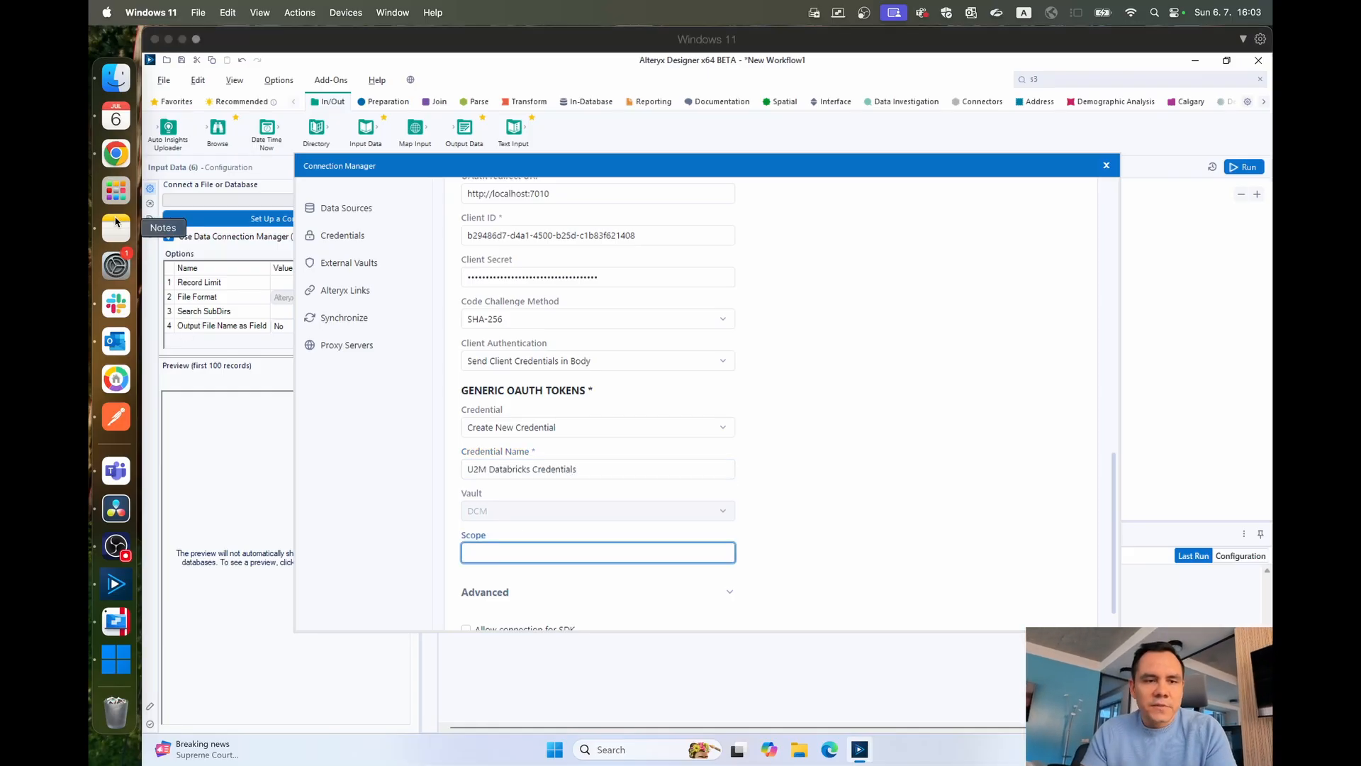
# Paste 'all-apis offline_access' from the notes into the Scope field and check it.
pyautogui.moveTo(231, 323); pyautogui.dragTo(326, 323)
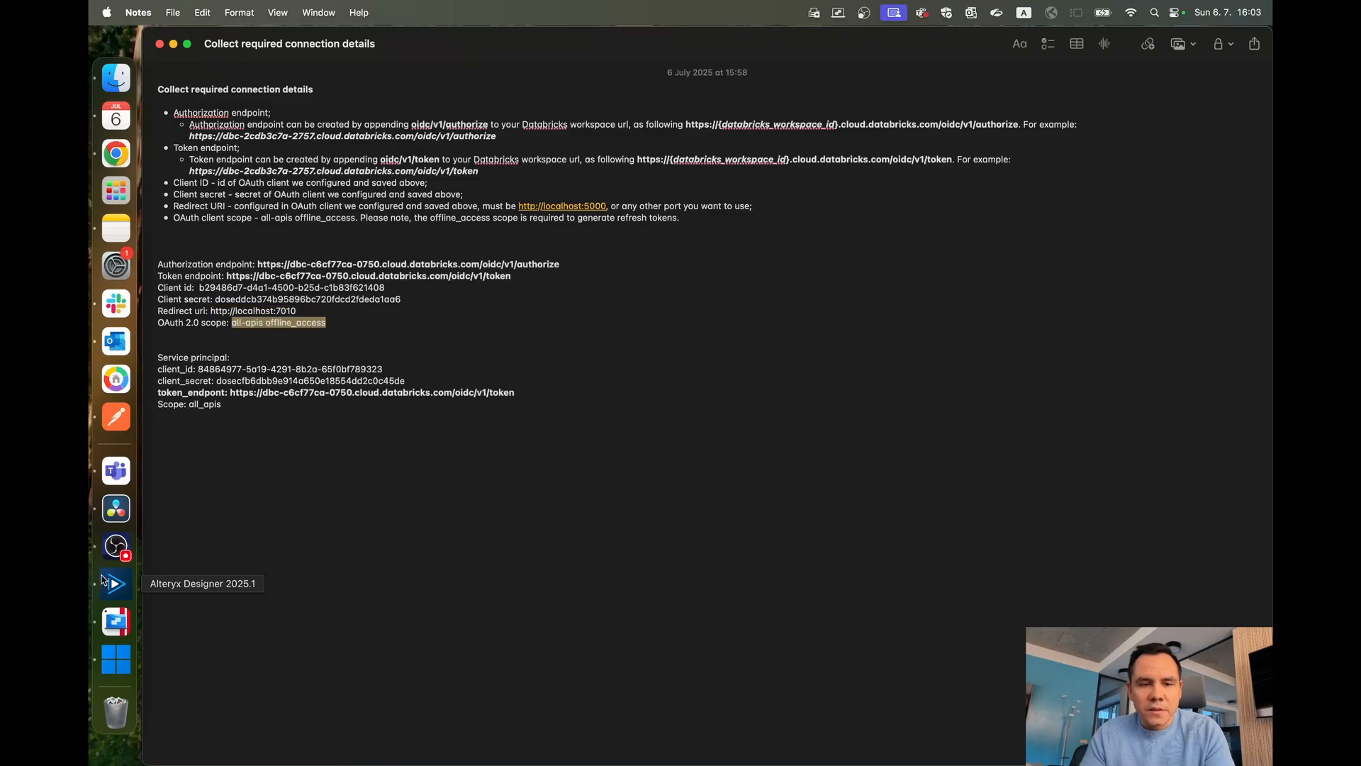
pyautogui.click(116, 621)
pyautogui.hotkey('ctrl', 'v')
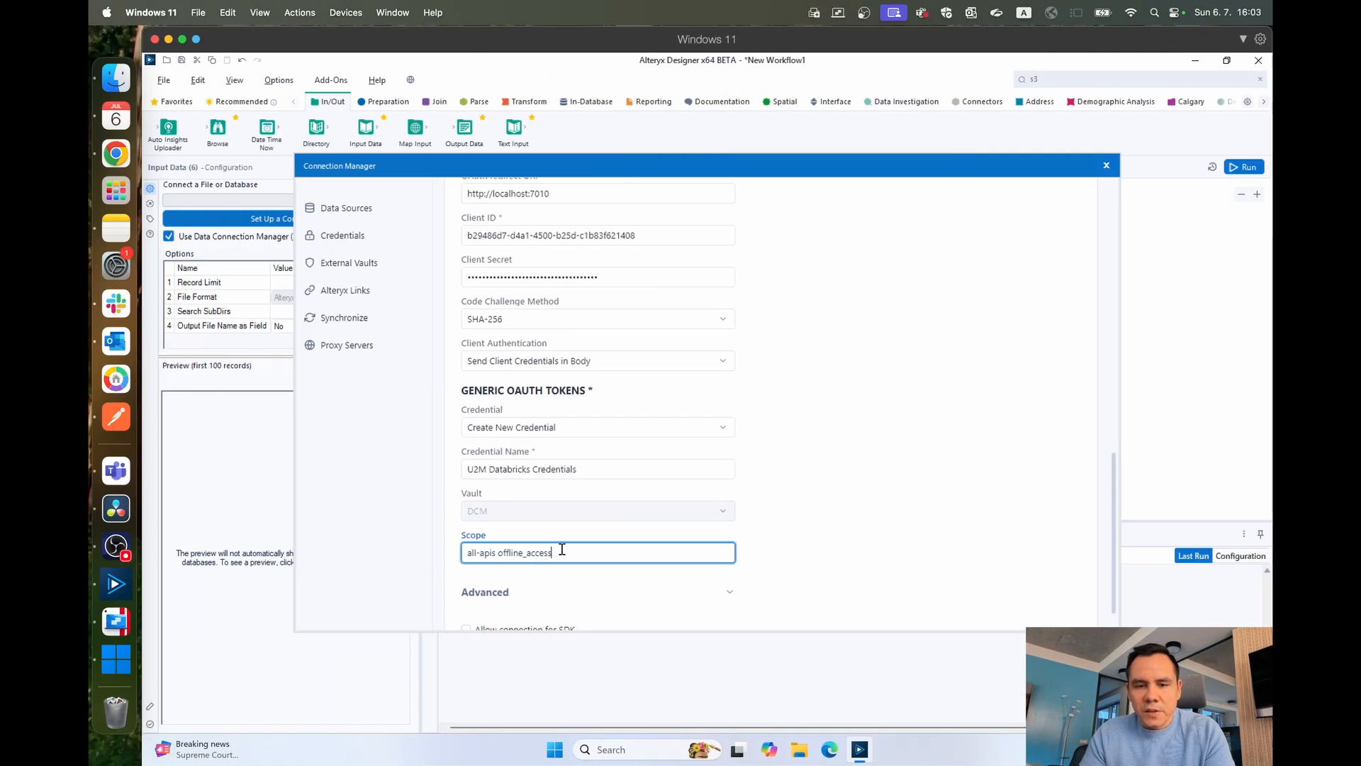
pyautogui.doubleClick(485, 553)
pyautogui.moveTo(498, 552); pyautogui.dragTo(621, 561)
pyautogui.click(844, 553)
pyautogui.scroll(5, 844, 553)
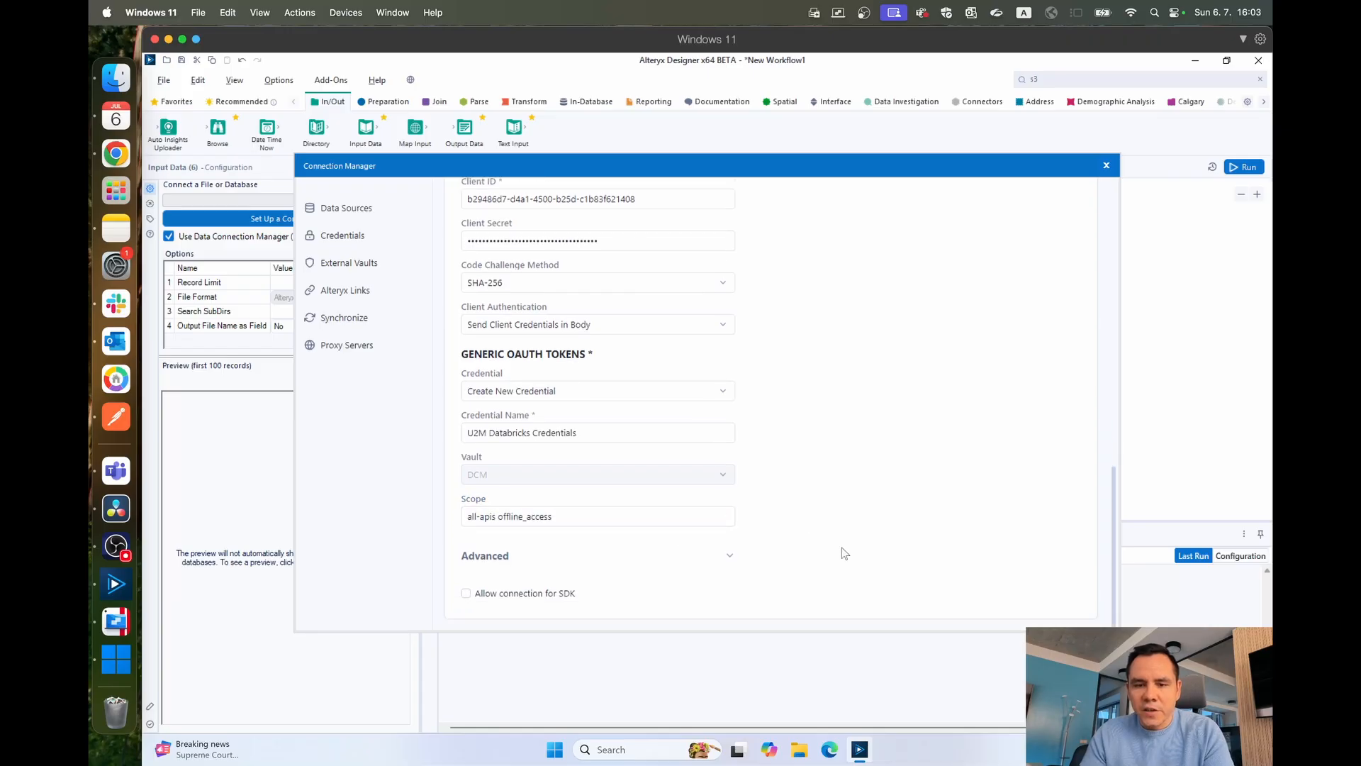
pyautogui.scroll(3, 845, 553)
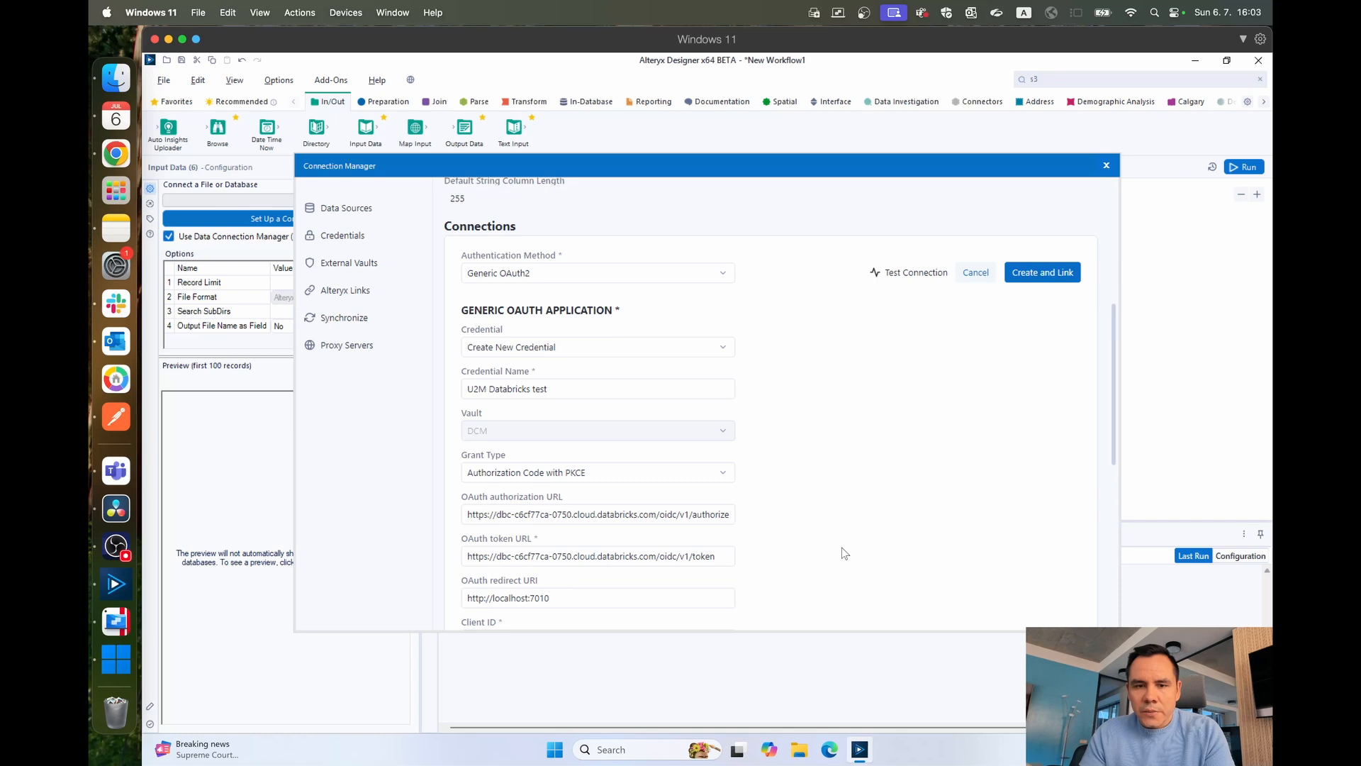
pyautogui.scroll(-2, 844, 553)
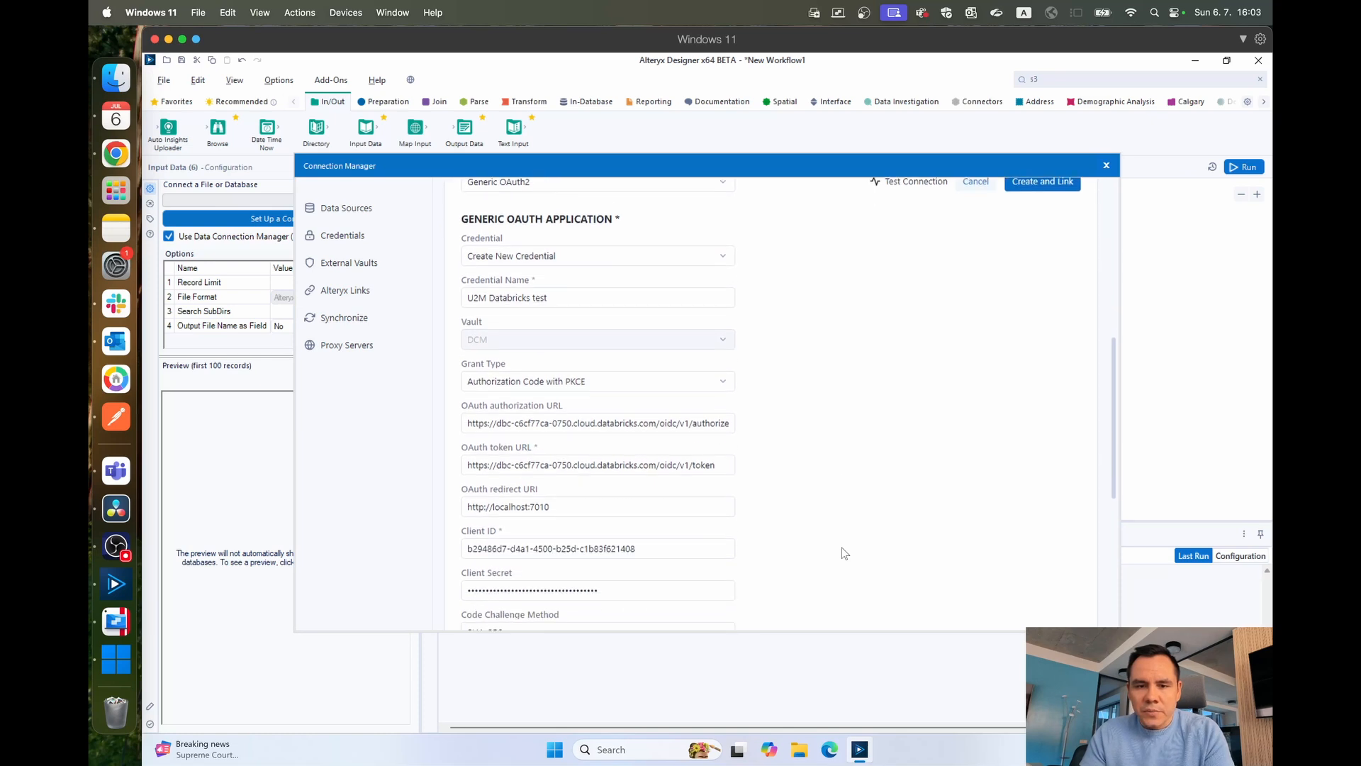
pyautogui.scroll(2, 844, 553)
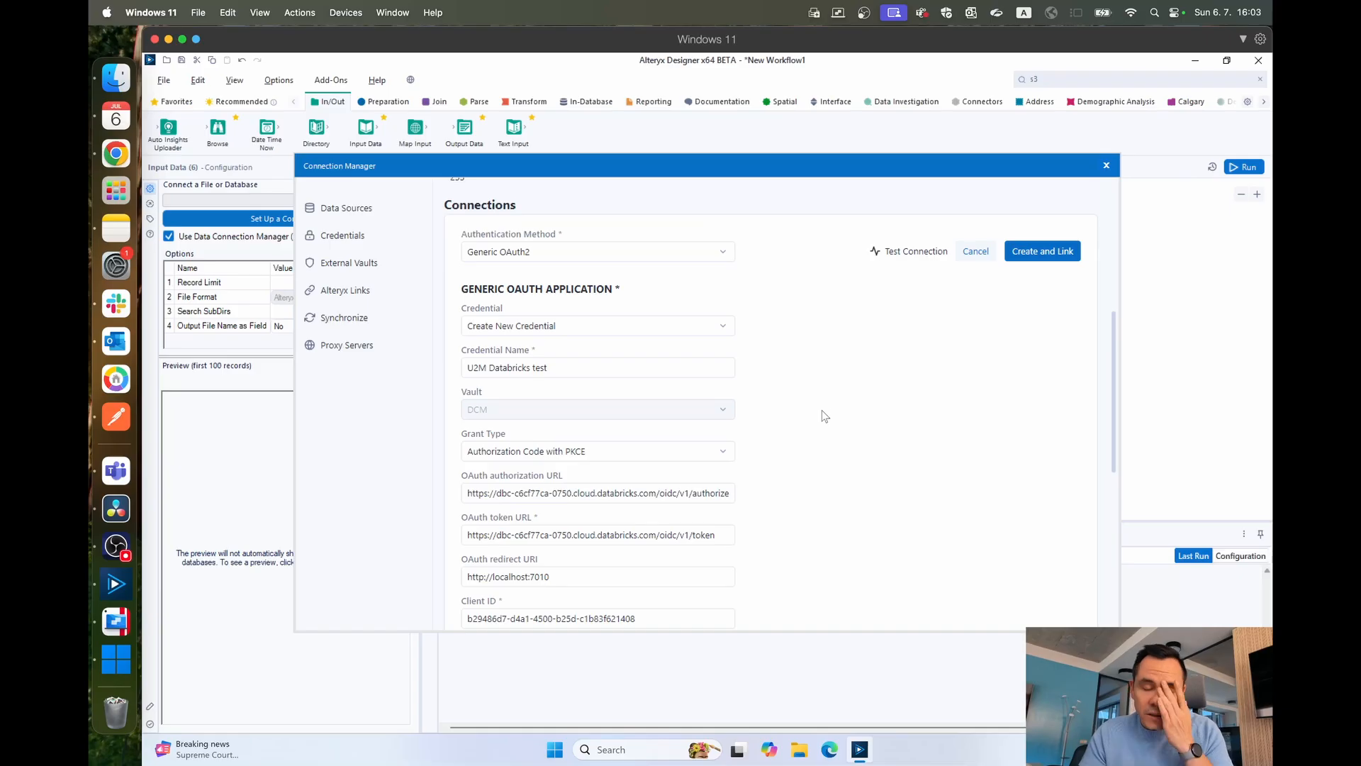
# Create and link the Generic OAuth2 credentials, then run Test Connection on them.
pyautogui.click(1035, 253)
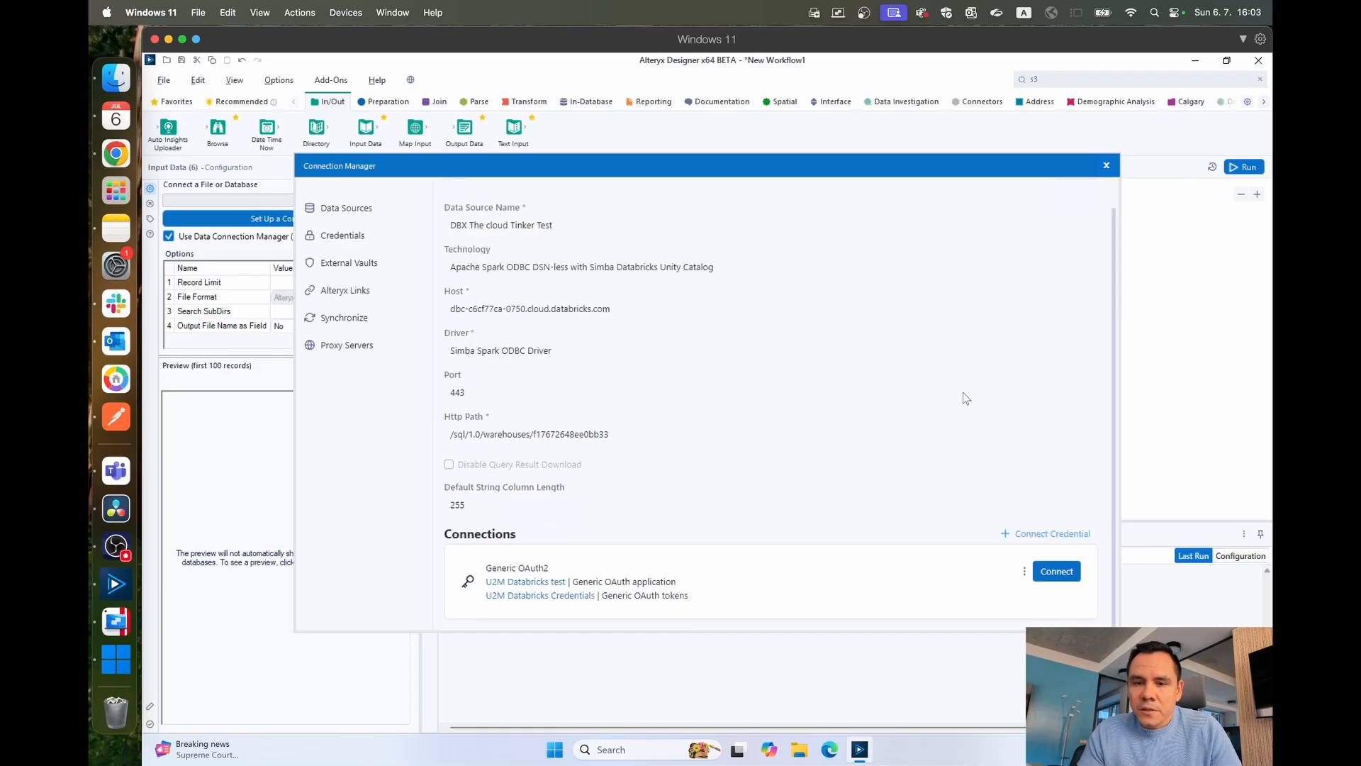
pyautogui.click(1024, 570)
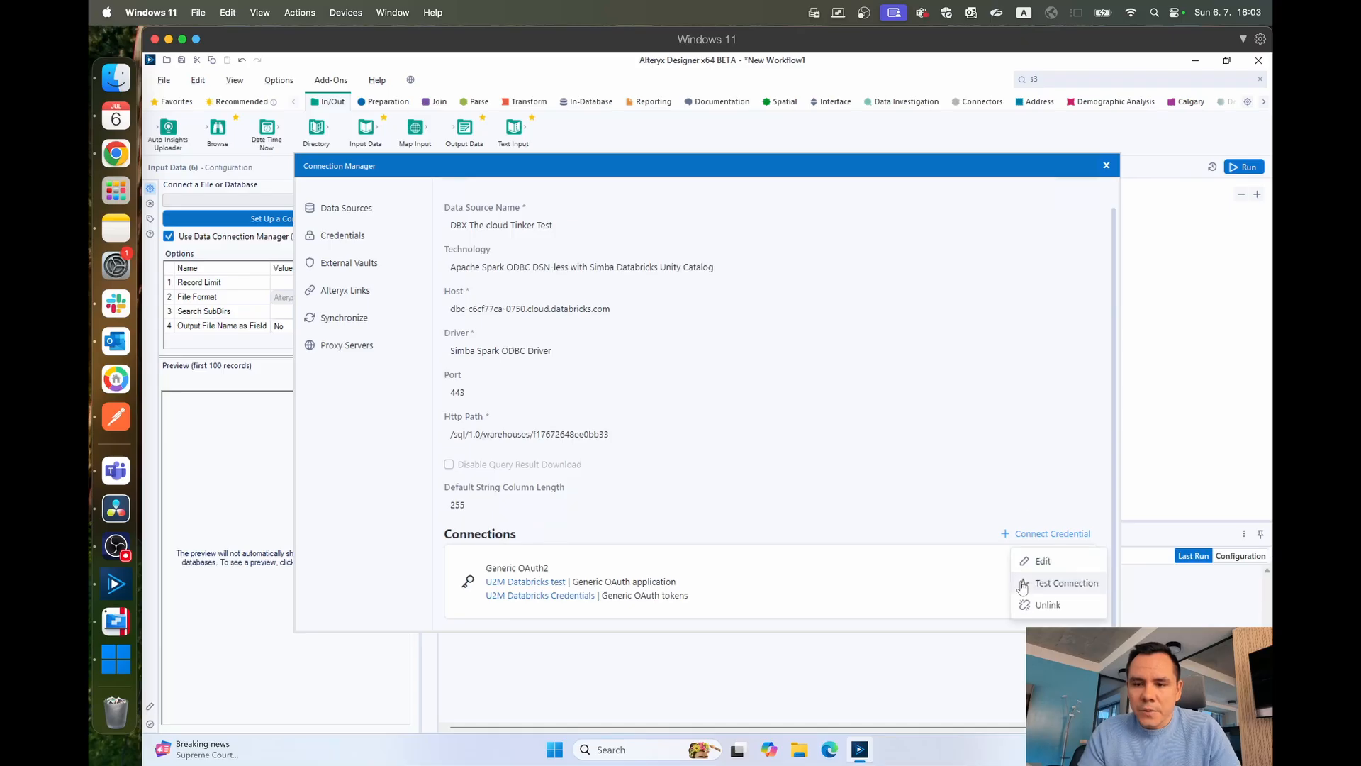
pyautogui.click(1056, 580)
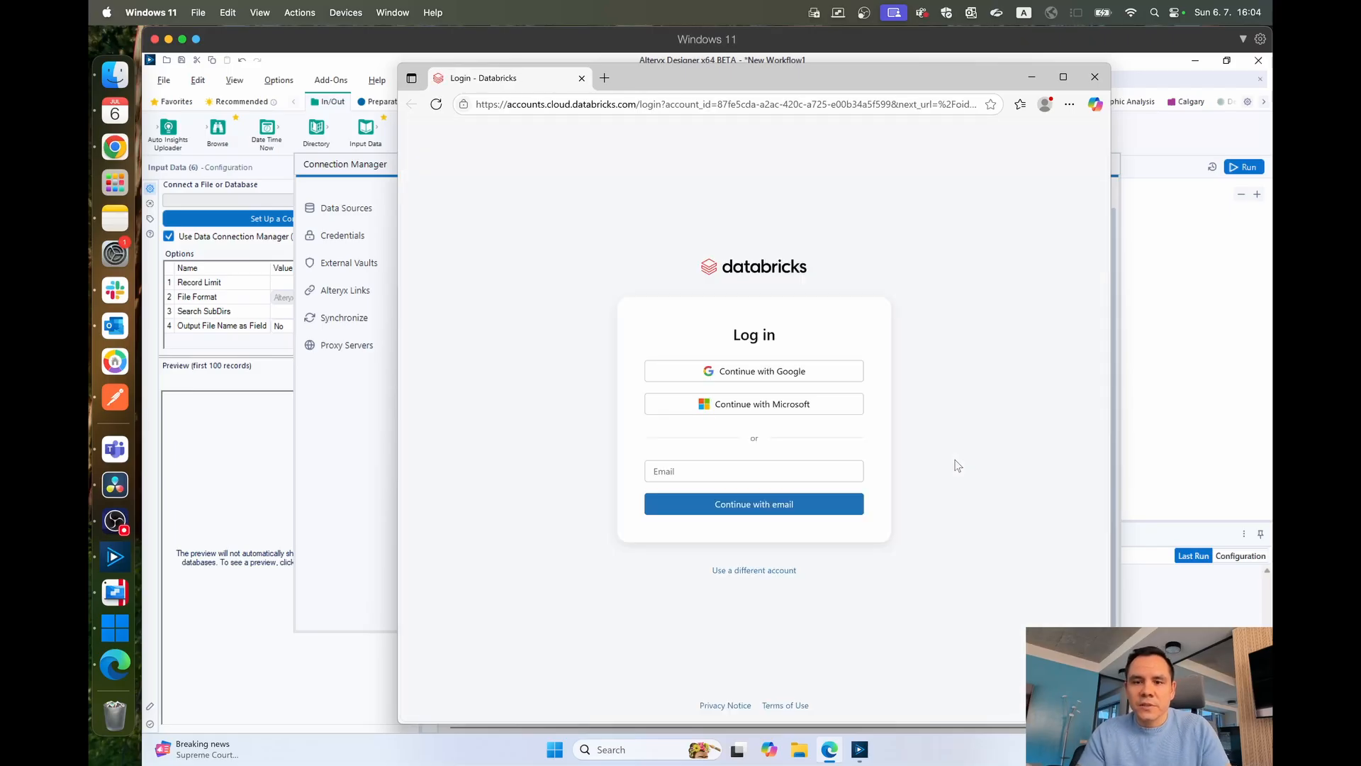
# Sign in to Databricks with the saved e-mail and emailed verification code, then close the authorization window.
pyautogui.click(795, 470)
pyautogui.press('Down')
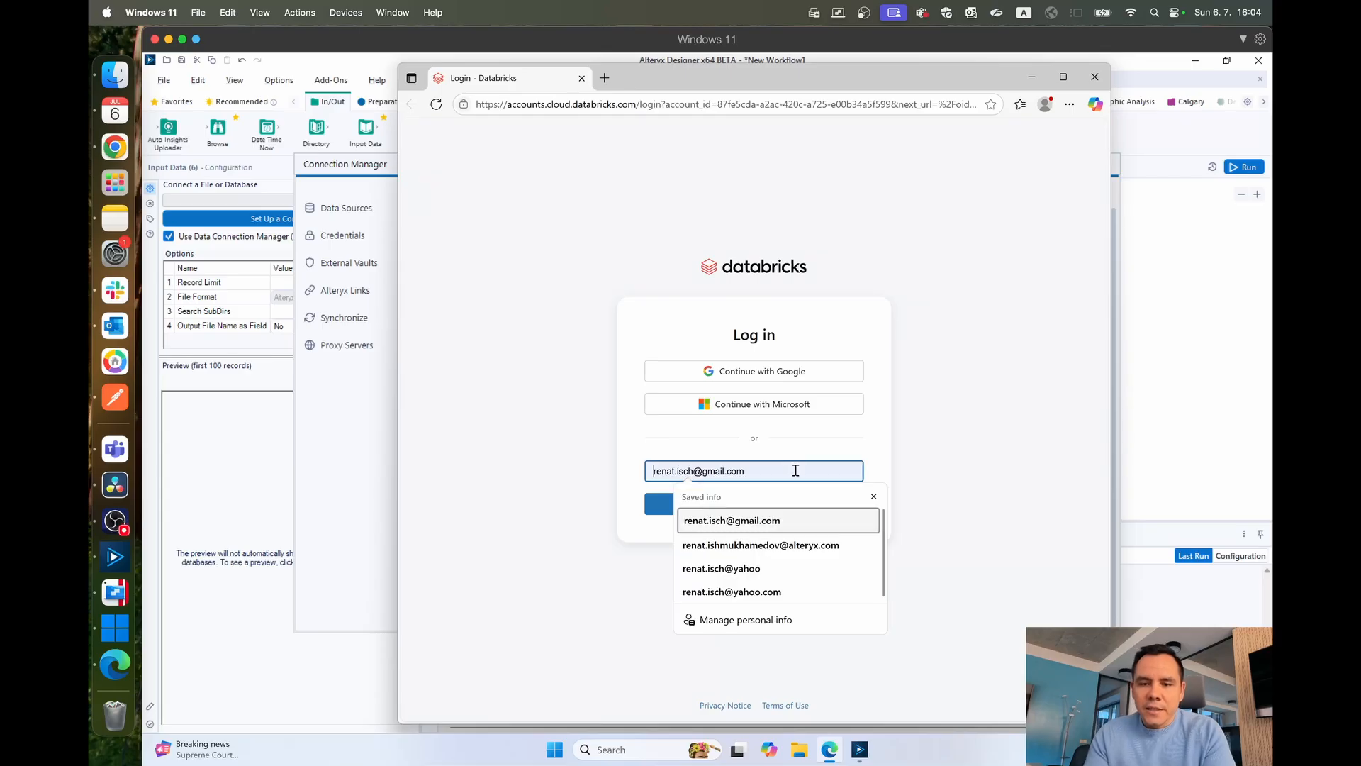
pyautogui.press('Down')
pyautogui.press('Down')
pyautogui.press('Down')
pyautogui.press('Return')
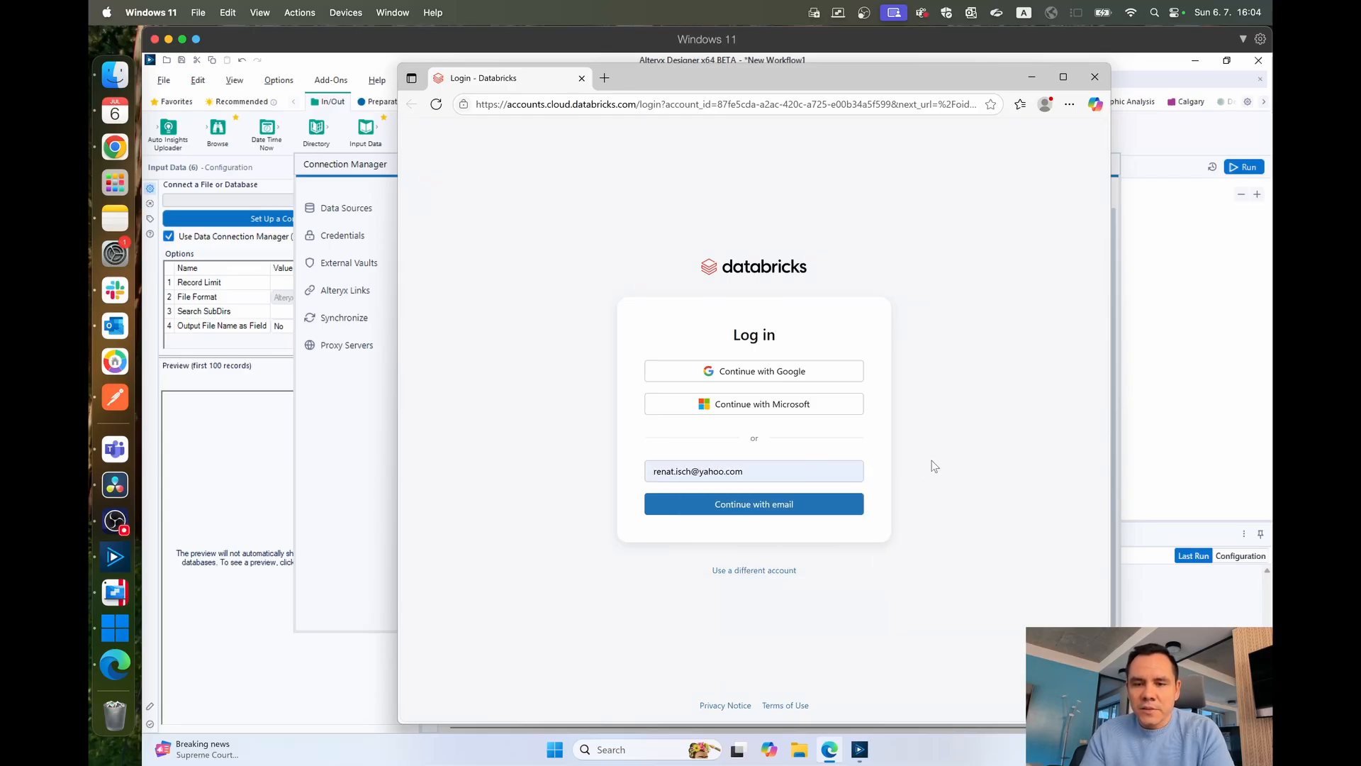
pyautogui.click(799, 507)
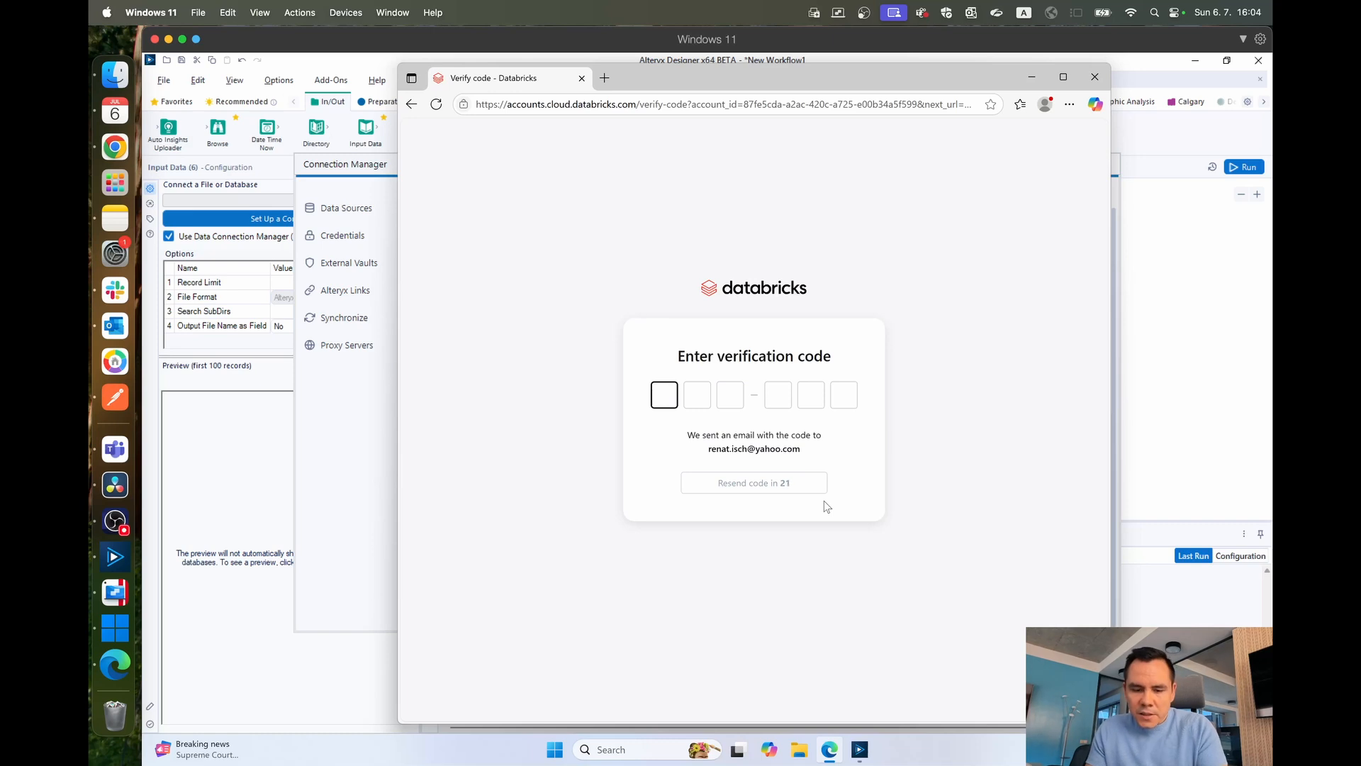
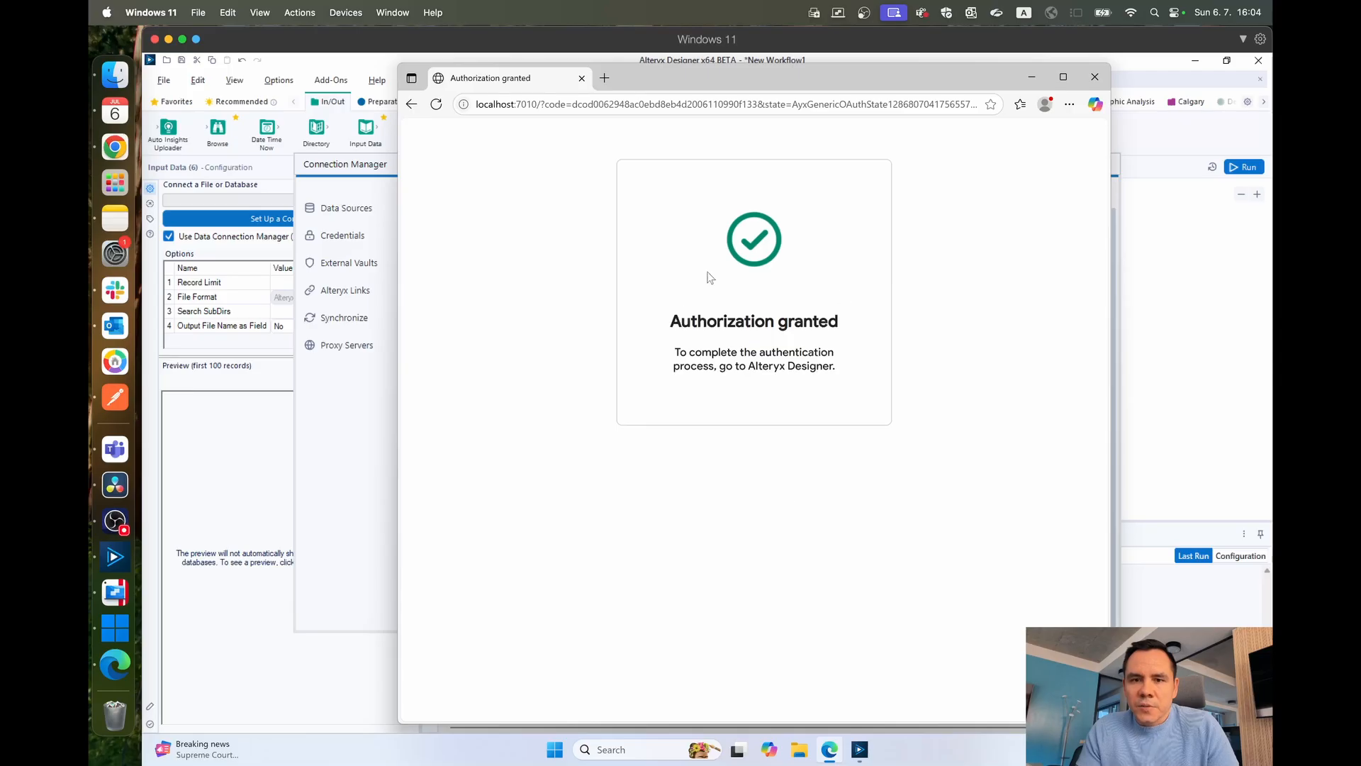
pyautogui.moveTo(671, 321); pyautogui.dragTo(838, 323)
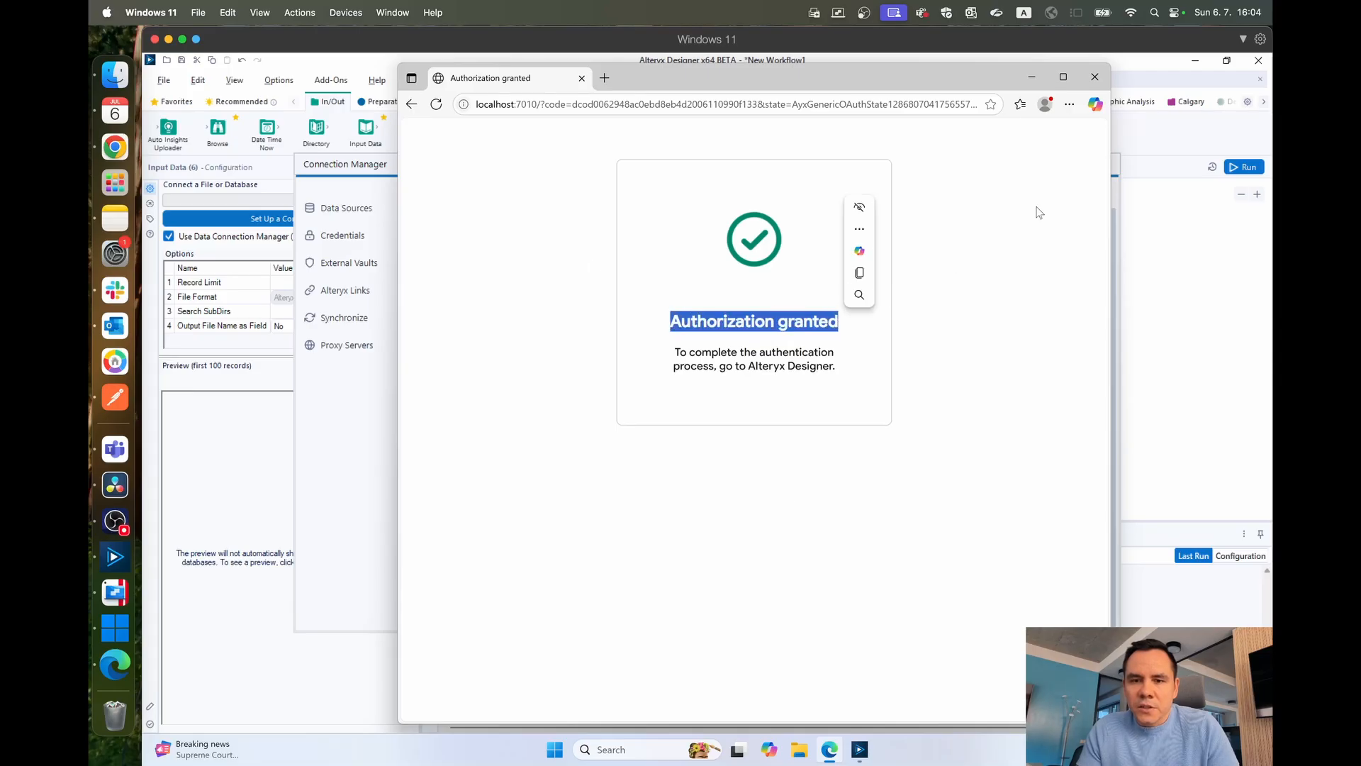
pyautogui.click(1107, 83)
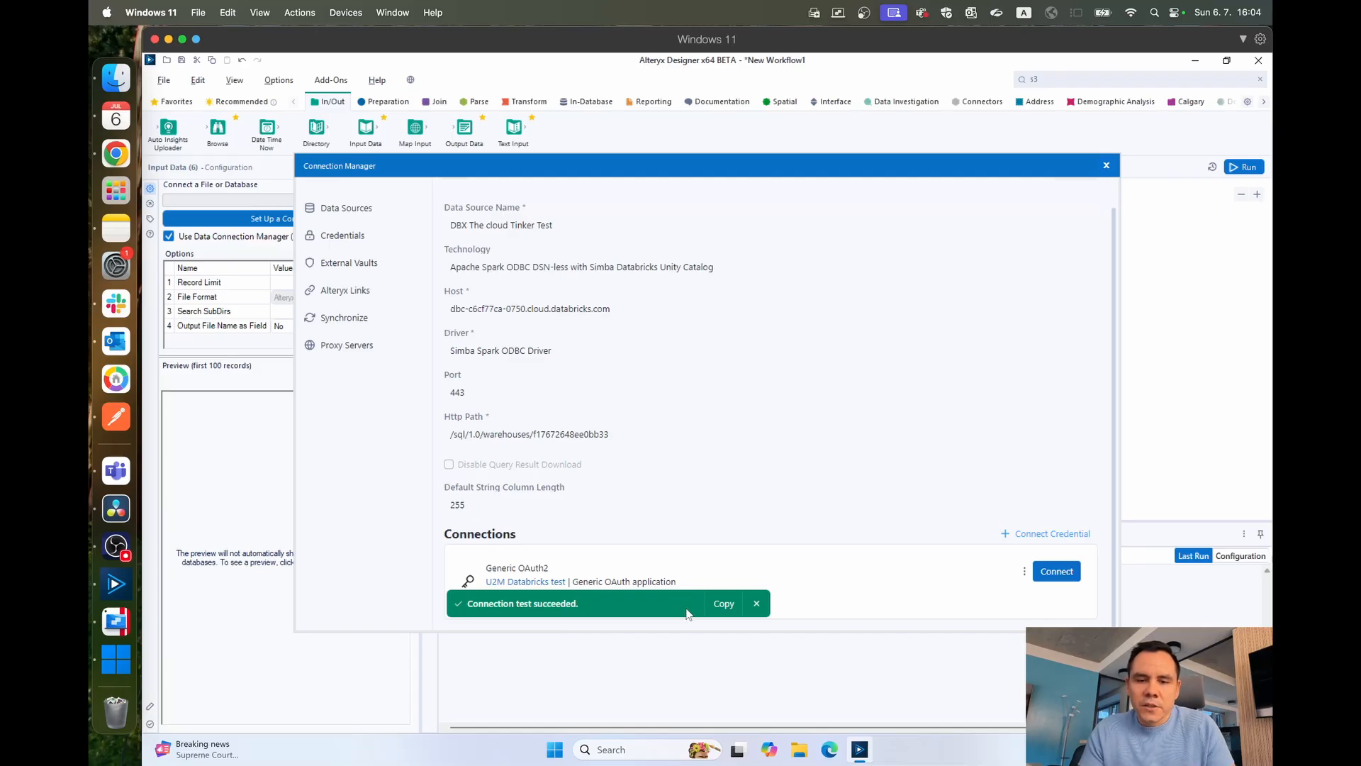
# Dismiss the success message, connect with the U2M credentials, and load the Visual Query Builder.
pyautogui.click(754, 607)
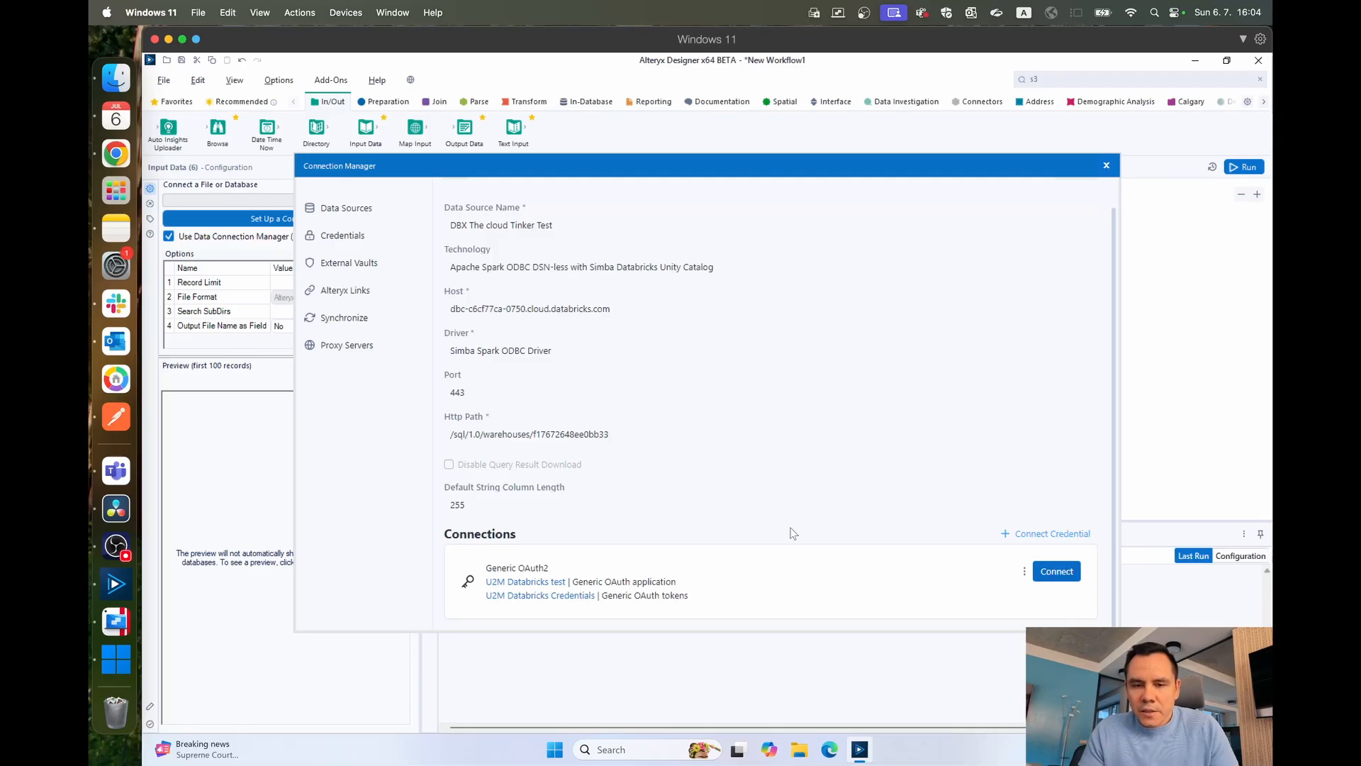
pyautogui.click(1048, 574)
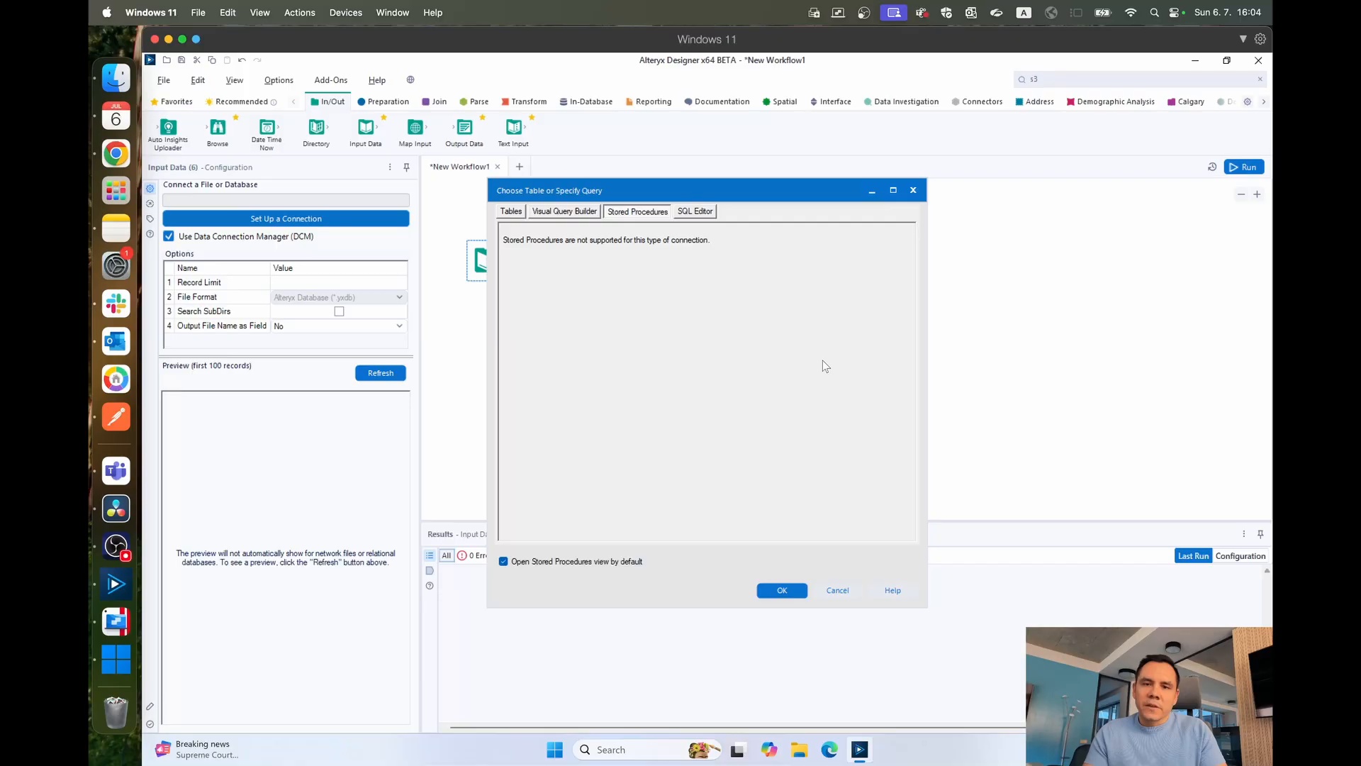
pyautogui.click(581, 212)
pyautogui.click(782, 590)
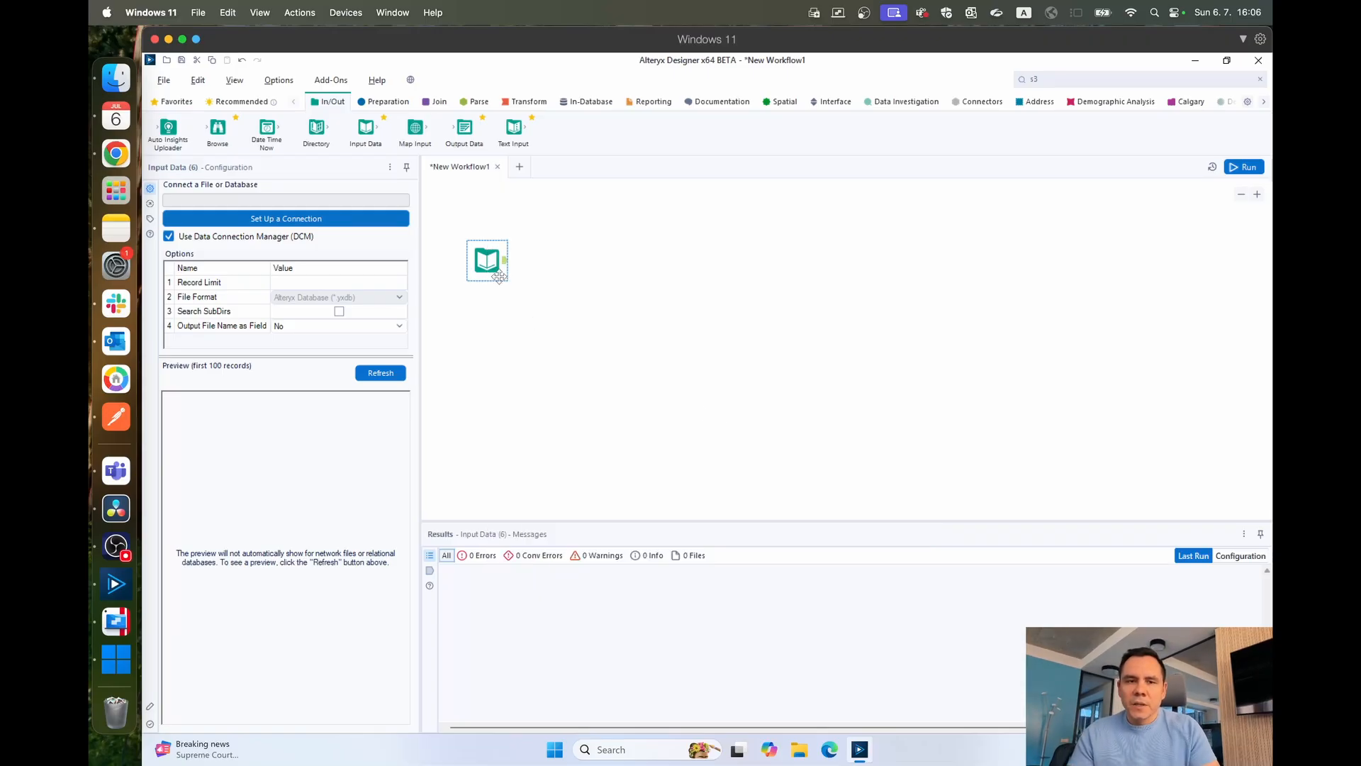
# Reposition the Input Data tool on the canvas, then open and close the data connections window.
pyautogui.moveTo(499, 276); pyautogui.dragTo(499, 293)
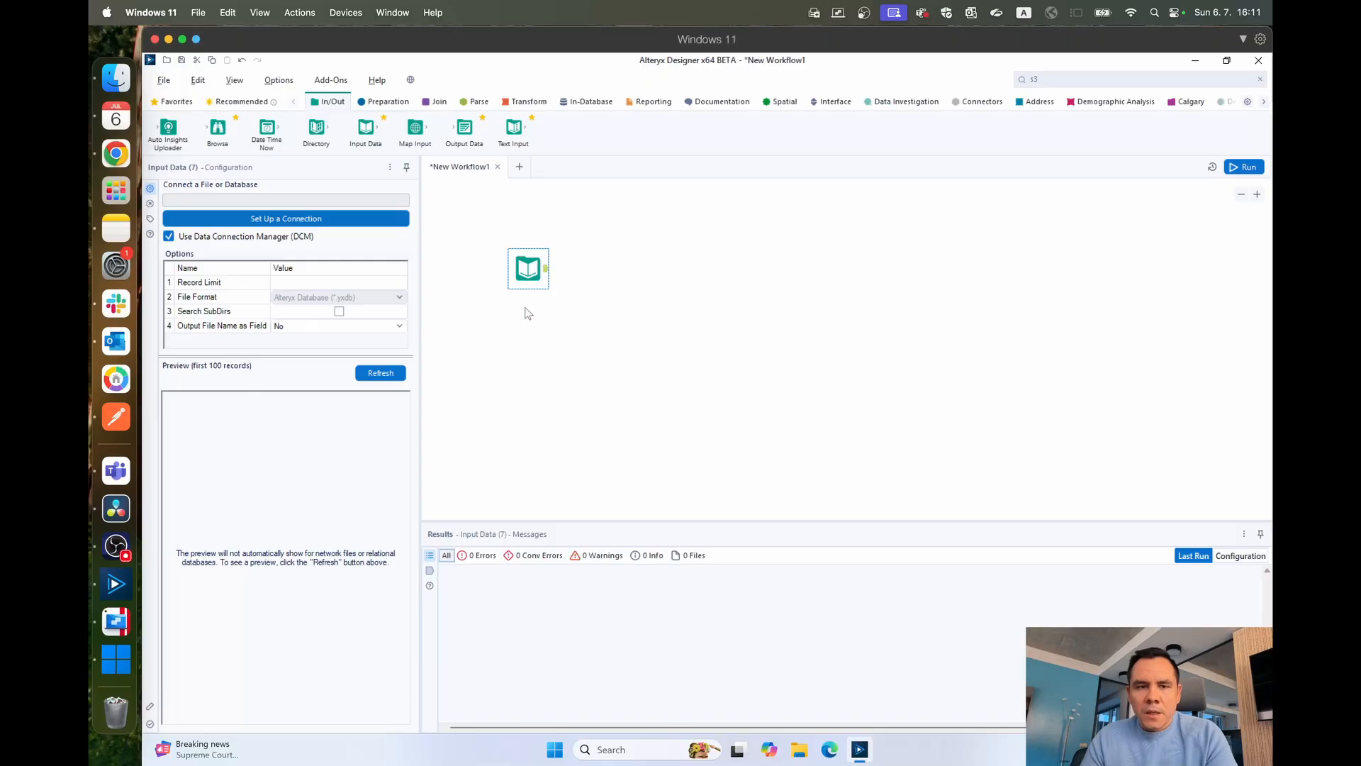
pyautogui.moveTo(540, 281); pyautogui.dragTo(500, 306)
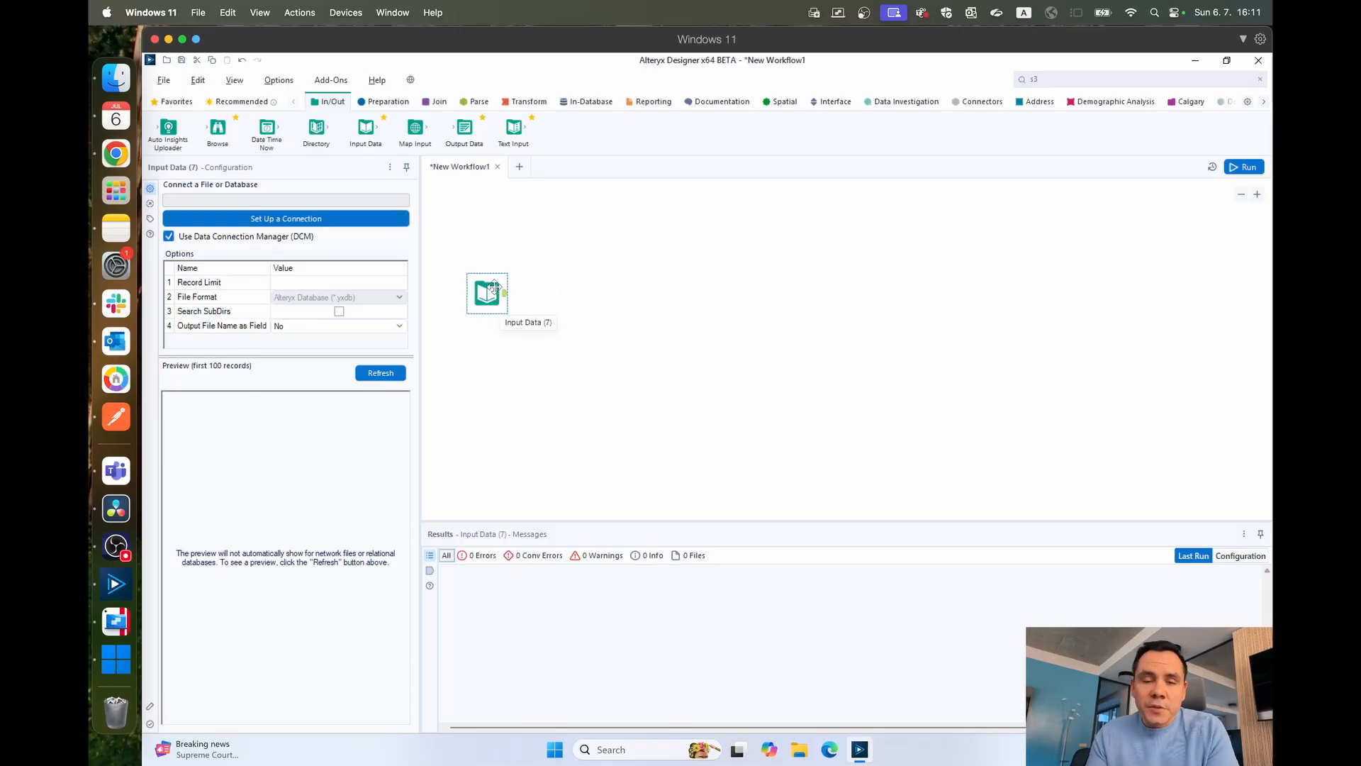
pyautogui.moveTo(494, 287); pyautogui.dragTo(510, 248)
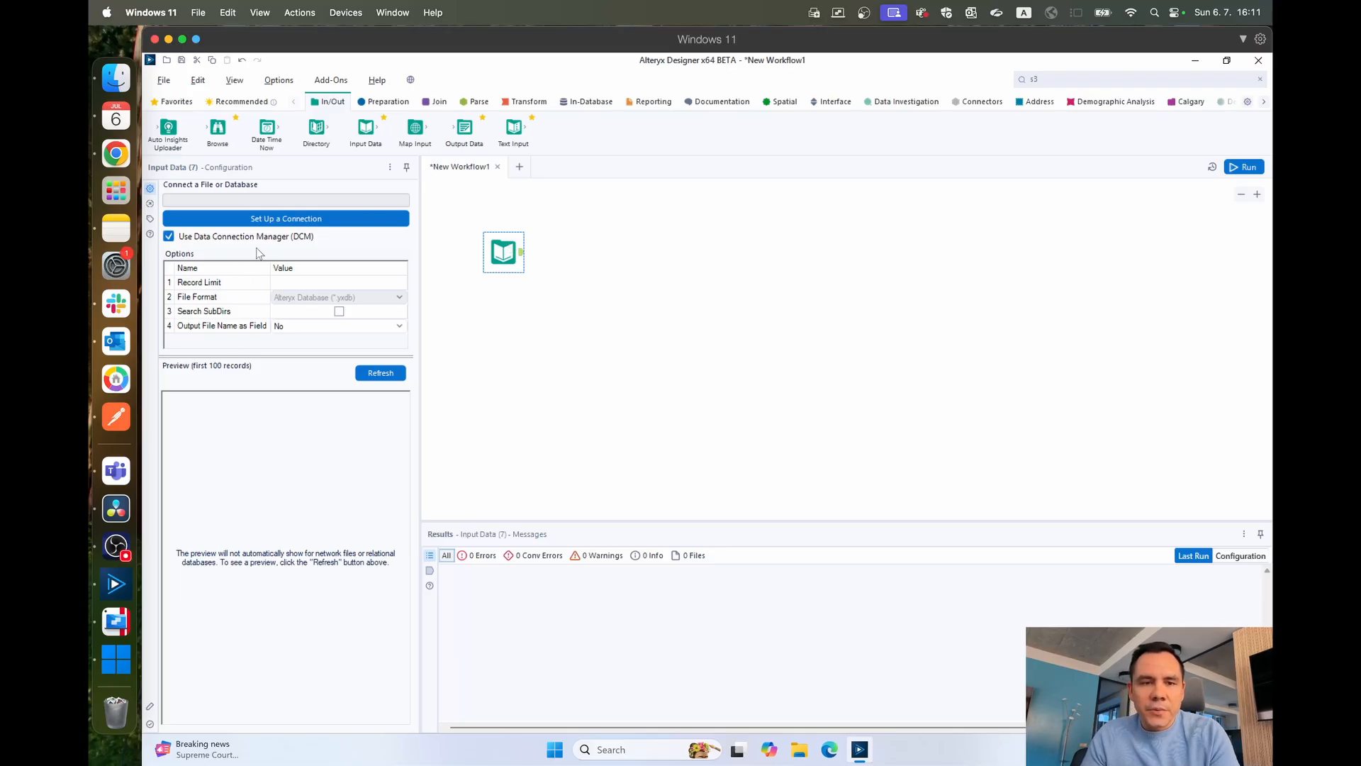
pyautogui.click(238, 222)
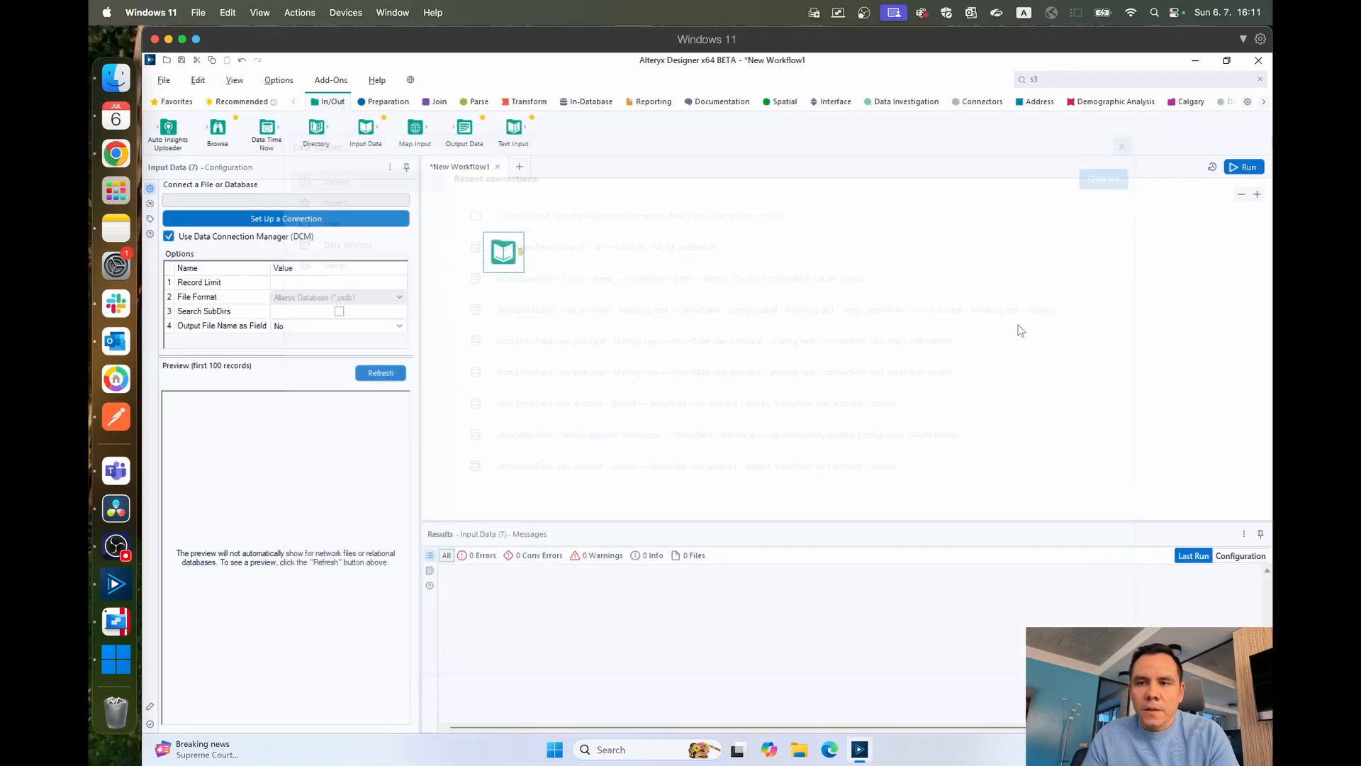
pyautogui.click(1143, 134)
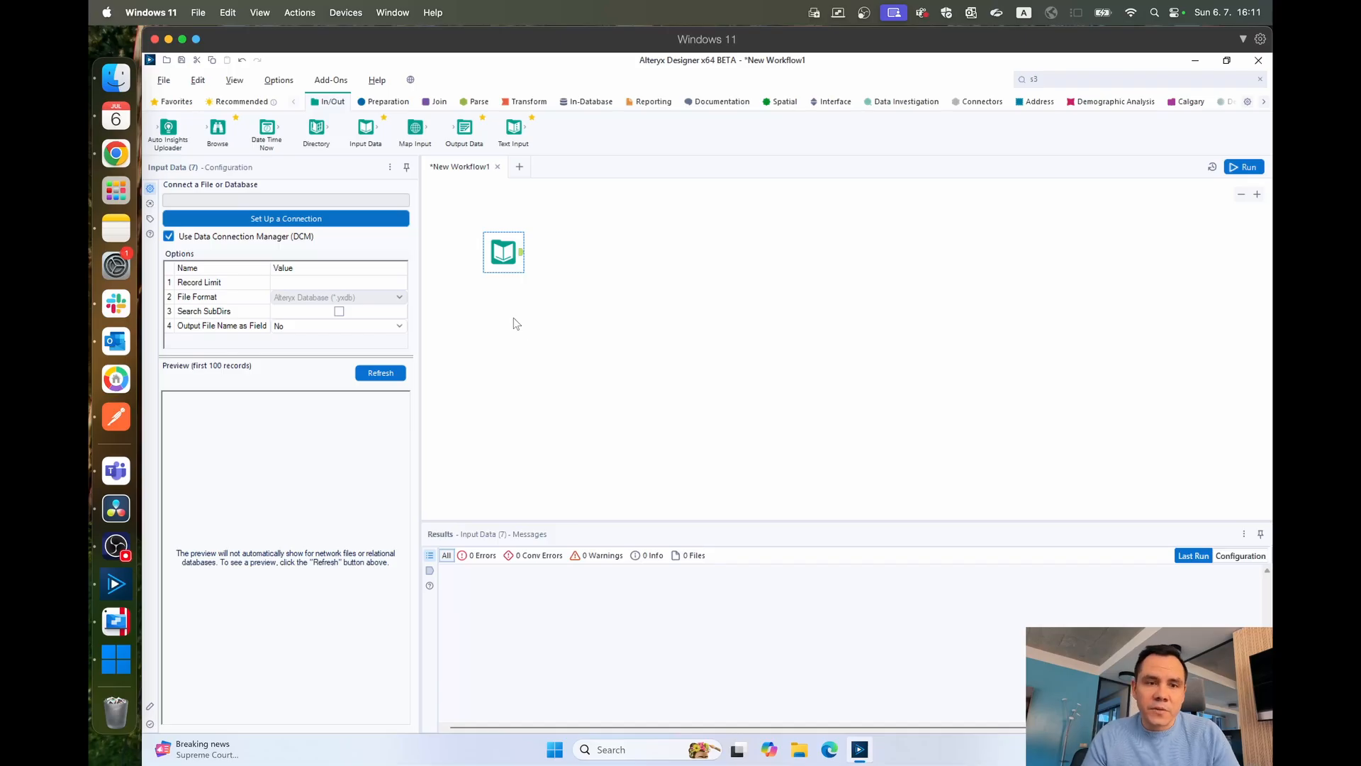
# Open the DBX The cloud Tinker Test source via Quick connect under Databricks Unity Catalog.
pyautogui.moveTo(502, 249); pyautogui.dragTo(511, 258)
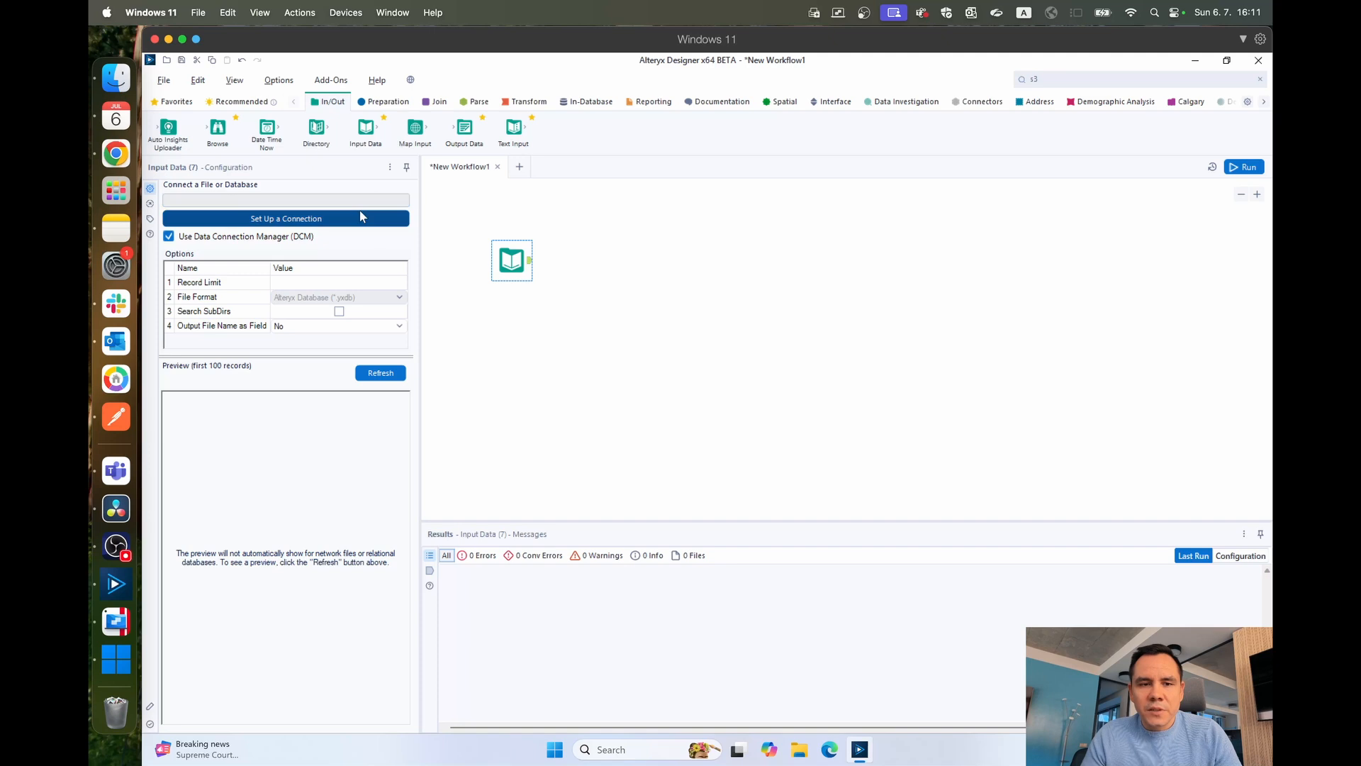
pyautogui.click(361, 217)
pyautogui.click(367, 235)
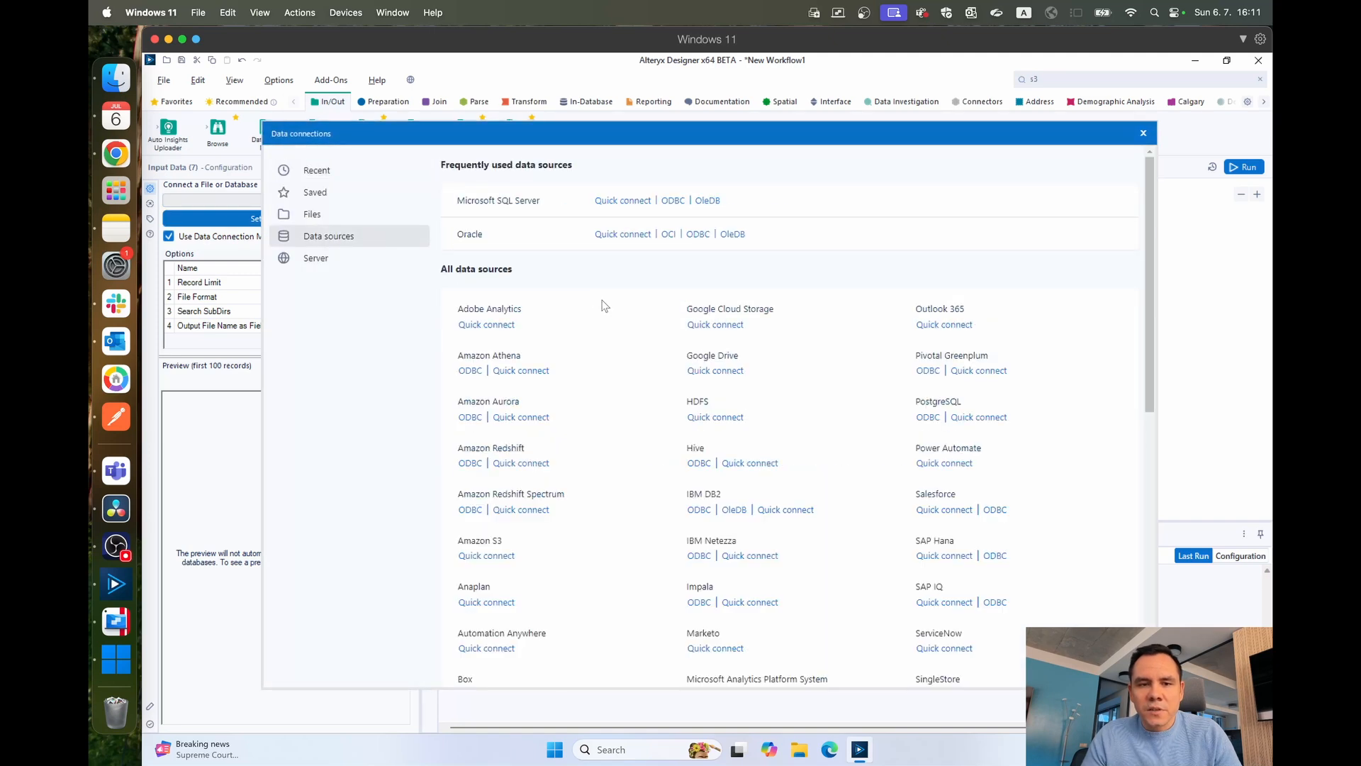
pyautogui.scroll(-10, 603, 305)
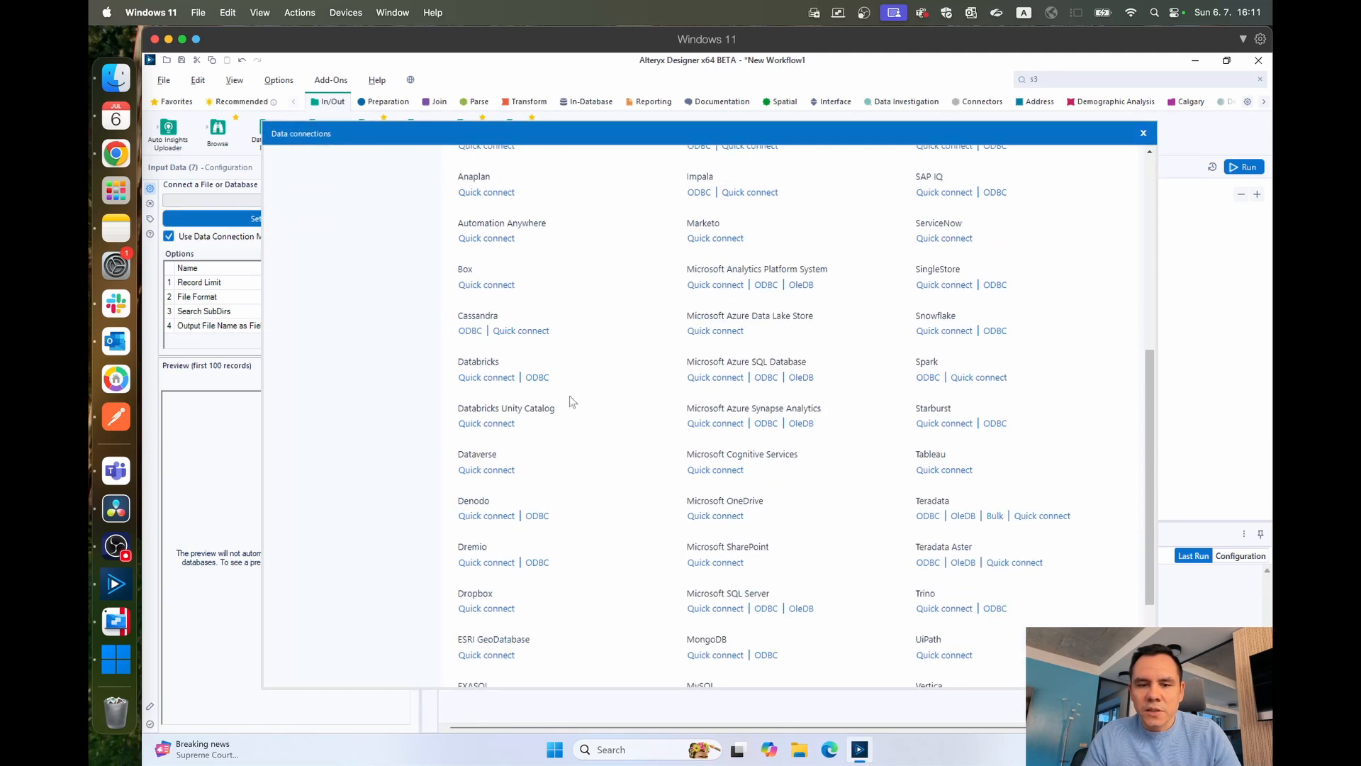
pyautogui.click(507, 423)
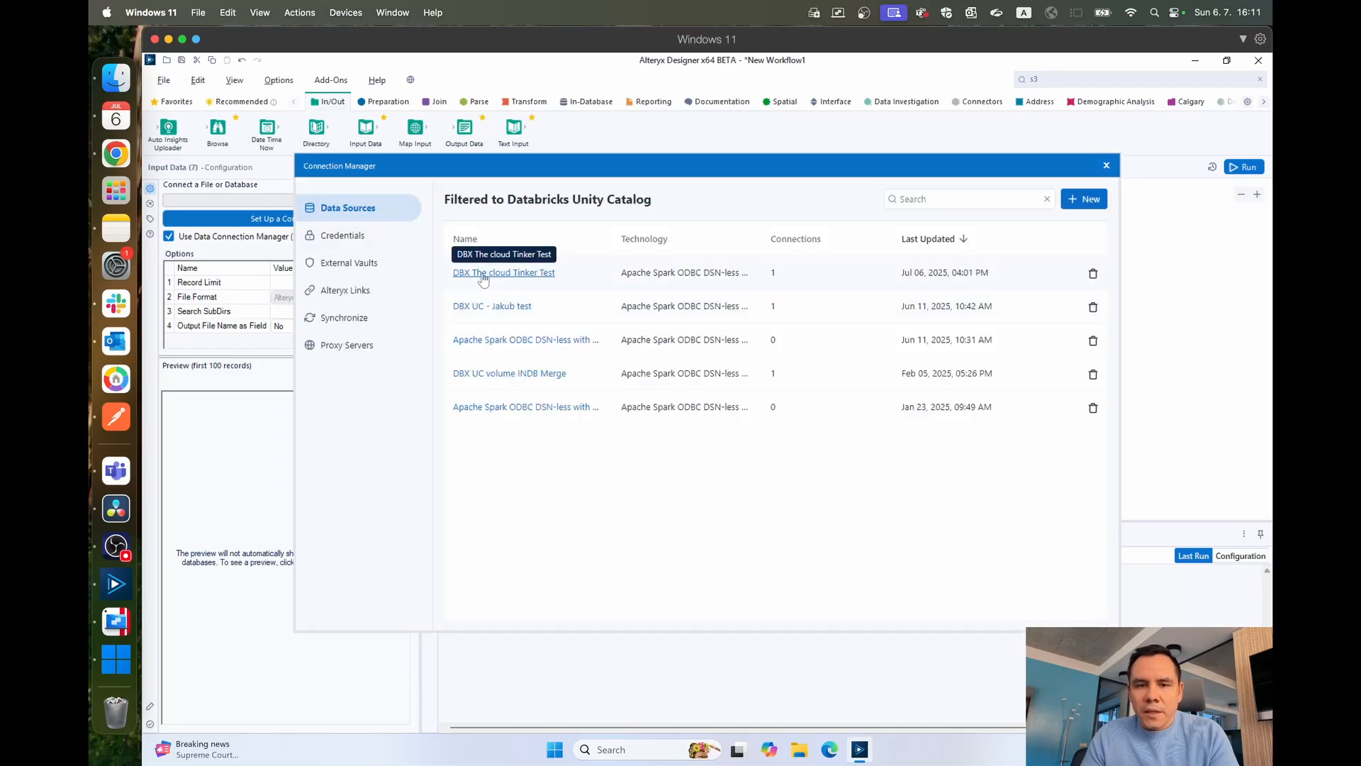
pyautogui.click(486, 273)
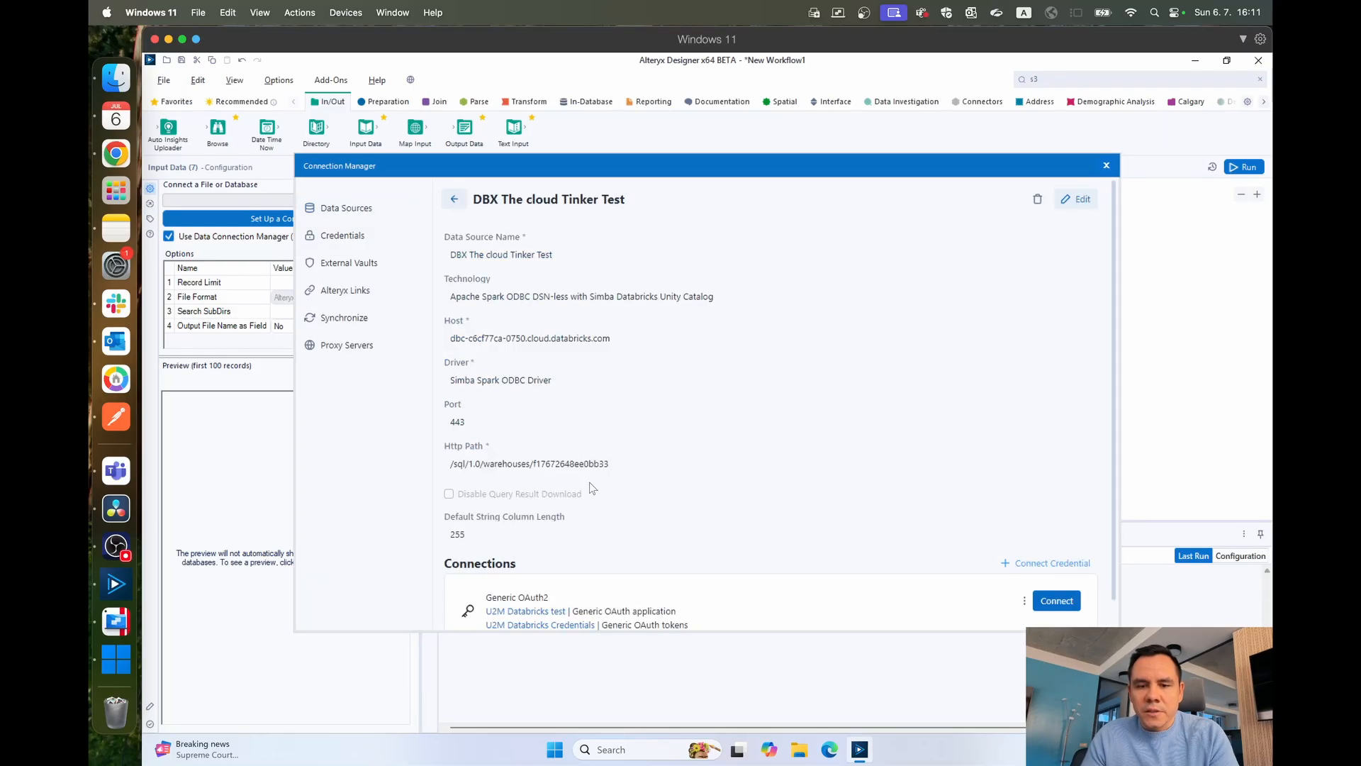
# Start adding another credential to the source and bring up the authentication method list.
pyautogui.scroll(-1, 589, 487)
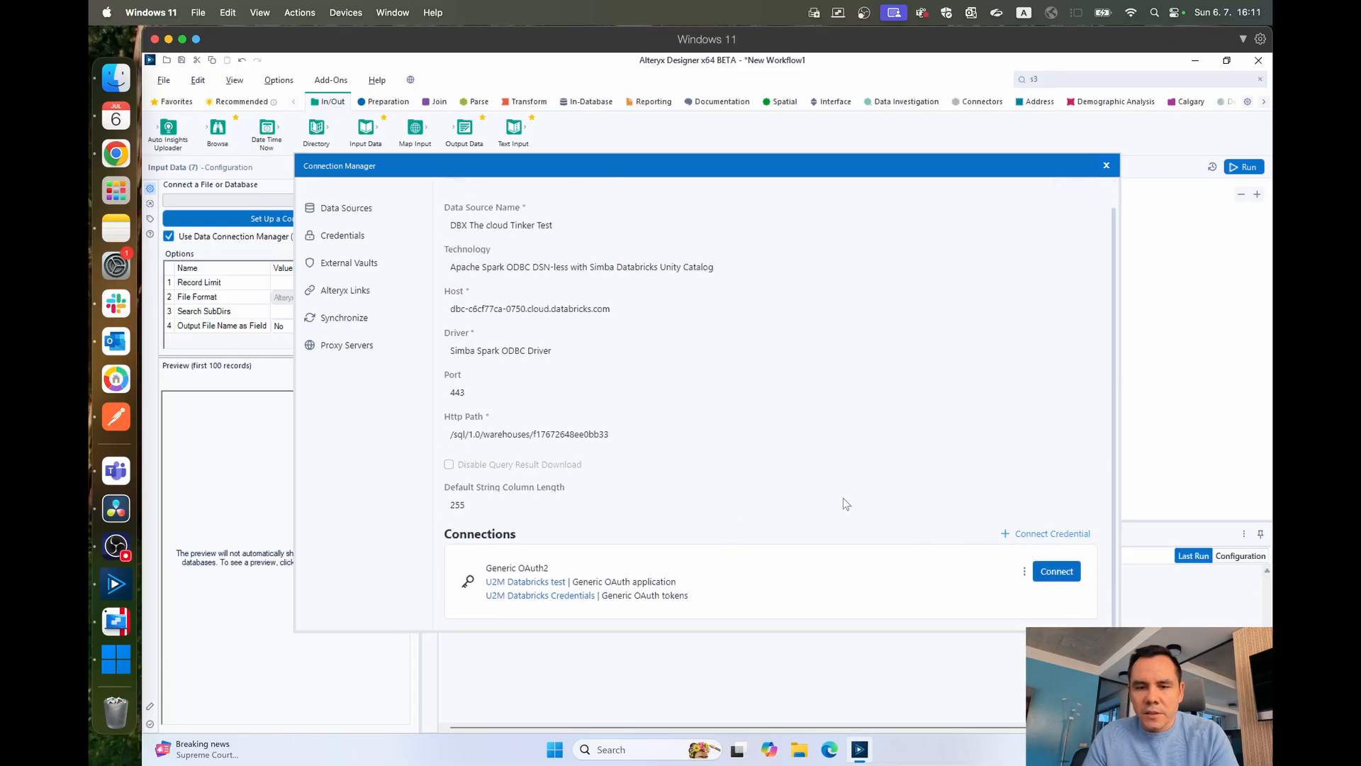
pyautogui.click(1021, 533)
pyautogui.scroll(-5, 739, 440)
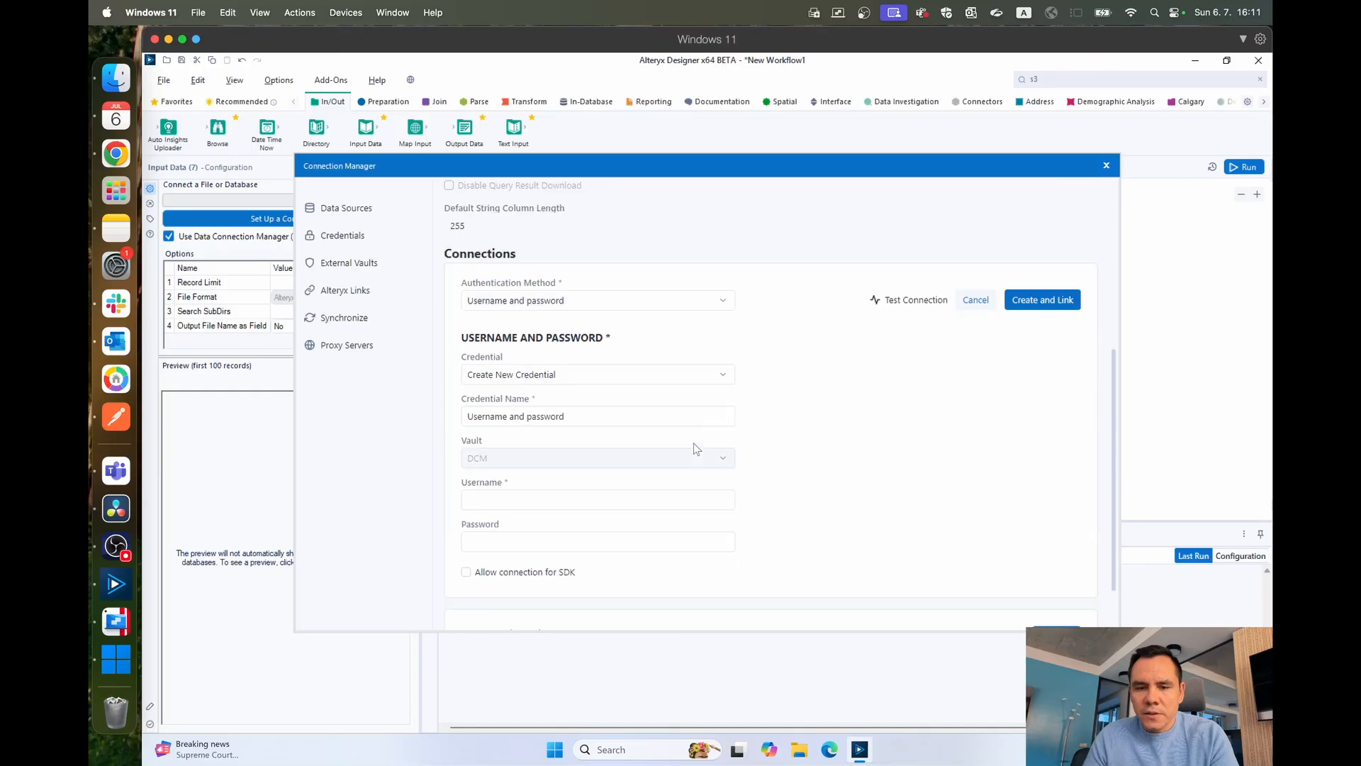
pyautogui.scroll(3, 657, 324)
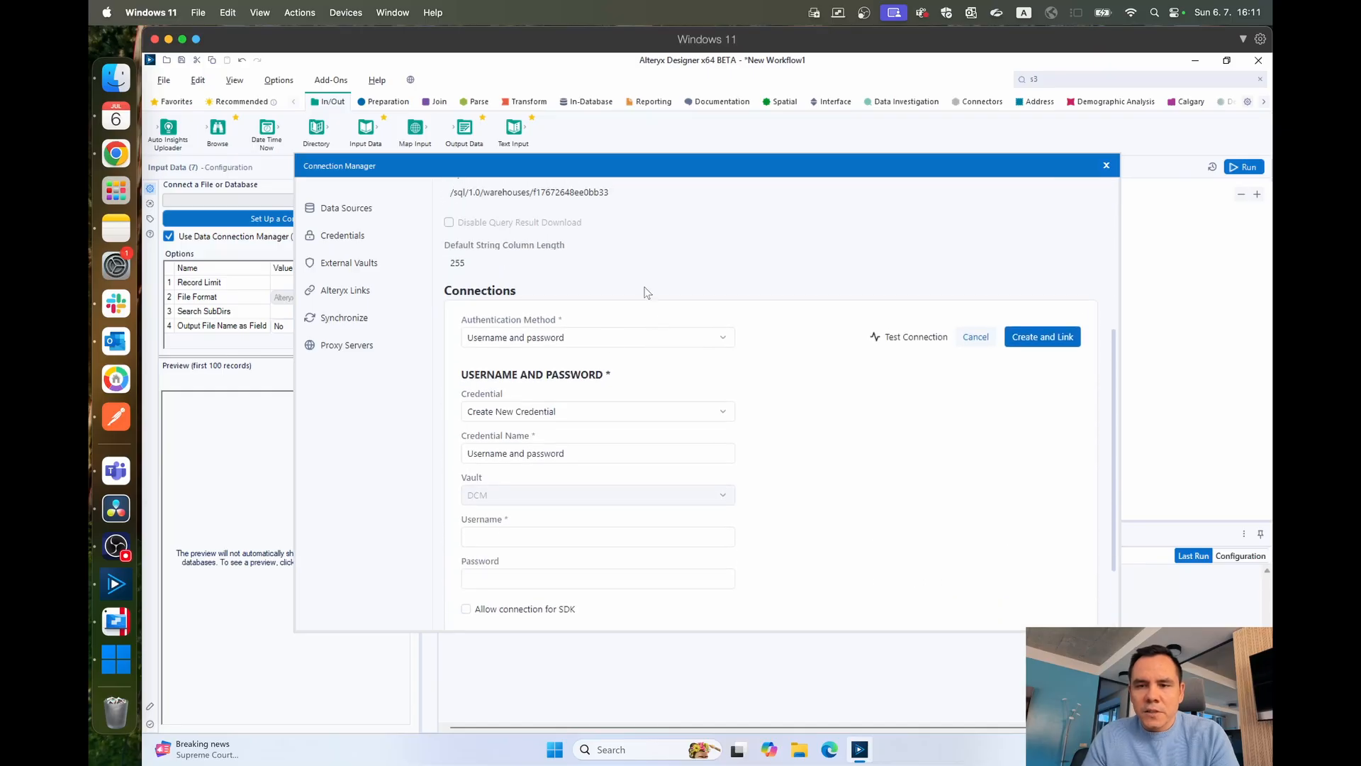
pyautogui.click(640, 344)
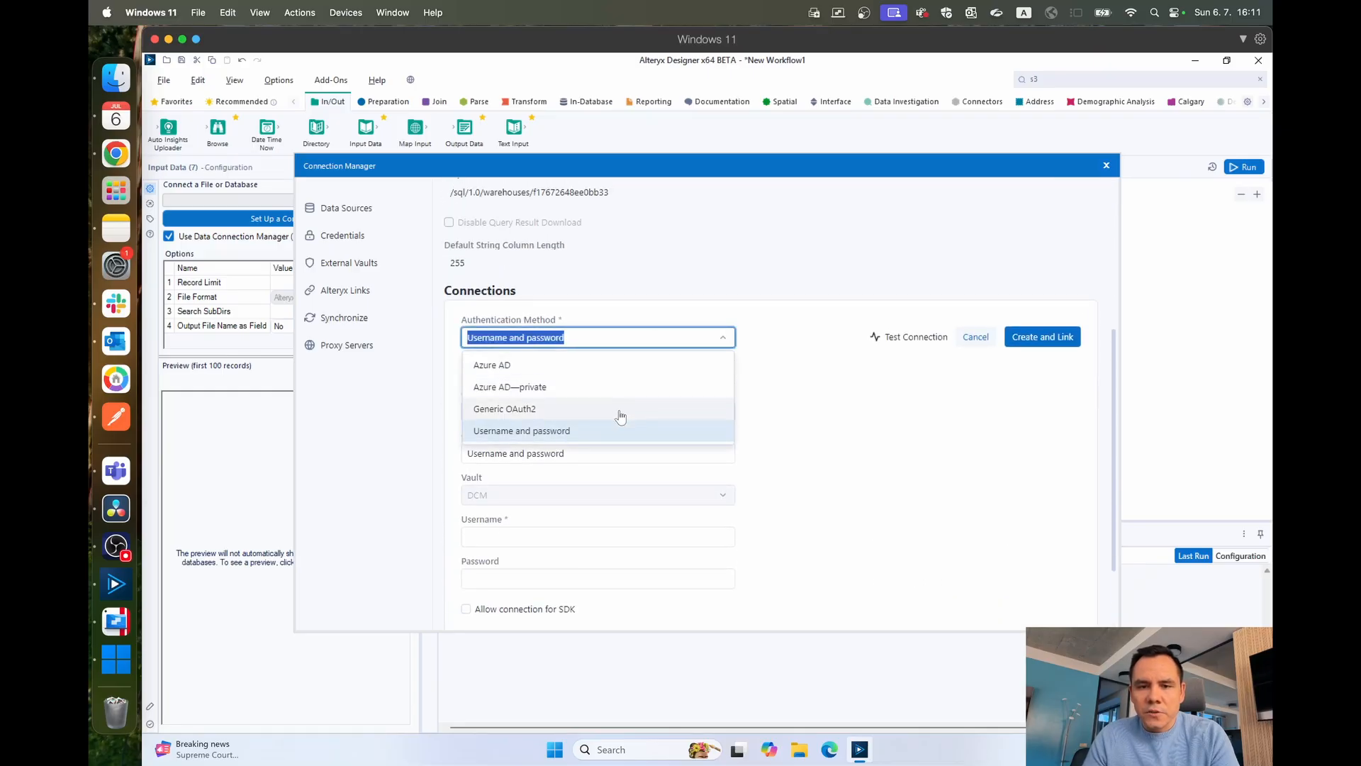
# Switch the new credential to Generic OAuth2 authentication and rename it M2M Test.
pyautogui.click(641, 413)
pyautogui.scroll(-2, 630, 341)
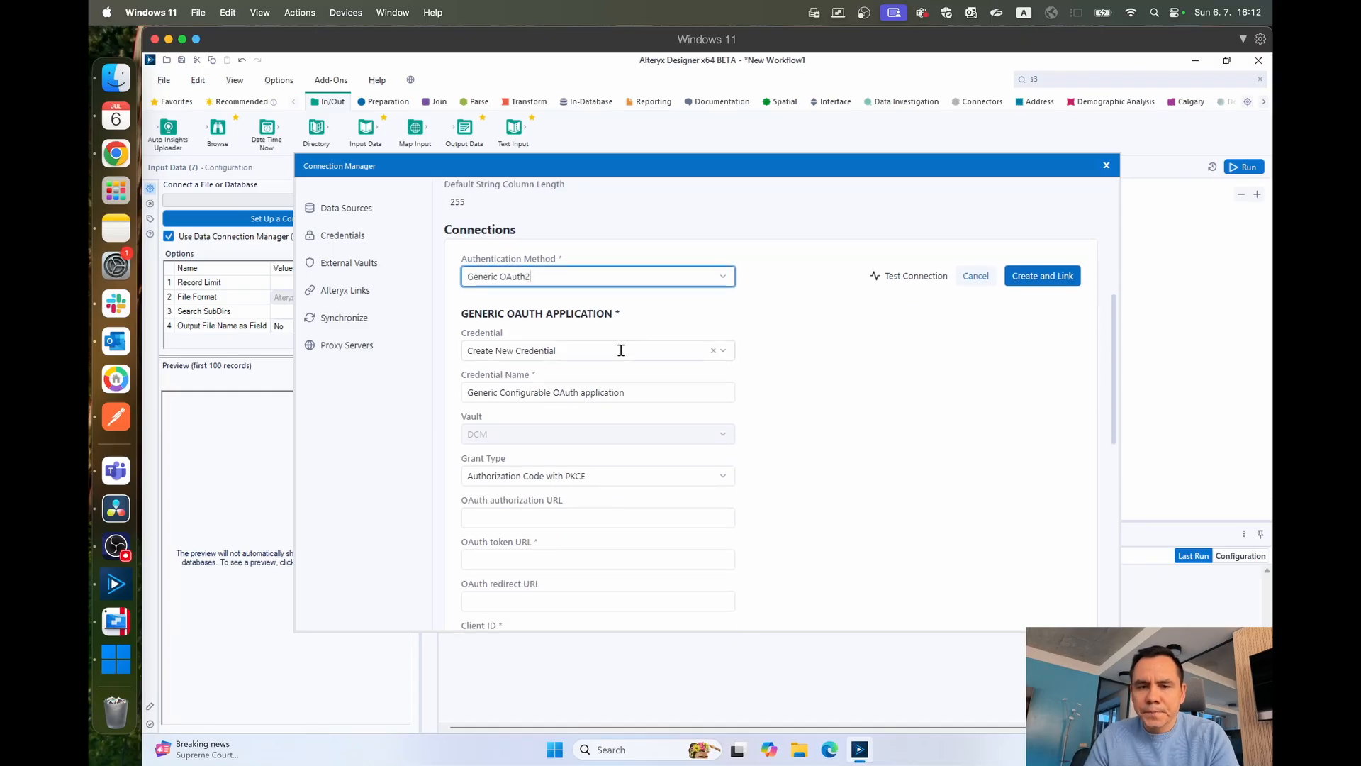
pyautogui.tripleClick(611, 388)
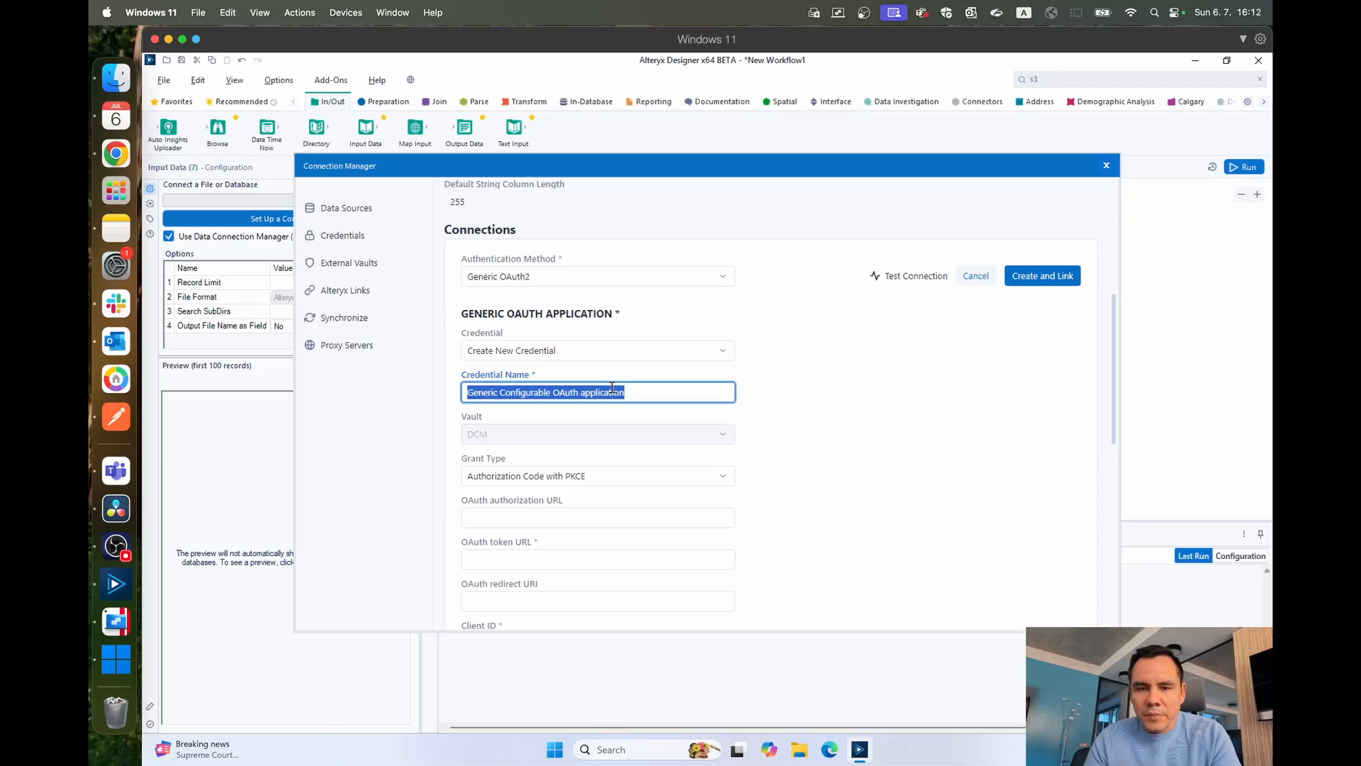
pyautogui.write('M2M Test')
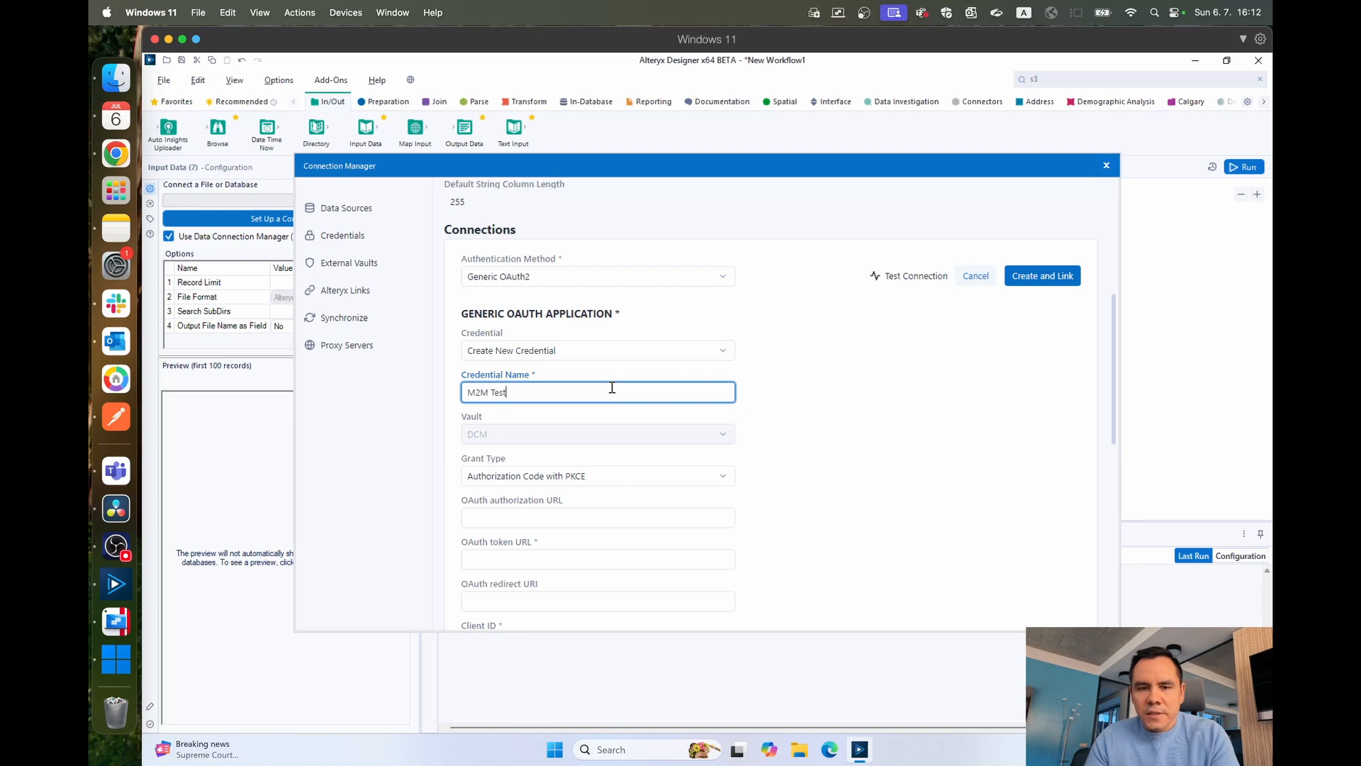
pyautogui.click(820, 410)
# Set the credential's grant type to Client Credentials.
pyautogui.scroll(-1, 820, 411)
pyautogui.click(654, 438)
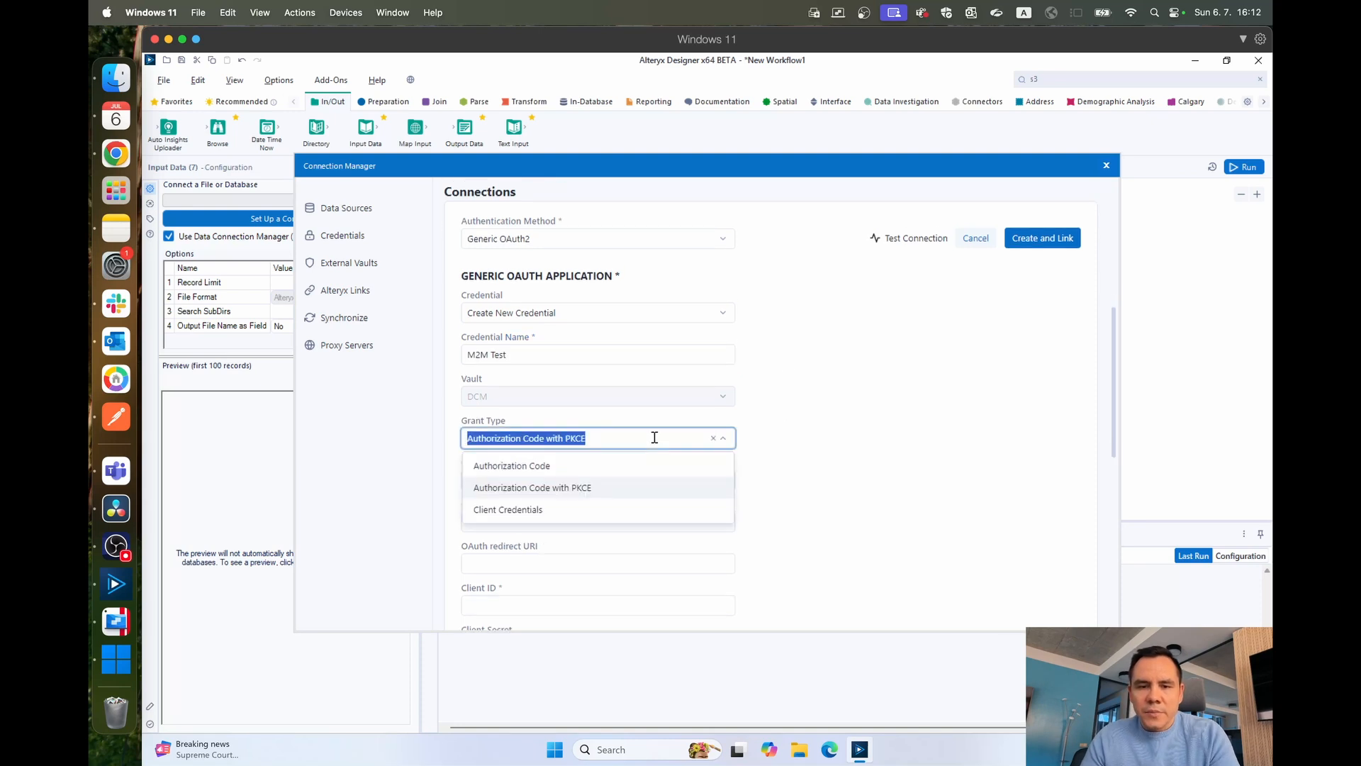
pyautogui.click(643, 510)
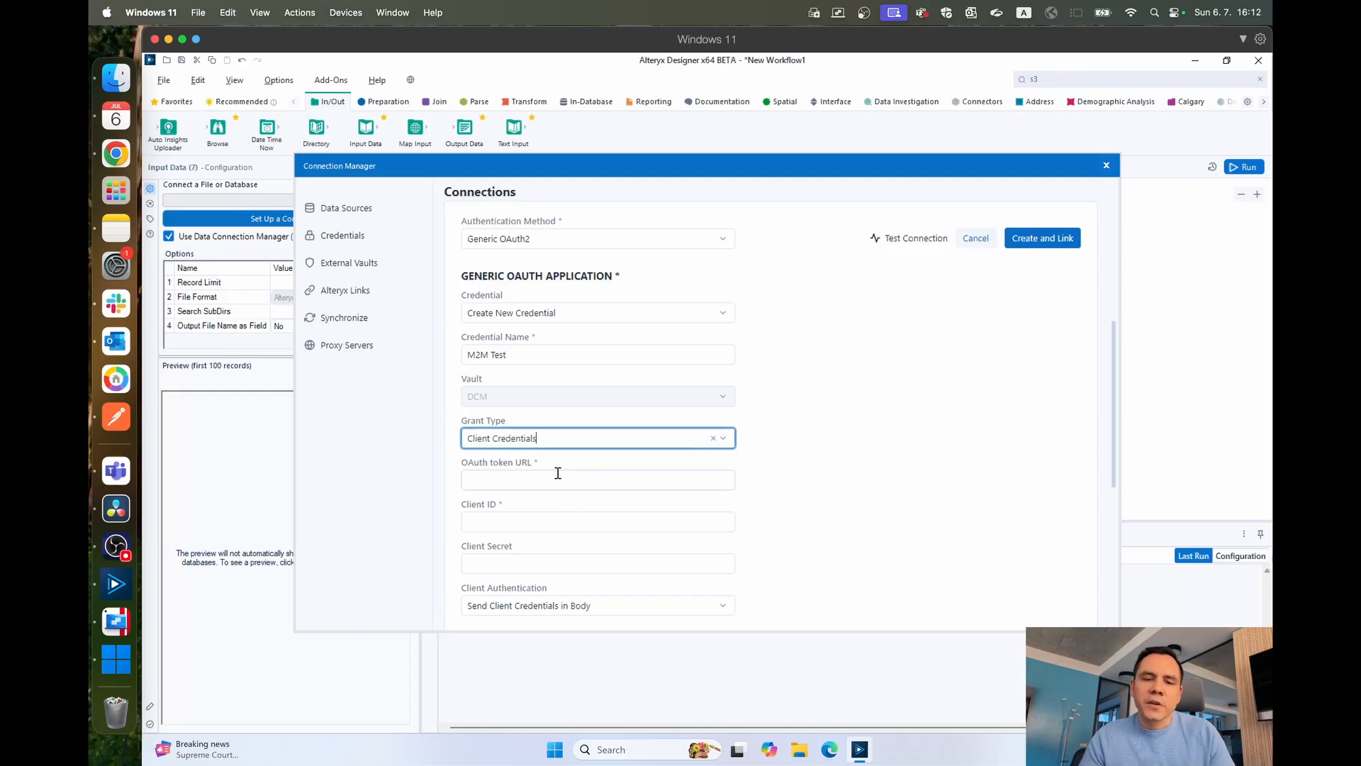
pyautogui.click(116, 228)
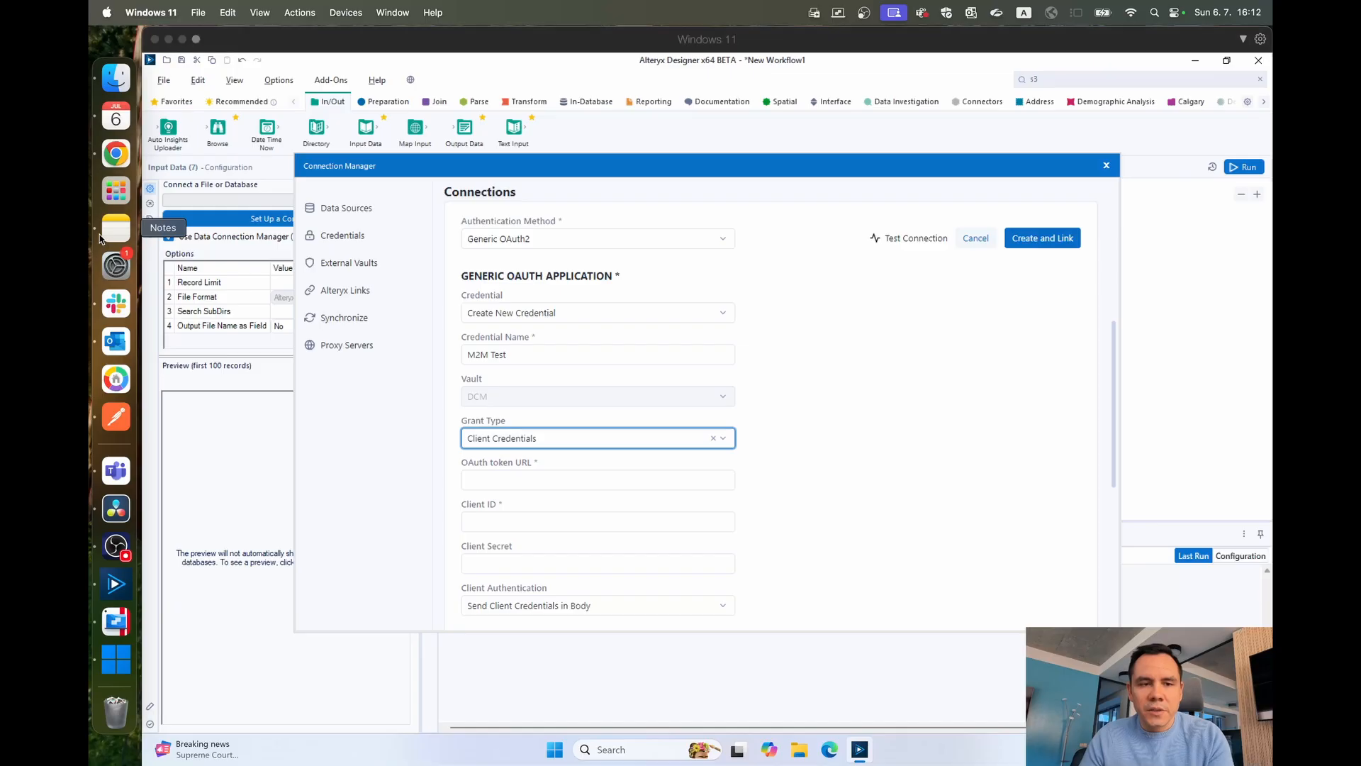
# Copy the service principal token endpoint from the notes into OAuth token URL.
pyautogui.moveTo(229, 392); pyautogui.dragTo(491, 394)
pyautogui.hotkey('ctrl', 'c')
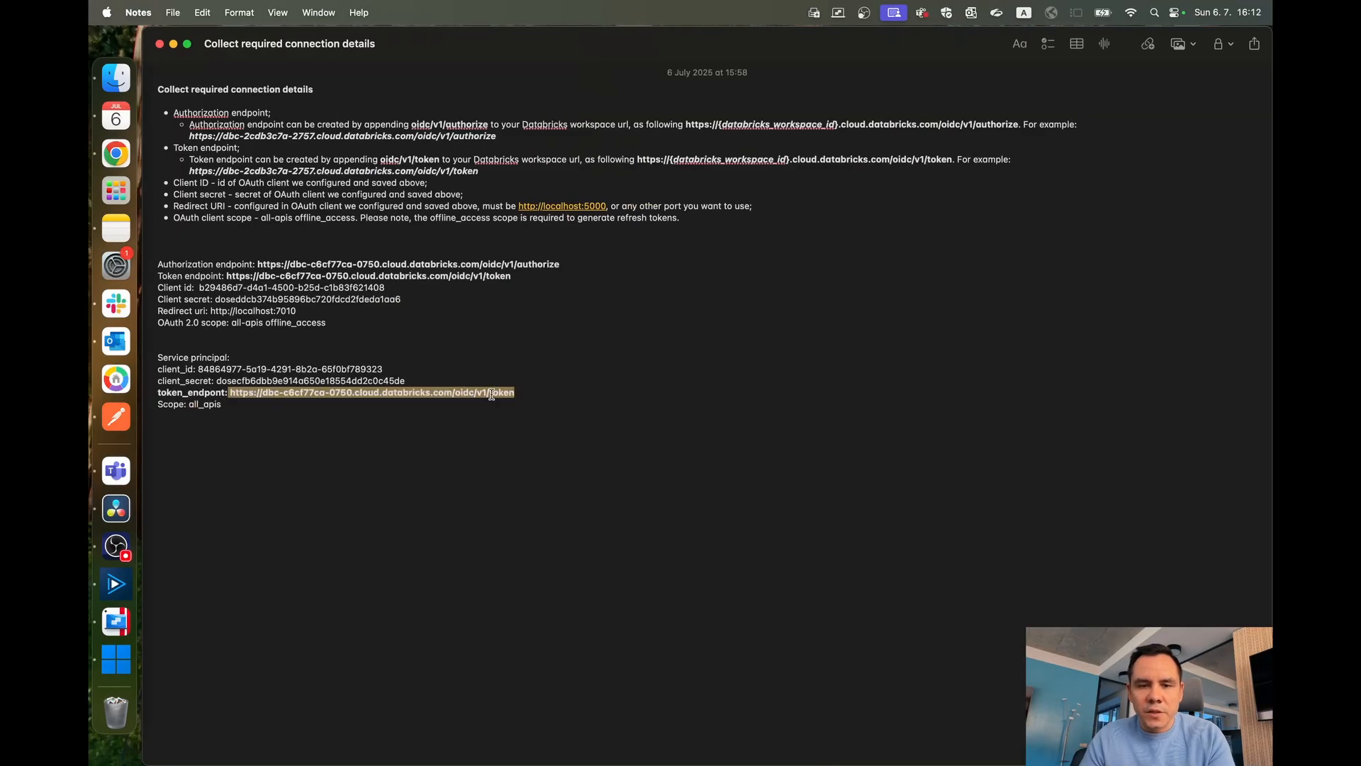
pyautogui.click(106, 629)
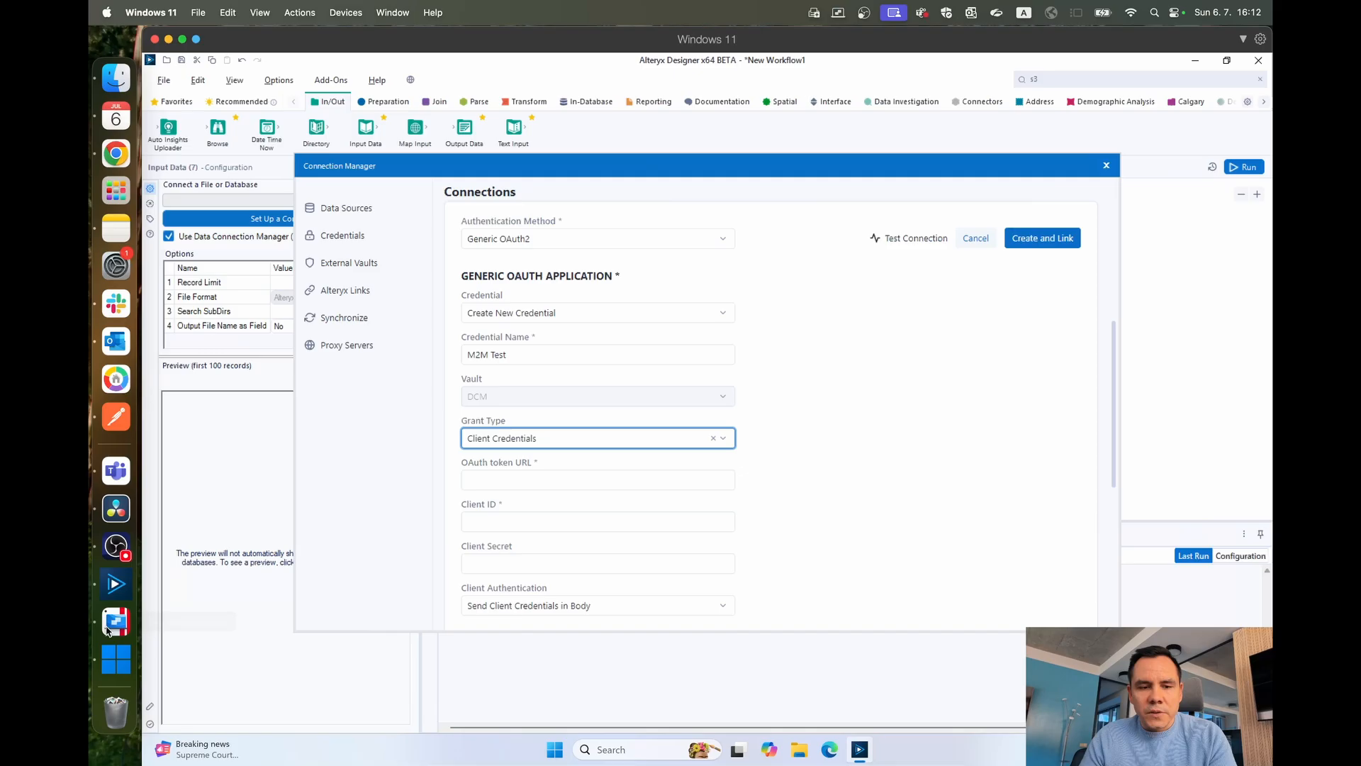
pyautogui.click(580, 479)
pyautogui.hotkey('ctrl', 'v')
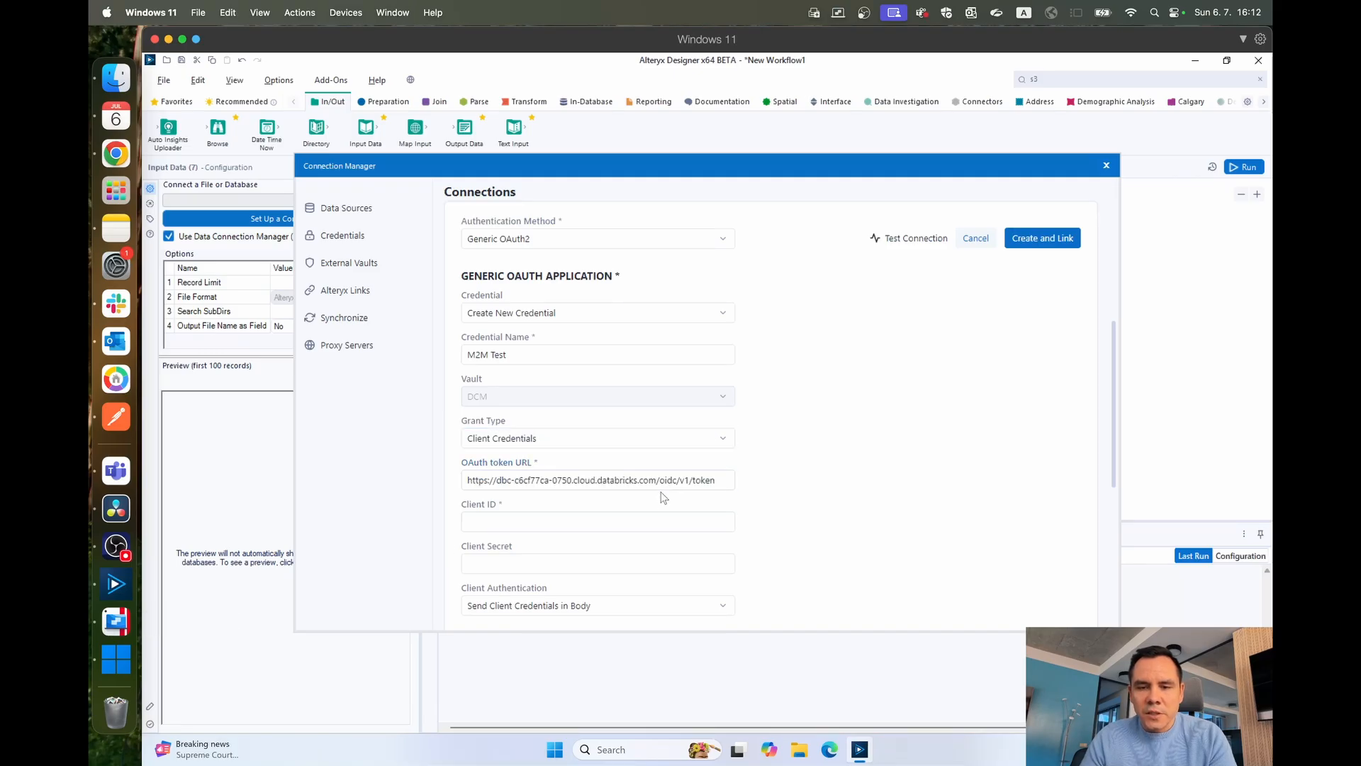
pyautogui.click(555, 473)
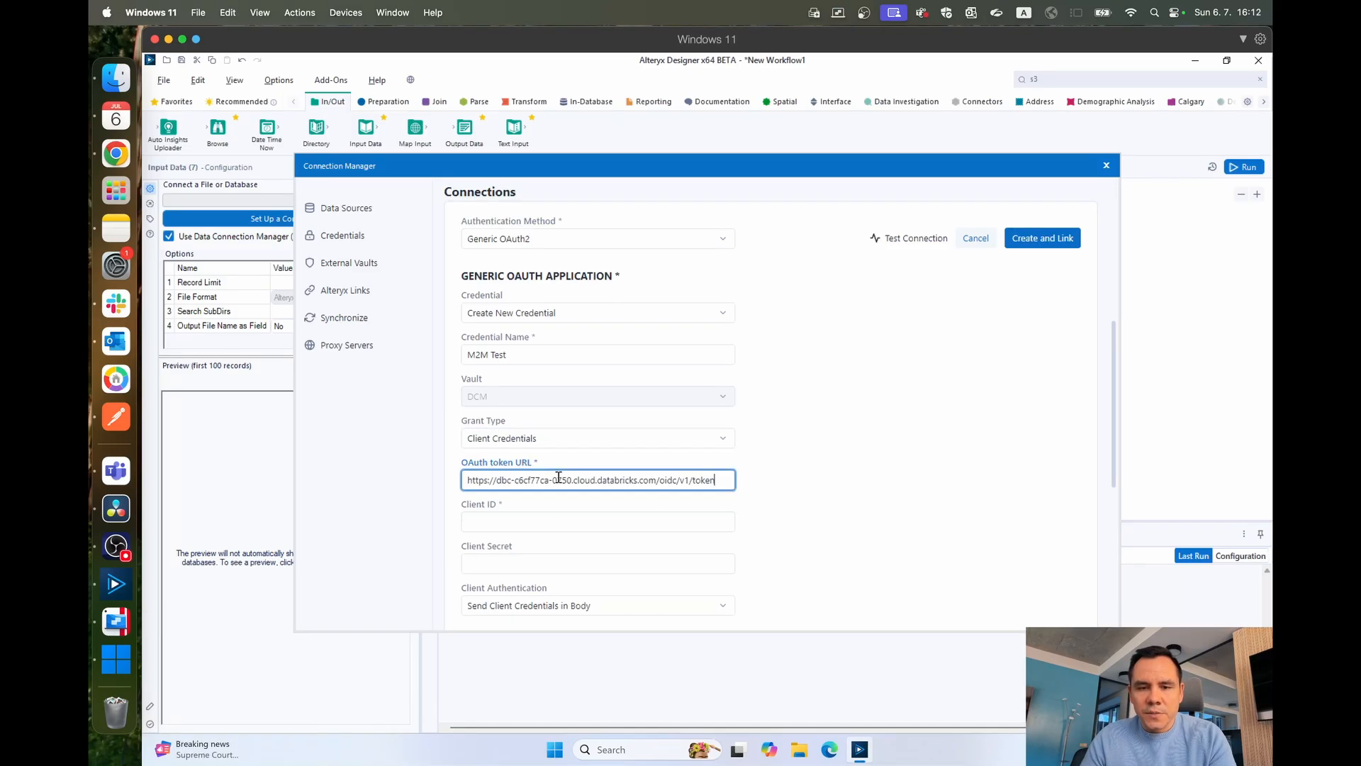
# Fill in Client ID with the service principal's client_id from the notes.
pyautogui.click(556, 520)
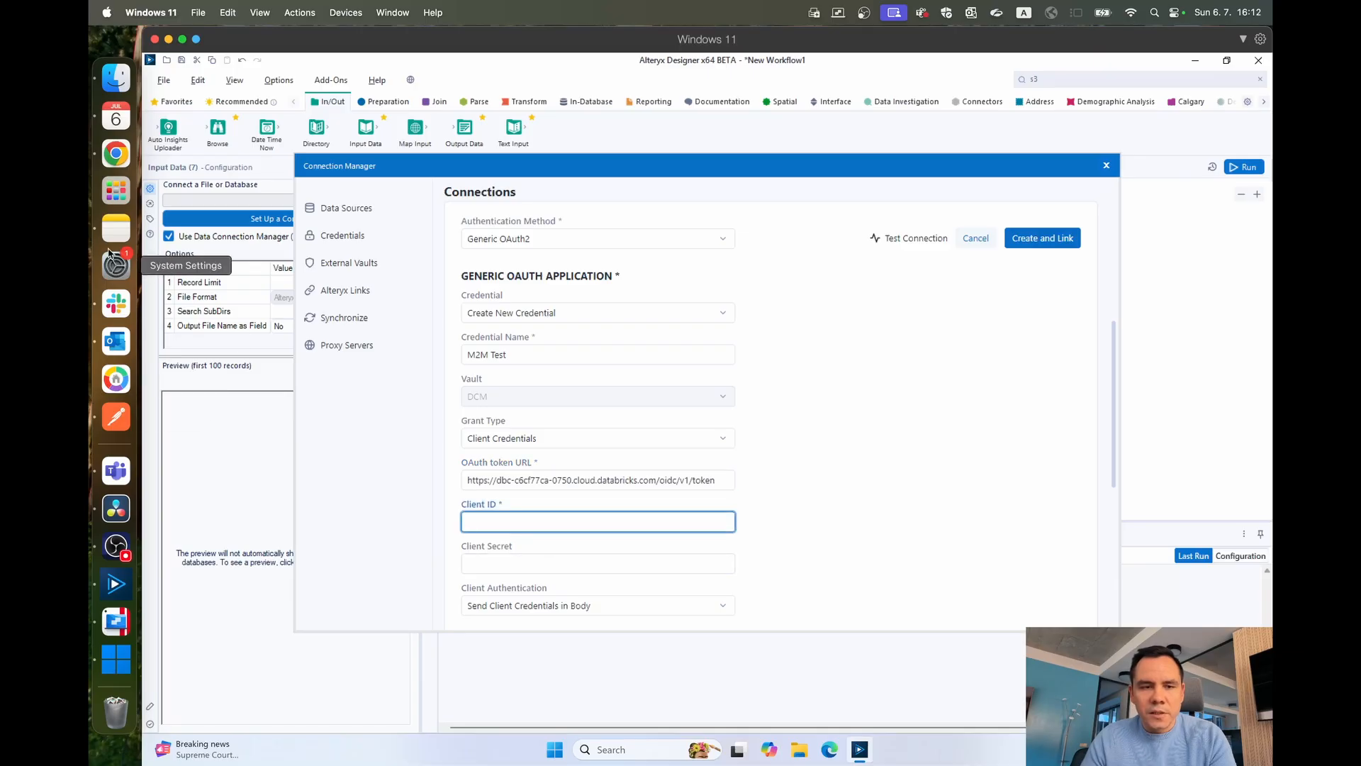
pyautogui.click(115, 227)
pyautogui.moveTo(198, 368); pyautogui.dragTo(383, 369)
pyautogui.press('super+c')
pyautogui.click(115, 621)
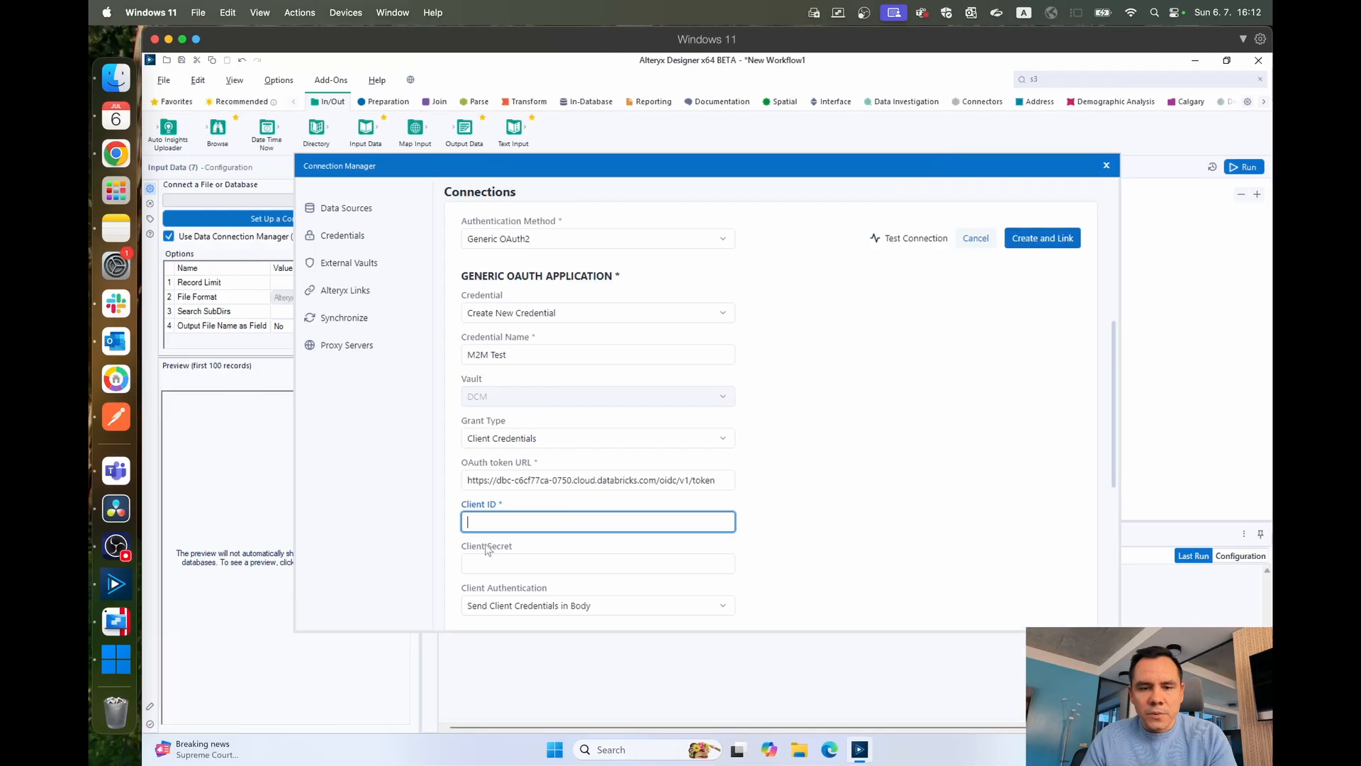
pyautogui.press('super+v')
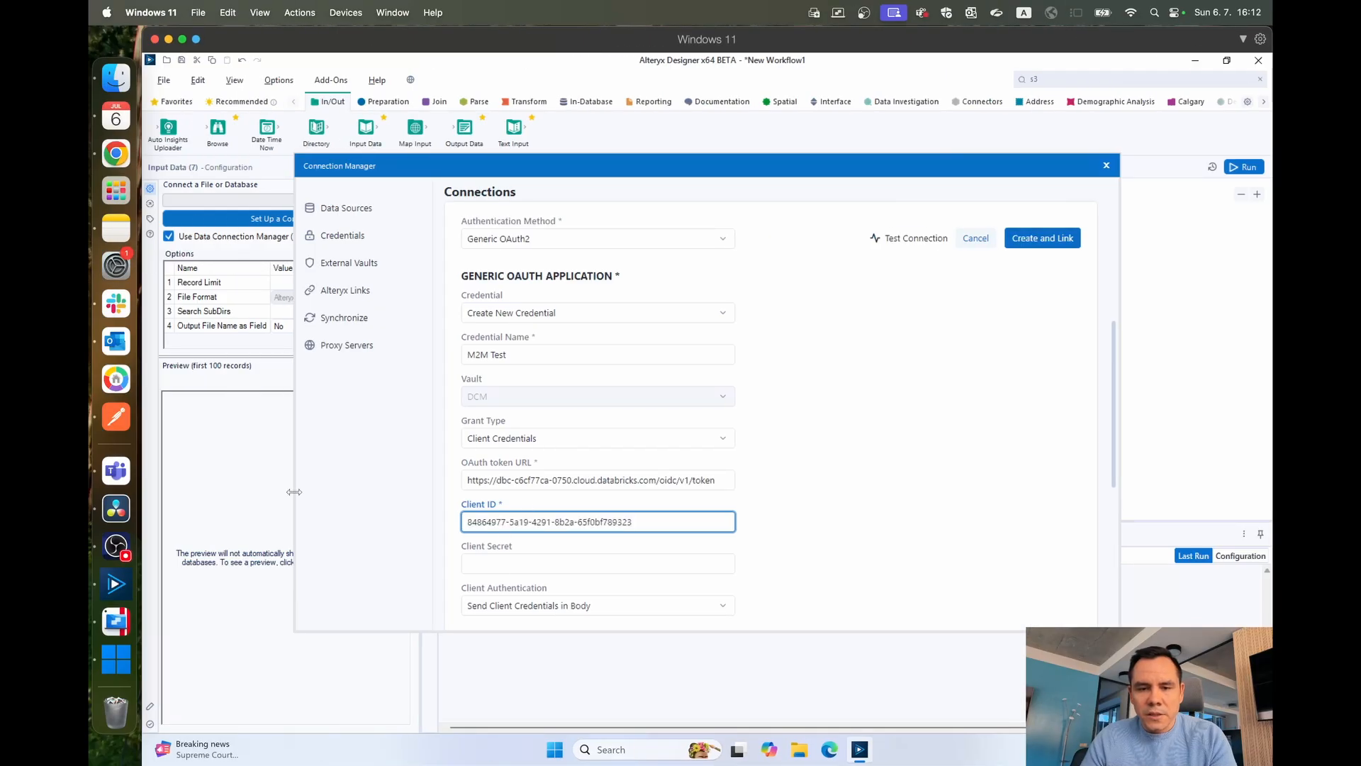
# Fill in Client Secret with the service principal's client_secret value.
pyautogui.click(115, 227)
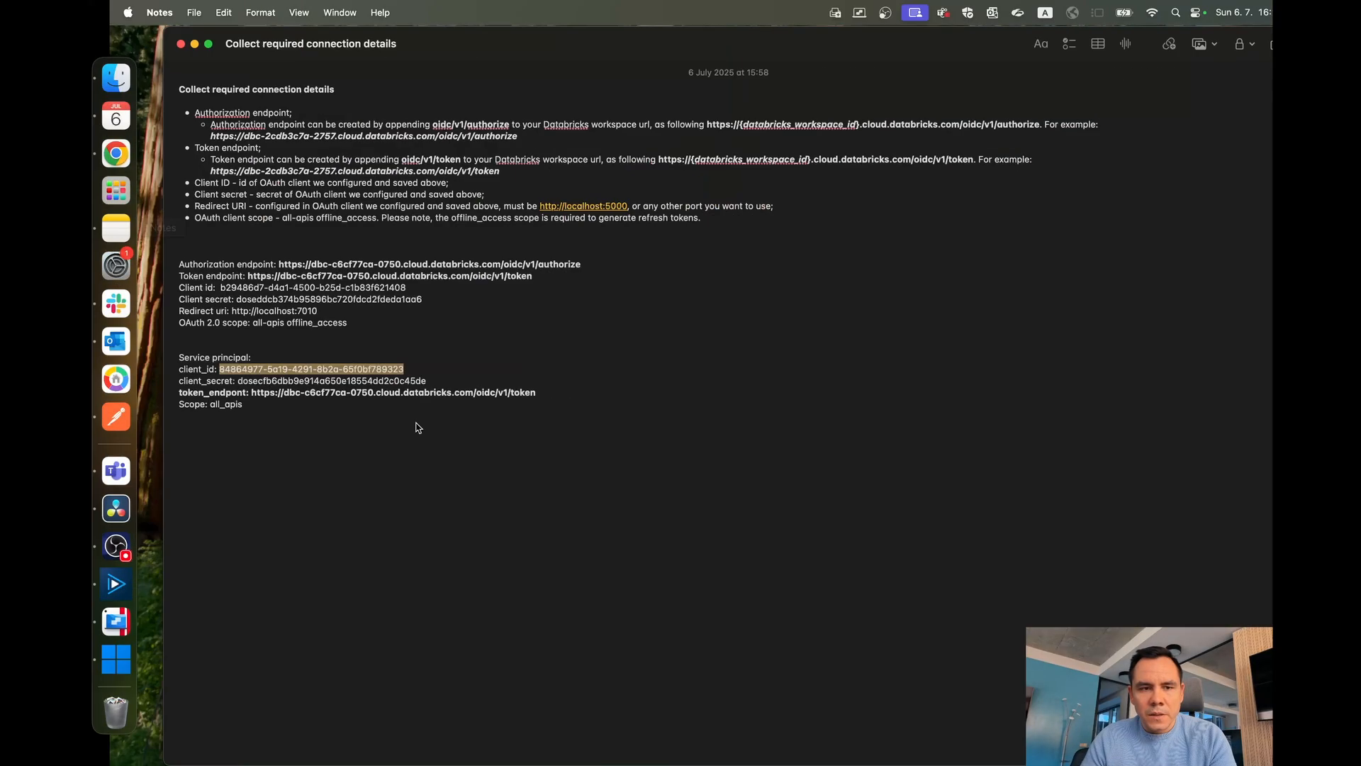
pyautogui.doubleClick(227, 381)
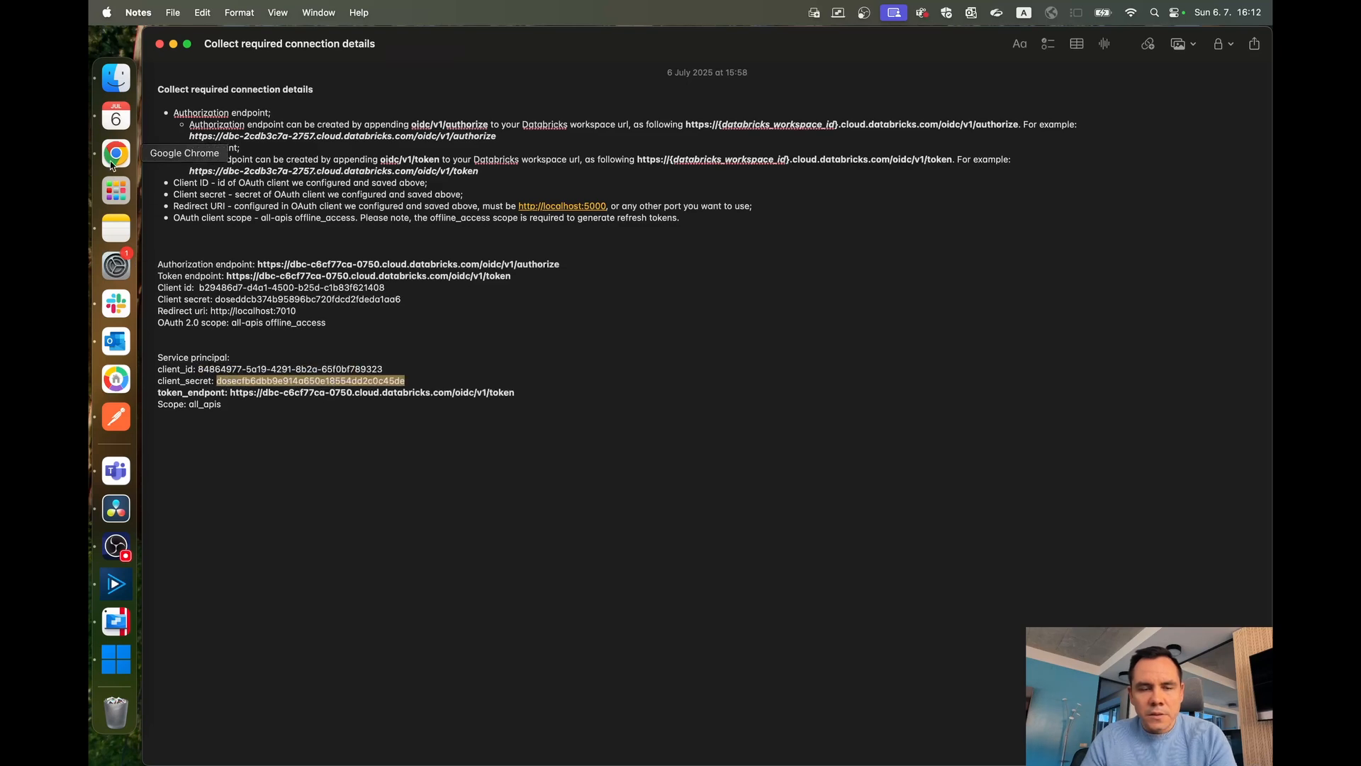
pyautogui.click(111, 638)
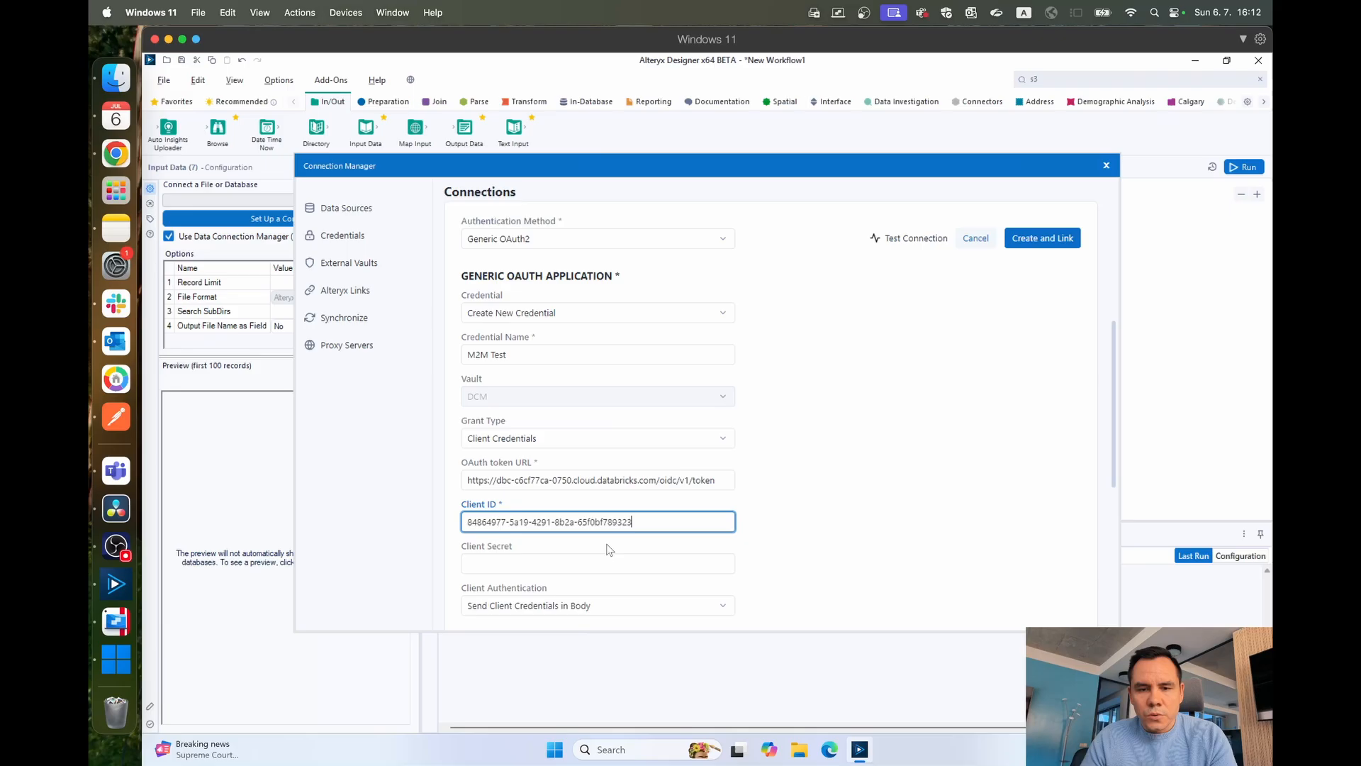
pyautogui.click(604, 556)
pyautogui.hotkey('ctrl', 'v')
pyautogui.scroll(-3, 847, 598)
pyautogui.scroll(-2, 847, 598)
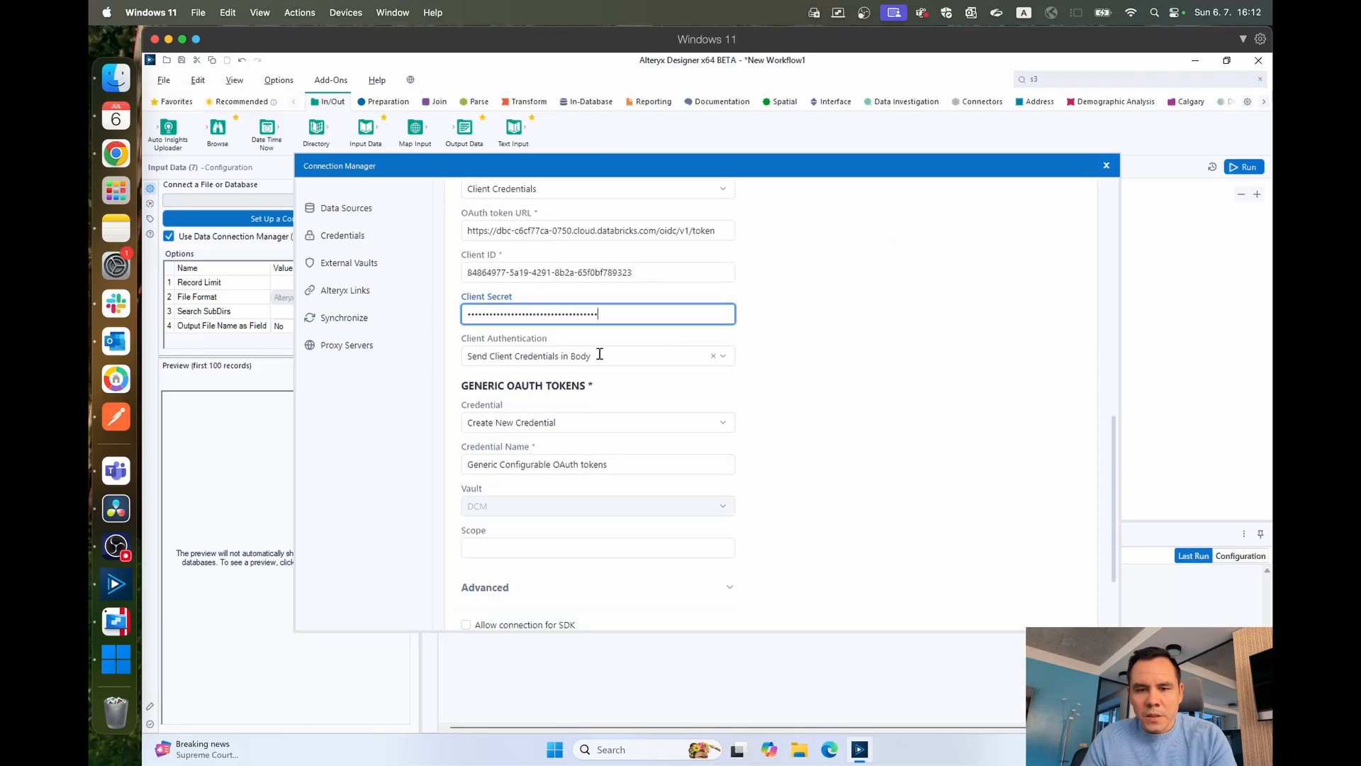
# Rename the tokens credential to 'M2M Test credentials'.
pyautogui.scroll(-2, 650, 426)
pyautogui.tripleClick(646, 405)
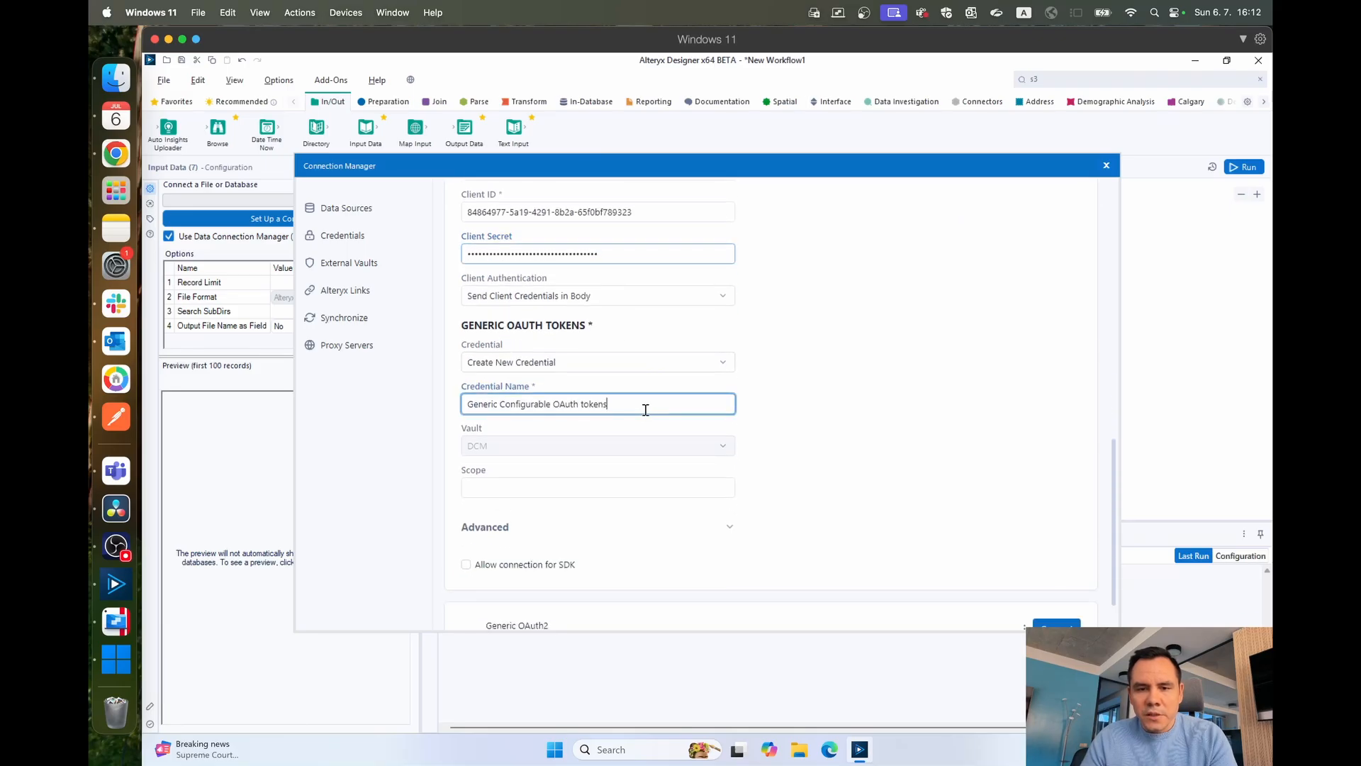
pyautogui.write('M')
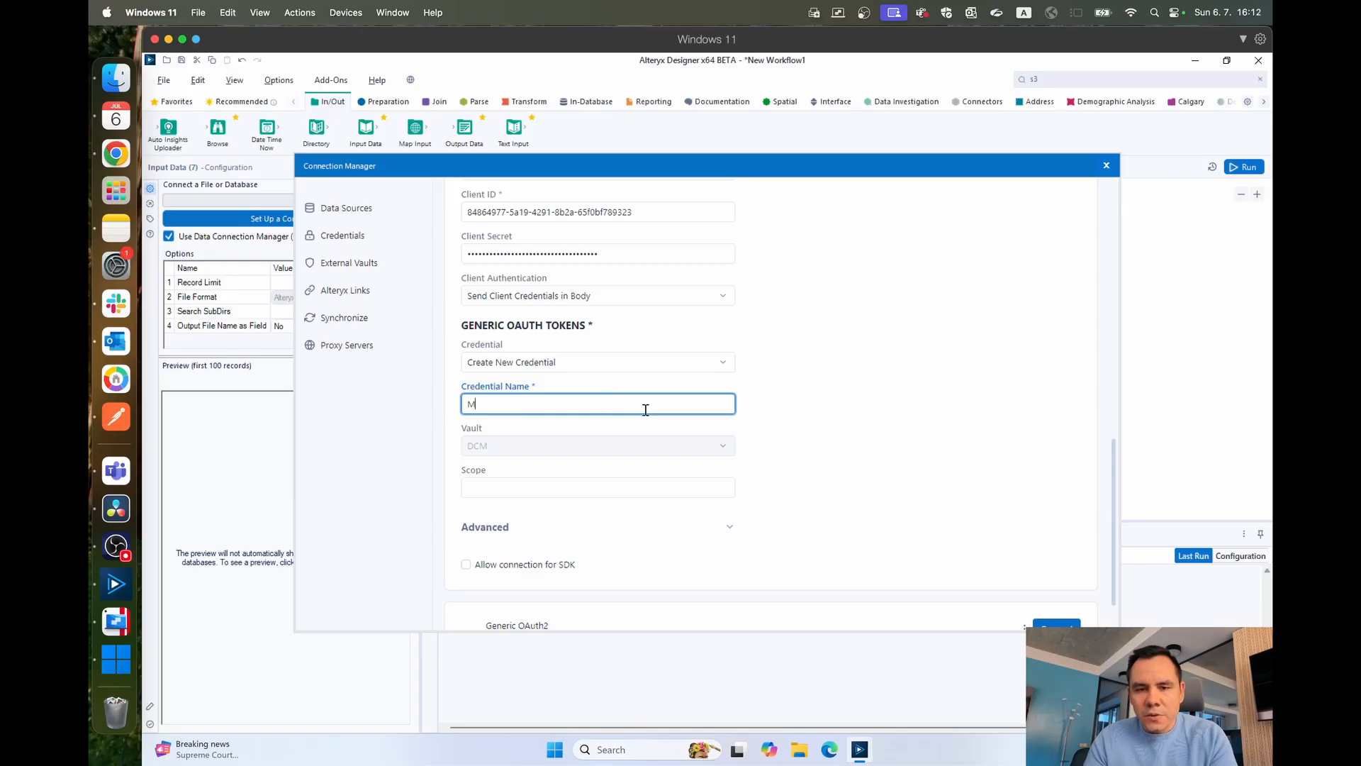
pyautogui.write('2M Test creden')
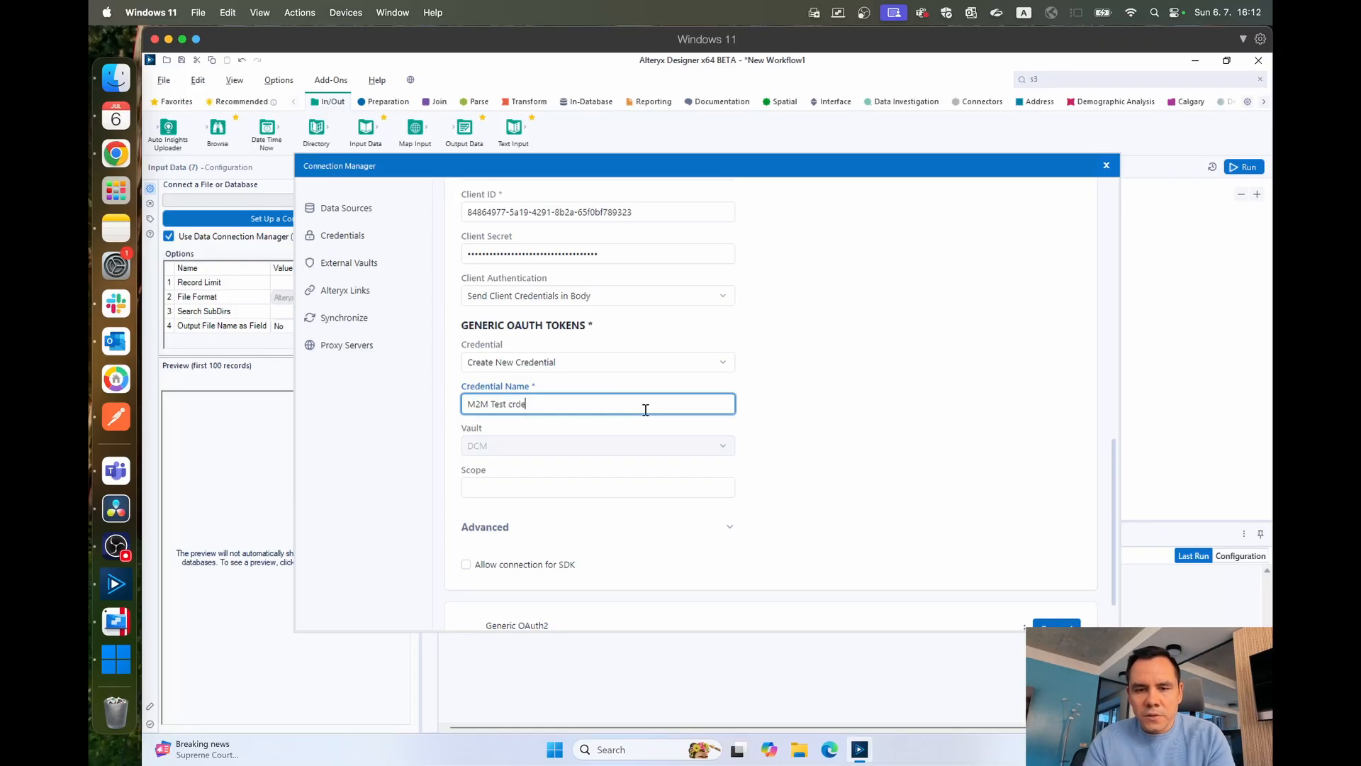
pyautogui.write('tials')
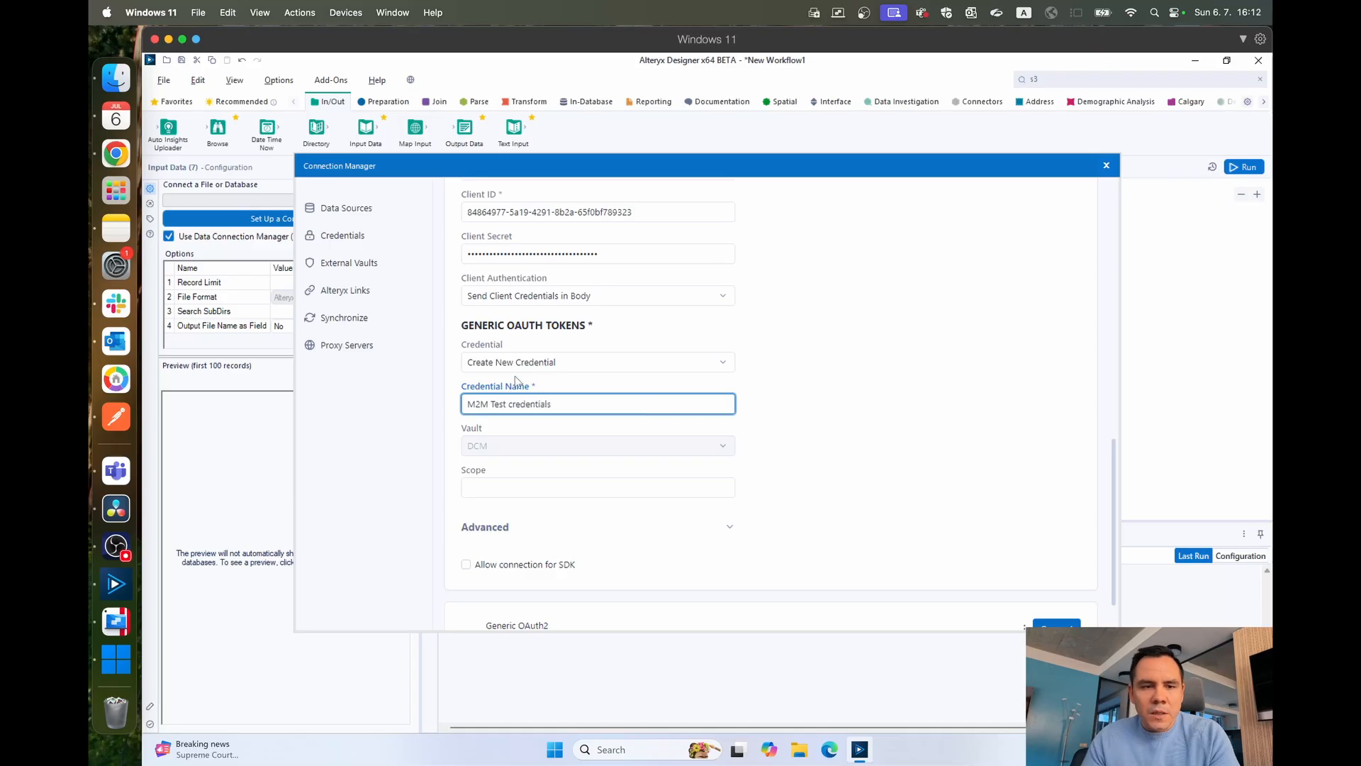
pyautogui.click(576, 489)
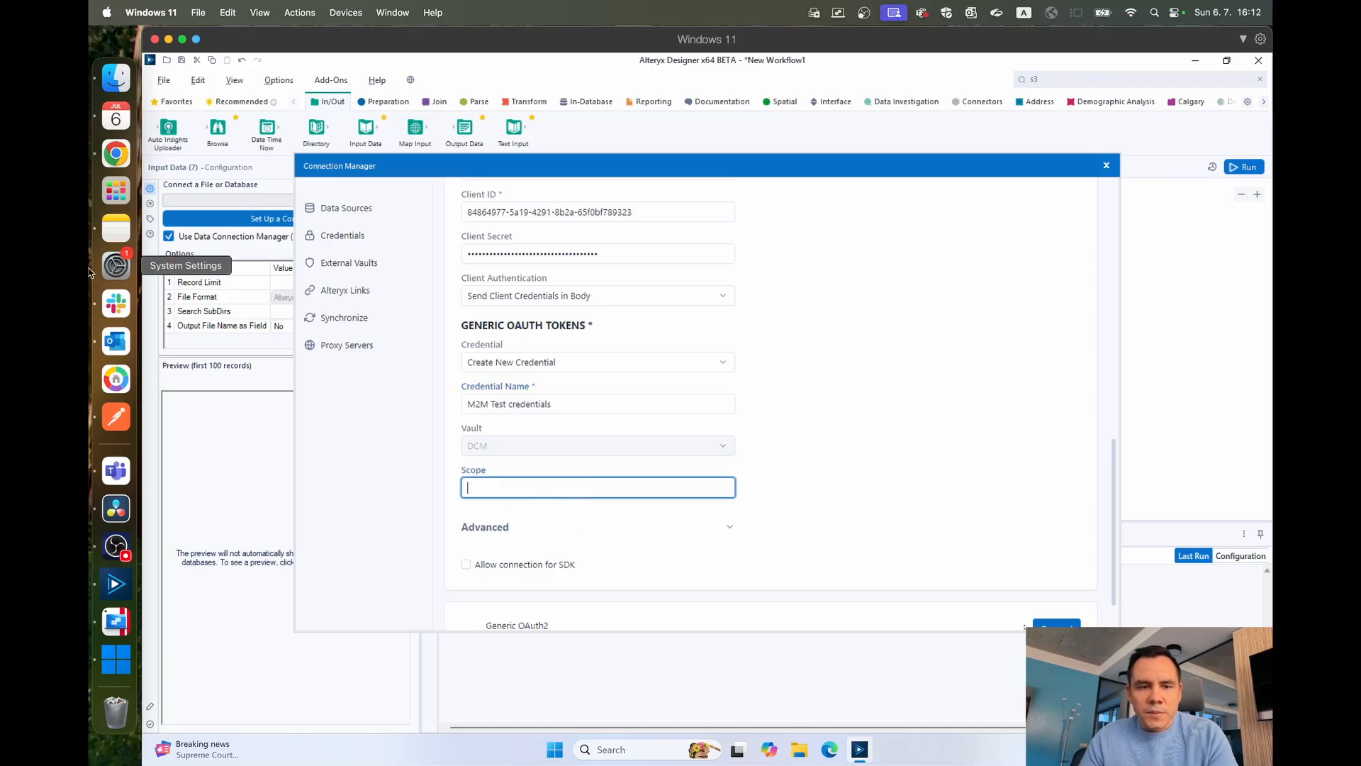
# Copy all-apis from the connection notes into the Scope field.
pyautogui.click(117, 227)
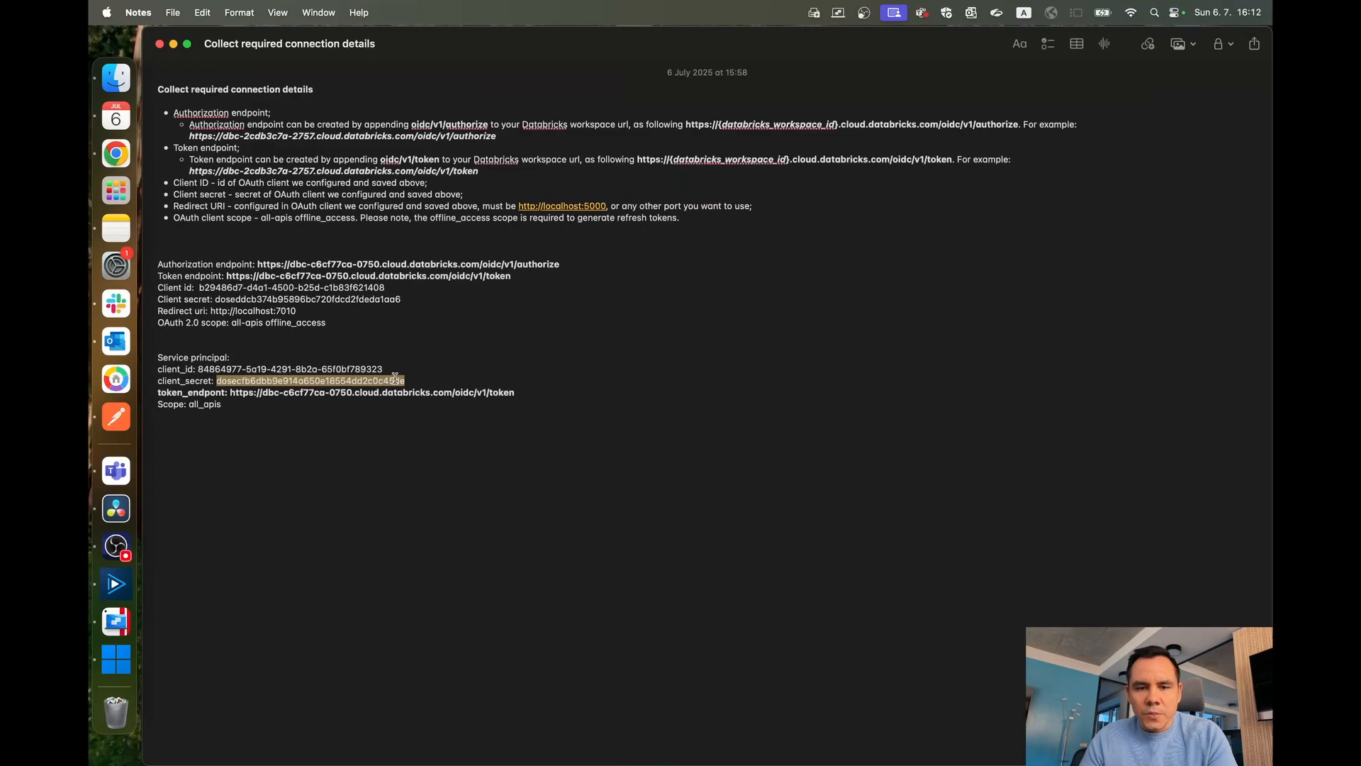
pyautogui.doubleClick(202, 404)
pyautogui.moveTo(231, 323); pyautogui.dragTo(262, 323)
pyautogui.press('super+c')
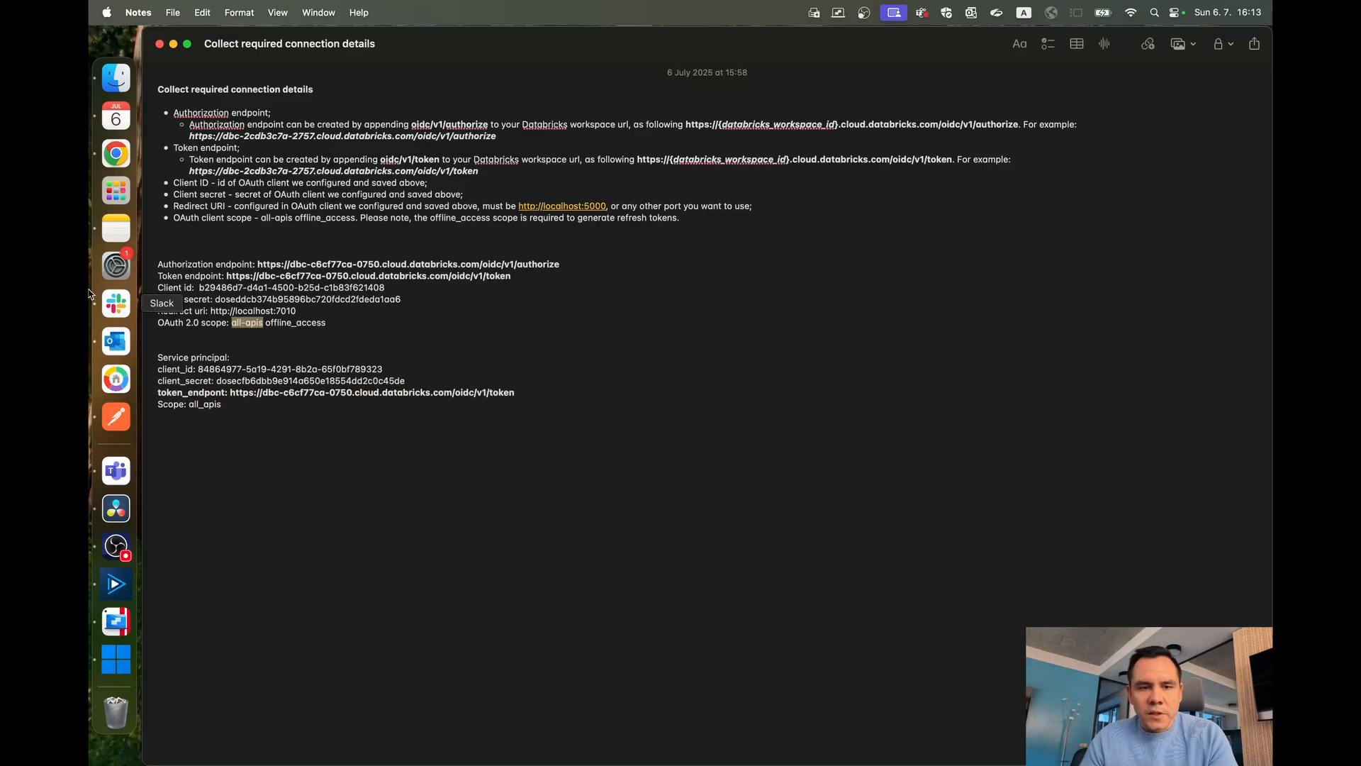
pyautogui.click(111, 160)
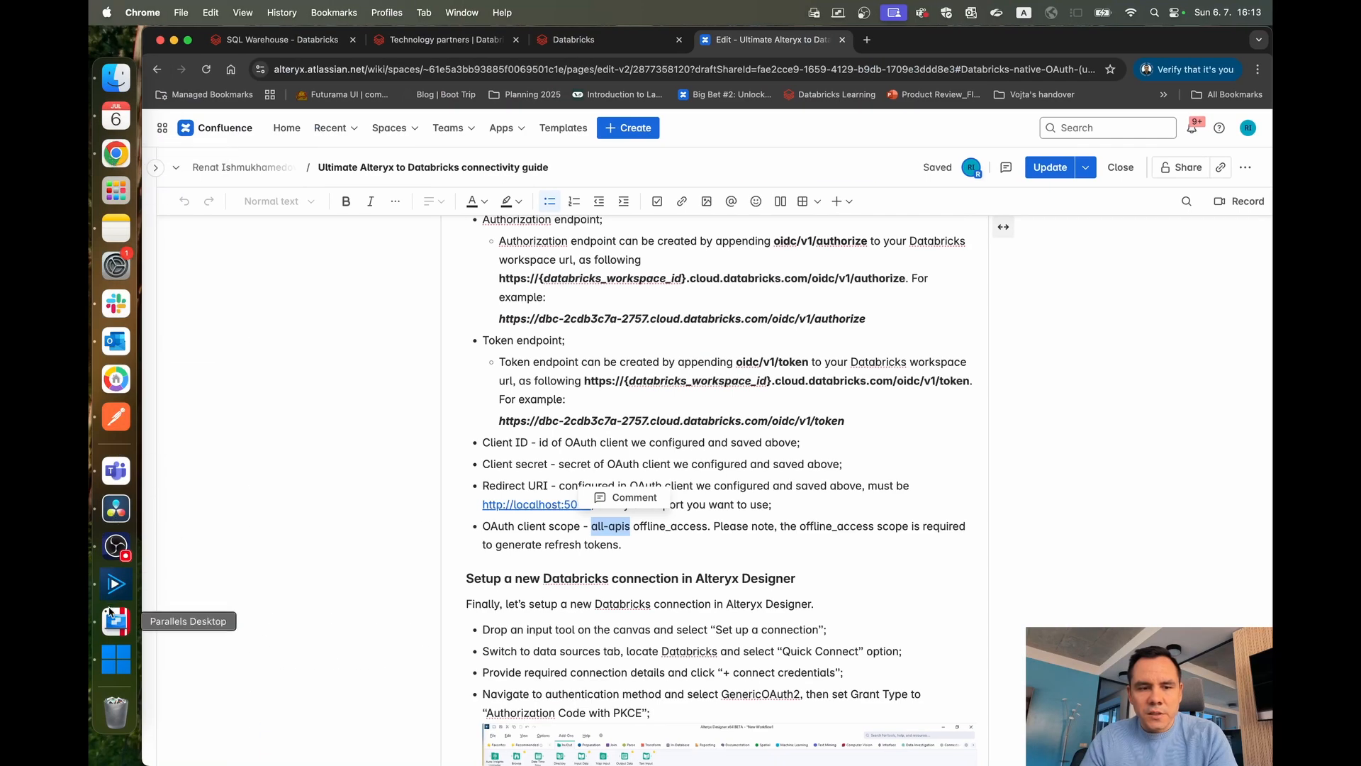
pyautogui.click(116, 621)
pyautogui.hotkey('ctrl', 'v')
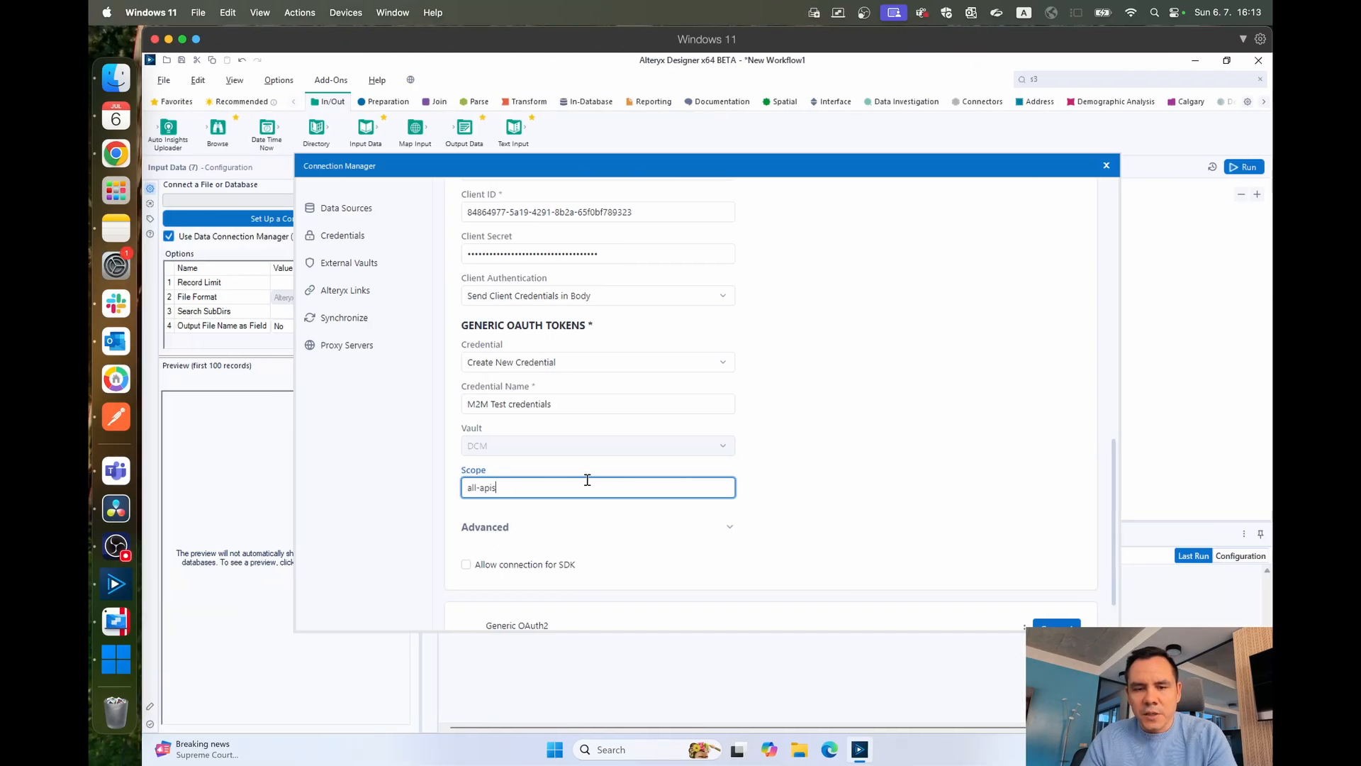
pyautogui.doubleClick(577, 485)
# Create the M2M Test credentials and link them to the Databricks source.
pyautogui.click(602, 484)
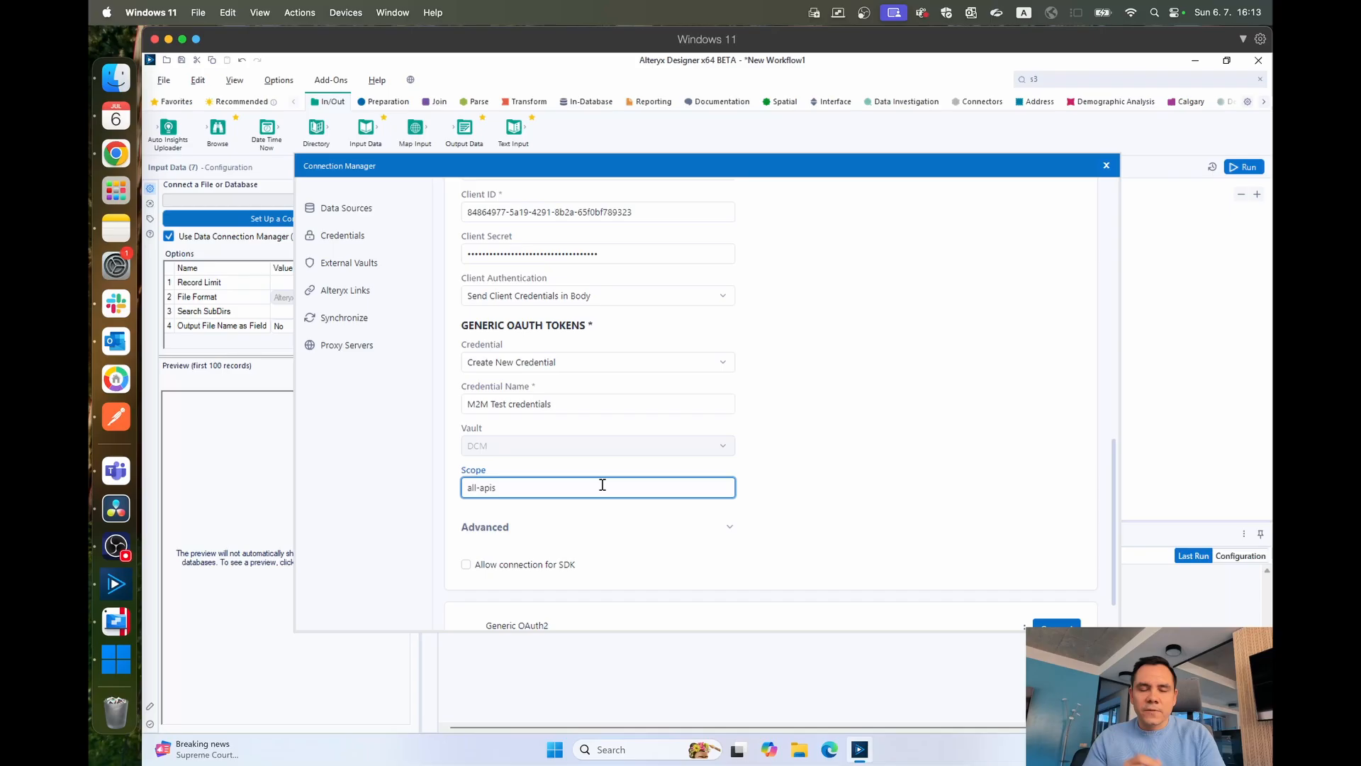
pyautogui.click(836, 393)
pyautogui.scroll(3, 836, 392)
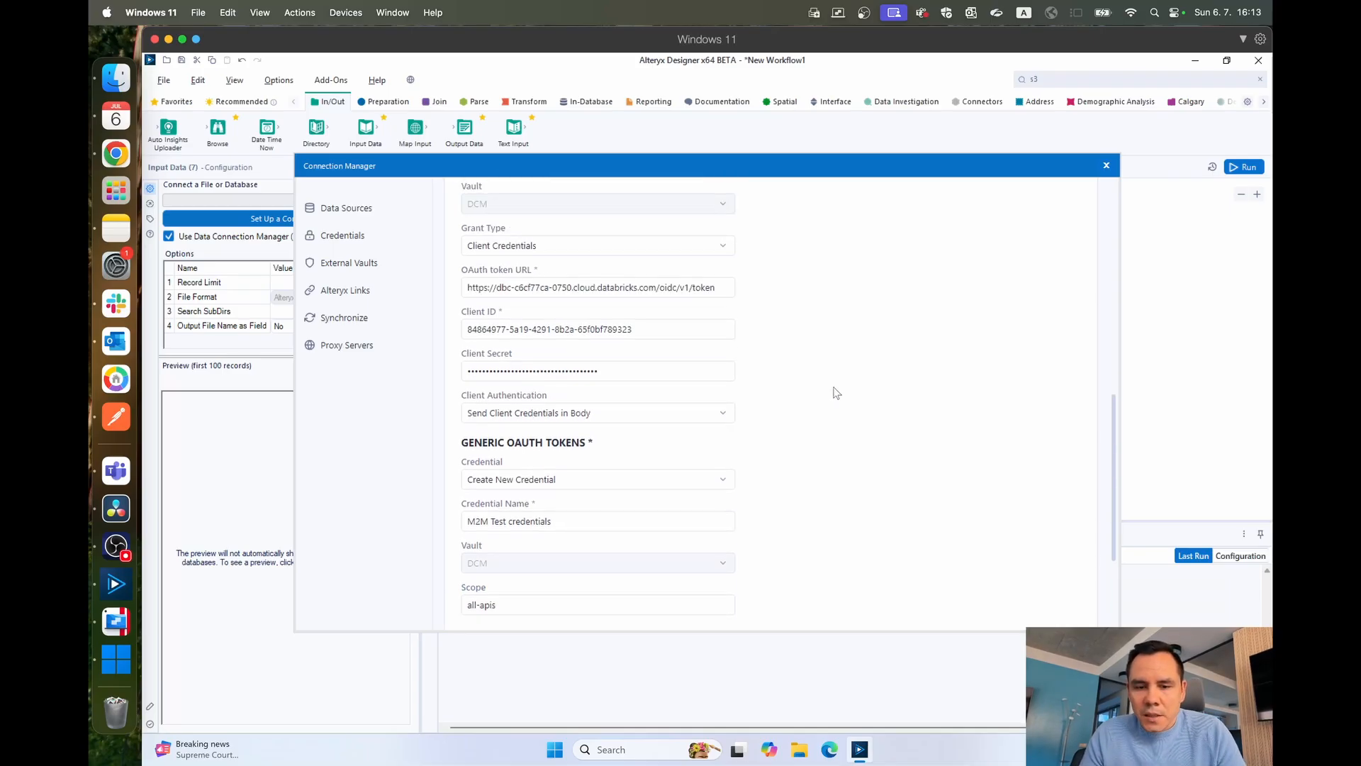
pyautogui.scroll(7, 836, 393)
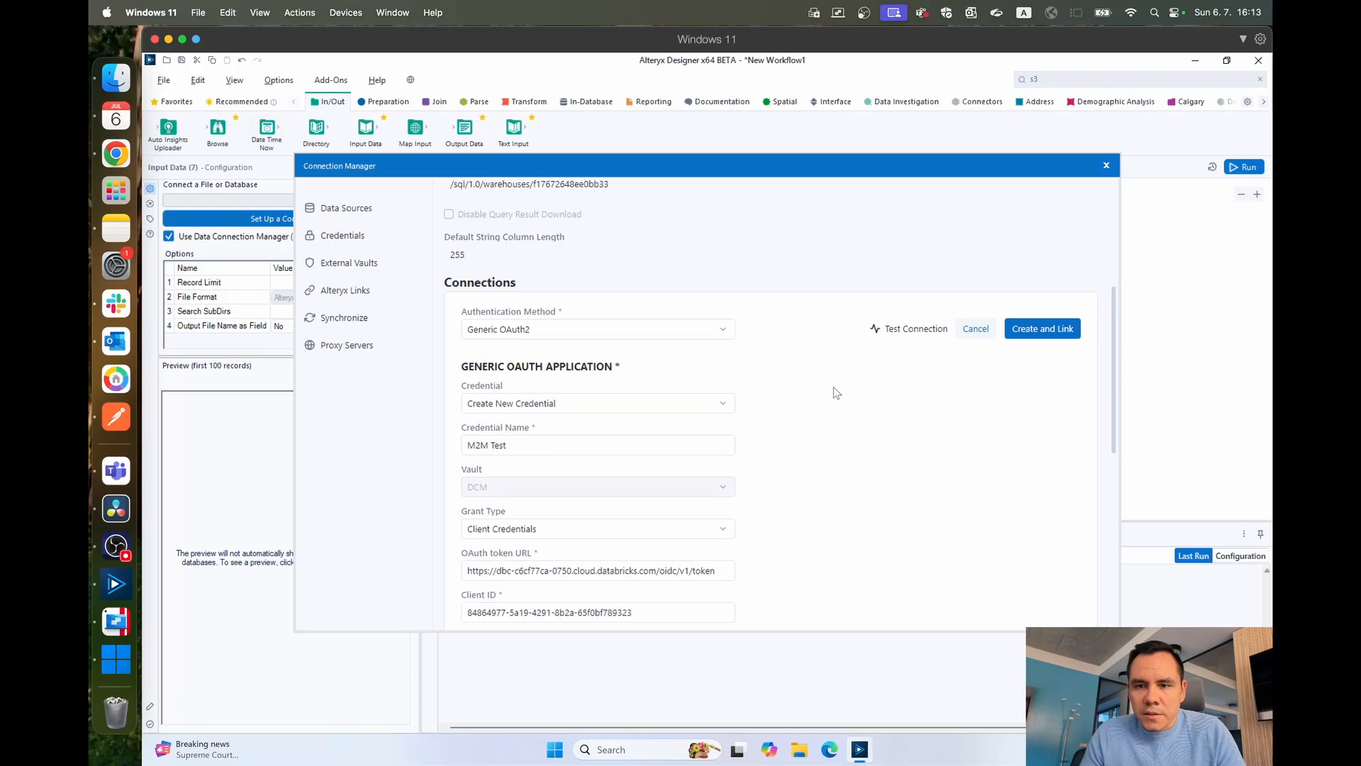
pyautogui.click(1043, 330)
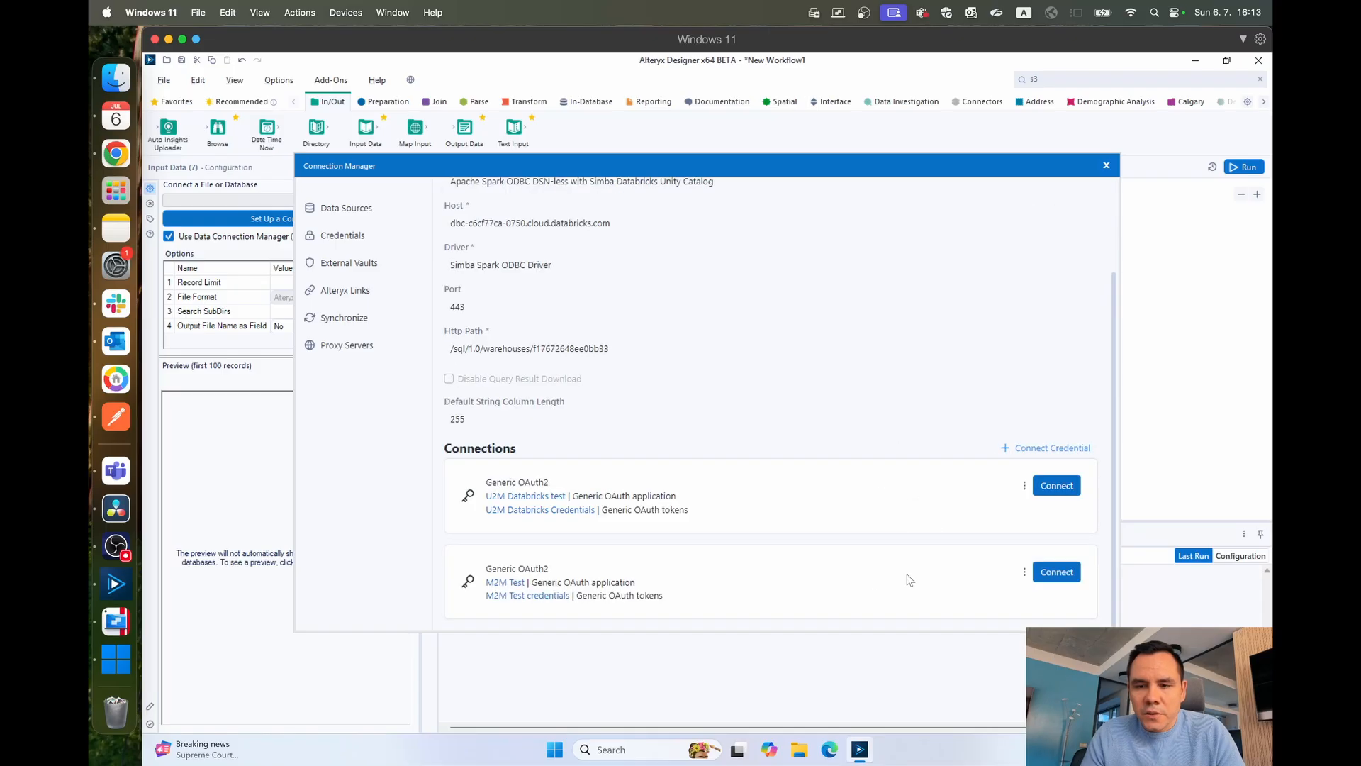
# Test the M2M Test connection successfully, then connect with it.
pyautogui.click(1024, 572)
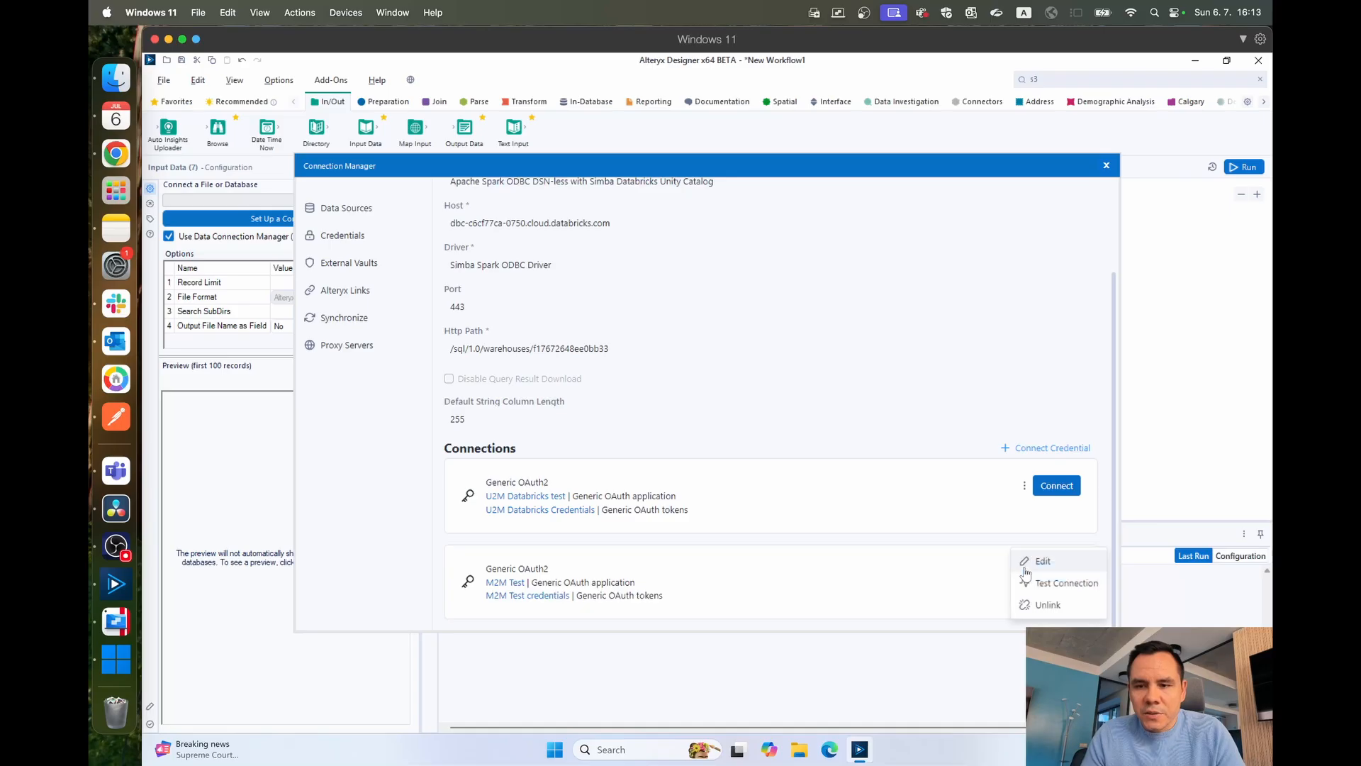
pyautogui.click(1060, 579)
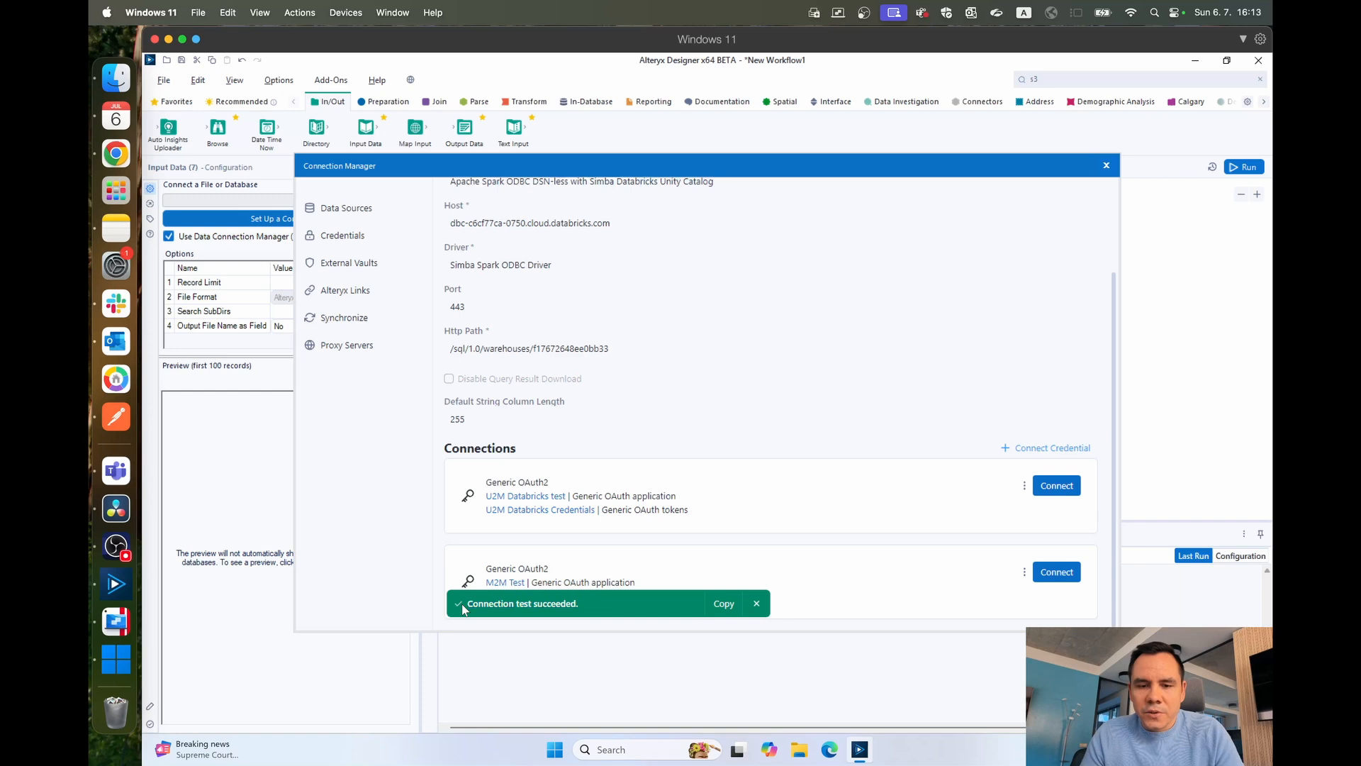
pyautogui.moveTo(462, 605); pyautogui.dragTo(628, 603)
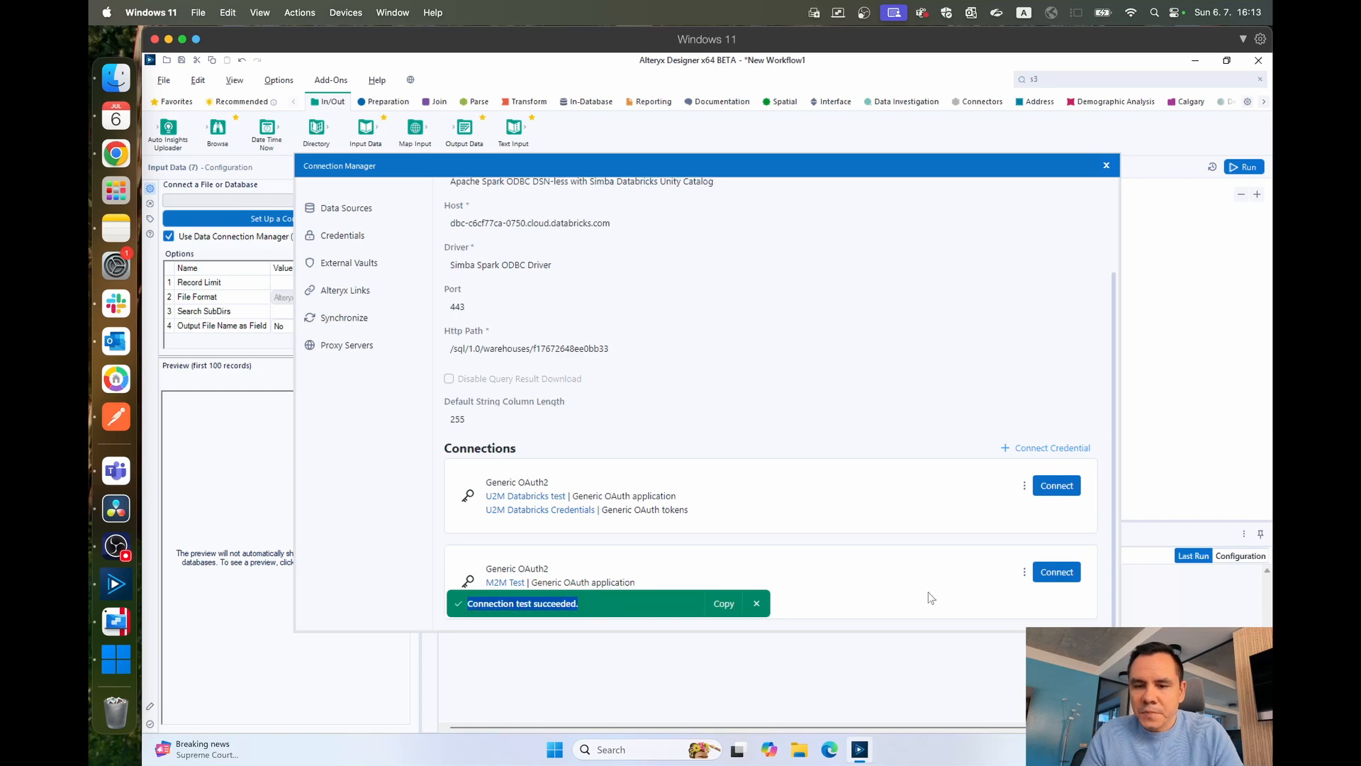
pyautogui.click(1039, 576)
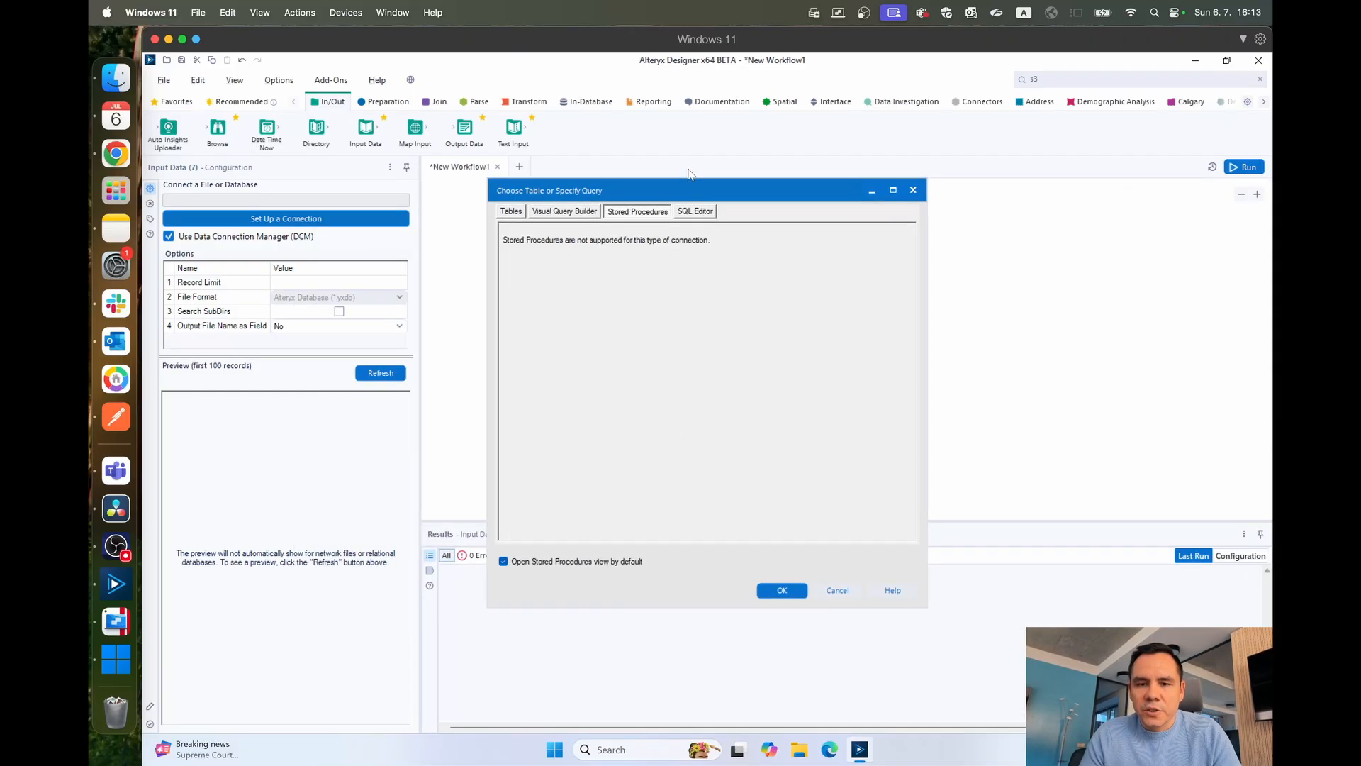
# Show the empty SQL Editor after finding Stored Procedures unsupported for this connection.
pyautogui.click(697, 212)
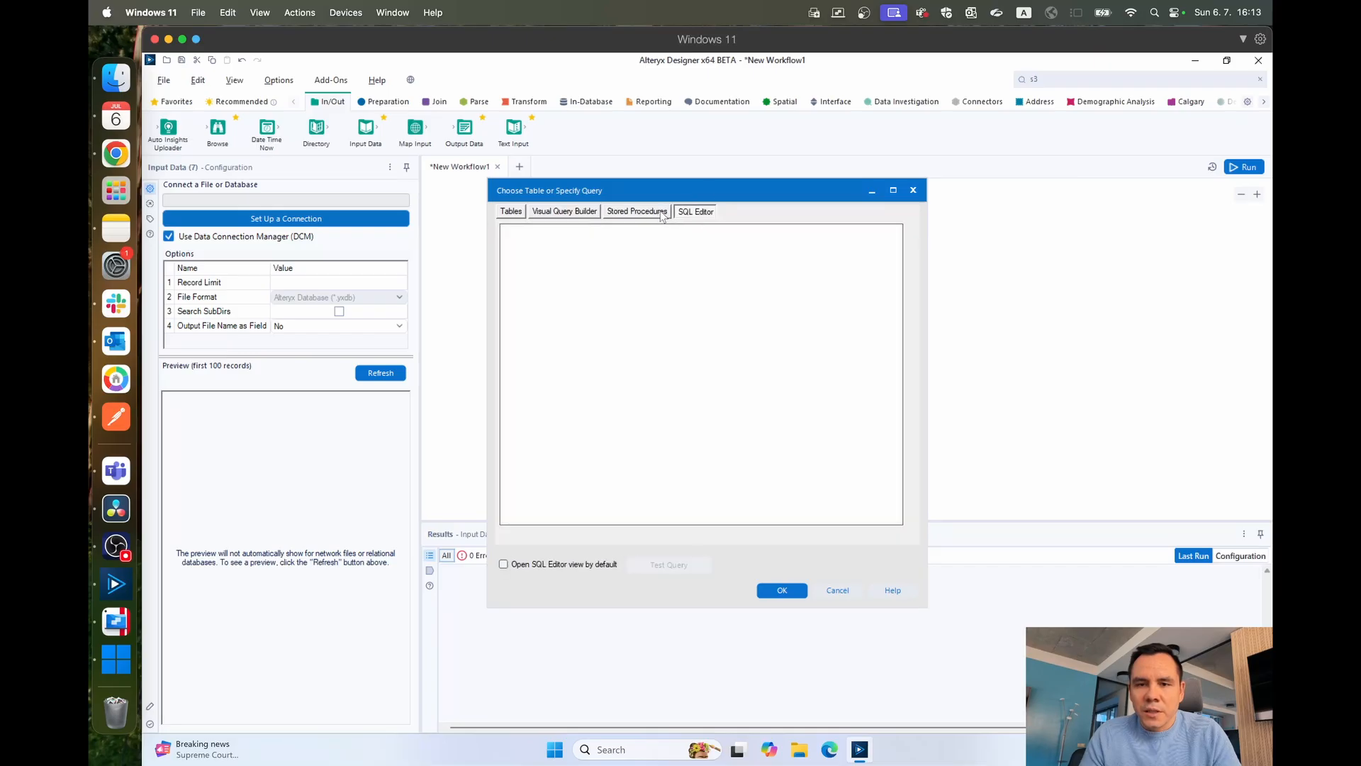
pyautogui.click(660, 212)
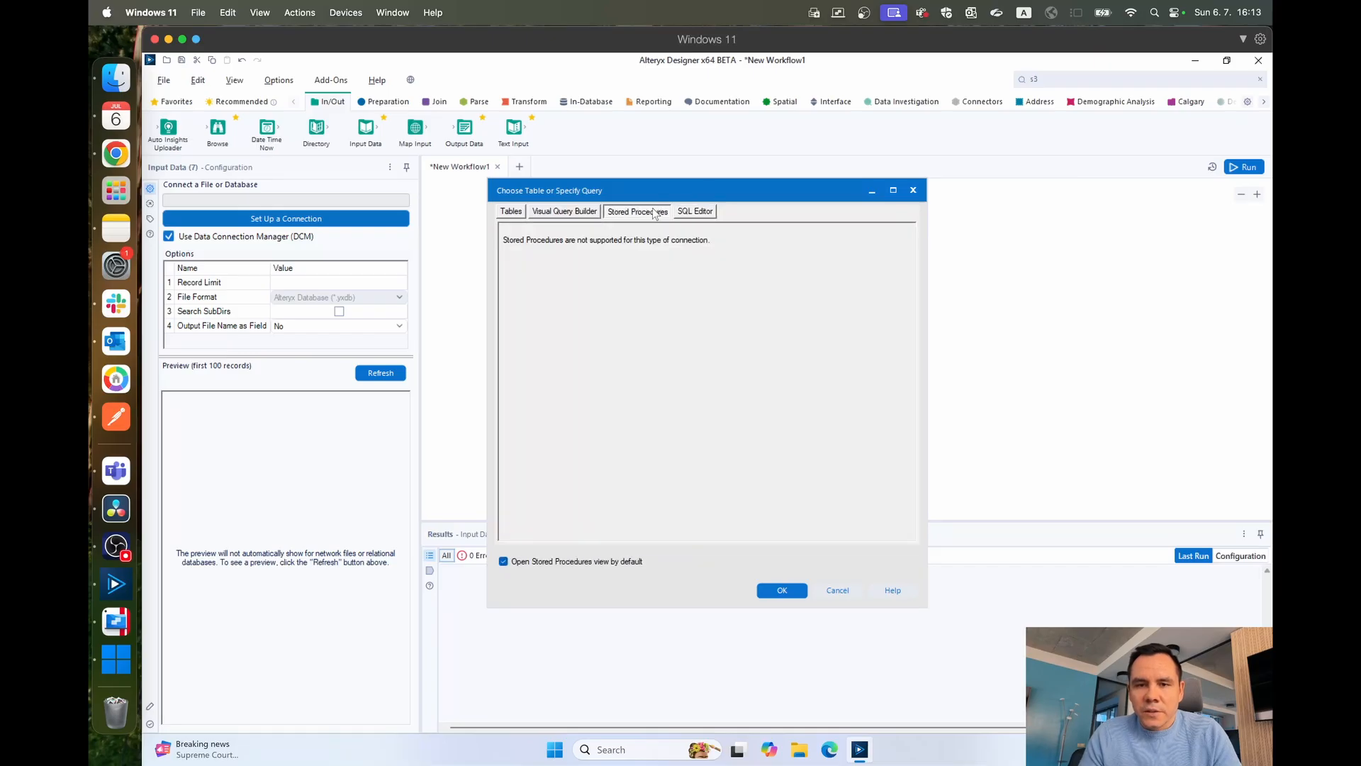
pyautogui.click(702, 213)
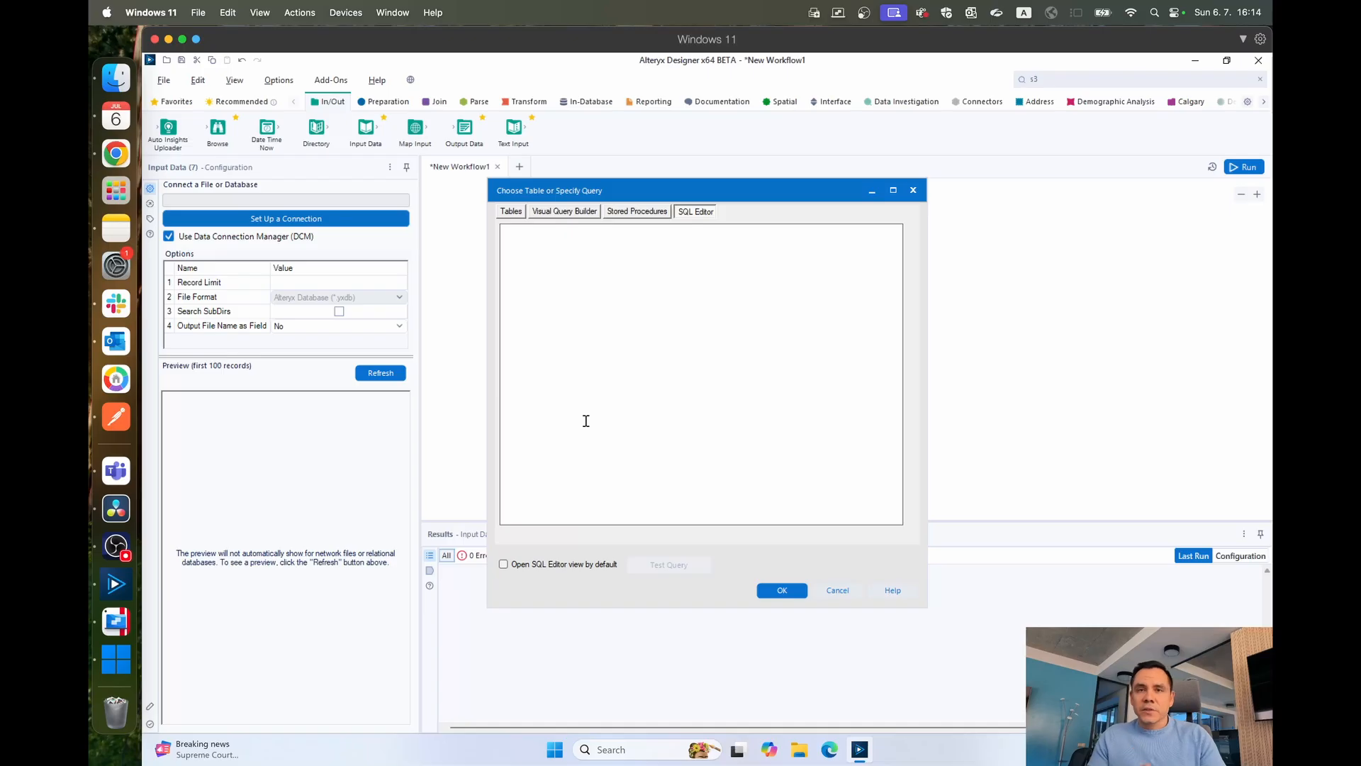